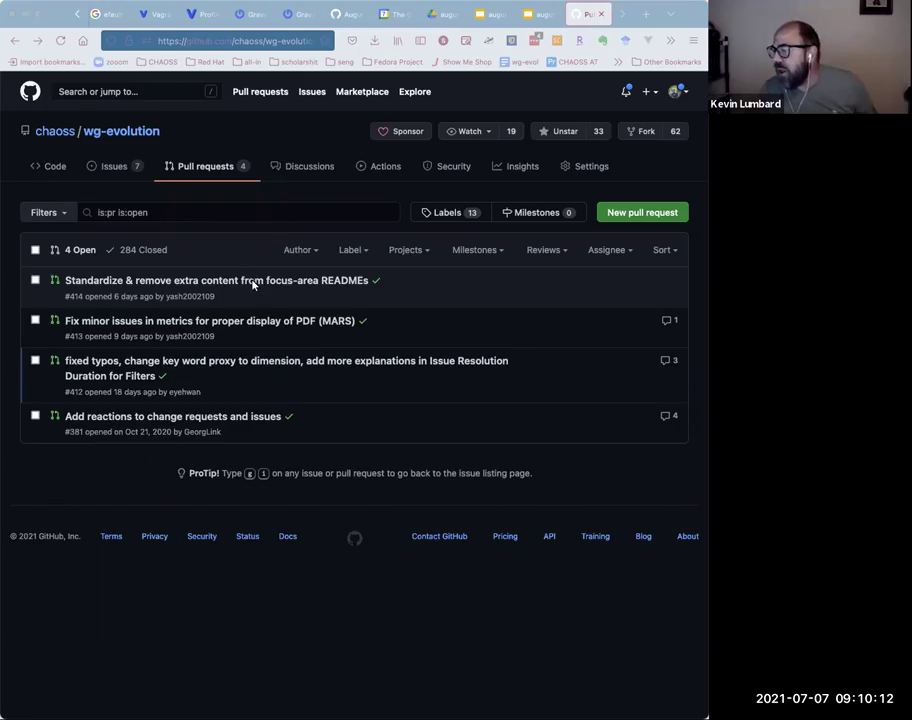
- Look through the augur Drive folder and slide presentation tabs, then close the presentation
{"action": "mouse_move", "coordinate": [255, 287]}
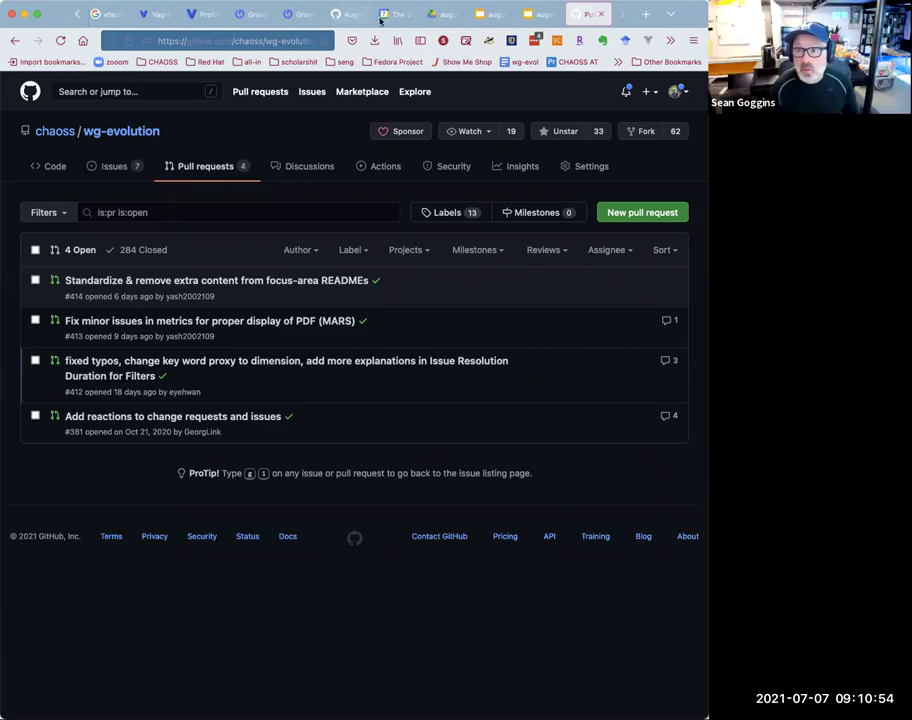
{"action": "left_click", "coordinate": [440, 15]}
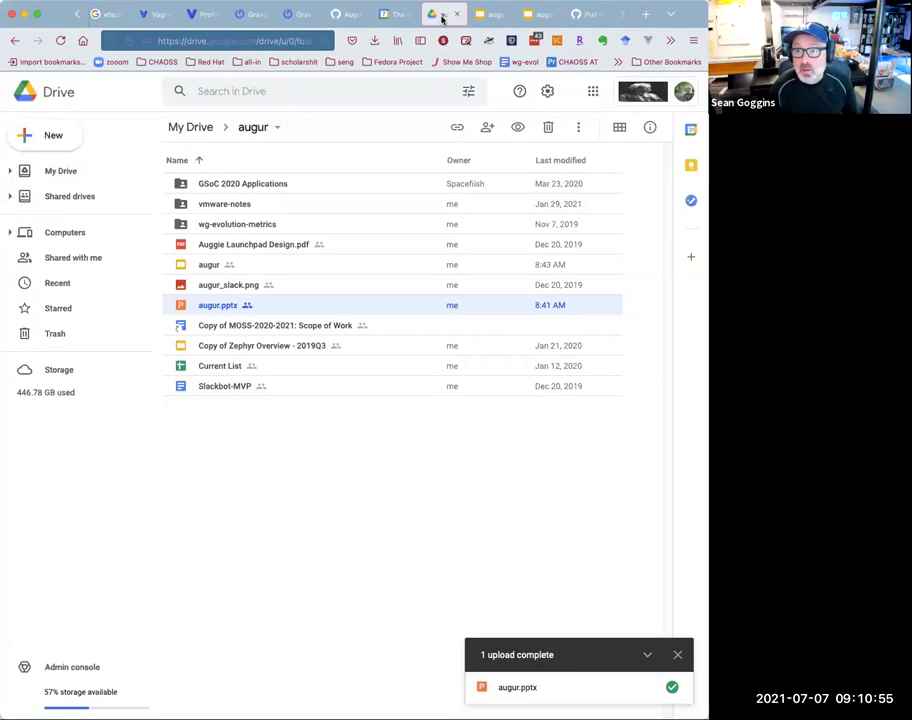
{"action": "left_click", "coordinate": [392, 15]}
{"action": "left_click", "coordinate": [500, 15]}
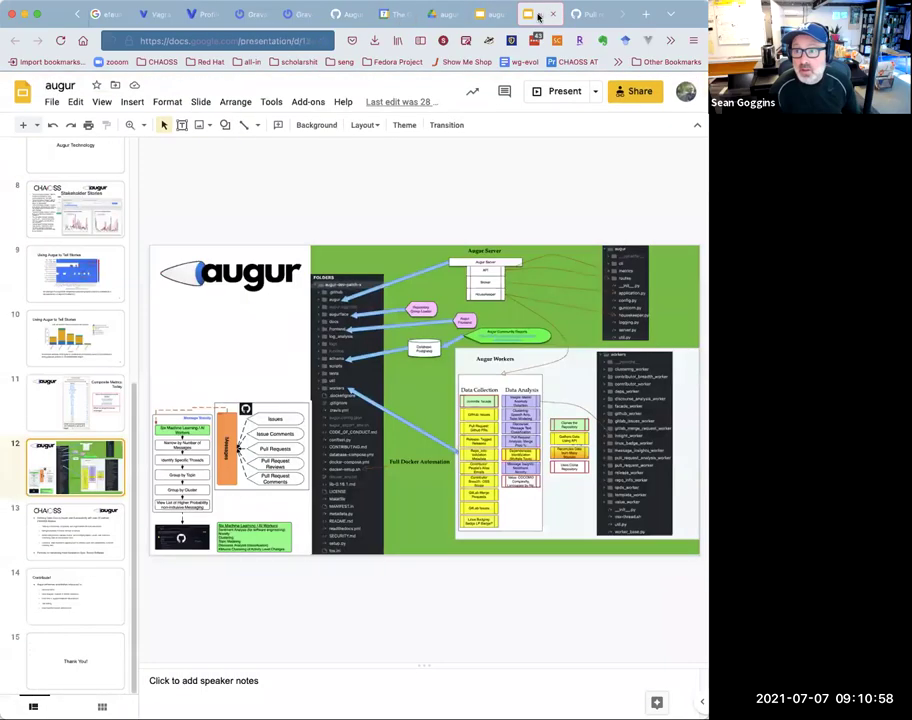
{"action": "left_click", "coordinate": [546, 15]}
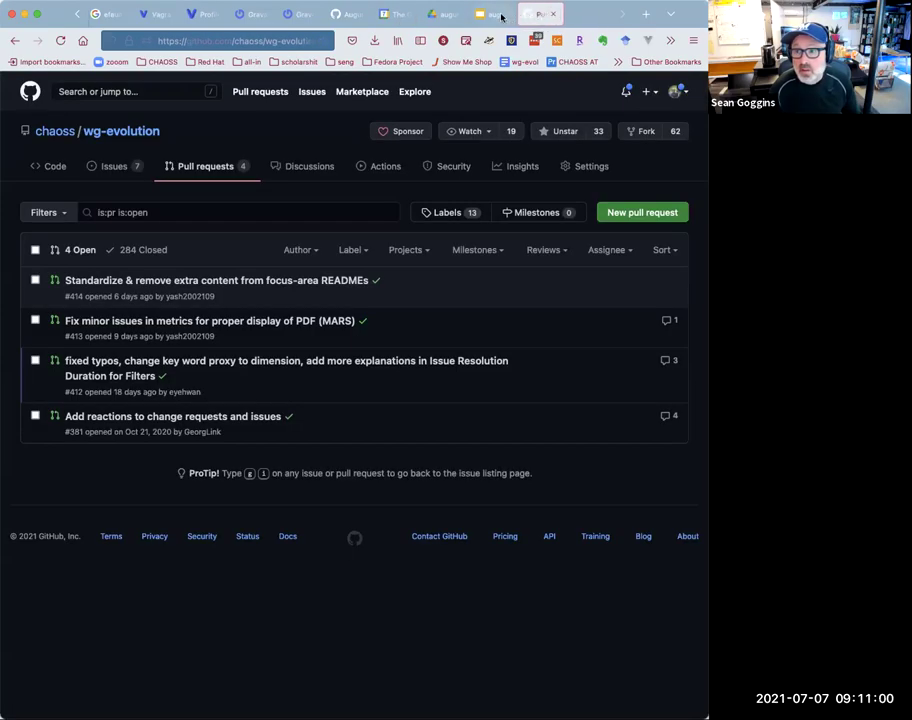
{"action": "left_click", "coordinate": [497, 16]}
{"action": "left_click", "coordinate": [502, 15]}
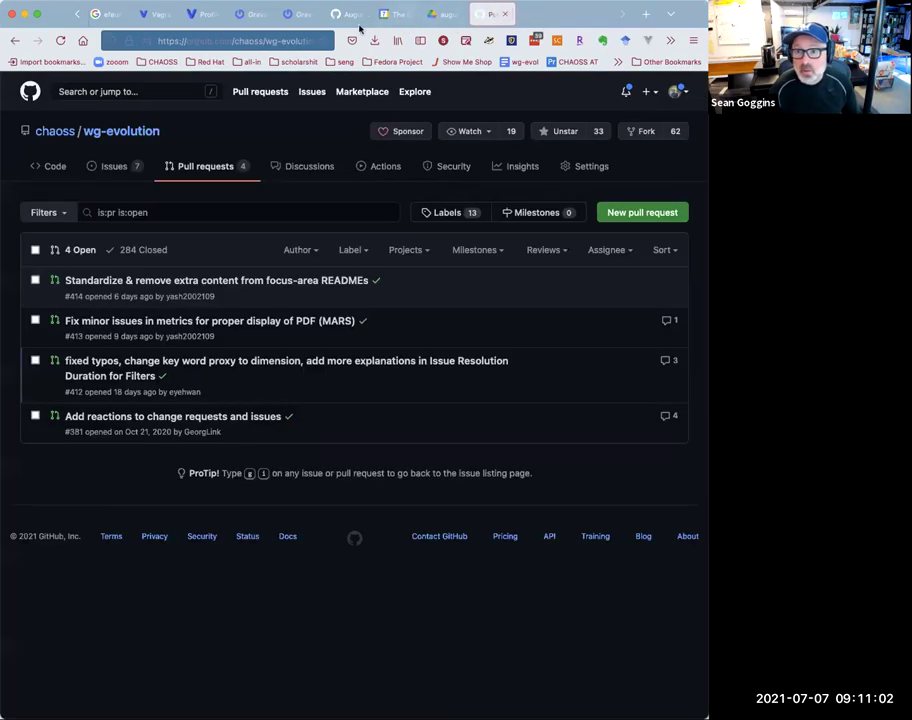
- Scroll back to the older tabs and close the 2021 diversity survey document
{"action": "left_click", "coordinate": [76, 18]}
{"action": "left_click", "coordinate": [76, 16]}
{"action": "left_click", "coordinate": [76, 16]}
{"action": "left_click", "coordinate": [76, 16]}
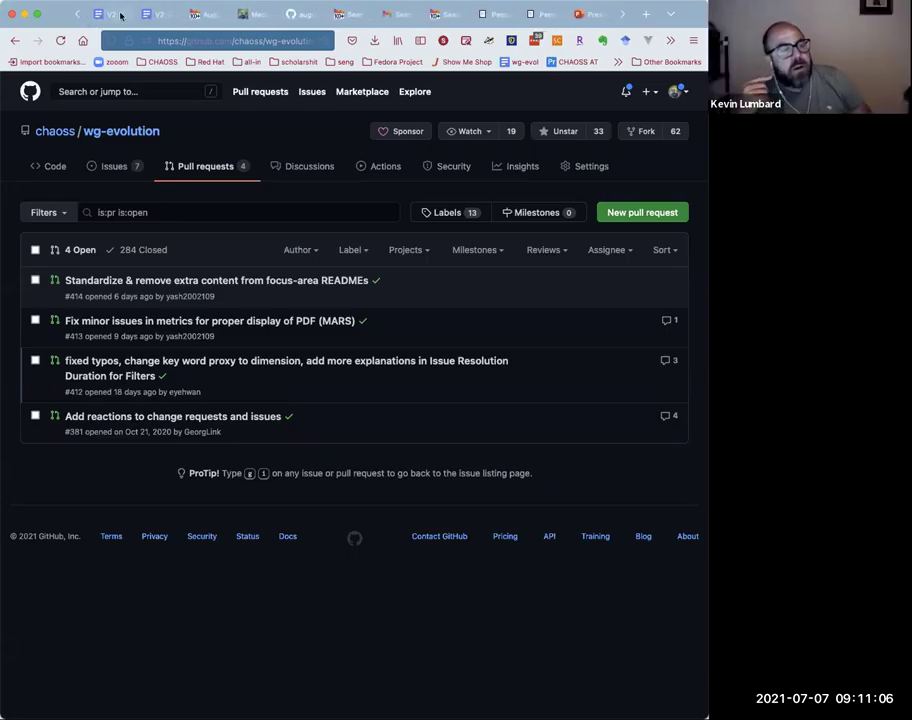
{"action": "left_click", "coordinate": [157, 14]}
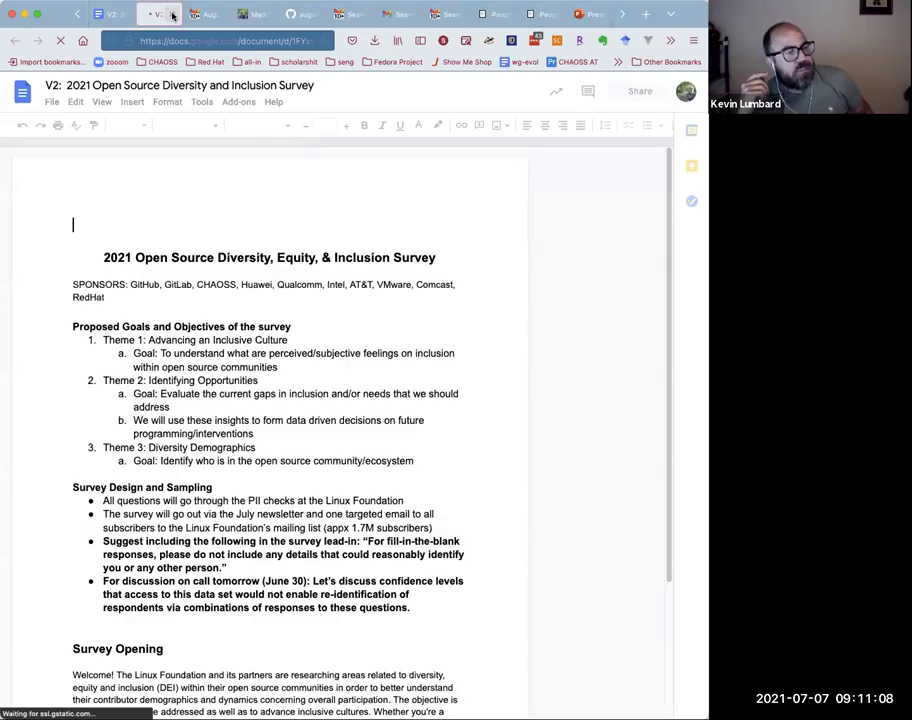
{"action": "left_click", "coordinate": [172, 14]}
- Close the leftover search-result, USPS and error tabs until only Evolution-Minutes remains
{"action": "middle_click", "coordinate": [105, 17]}
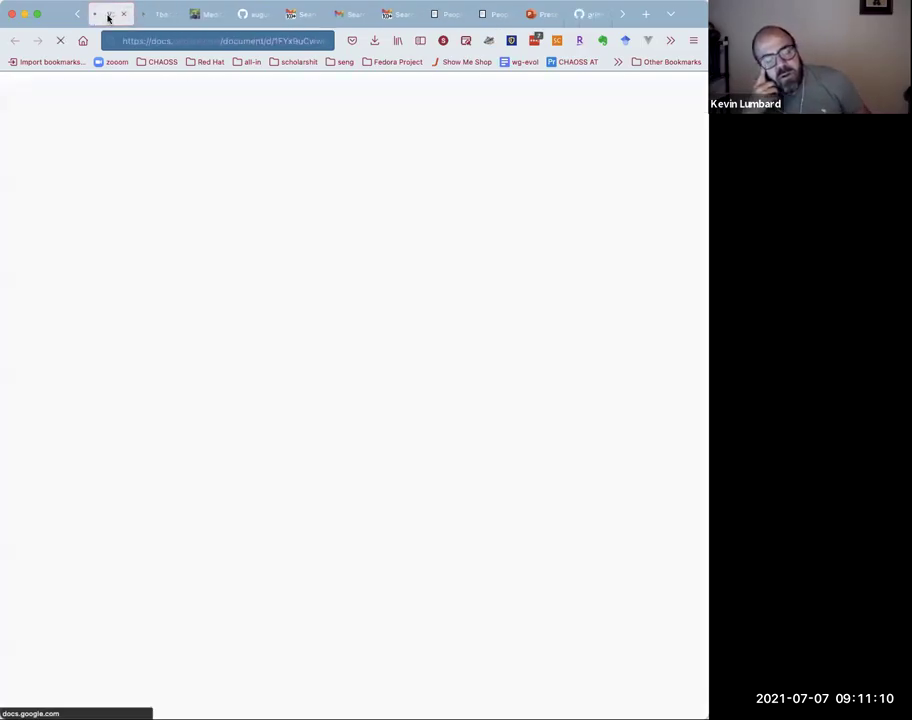
{"action": "left_click", "coordinate": [125, 14]}
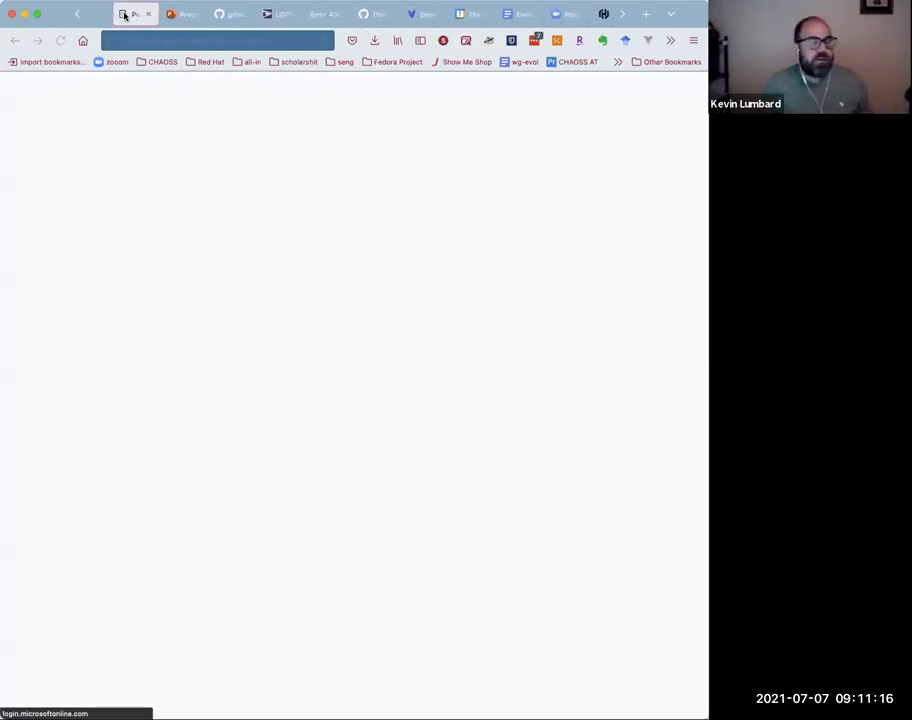
{"action": "left_click", "coordinate": [124, 15]}
{"action": "left_click", "coordinate": [124, 15]}
{"action": "left_click", "coordinate": [124, 15]}
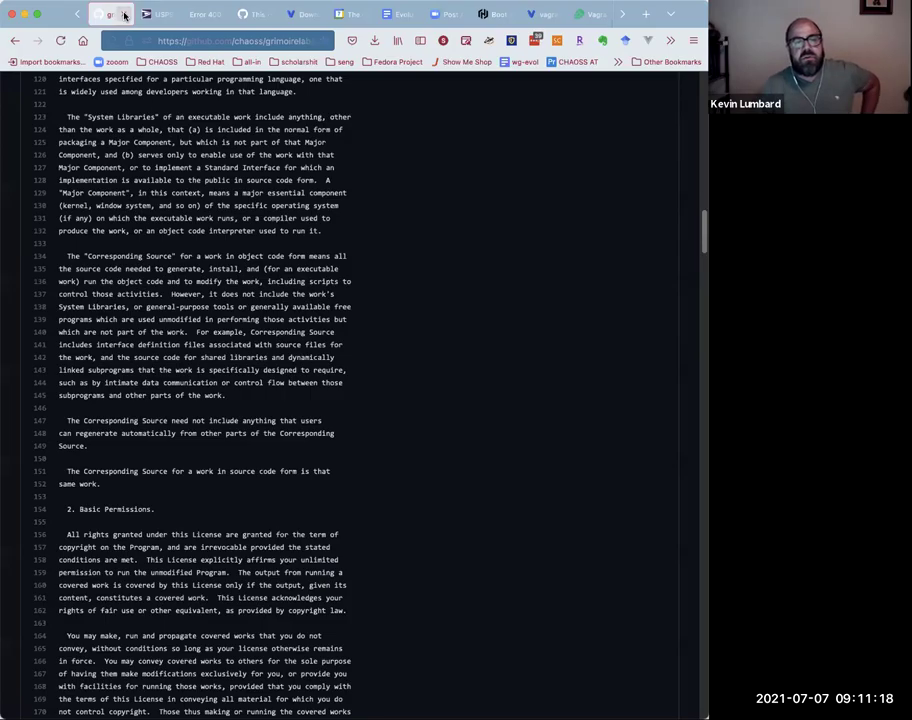
{"action": "left_click", "coordinate": [124, 14]}
{"action": "left_click", "coordinate": [124, 14]}
{"action": "left_click", "coordinate": [124, 14]}
{"action": "left_click", "coordinate": [124, 14]}
{"action": "left_click", "coordinate": [124, 14]}
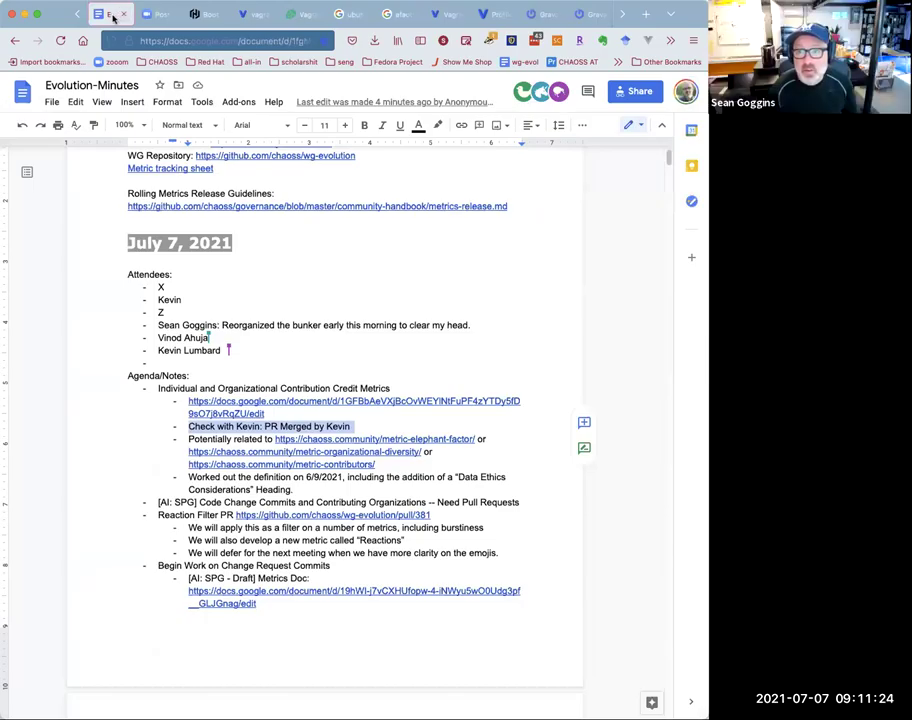
{"action": "mouse_move", "coordinate": [110, 14]}
{"action": "left_mouse_down"}
{"action": "mouse_move", "coordinate": [580, 14]}
{"action": "mouse_move", "coordinate": [495, 14]}
{"action": "left_mouse_up"}
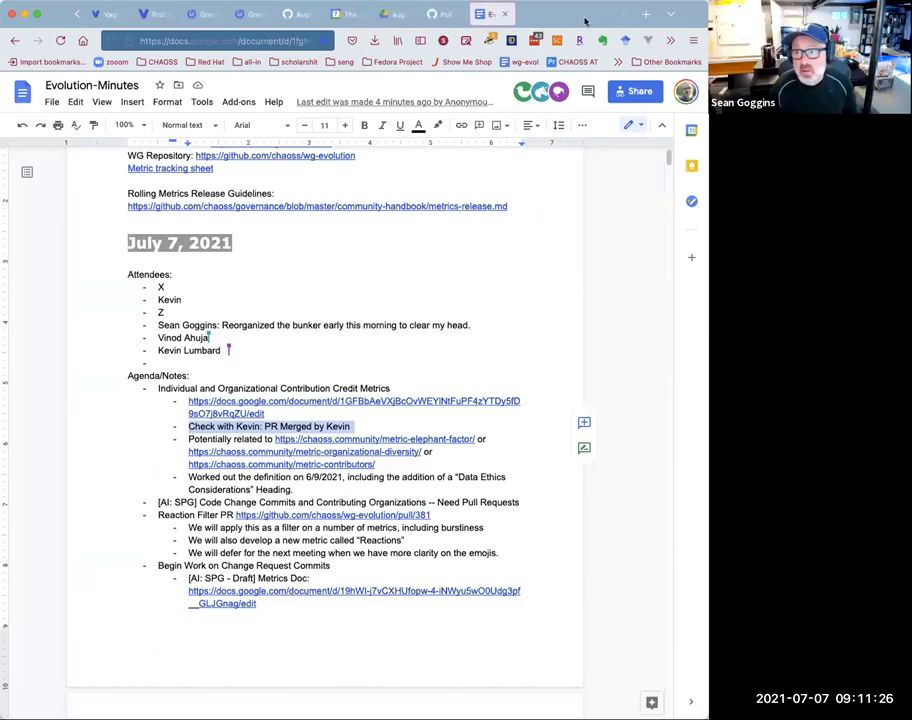
{"action": "left_click", "coordinate": [504, 15]}
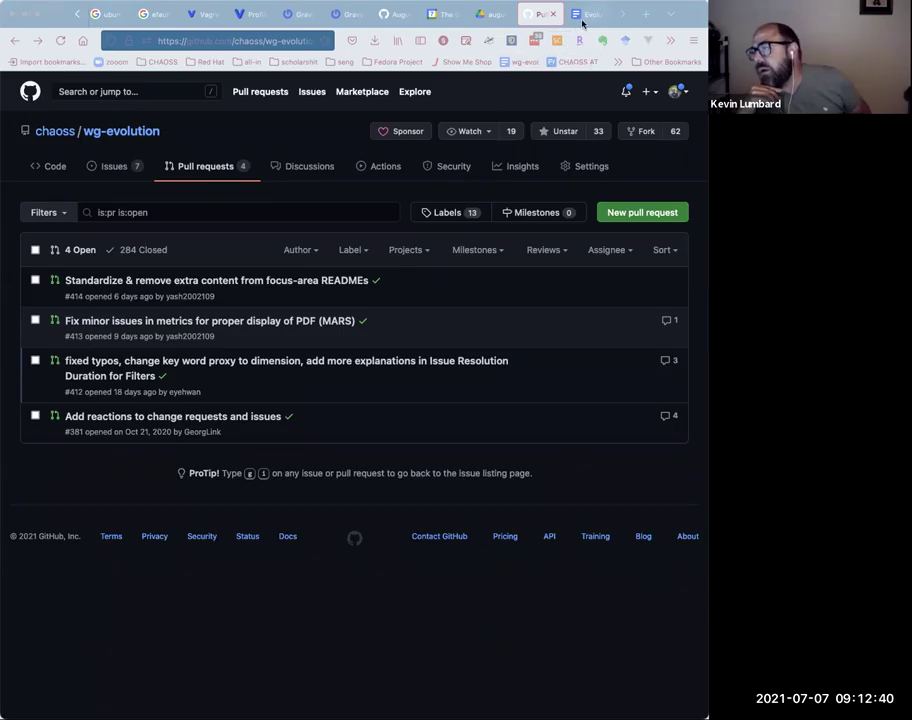
{"action": "key", "text": "ctrl+Tab"}
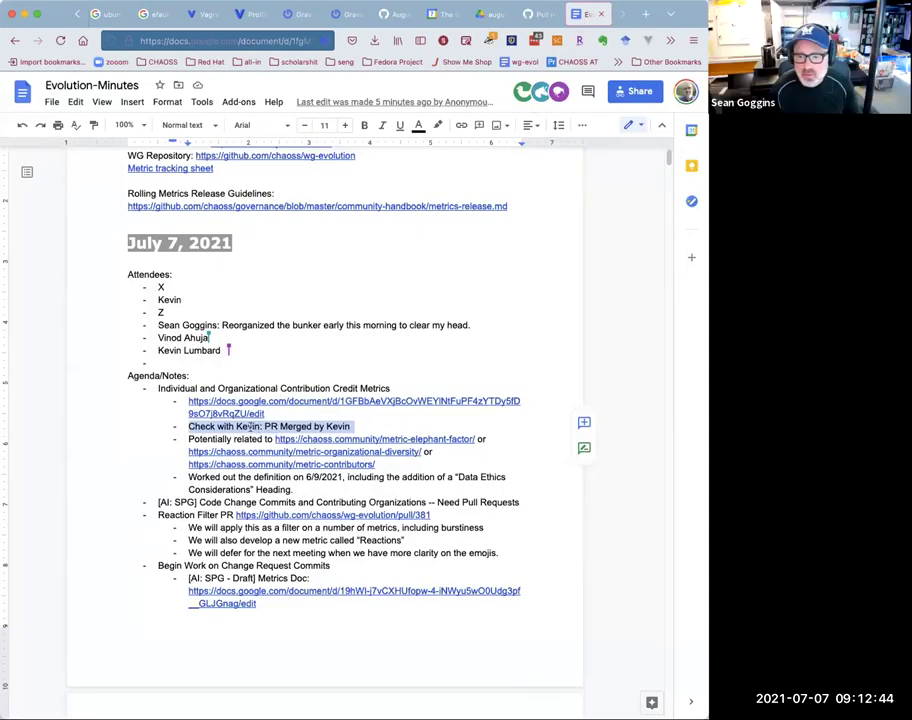
- Above the first credit-metrics link, add the bullet 'PR is Merged and ready for review. The issue is created.'
{"action": "double_click", "coordinate": [245, 427]}
{"action": "triple_click", "coordinate": [240, 427]}
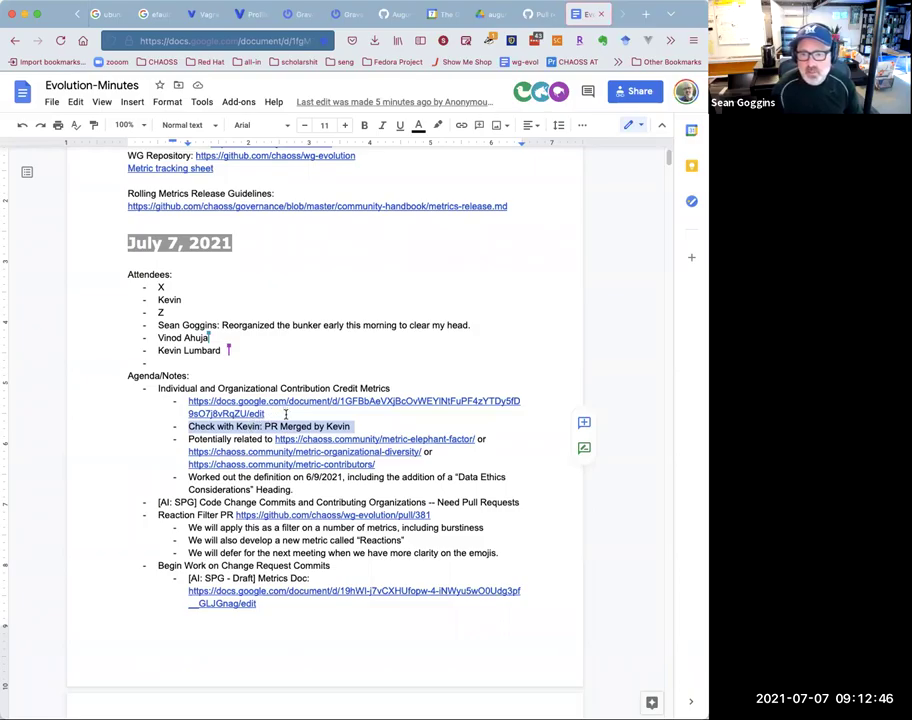
{"action": "left_click", "coordinate": [187, 401]}
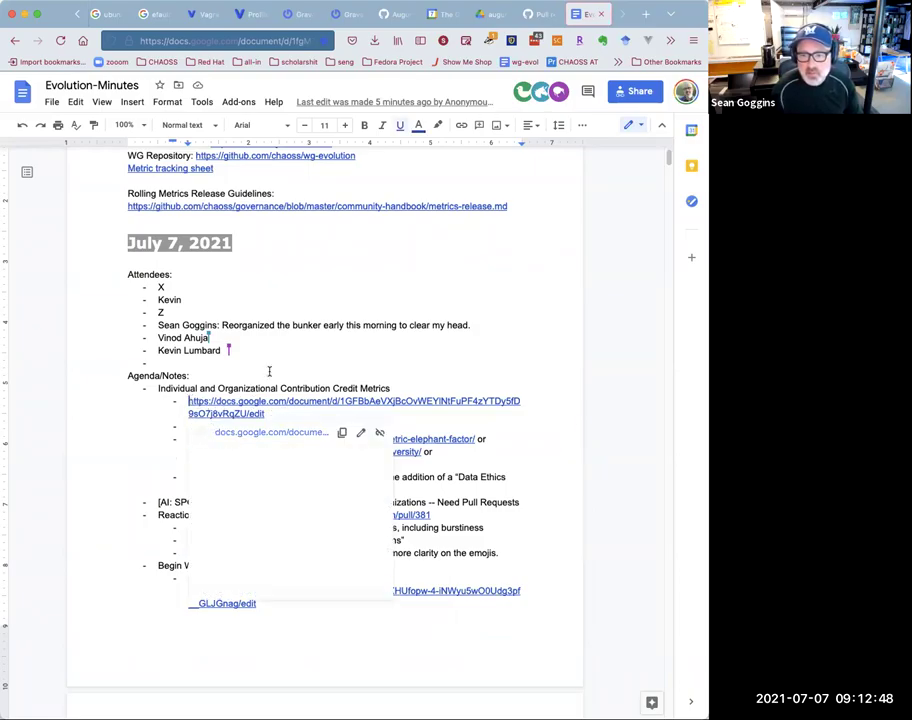
{"action": "key", "text": "Return"}
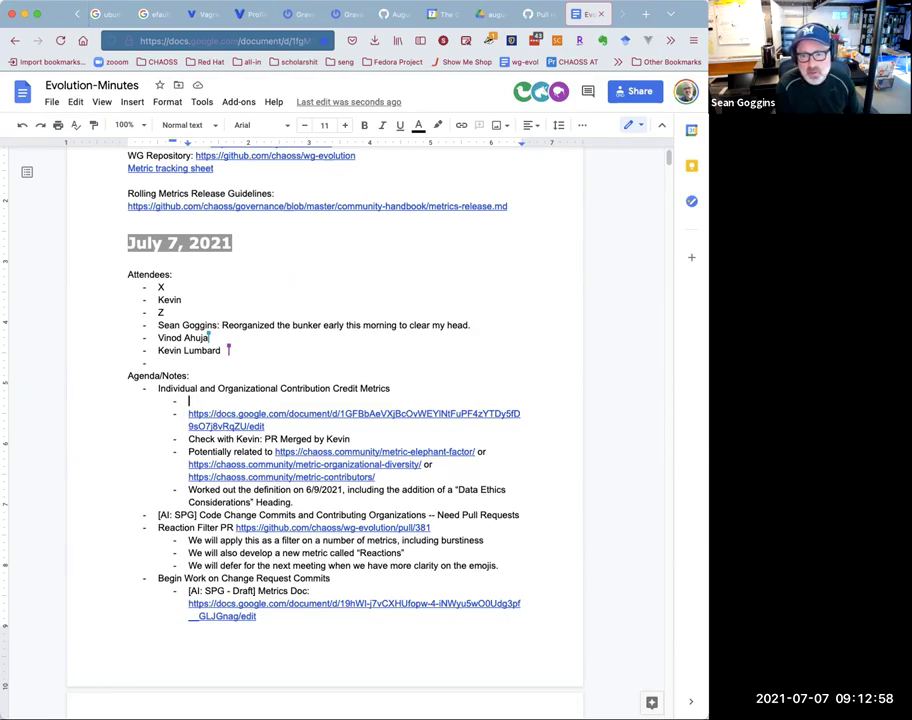
{"action": "type", "text": "PR is Merged "}
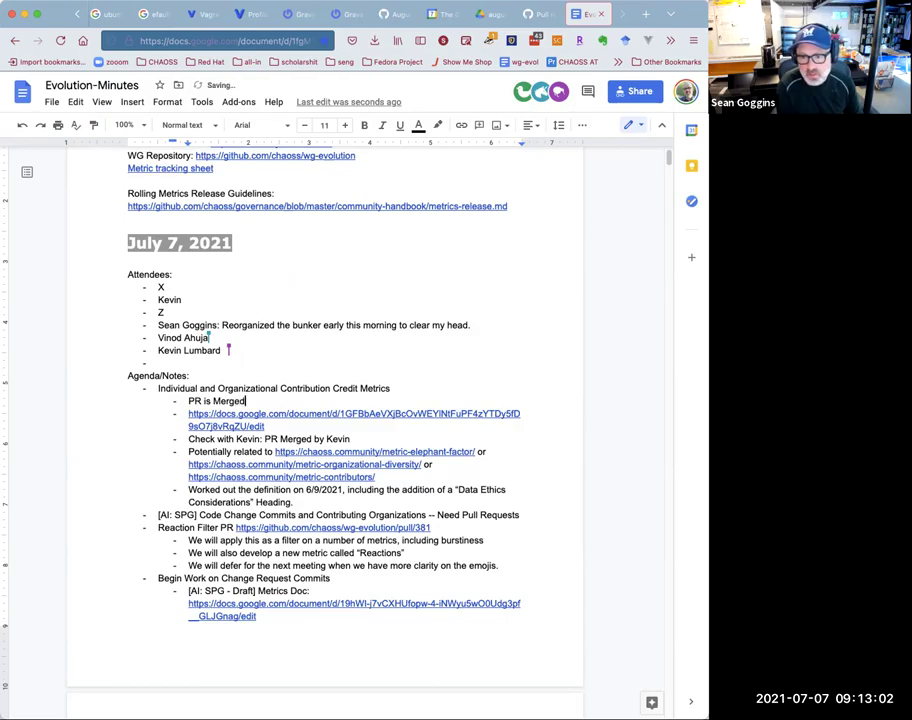
{"action": "type", "text": "and ready fo"}
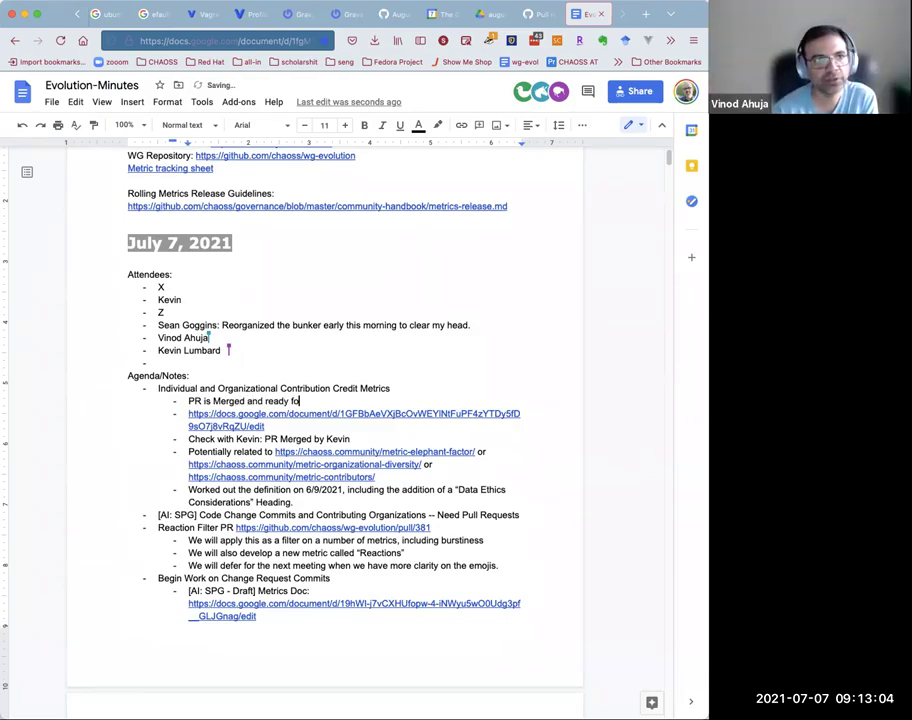
{"action": "type", "text": "r review. T"}
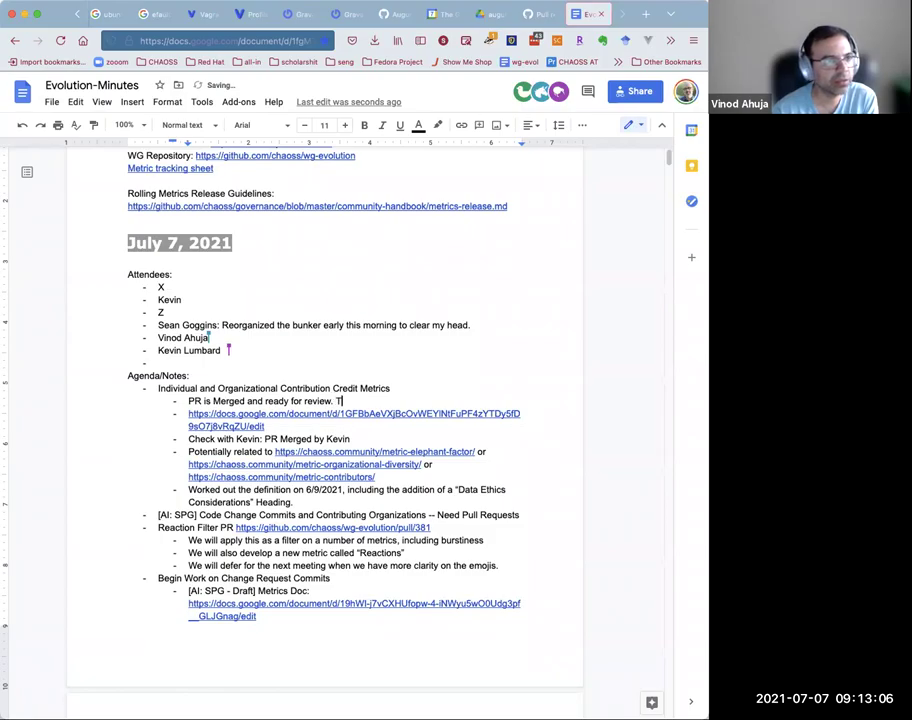
{"action": "type", "text": "he issue is cre"}
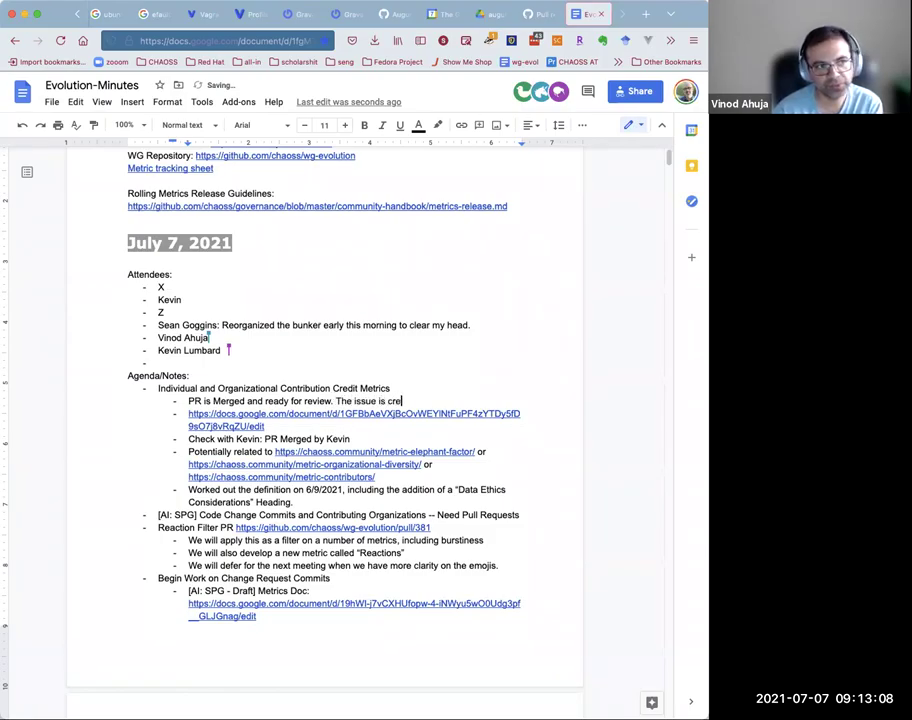
{"action": "type", "text": "ated."}
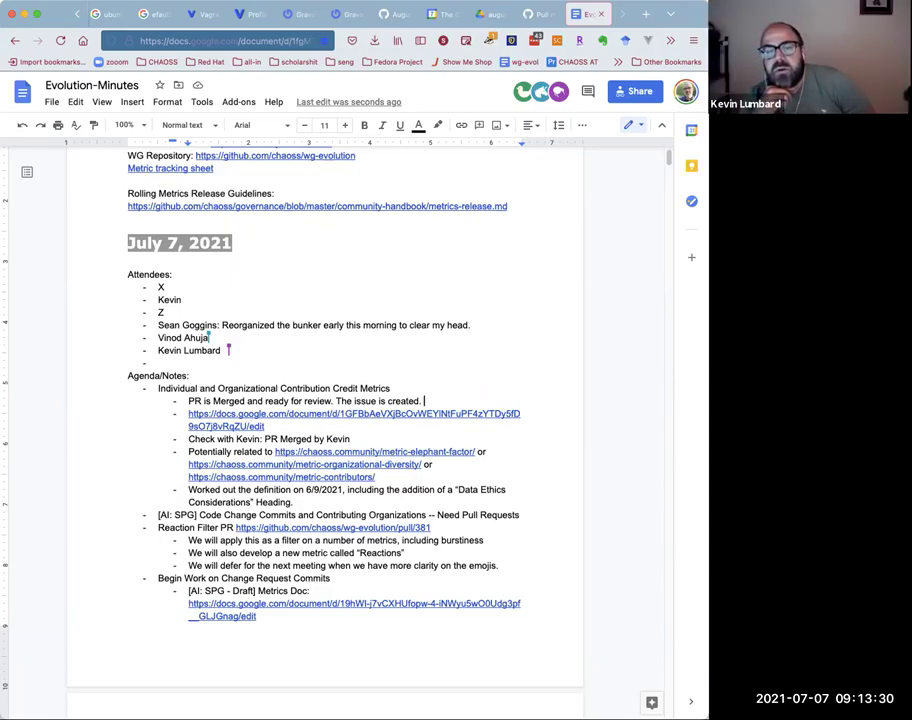
- Add the bullet 'Send email out to the community', then load chaoss.community in a new tab
{"action": "key", "text": "Return"}
{"action": "type", "text": "Send email out to "}
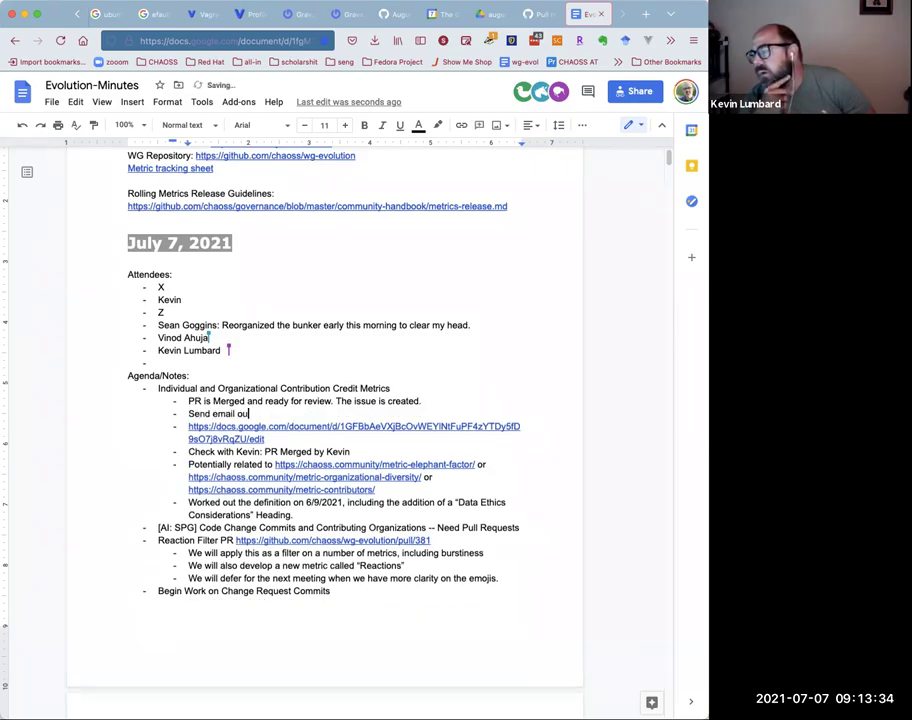
{"action": "type", "text": "the co"}
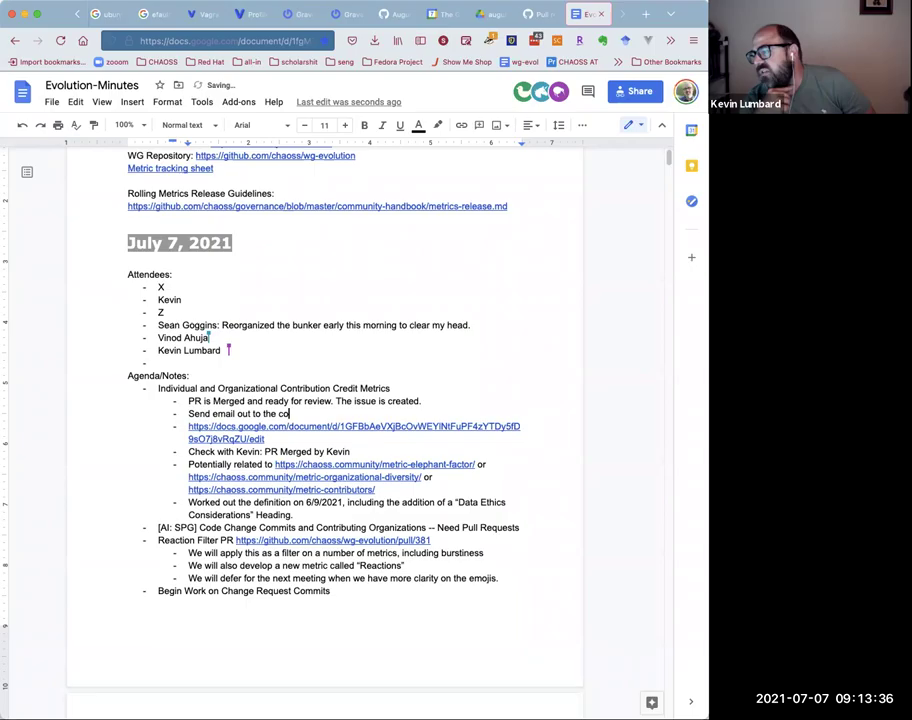
{"action": "type", "text": "mmunity"}
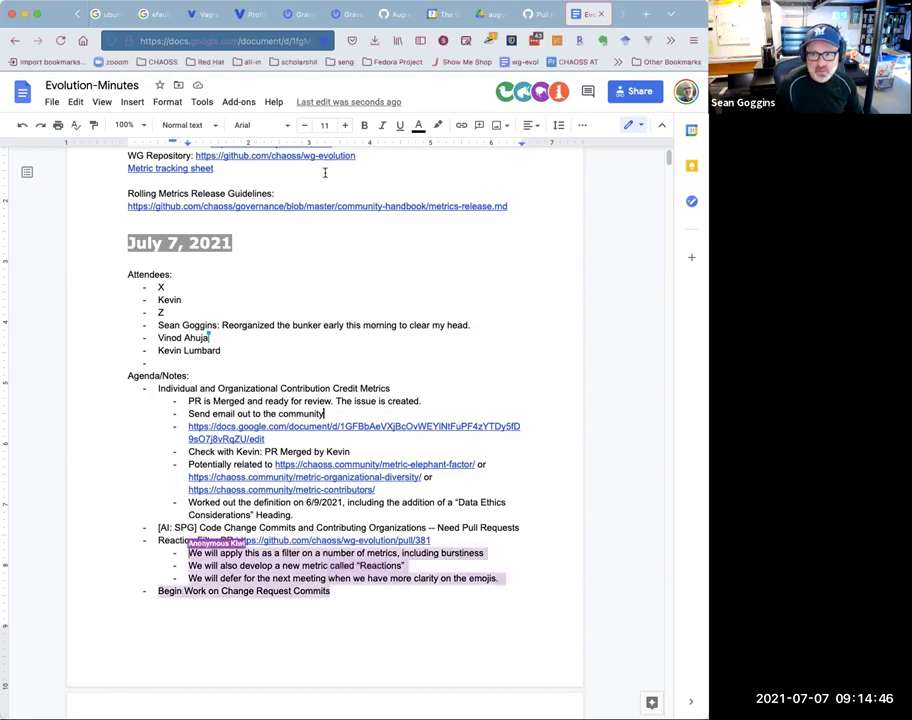
{"action": "type", "text": "chaoss.community/"}
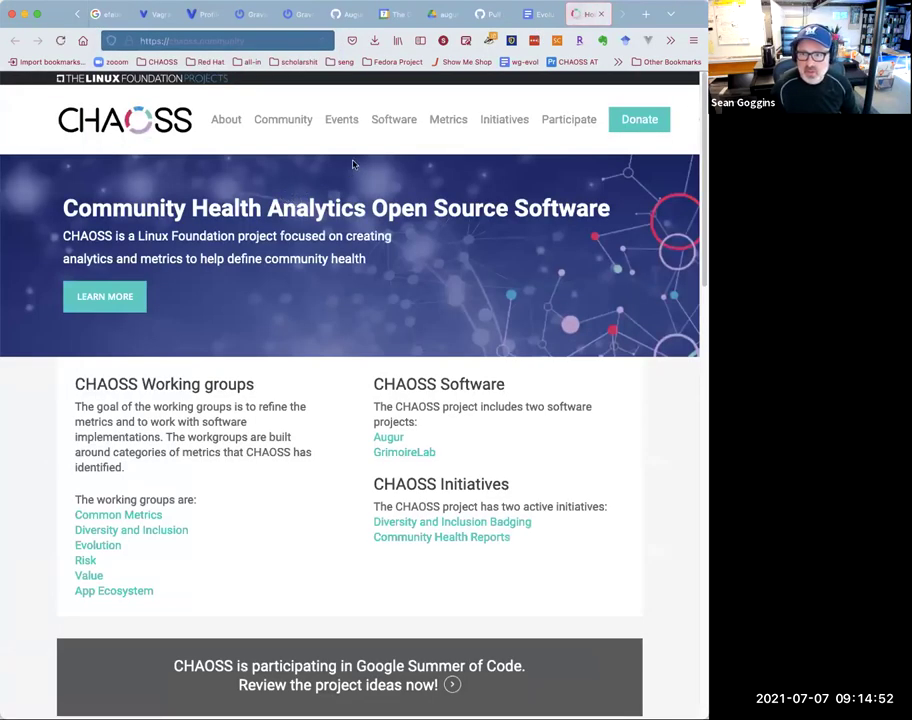
- Open the latest CHAOSS Weekly newsletter (June 28–July 2) and read through it
{"action": "mouse_move", "coordinate": [281, 131]}
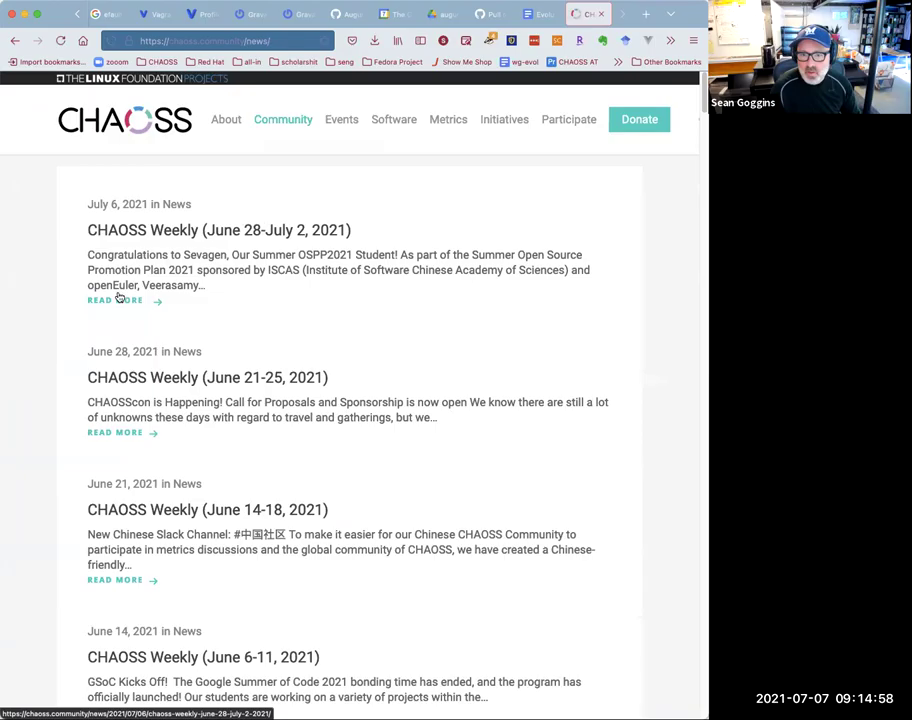
{"action": "left_click", "coordinate": [121, 302]}
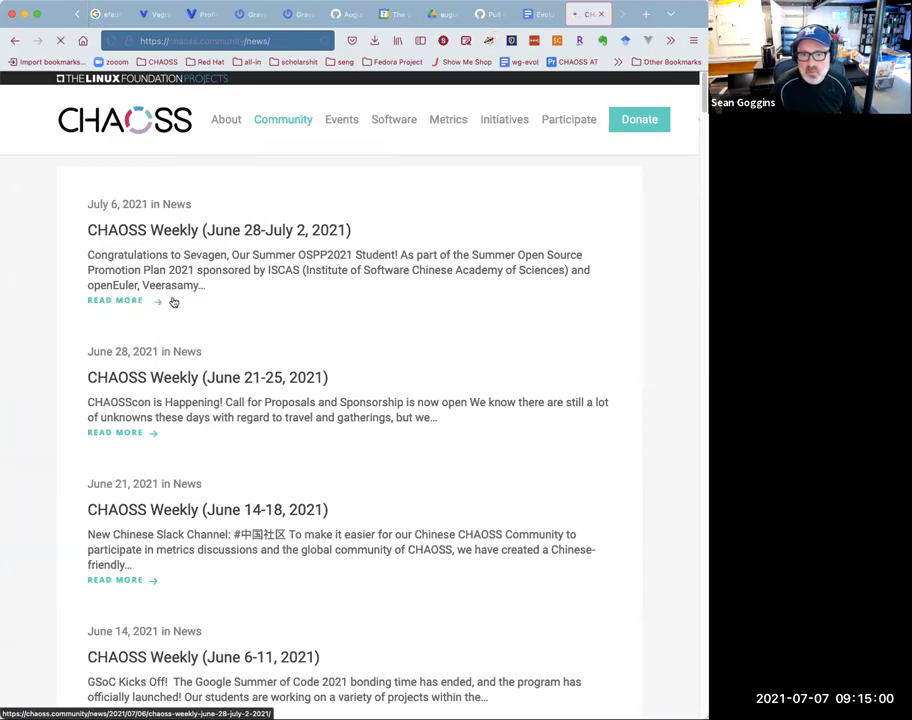
{"action": "scroll", "coordinate": [218, 300], "scroll_direction": "down", "scroll_amount": 5}
{"action": "scroll", "coordinate": [218, 300], "scroll_direction": "down", "scroll_amount": 5}
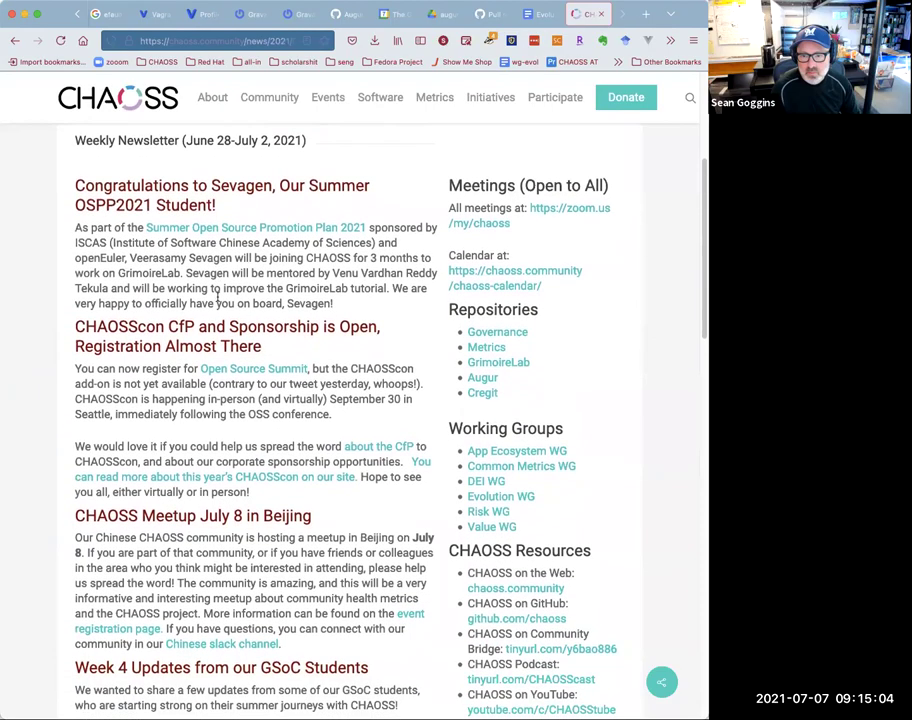
{"action": "scroll", "coordinate": [218, 300], "scroll_direction": "down", "scroll_amount": 3}
{"action": "scroll", "coordinate": [218, 300], "scroll_direction": "down", "scroll_amount": 1}
{"action": "scroll", "coordinate": [217, 296], "scroll_direction": "down", "scroll_amount": 3}
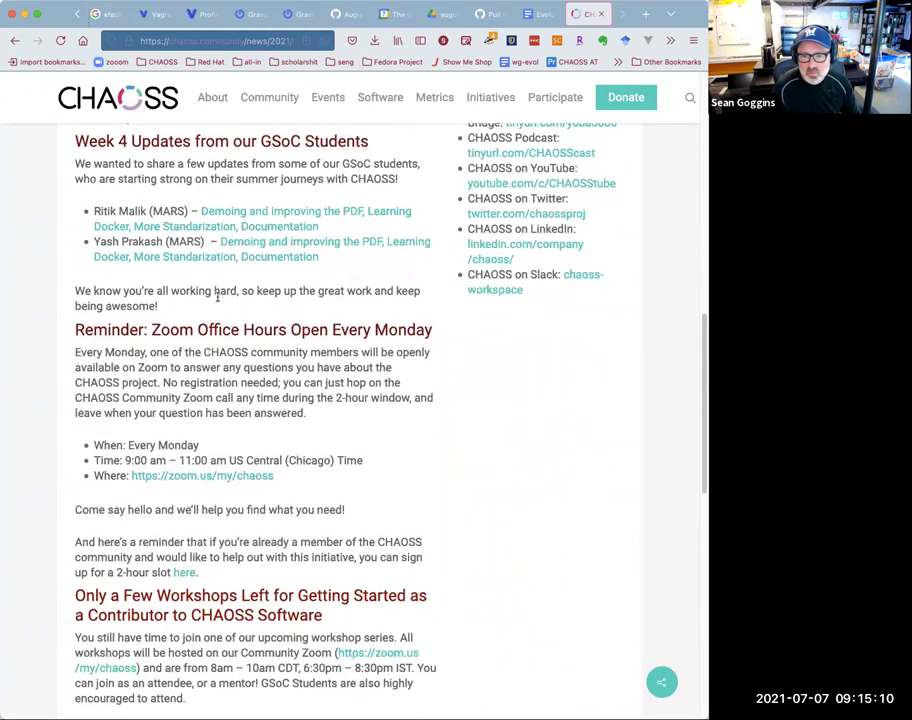
{"action": "scroll", "coordinate": [217, 297], "scroll_direction": "down", "scroll_amount": 4}
{"action": "scroll", "coordinate": [217, 299], "scroll_direction": "down", "scroll_amount": 5}
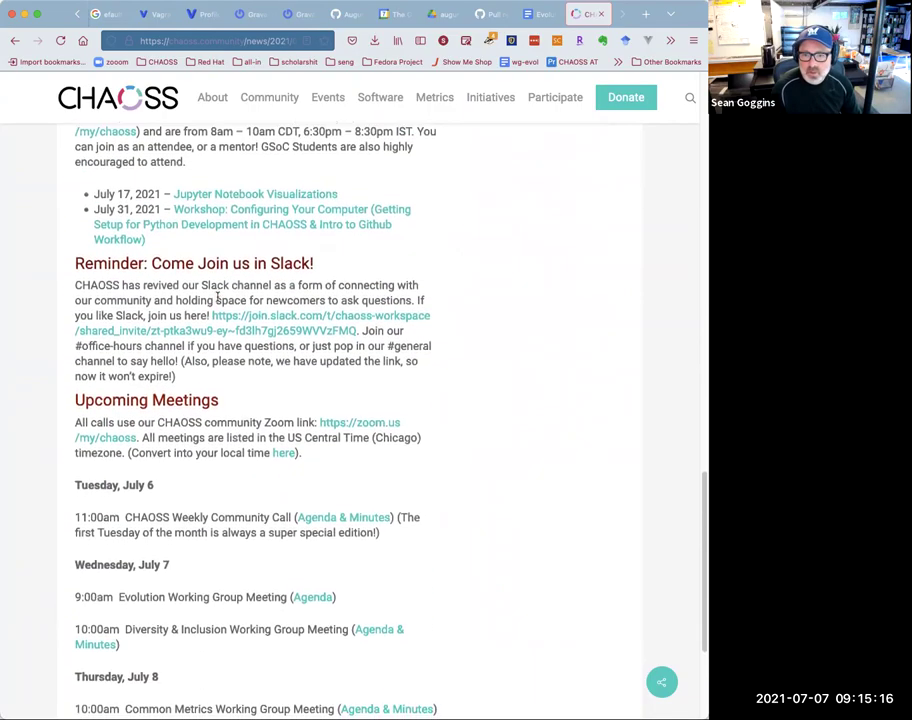
{"action": "scroll", "coordinate": [217, 296], "scroll_direction": "down", "scroll_amount": 2}
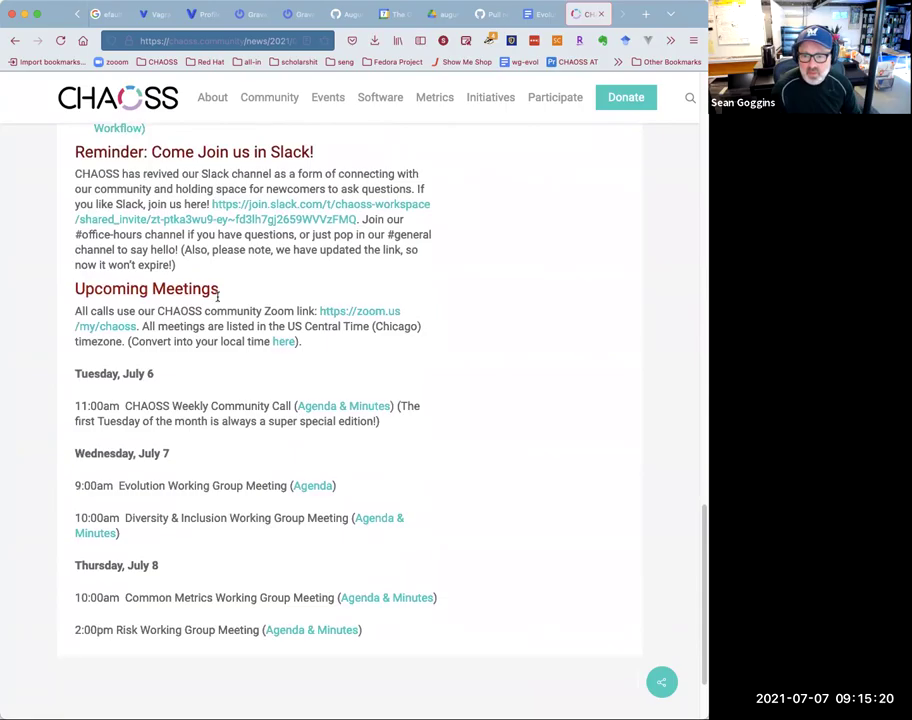
- Go back to the news list and read the CHAOSS Weekly newsletter for June 21-25, 2021
{"action": "left_click", "coordinate": [15, 41]}
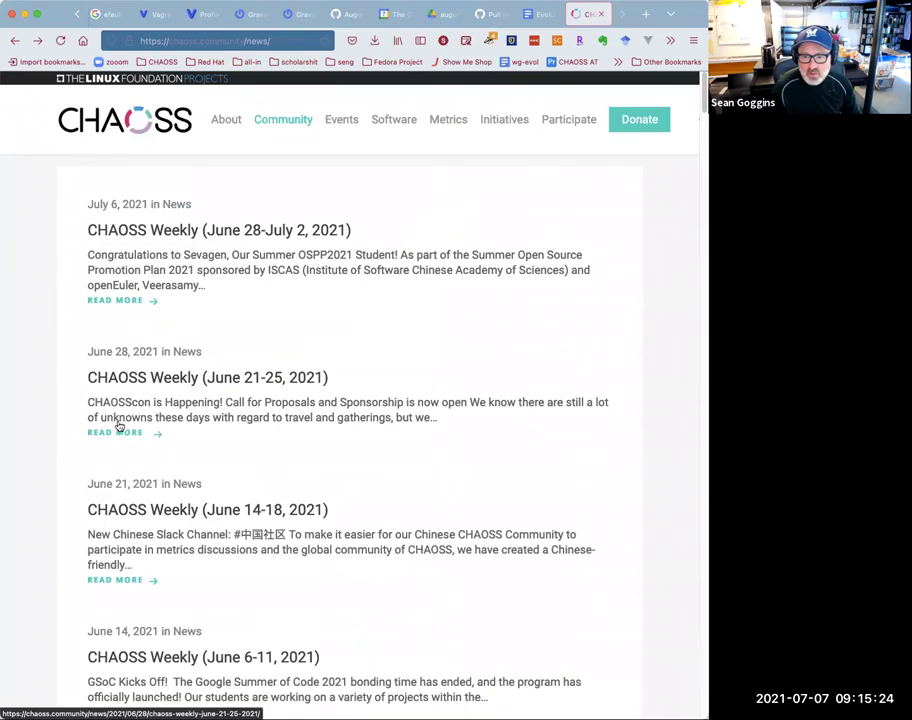
{"action": "left_click", "coordinate": [119, 432]}
{"action": "scroll", "coordinate": [303, 397], "scroll_direction": "down", "scroll_amount": 3}
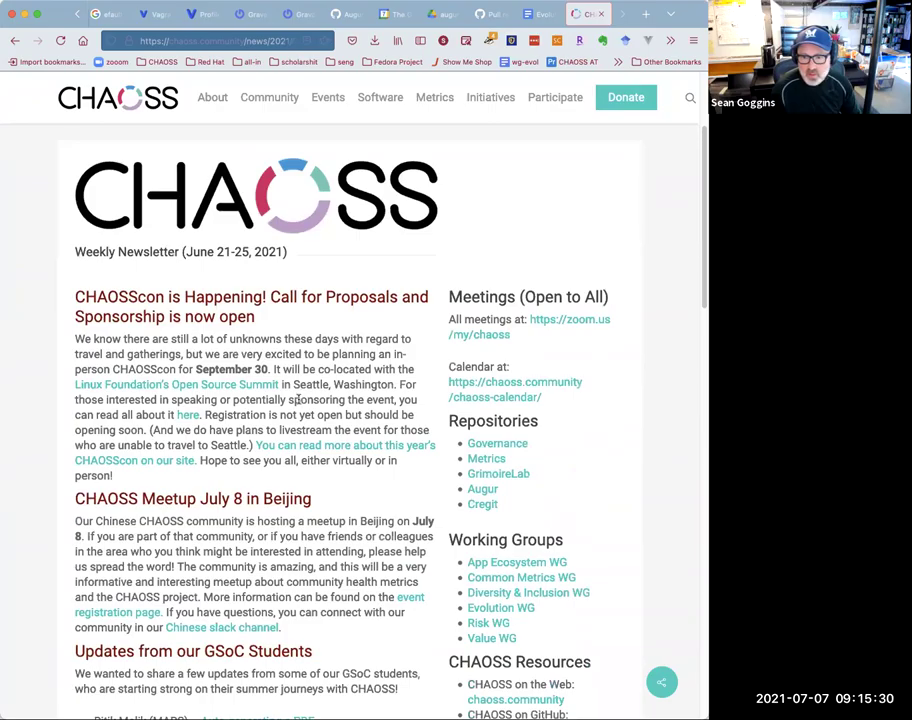
{"action": "scroll", "coordinate": [297, 399], "scroll_direction": "down", "scroll_amount": 5}
{"action": "scroll", "coordinate": [298, 402], "scroll_direction": "down", "scroll_amount": 7}
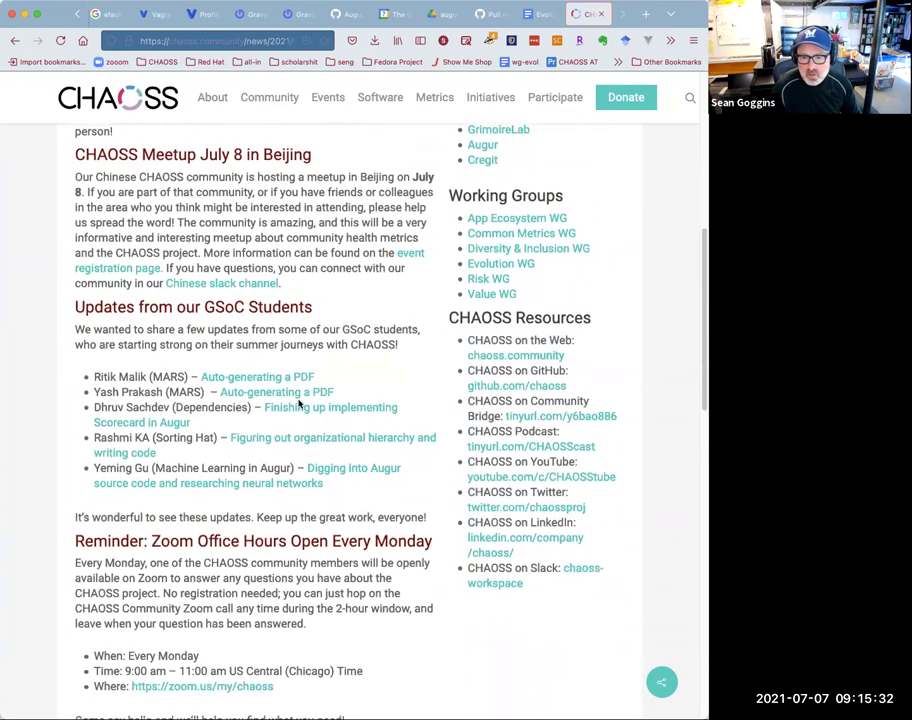
{"action": "scroll", "coordinate": [298, 404], "scroll_direction": "down", "scroll_amount": 1}
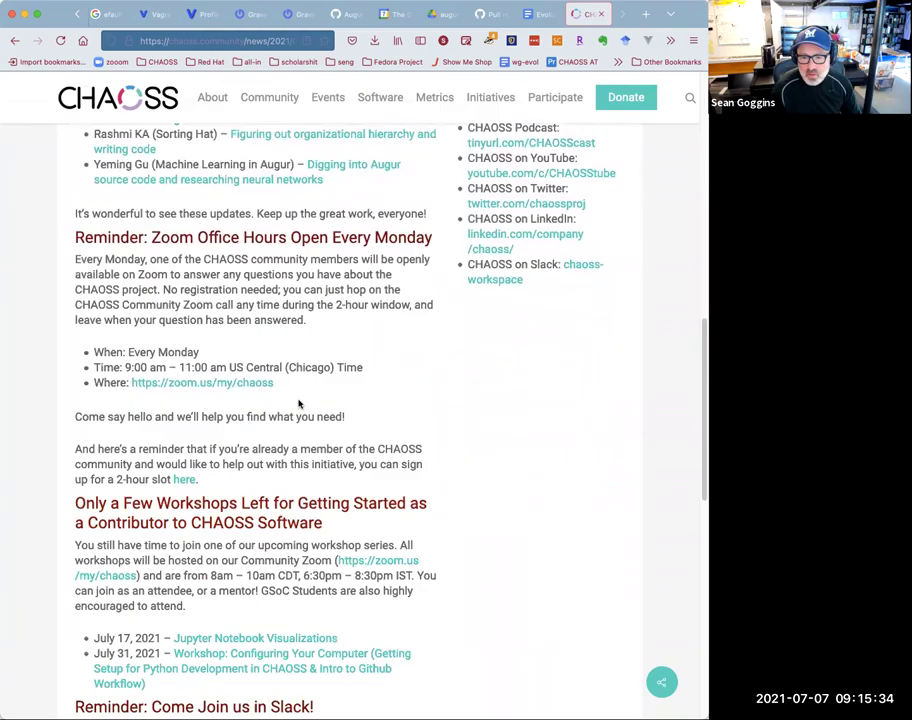
{"action": "scroll", "coordinate": [298, 402], "scroll_direction": "down", "scroll_amount": 10}
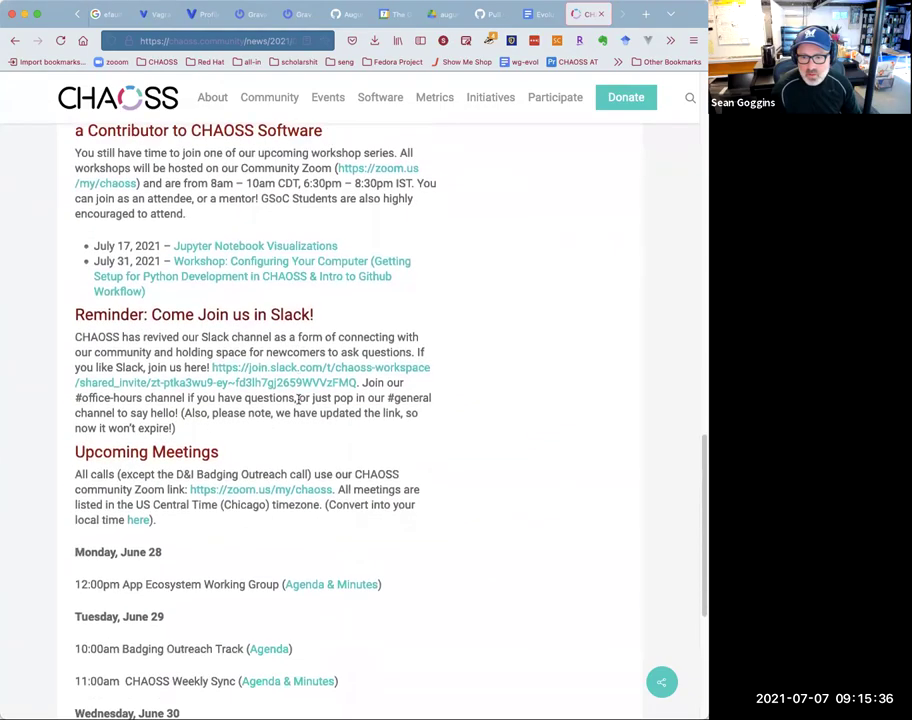
{"action": "scroll", "coordinate": [298, 399], "scroll_direction": "down", "scroll_amount": 5}
{"action": "scroll", "coordinate": [298, 400], "scroll_direction": "up", "scroll_amount": 15}
{"action": "scroll", "coordinate": [298, 404], "scroll_direction": "up", "scroll_amount": 14}
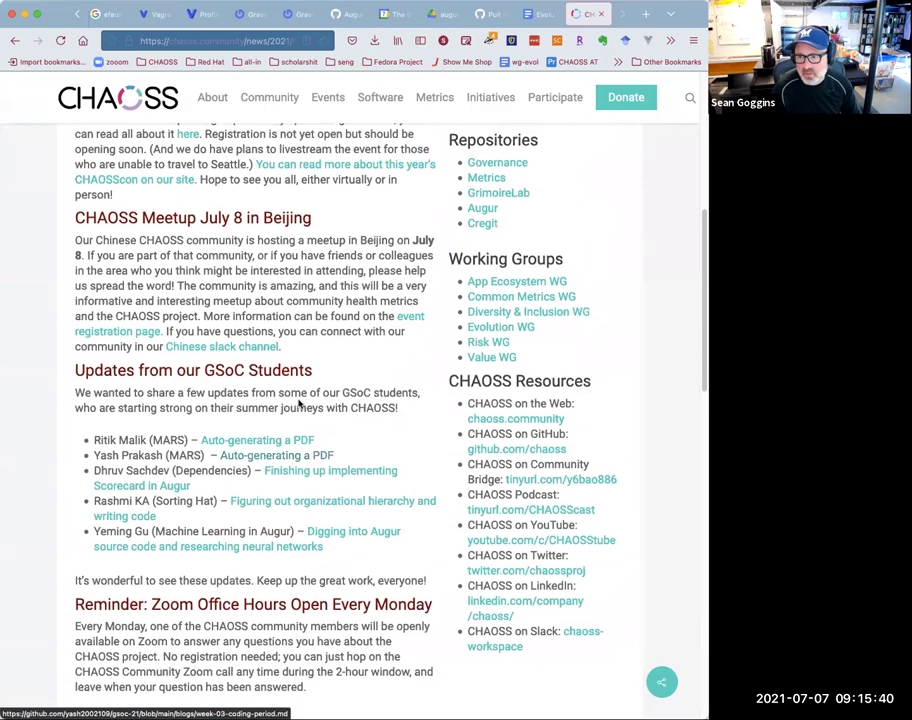
{"action": "mouse_move", "coordinate": [458, 116]}
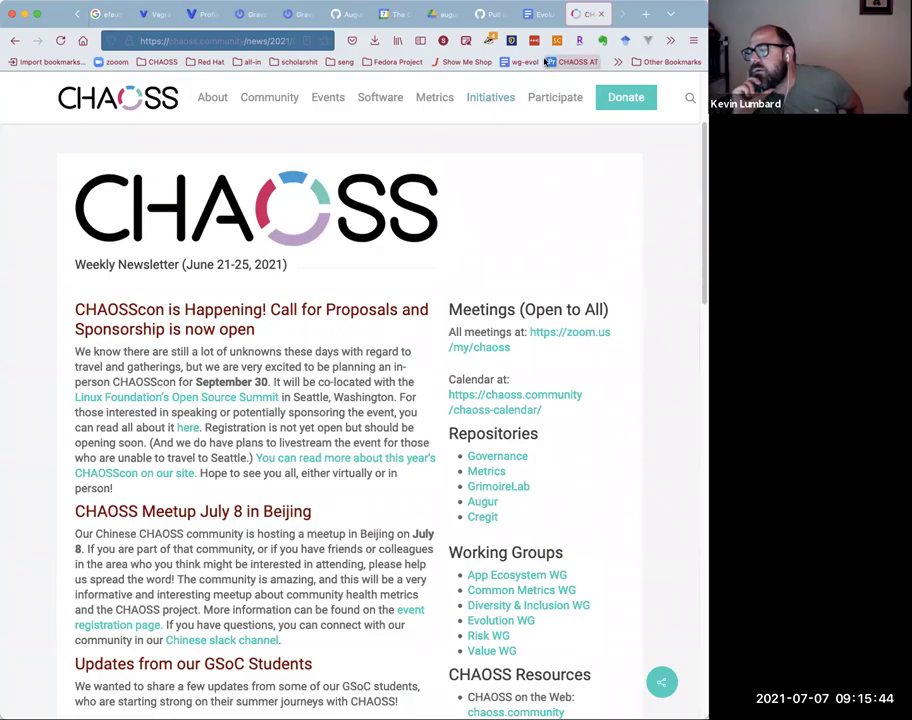
- Review the July 7 attendee notes in Evolution-Minutes, then return to the wg-evolution pull requests list
{"action": "left_click", "coordinate": [545, 18]}
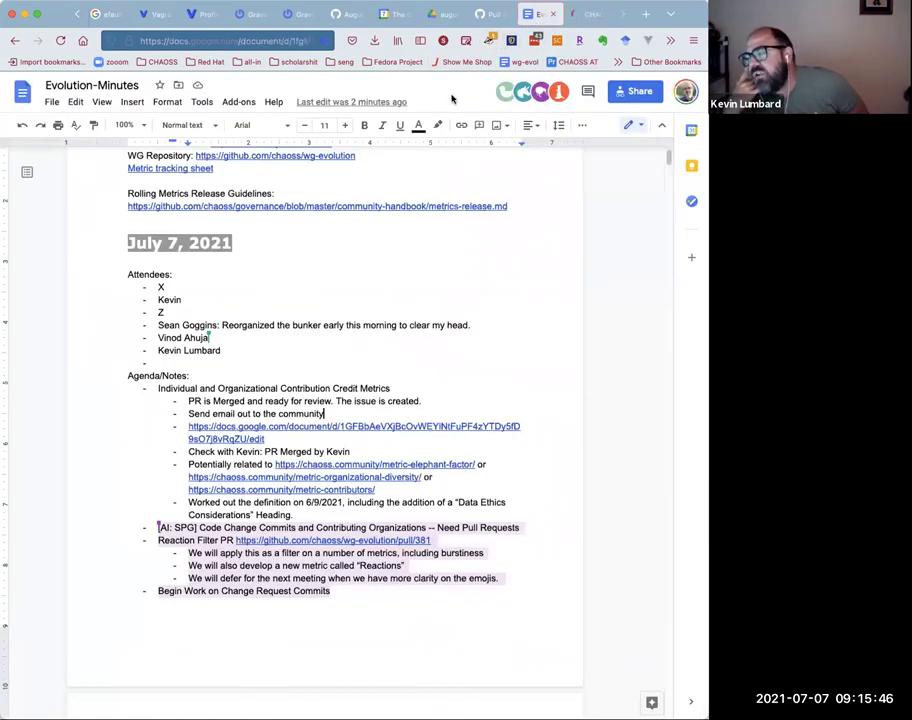
{"action": "left_click", "coordinate": [364, 309]}
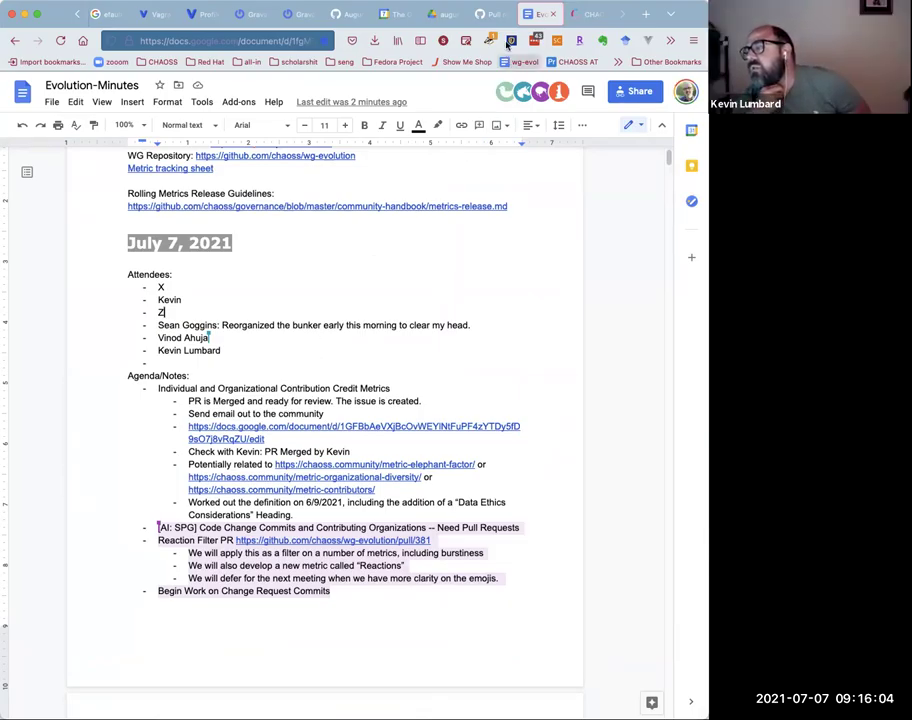
{"action": "left_click", "coordinate": [489, 15]}
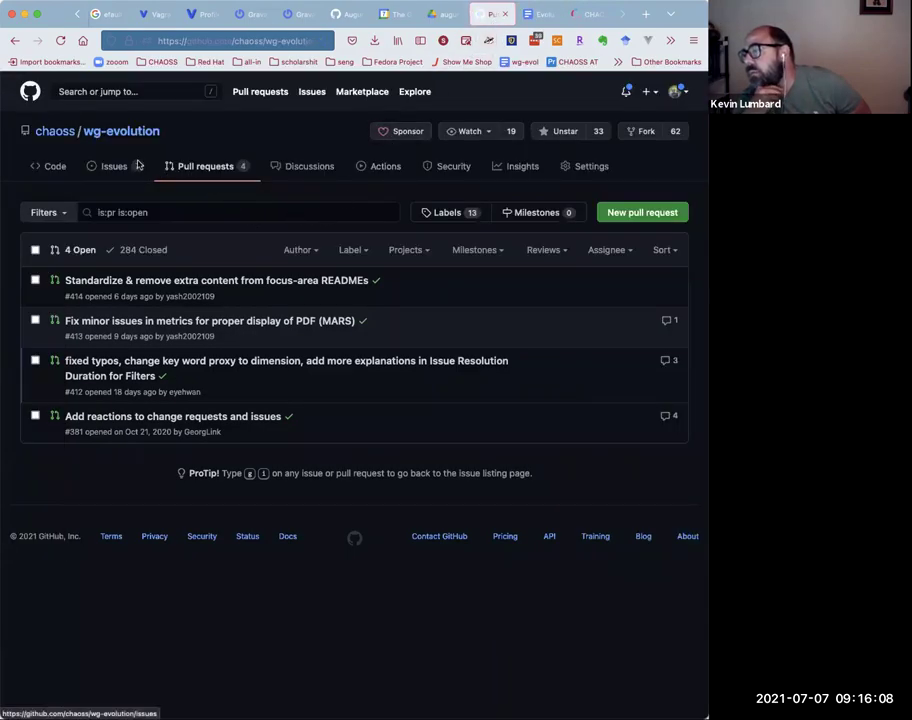
- Browse wg-evolution to focus-areas/community-growth/contribution-attribution.md and view the metric file
{"action": "left_click", "coordinate": [121, 131]}
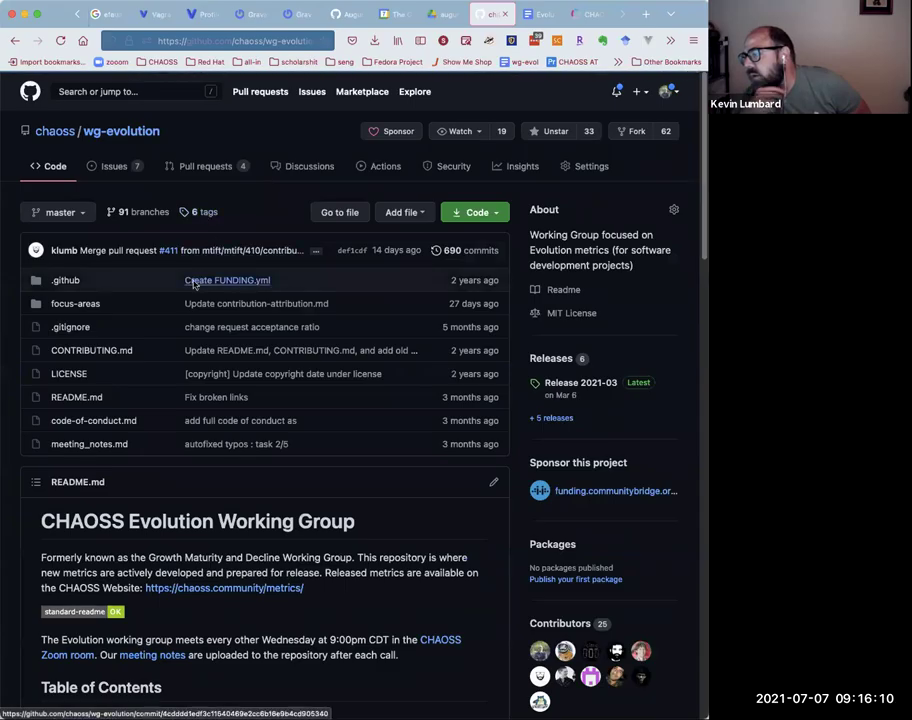
{"action": "left_click", "coordinate": [90, 303]}
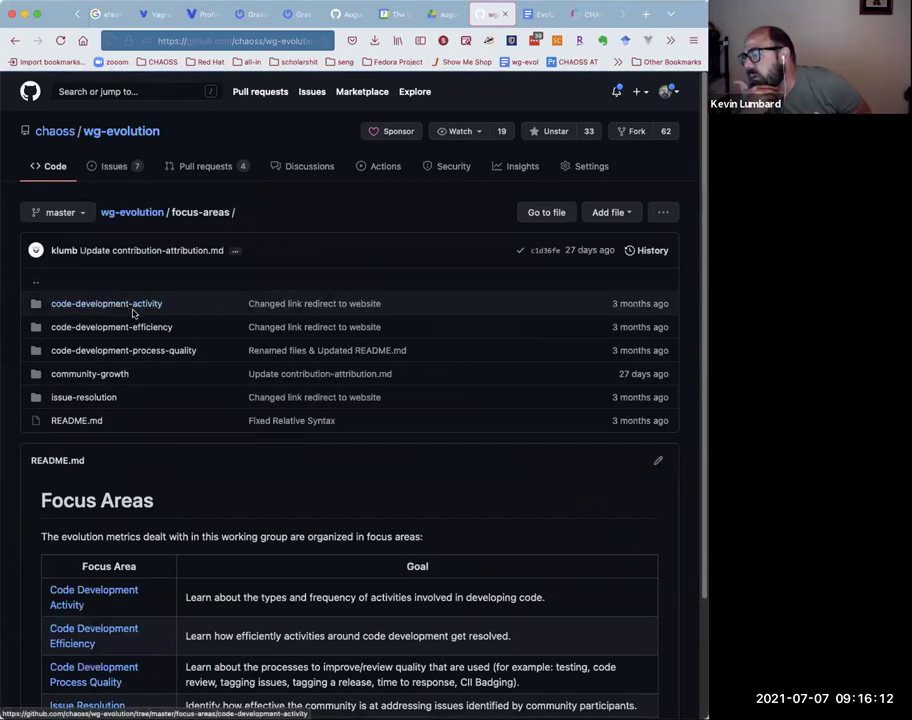
{"action": "left_click", "coordinate": [116, 375]}
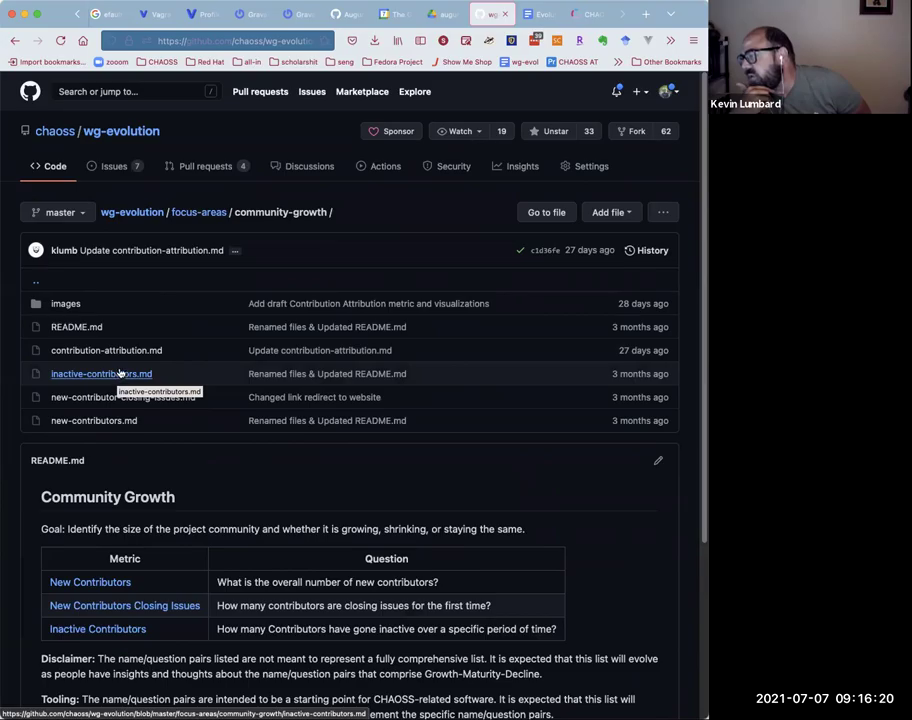
{"action": "left_click", "coordinate": [114, 351]}
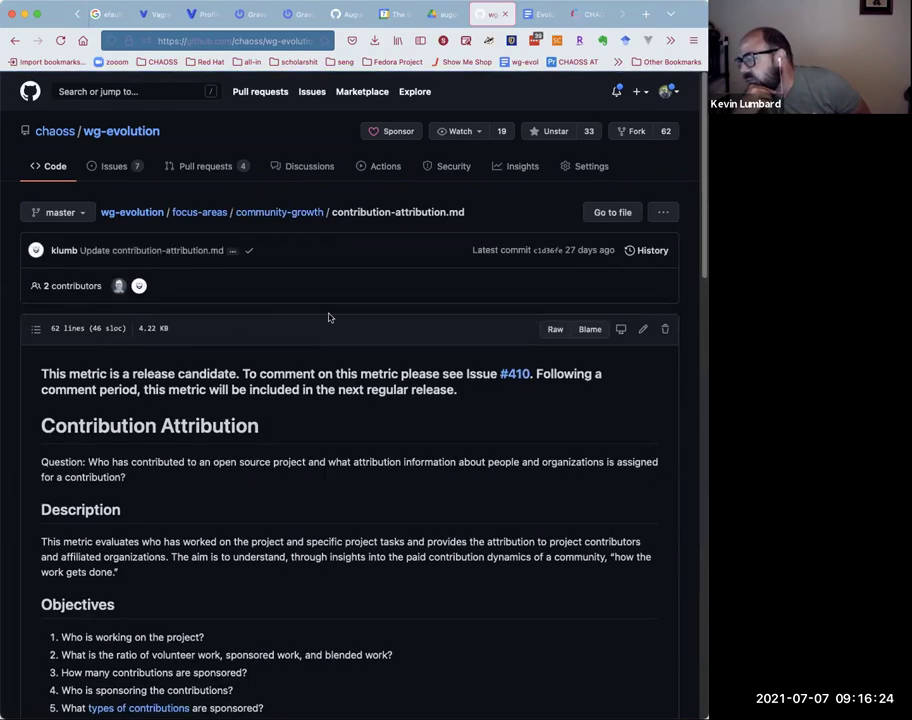
{"action": "scroll", "coordinate": [329, 316], "scroll_direction": "down", "scroll_amount": 1}
{"action": "scroll", "coordinate": [329, 317], "scroll_direction": "up", "scroll_amount": 1}
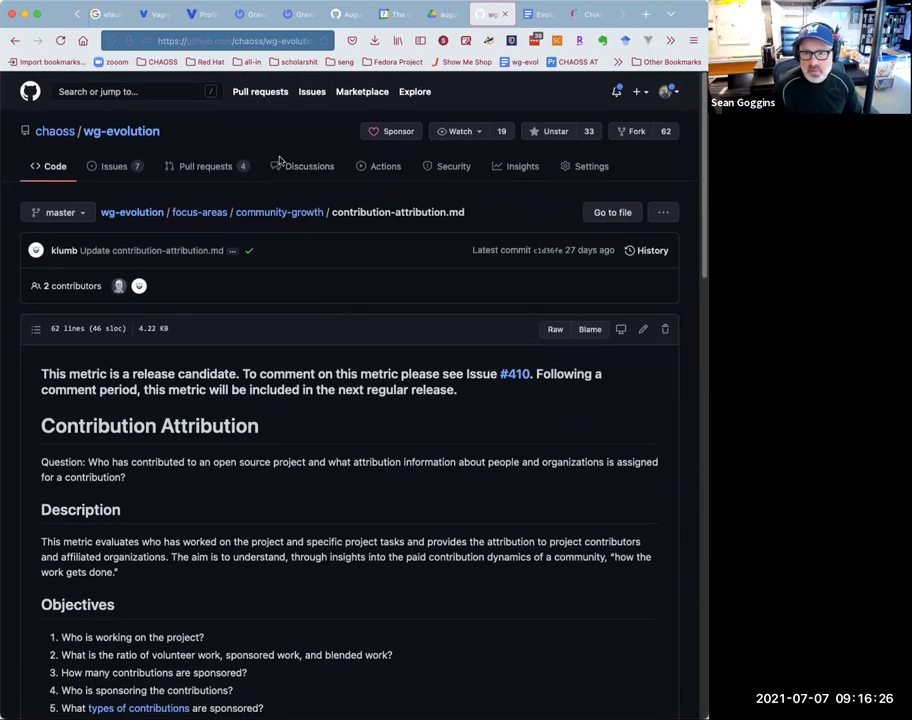
- Copy the contribution-attribution.md web address and go back to the Evolution-Minutes document
{"action": "left_click", "coordinate": [259, 41]}
{"action": "right_click", "coordinate": [259, 43]}
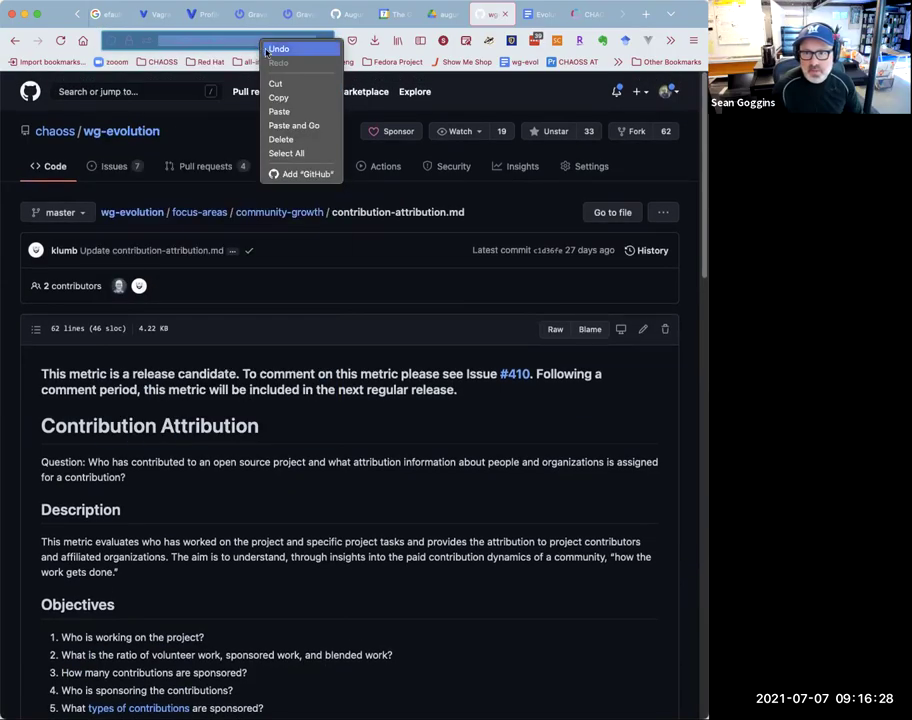
{"action": "left_click", "coordinate": [278, 97]}
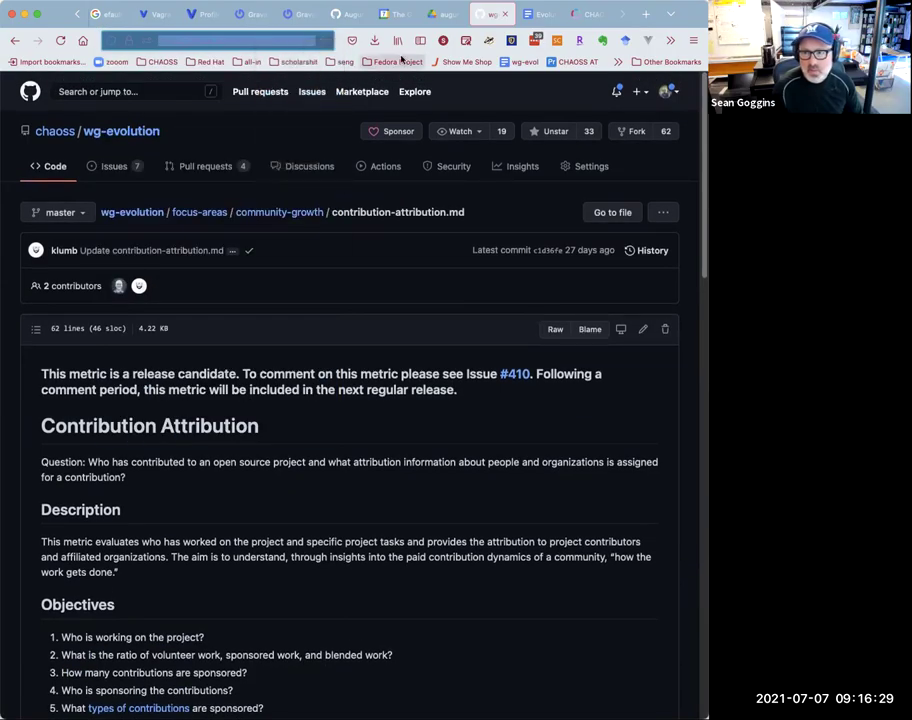
{"action": "left_click", "coordinate": [533, 14]}
- Add an indented 'Metric:' sub-bullet linking contribution-attribution.md below the issue-created note
{"action": "left_click", "coordinate": [439, 403]}
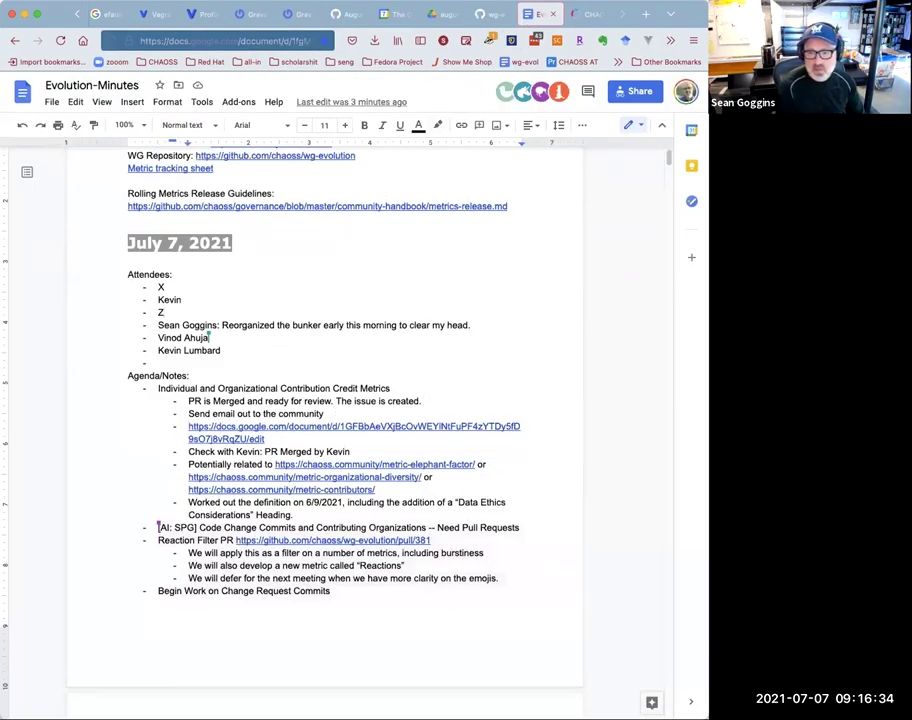
{"action": "key", "text": "Return"}
{"action": "key", "text": "Tab"}
{"action": "type", "text": "Met"}
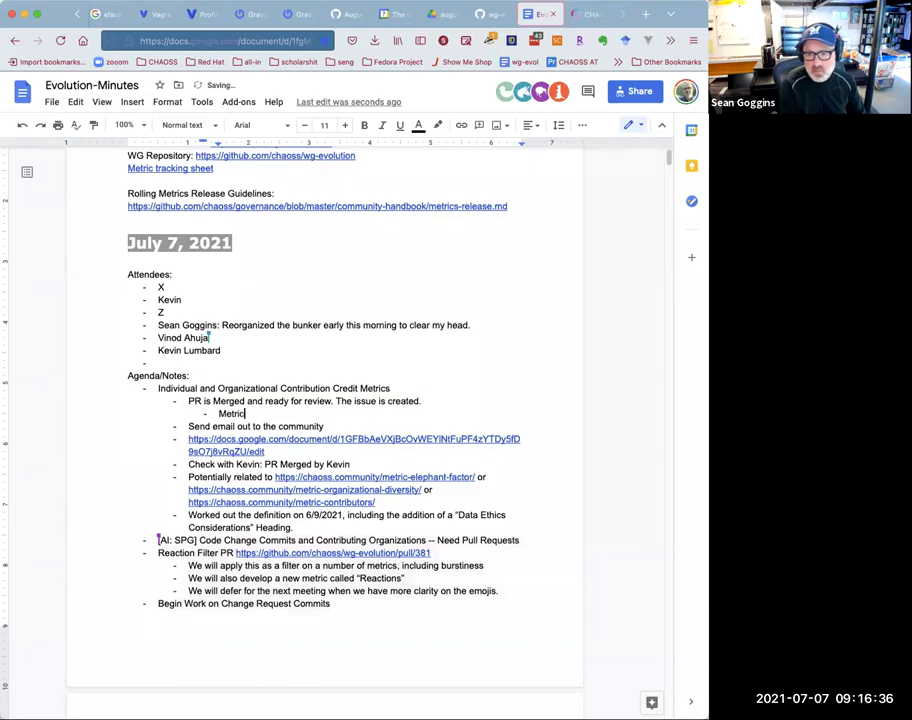
{"action": "type", "text": "https://github.com/chaoss/wg-evolution/blob/master/focus-areas/community-growth/contribution-attribution.md"}
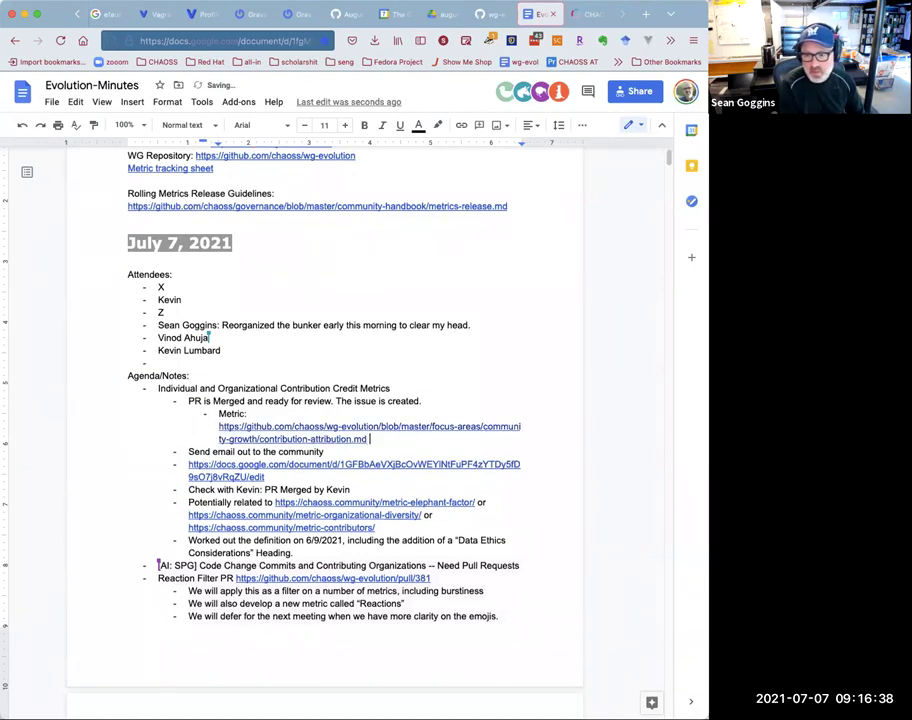
- Add an empty 'Issue:' sub-bullet below it, then open the wg-evolution issues list
{"action": "key", "text": "Return"}
{"action": "type", "text": "Issue:"}
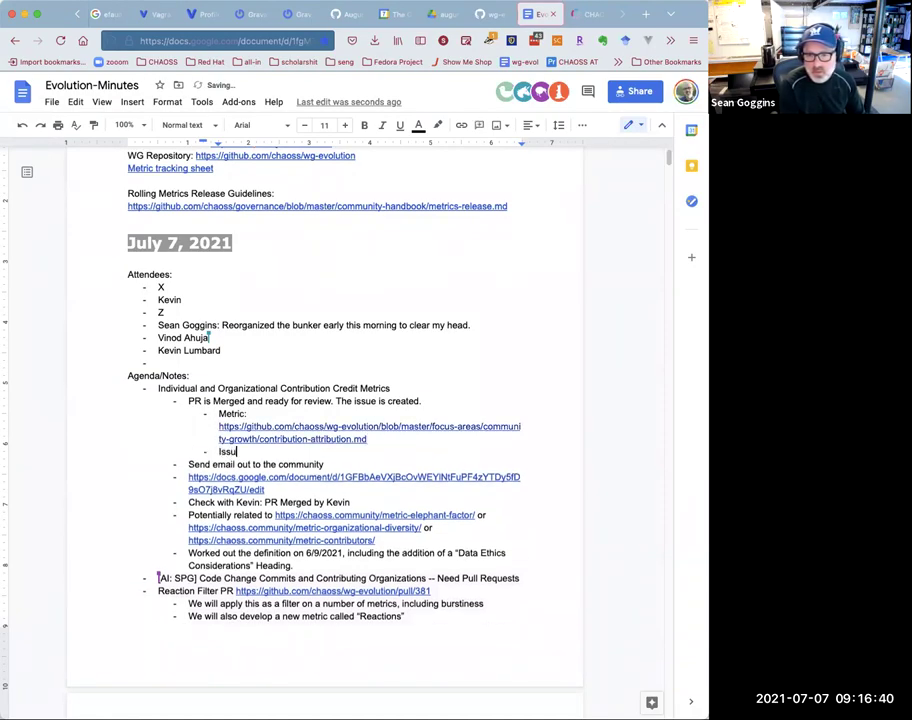
{"action": "key", "text": "Return"}
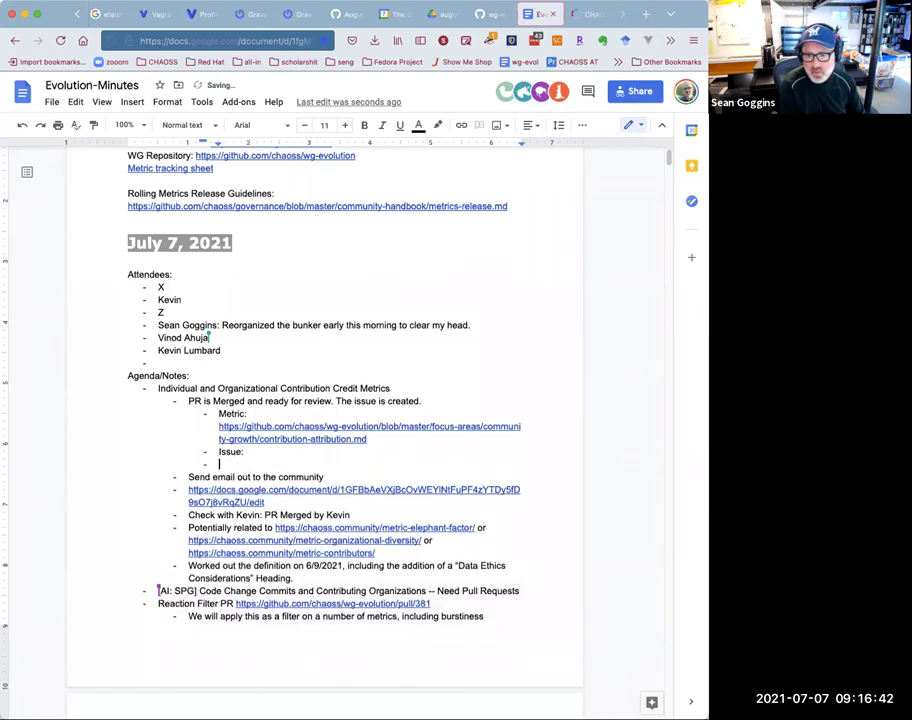
{"action": "key", "text": "Return"}
{"action": "key", "text": "BackSpace"}
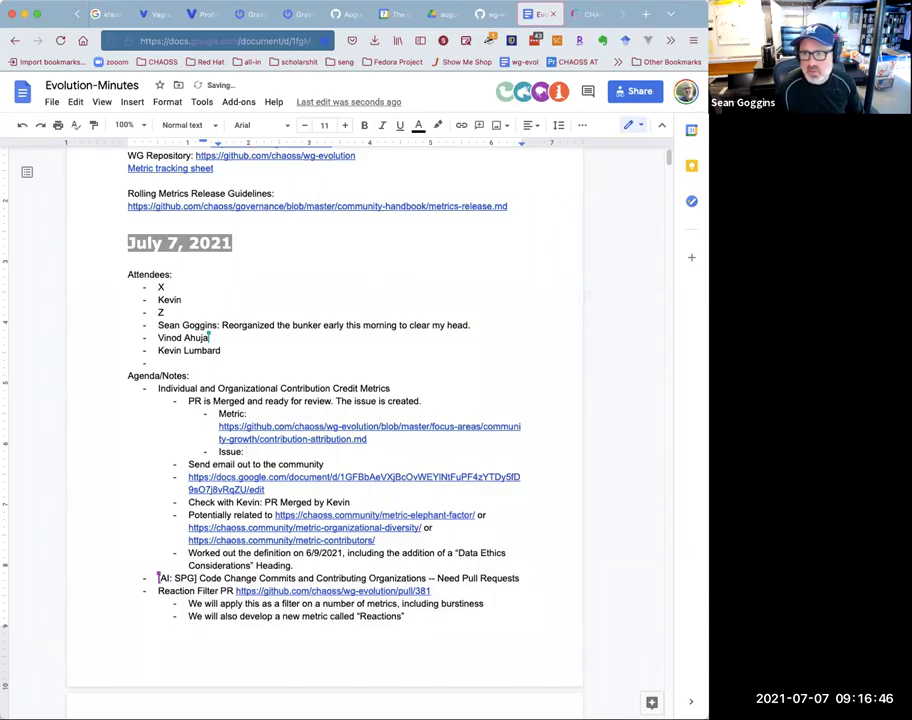
{"action": "key", "text": "ctrl+shift+Tab"}
{"action": "left_click", "coordinate": [127, 168]}
- Copy issue #410's web address and paste it after 'Issue:' in the minutes
{"action": "left_click", "coordinate": [199, 286]}
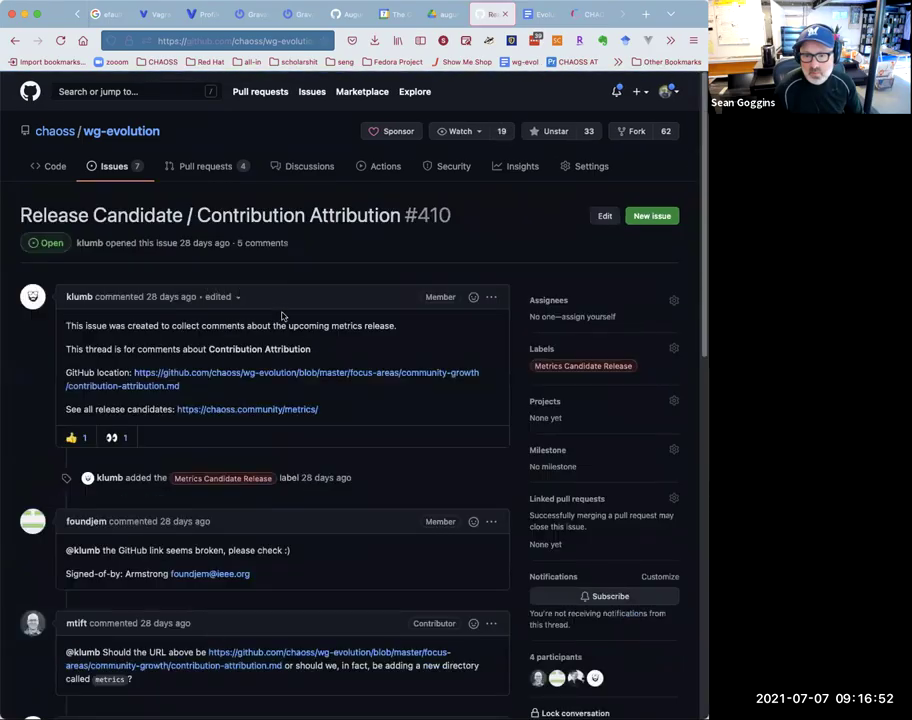
{"action": "left_click", "coordinate": [247, 42]}
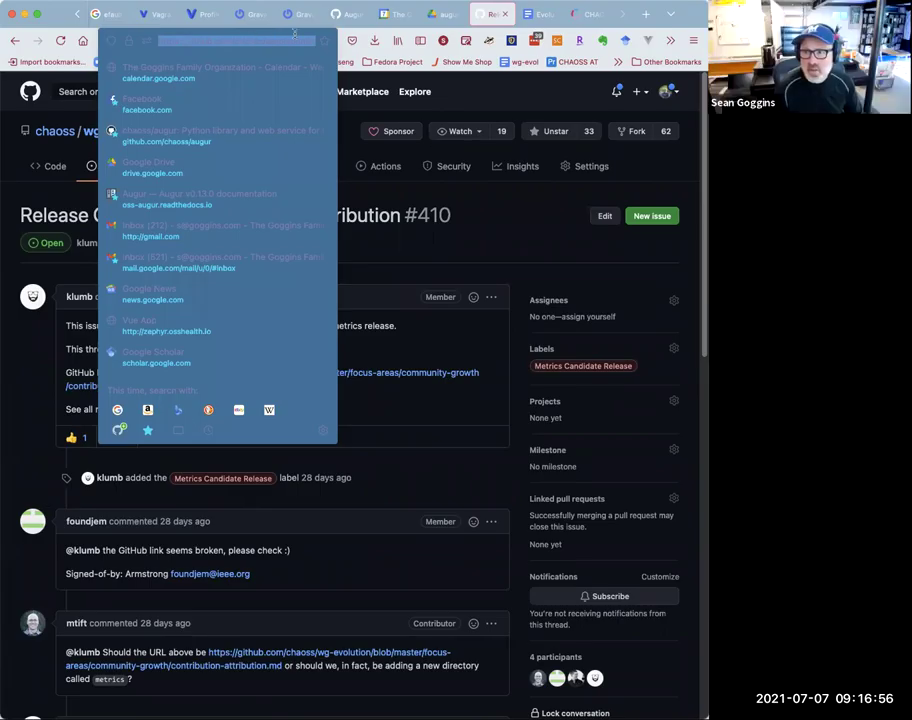
{"action": "left_click", "coordinate": [532, 14]}
{"action": "left_click", "coordinate": [310, 452]}
{"action": "type", "text": "https://github.com/chaoss/wg-evolution/issues/410"}
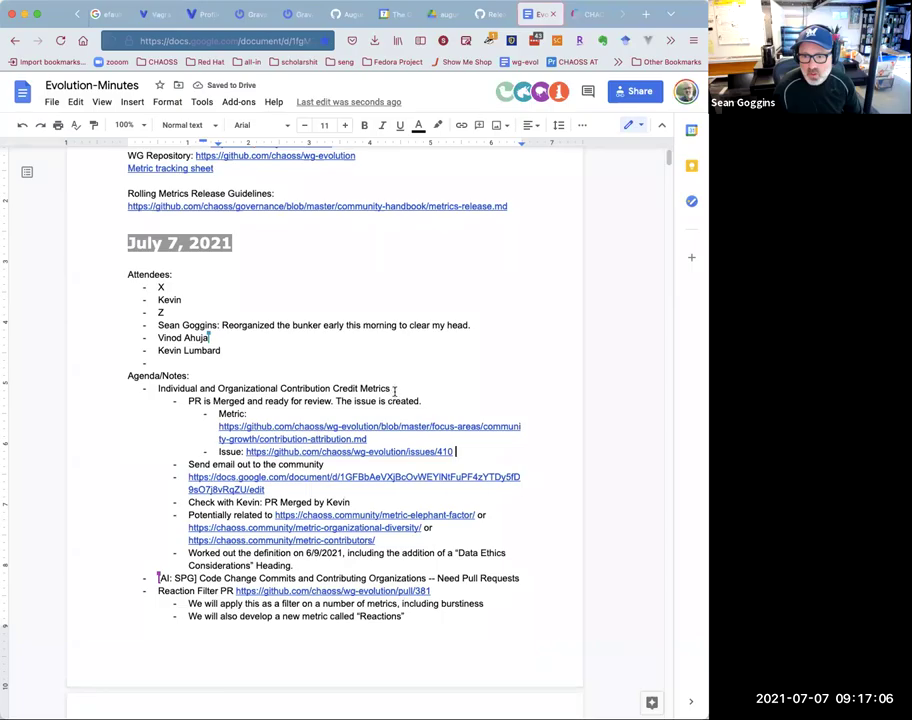
- Recheck issue #410, highlighting 'Contribution Attribution' in its title, then return to the minutes
{"action": "left_click", "coordinate": [588, 15]}
{"action": "left_click", "coordinate": [540, 14]}
{"action": "left_click", "coordinate": [492, 14]}
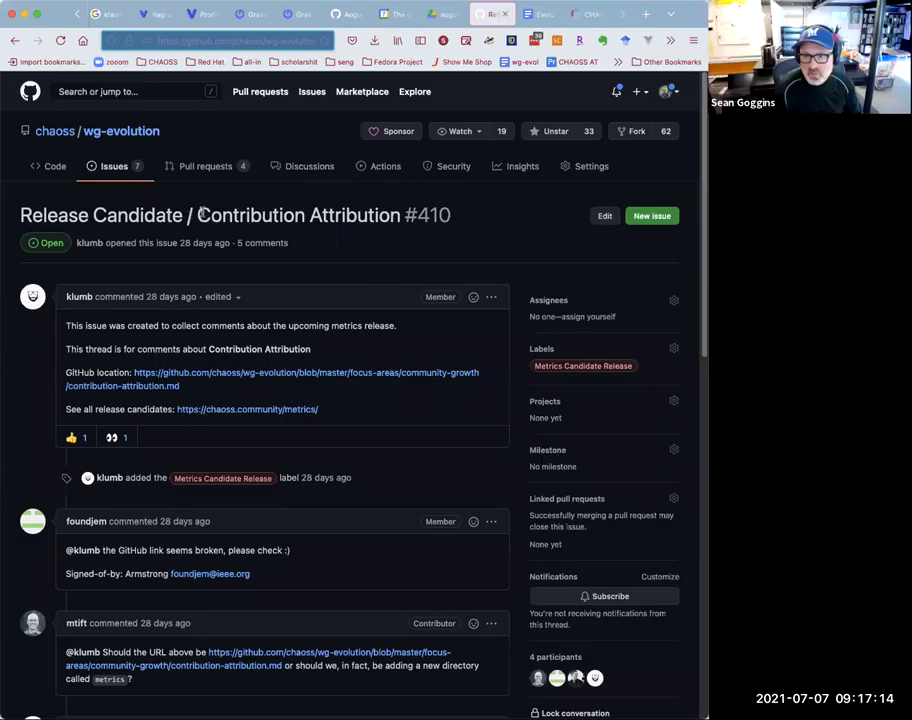
{"action": "left_click_drag", "start_coordinate": [197, 214], "coordinate": [399, 214]}
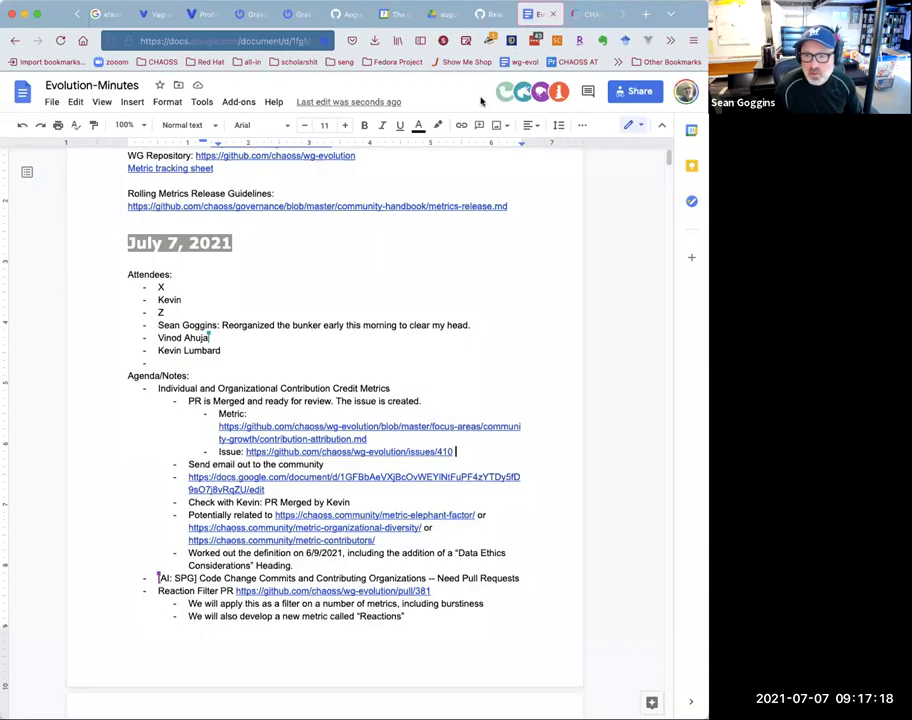
{"action": "left_click", "coordinate": [539, 14]}
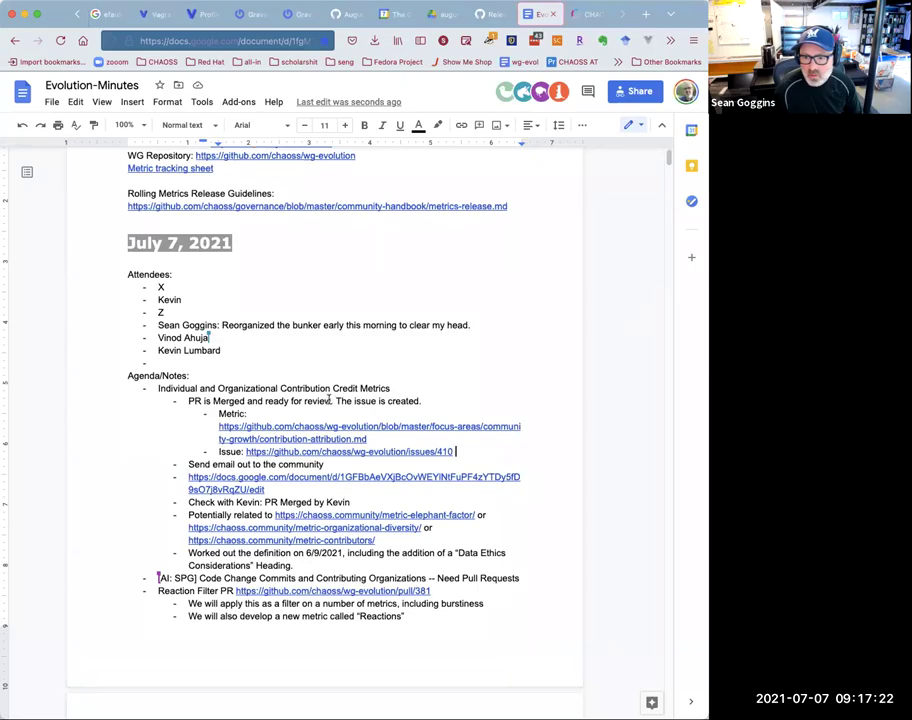
- Rename the agenda item 'Contribution Attribution: New Metric for Review' and assign the email bullet as an attendee's action item
{"action": "mouse_move", "coordinate": [157, 388]}
{"action": "left_mouse_down"}
{"action": "mouse_move", "coordinate": [388, 386]}
{"action": "mouse_move", "coordinate": [391, 377]}
{"action": "left_mouse_up"}
{"action": "type", "text": "C"}
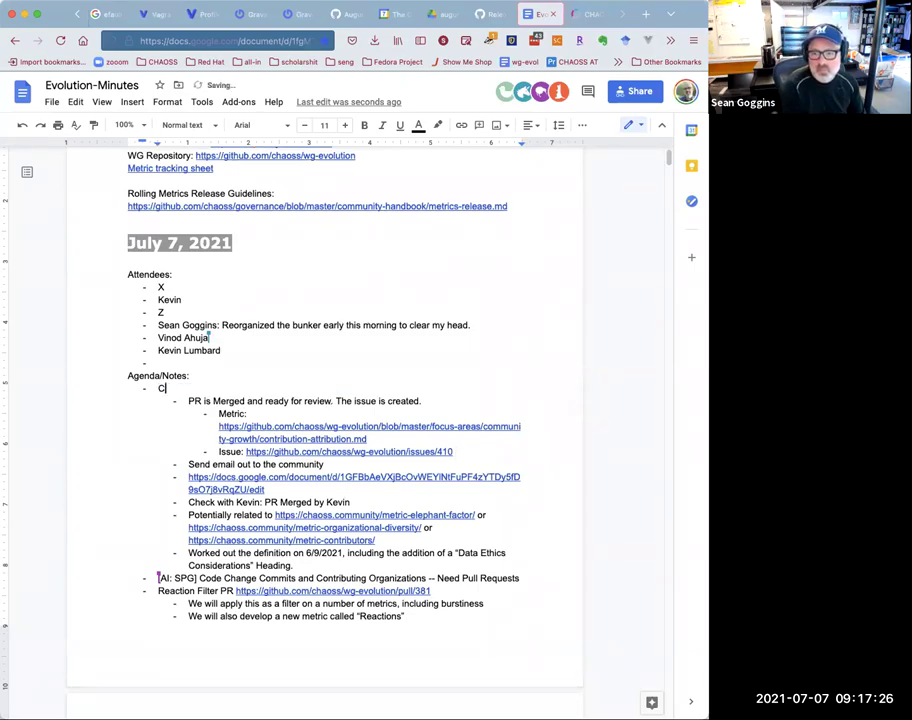
{"action": "type", "text": "ontribut"}
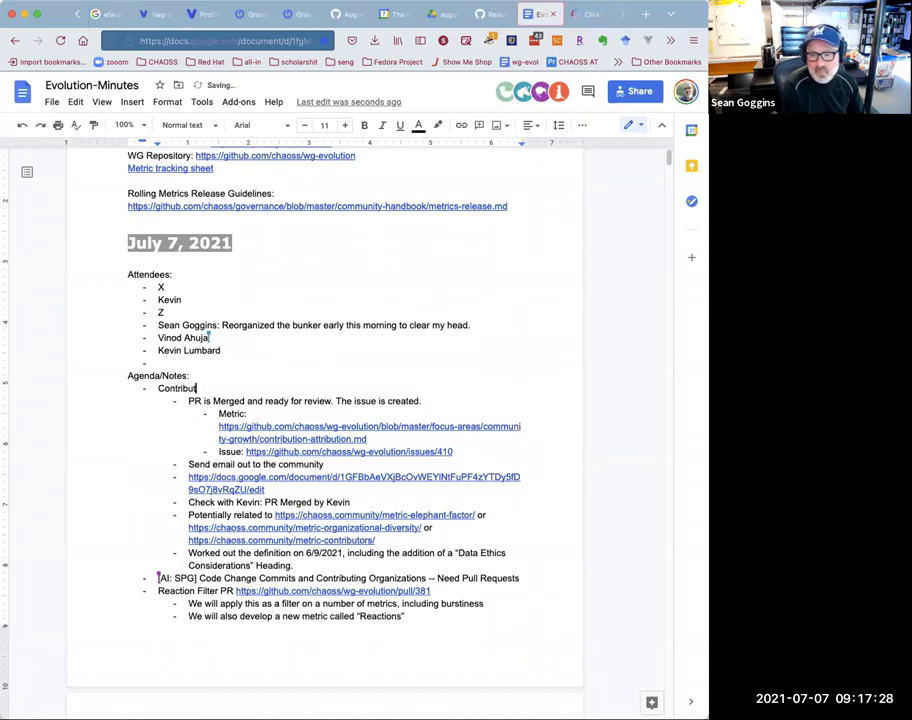
{"action": "type", "text": "ion Attribution: New Metric for"}
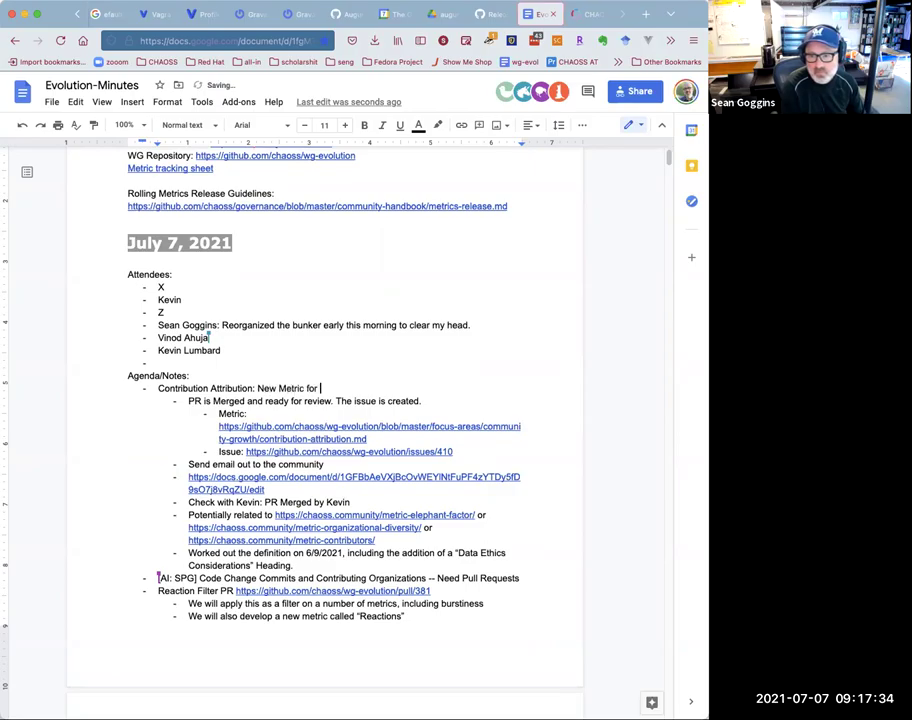
{"action": "type", "text": "eview"}
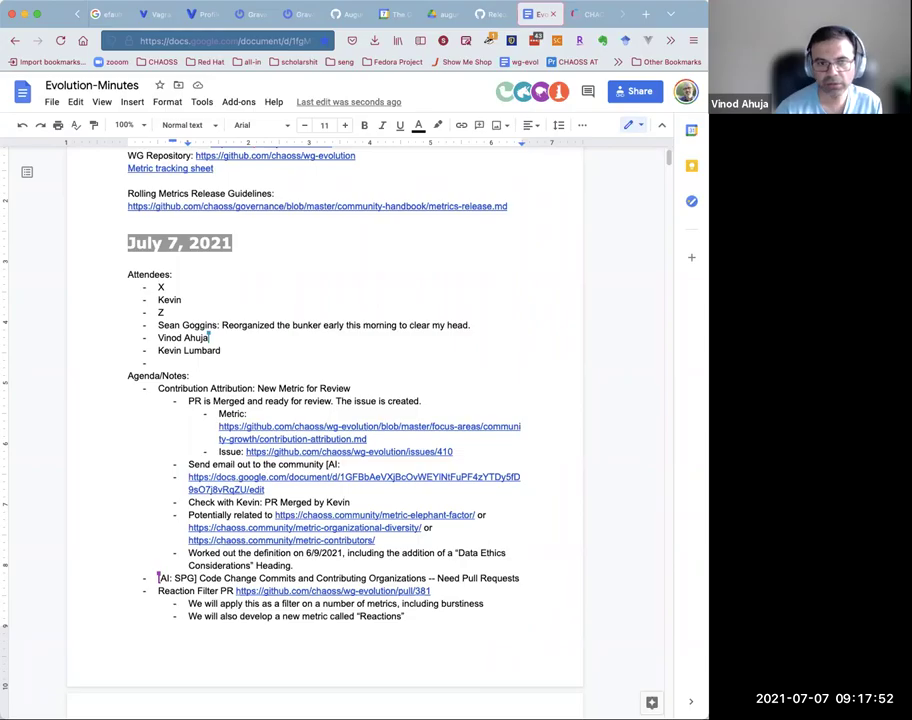
{"action": "type", "text": "Vinod"}
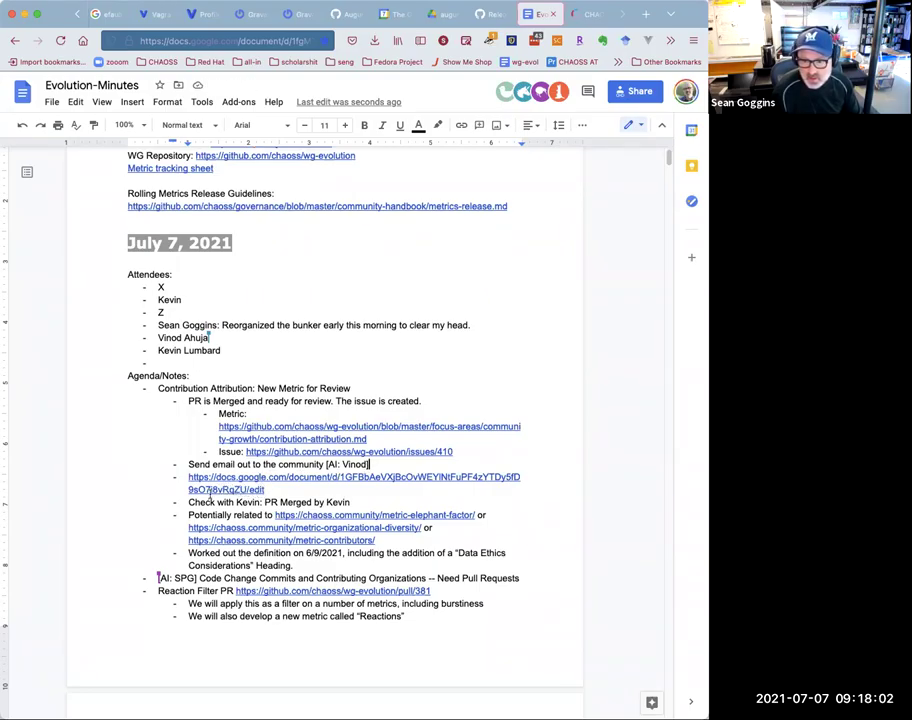
- Delete the 'Check with…' PR-merged bullet and the 6/9/2021 definition bullet
{"action": "left_click_drag", "start_coordinate": [189, 502], "coordinate": [358, 503]}
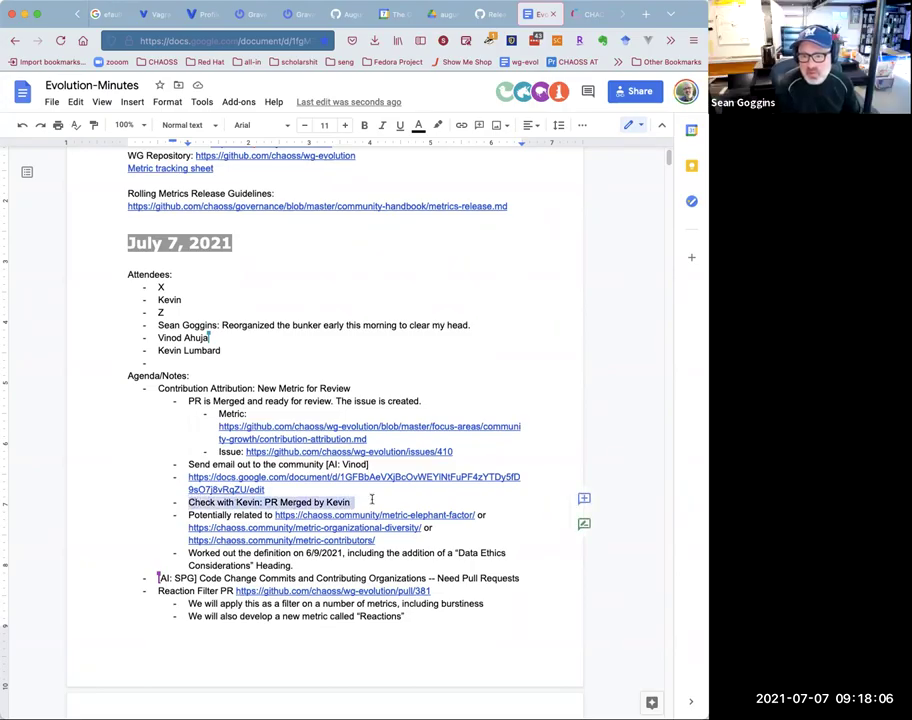
{"action": "key", "text": "Delete"}
{"action": "key", "text": "Delete"}
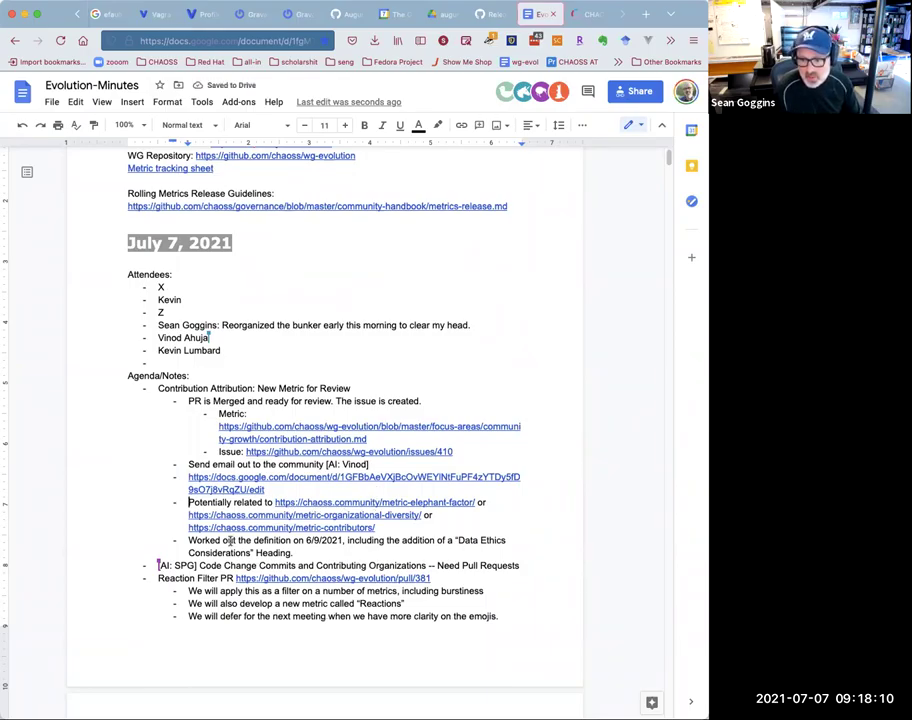
{"action": "left_click_drag", "start_coordinate": [189, 540], "coordinate": [300, 553]}
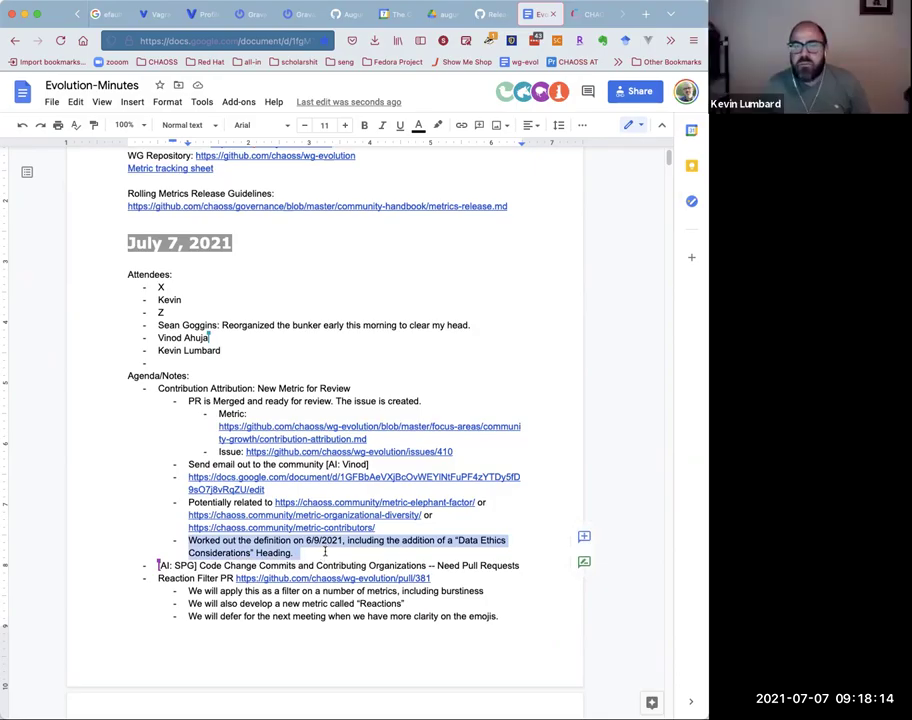
{"action": "key", "text": "Delete"}
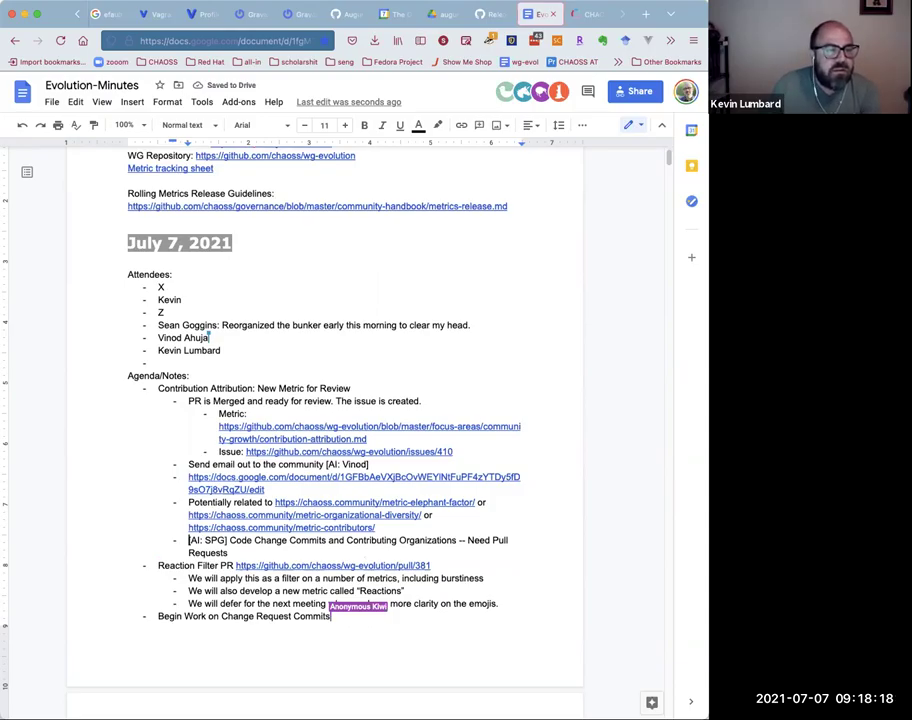
- Outdent and delete the Code Change Commits [AI: SPG] line, then return to GitHub issue #410
{"action": "key", "text": "shift+Tab"}
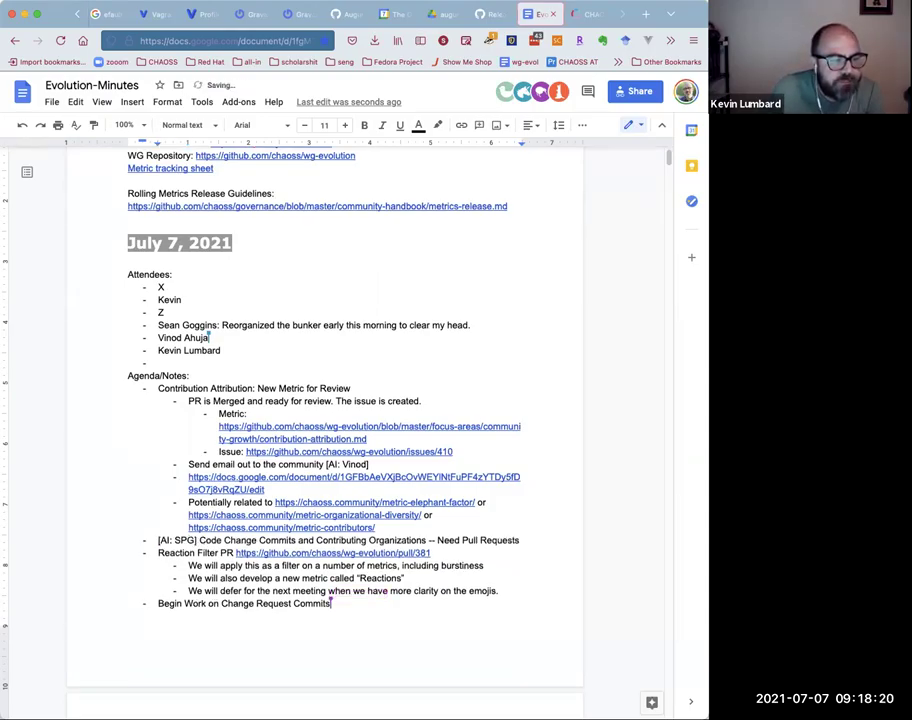
{"action": "triple_click", "coordinate": [338, 540]}
{"action": "key", "text": "BackSpace"}
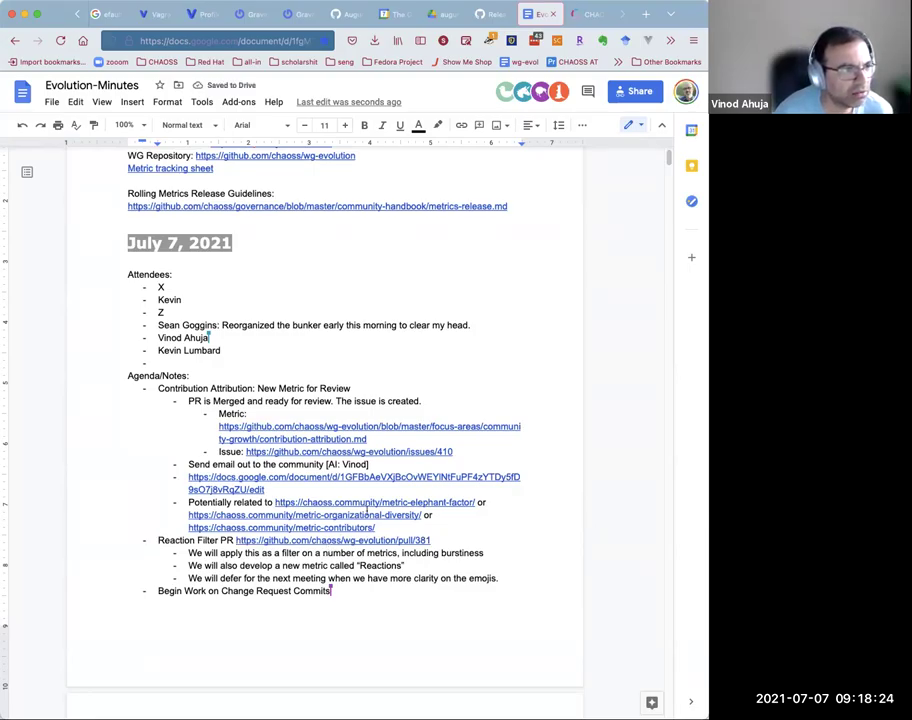
{"action": "left_click", "coordinate": [500, 17]}
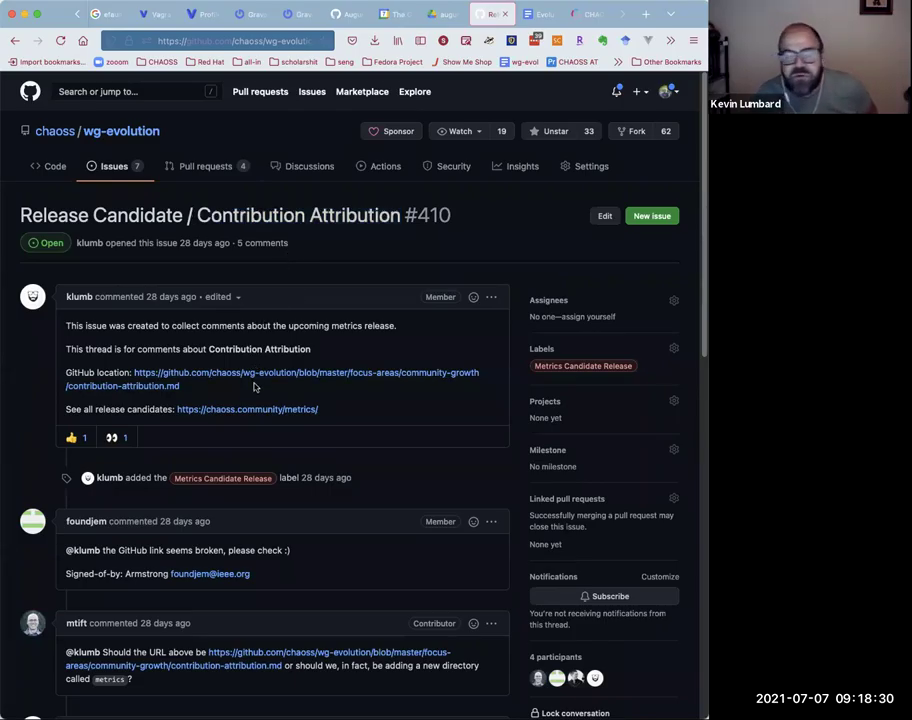
- Read through issue #410's comments, then return to the Evolution-Minutes document
{"action": "scroll", "coordinate": [278, 385], "scroll_direction": "down", "scroll_amount": 1}
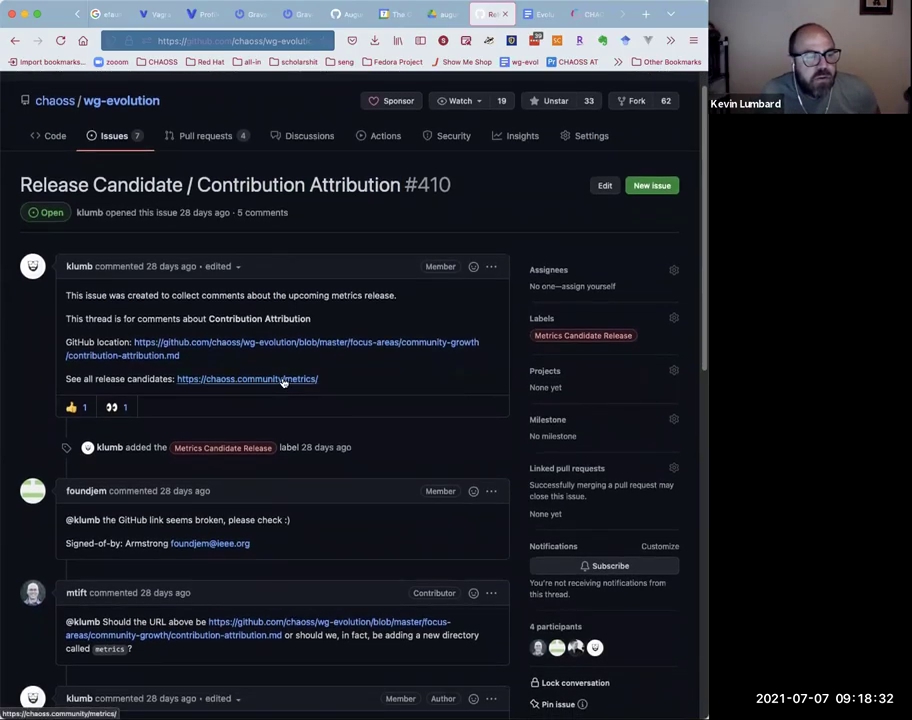
{"action": "scroll", "coordinate": [283, 381], "scroll_direction": "down", "scroll_amount": 5}
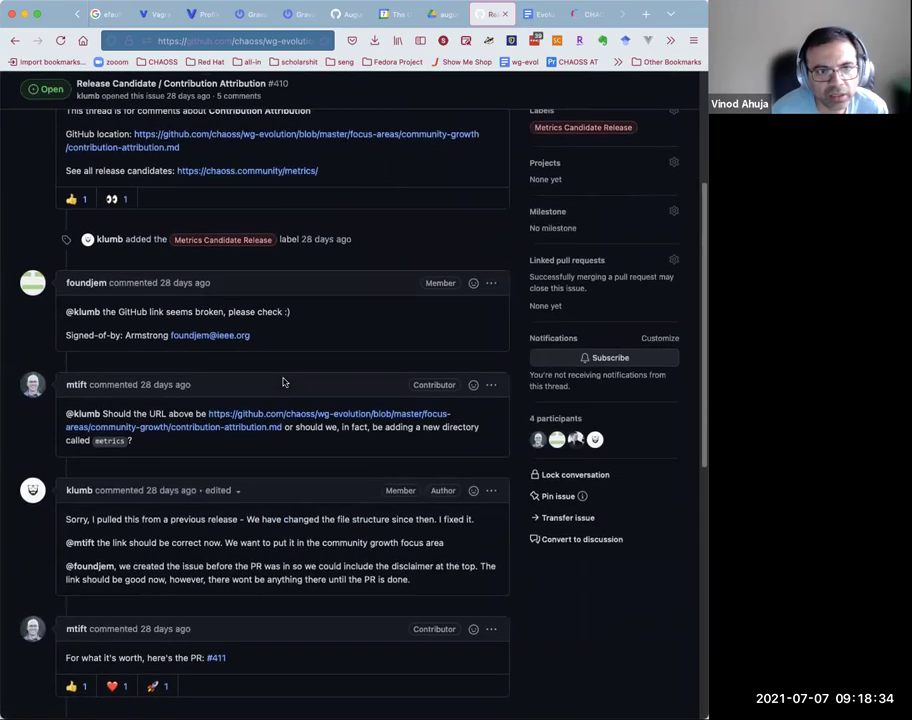
{"action": "scroll", "coordinate": [283, 381], "scroll_direction": "down", "scroll_amount": 4}
{"action": "scroll", "coordinate": [283, 381], "scroll_direction": "down", "scroll_amount": 2}
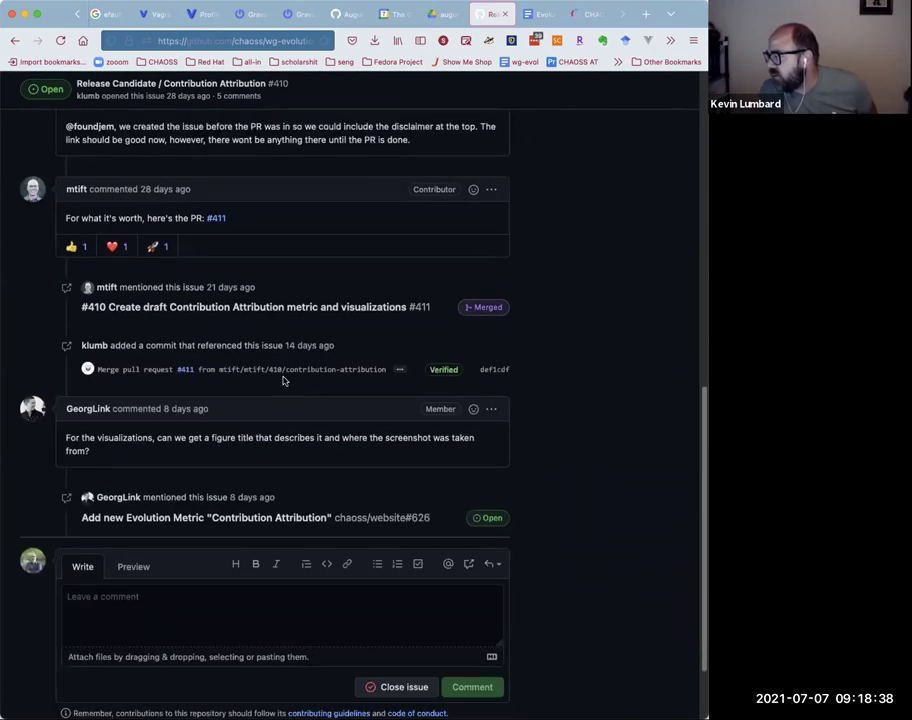
{"action": "scroll", "coordinate": [283, 381], "scroll_direction": "up", "scroll_amount": 15}
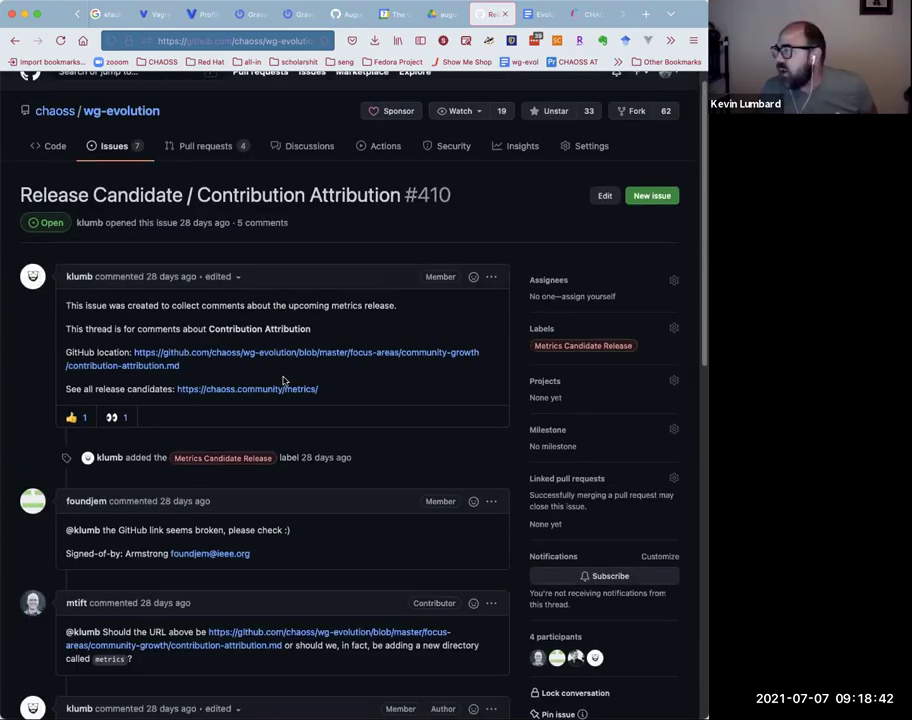
{"action": "scroll", "coordinate": [283, 381], "scroll_direction": "up", "scroll_amount": 1}
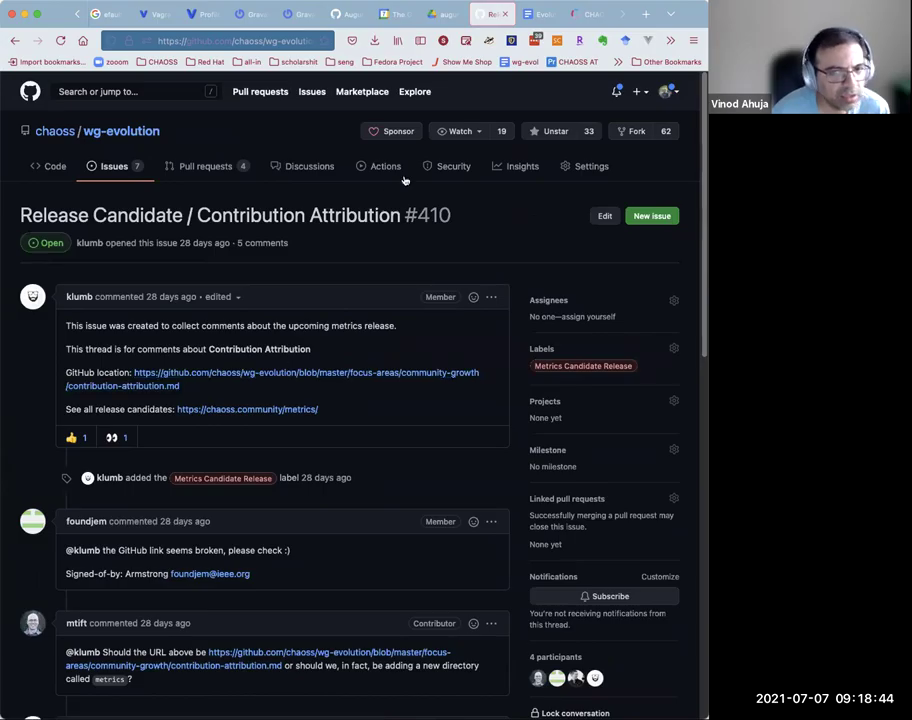
{"action": "left_click", "coordinate": [535, 14]}
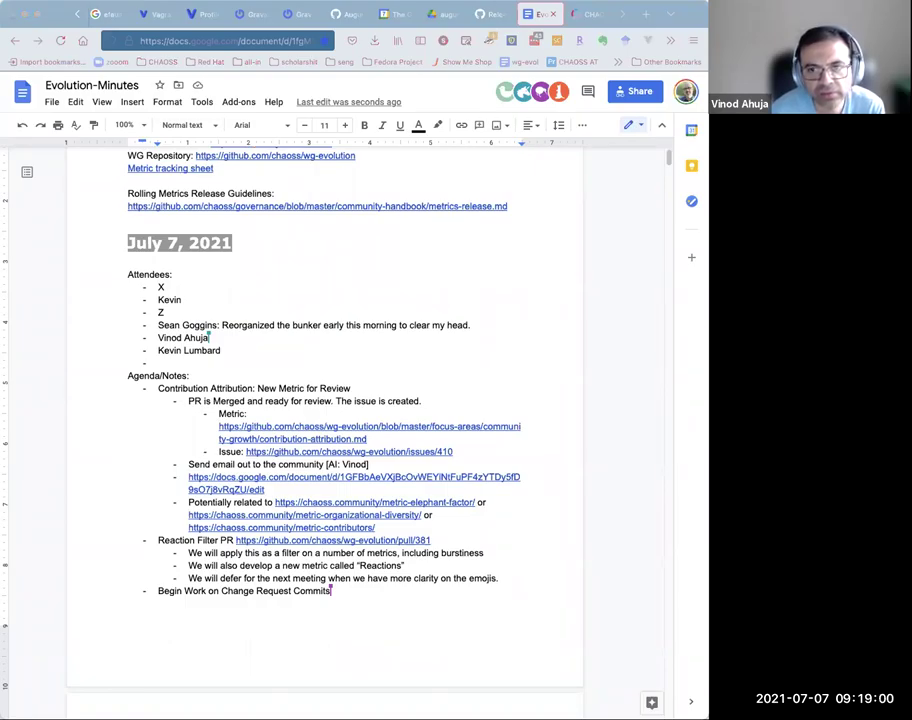
- Open contribution-attribution.md and scroll to its Filters and Visualizations sections
{"action": "left_click", "coordinate": [311, 156]}
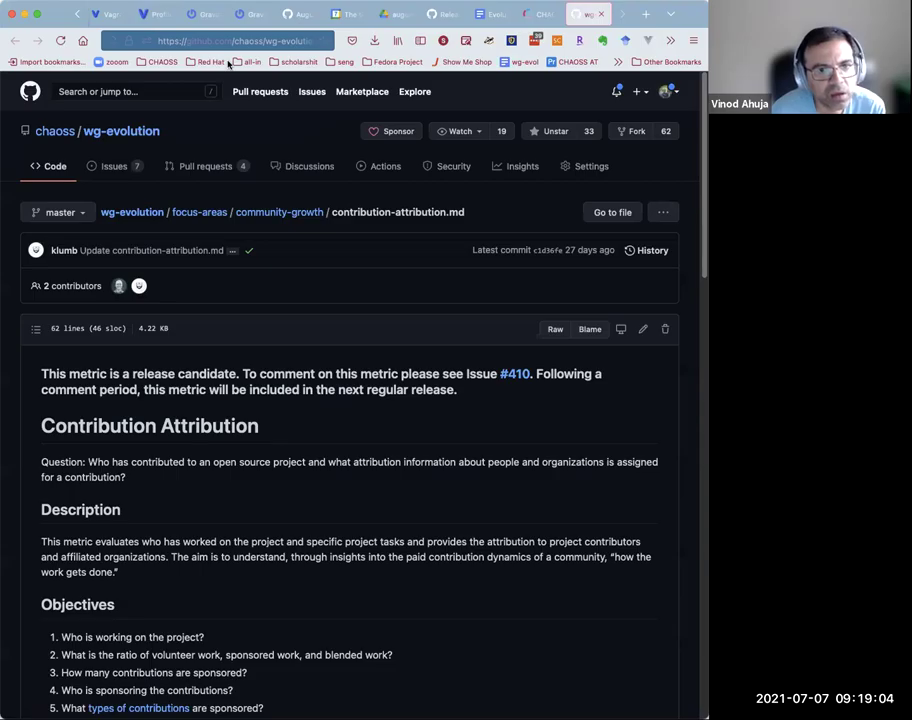
{"action": "scroll", "coordinate": [267, 261], "scroll_direction": "down", "scroll_amount": 3}
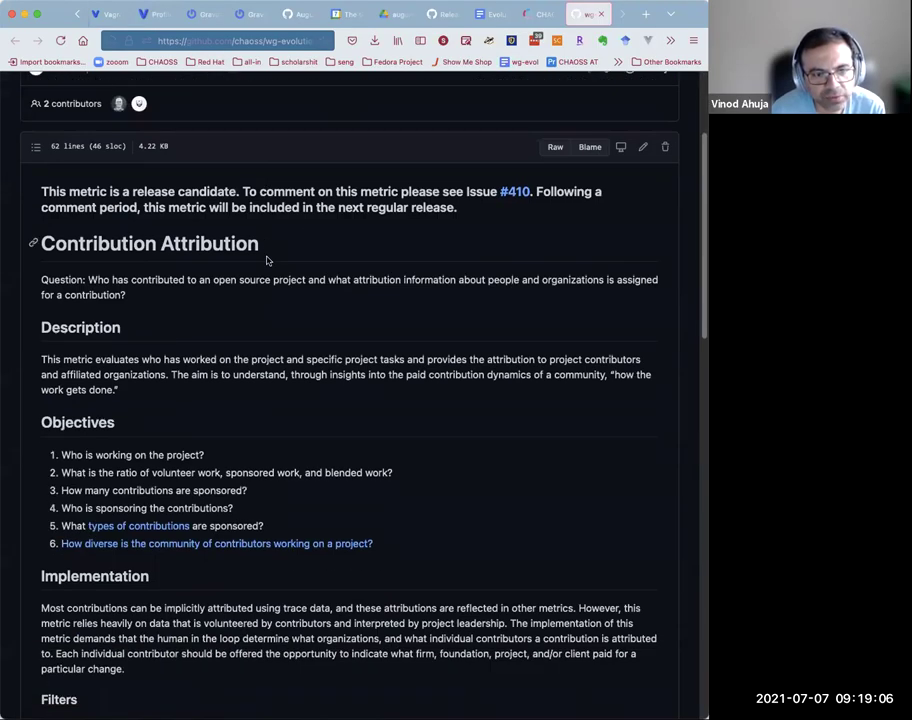
{"action": "scroll", "coordinate": [266, 260], "scroll_direction": "down", "scroll_amount": 10}
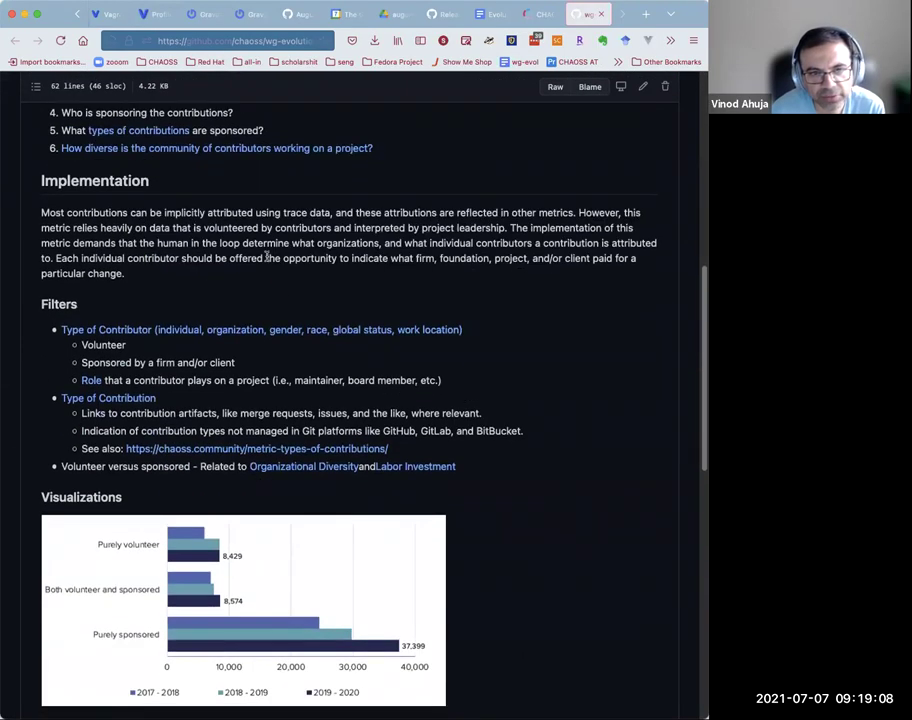
{"action": "scroll", "coordinate": [268, 259], "scroll_direction": "down", "scroll_amount": 3}
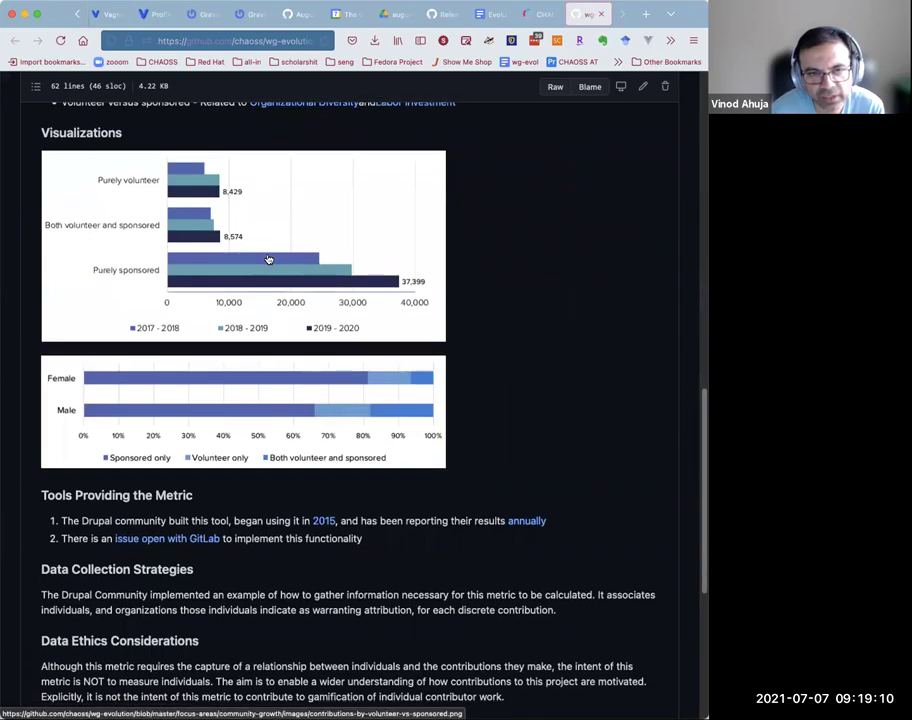
{"action": "scroll", "coordinate": [268, 259], "scroll_direction": "down", "scroll_amount": 4}
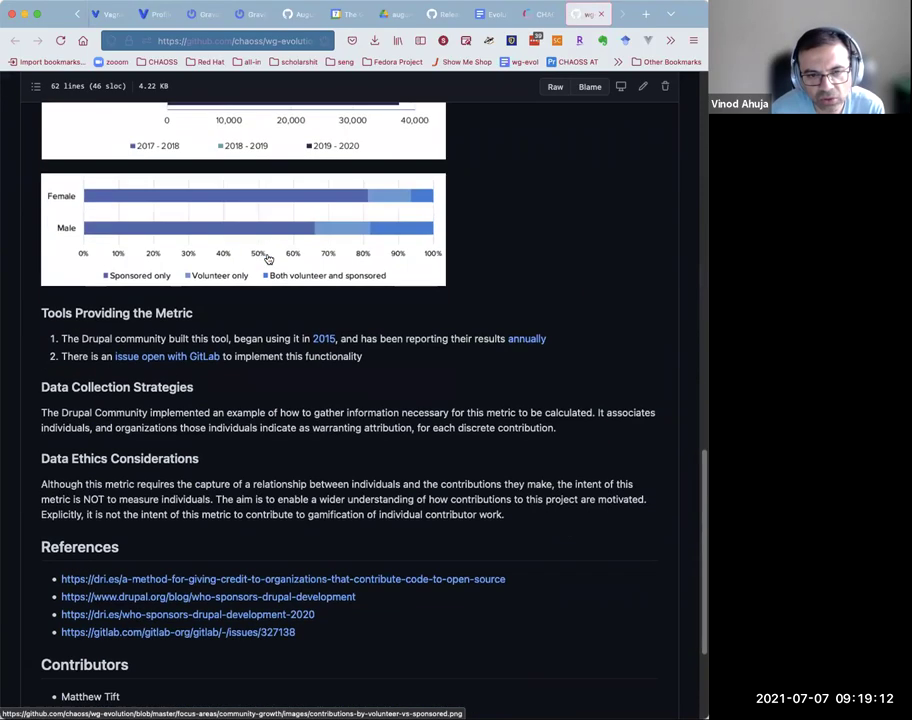
{"action": "scroll", "coordinate": [268, 259], "scroll_direction": "down", "scroll_amount": 2}
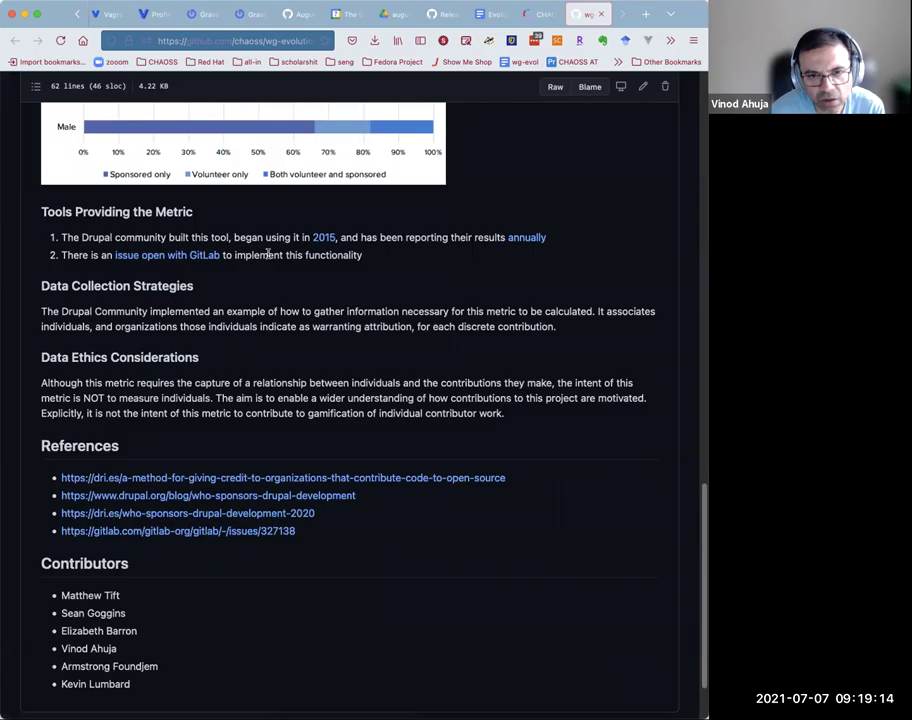
{"action": "scroll", "coordinate": [268, 257], "scroll_direction": "down", "scroll_amount": 2}
{"action": "scroll", "coordinate": [268, 257], "scroll_direction": "up", "scroll_amount": 1}
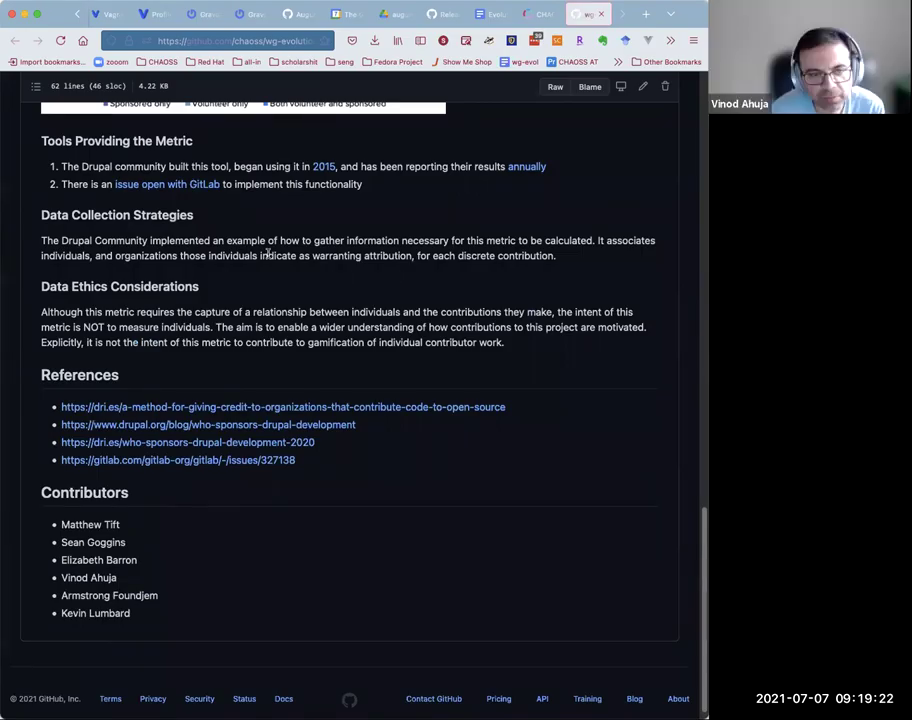
{"action": "scroll", "coordinate": [268, 256], "scroll_direction": "up", "scroll_amount": 10}
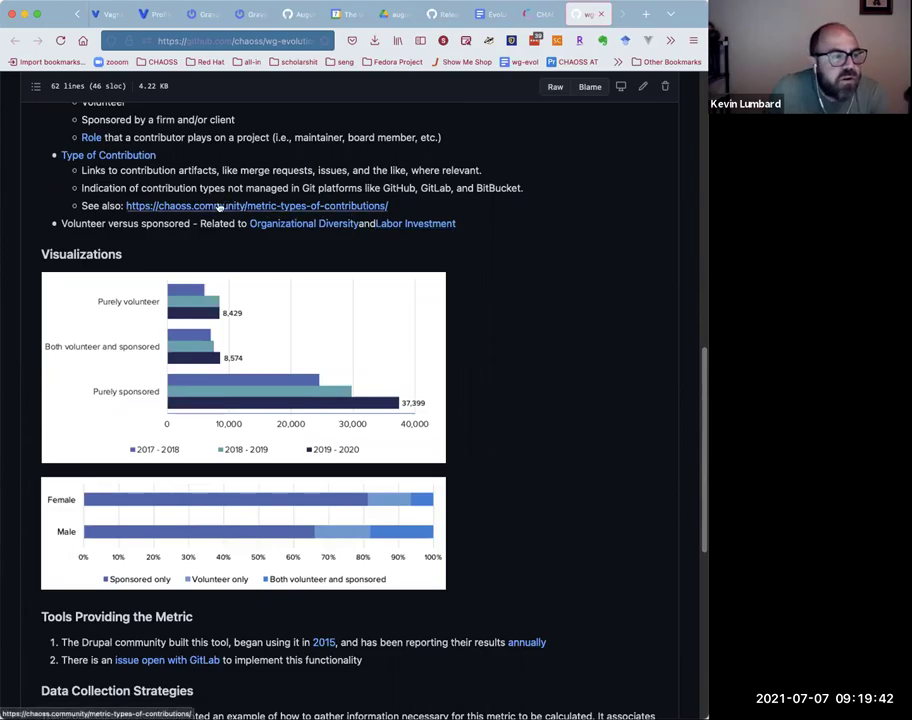
{"action": "scroll", "coordinate": [219, 206], "scroll_direction": "up", "scroll_amount": 2}
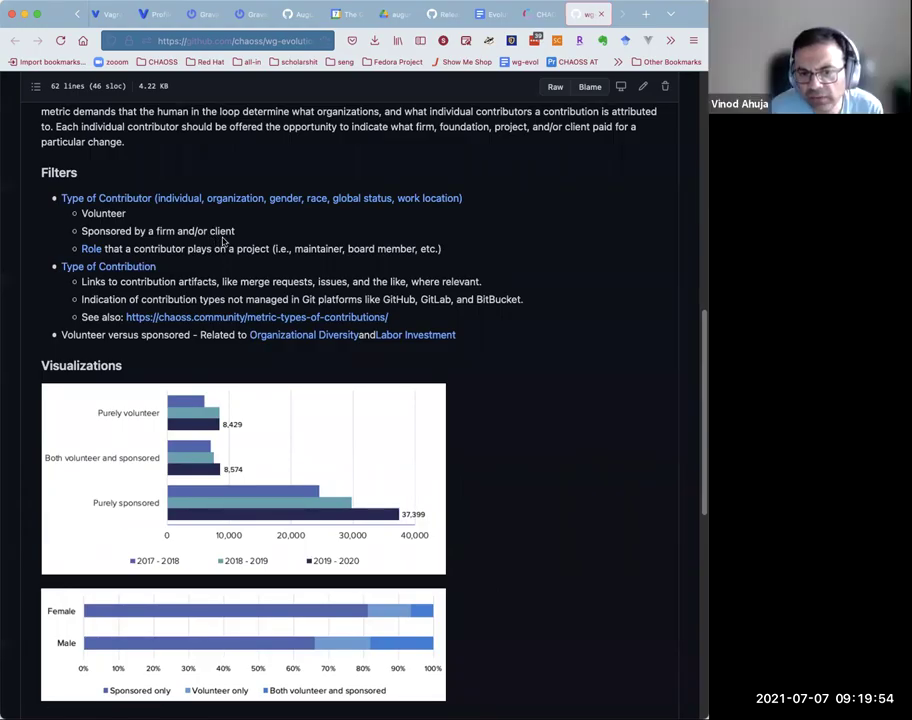
{"action": "scroll", "coordinate": [222, 240], "scroll_direction": "up", "scroll_amount": 3}
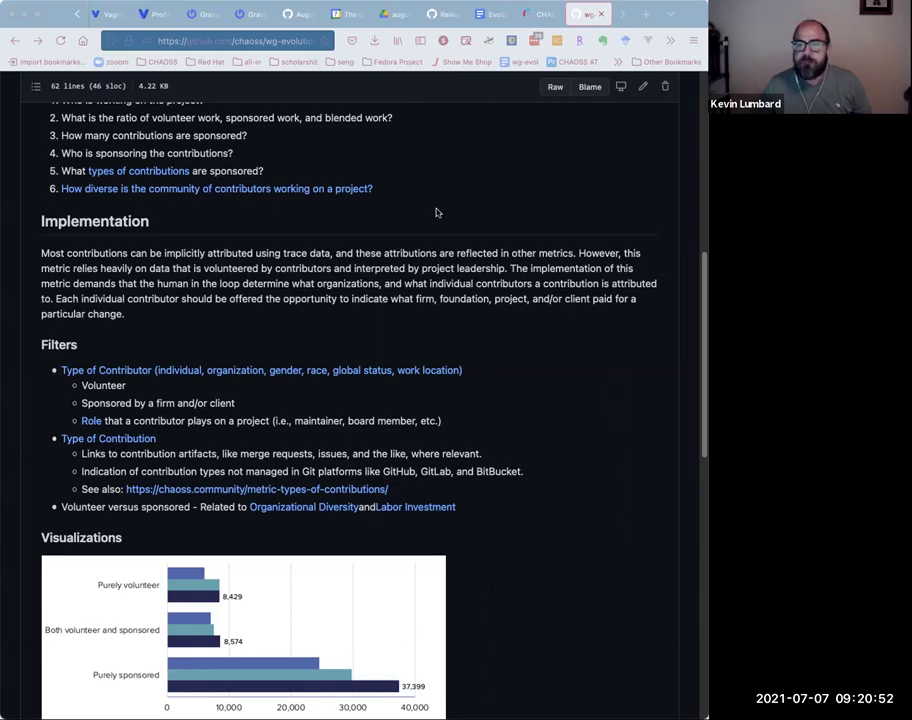
{"action": "scroll", "coordinate": [437, 205], "scroll_direction": "up", "scroll_amount": 3}
{"action": "scroll", "coordinate": [437, 215], "scroll_direction": "up", "scroll_amount": 5}
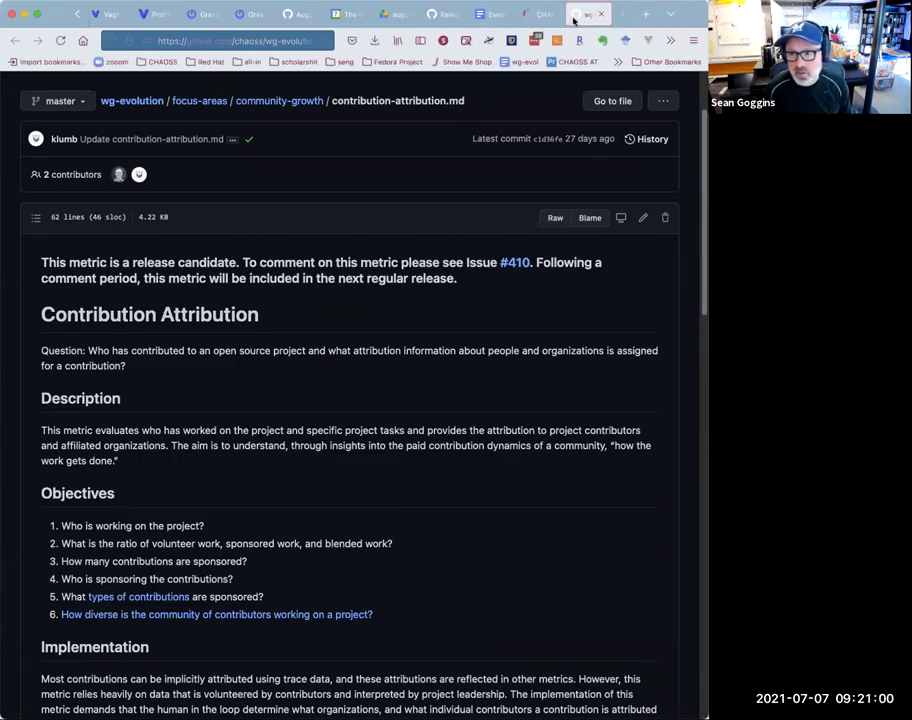
- Navigate to issue #410 Contribution Attribution in the wg-evolution repository's issues
{"action": "left_click", "coordinate": [452, 13]}
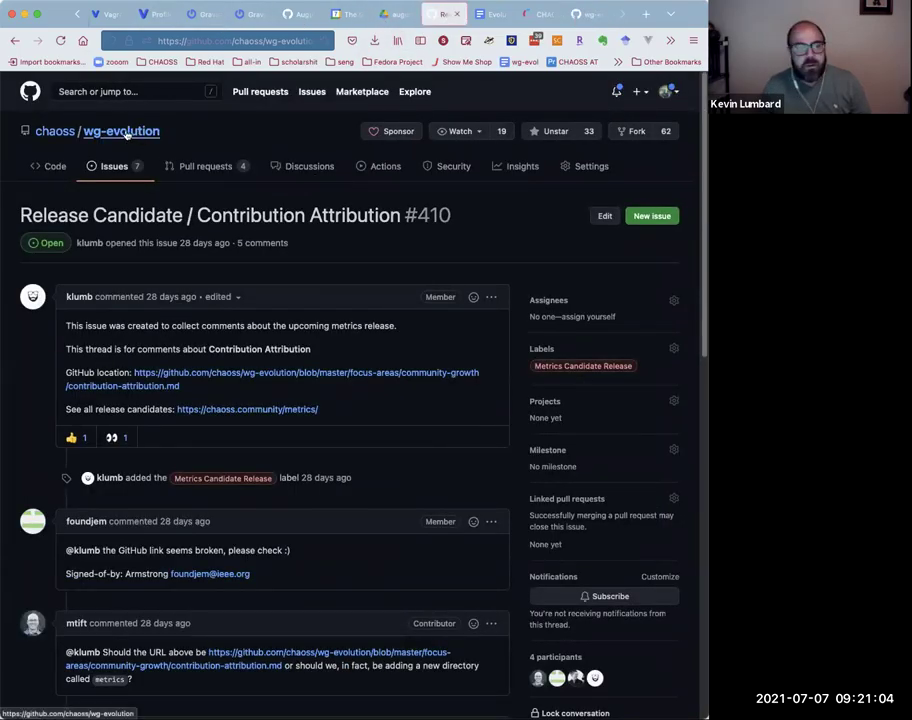
{"action": "left_click", "coordinate": [127, 134]}
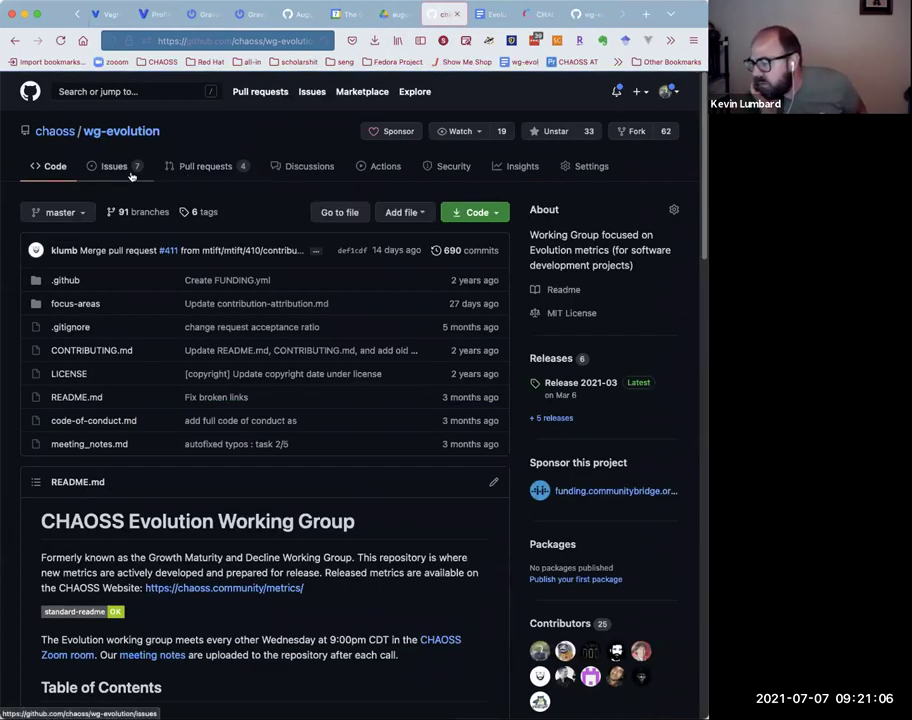
{"action": "left_click", "coordinate": [127, 176]}
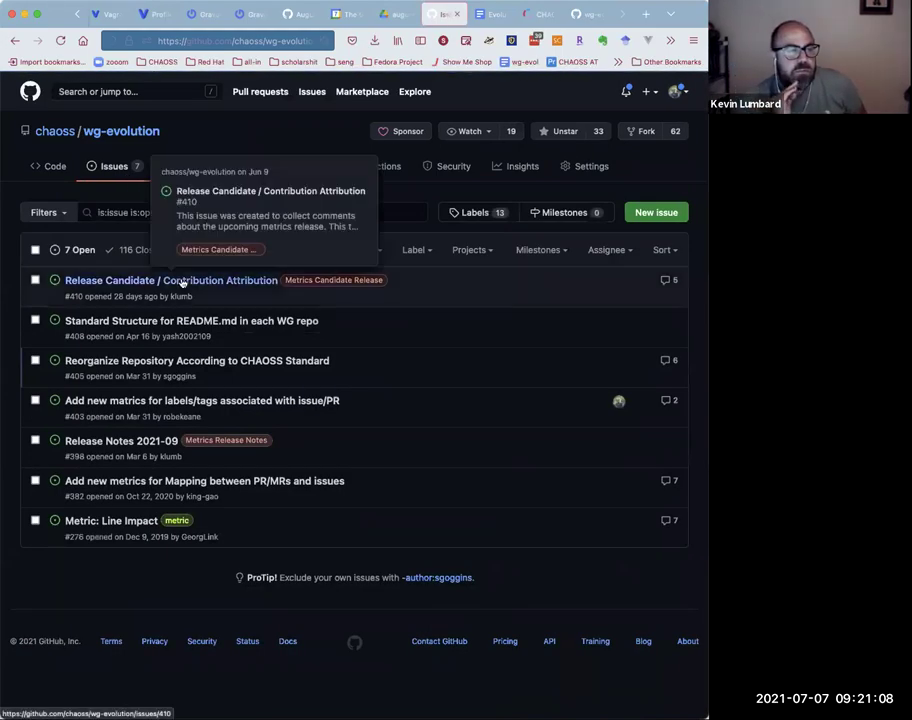
{"action": "left_click", "coordinate": [183, 283]}
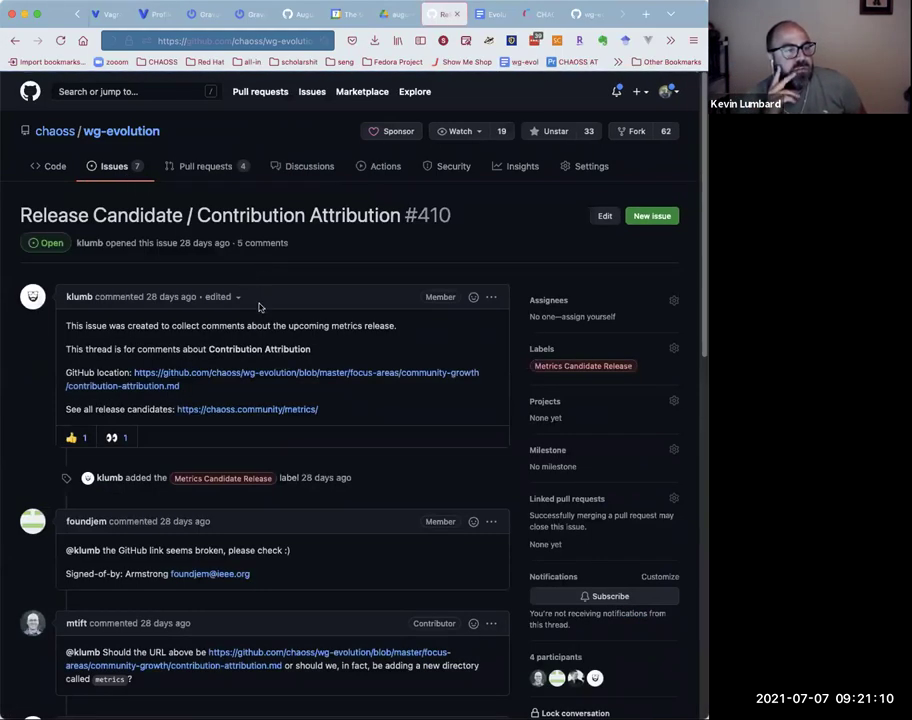
{"action": "scroll", "coordinate": [258, 307], "scroll_direction": "down", "scroll_amount": 15}
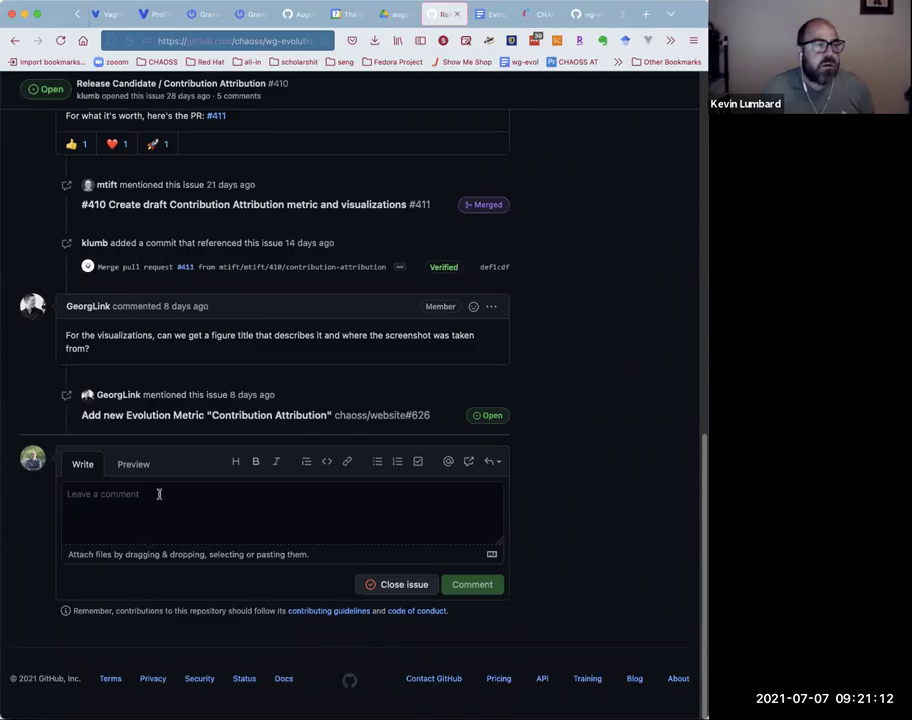
- Draft a comment: 'This metric possibly also related to the *Contributors*'
{"action": "left_click", "coordinate": [158, 494]}
{"action": "type", "text": "This metrics"}
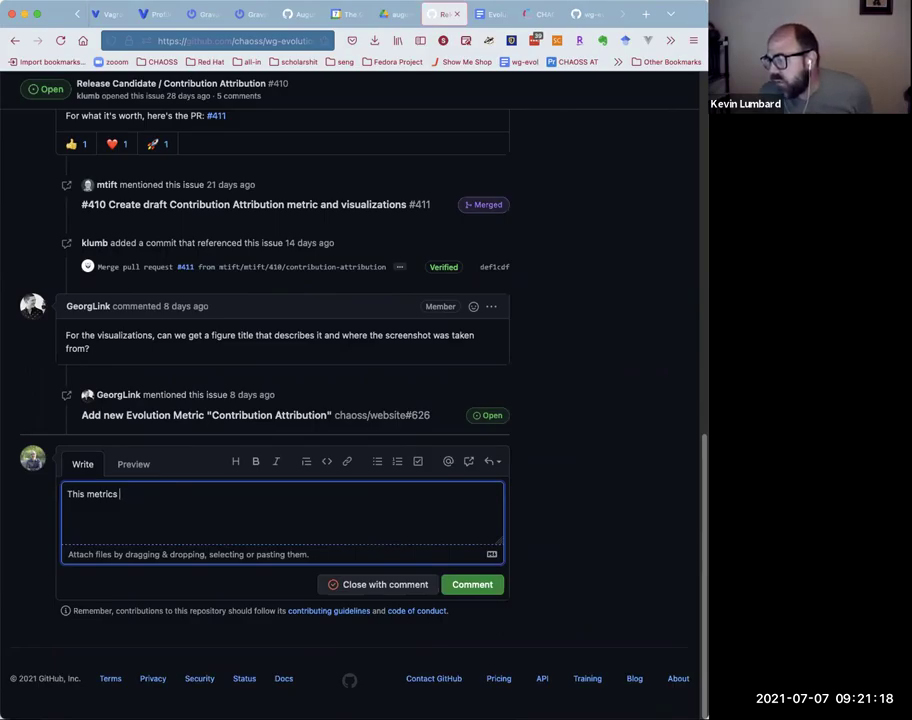
{"action": "key", "text": "BackSpace"}
{"action": "key", "text": "BackSpace"}
{"action": "type", "text": "possibly also related to"}
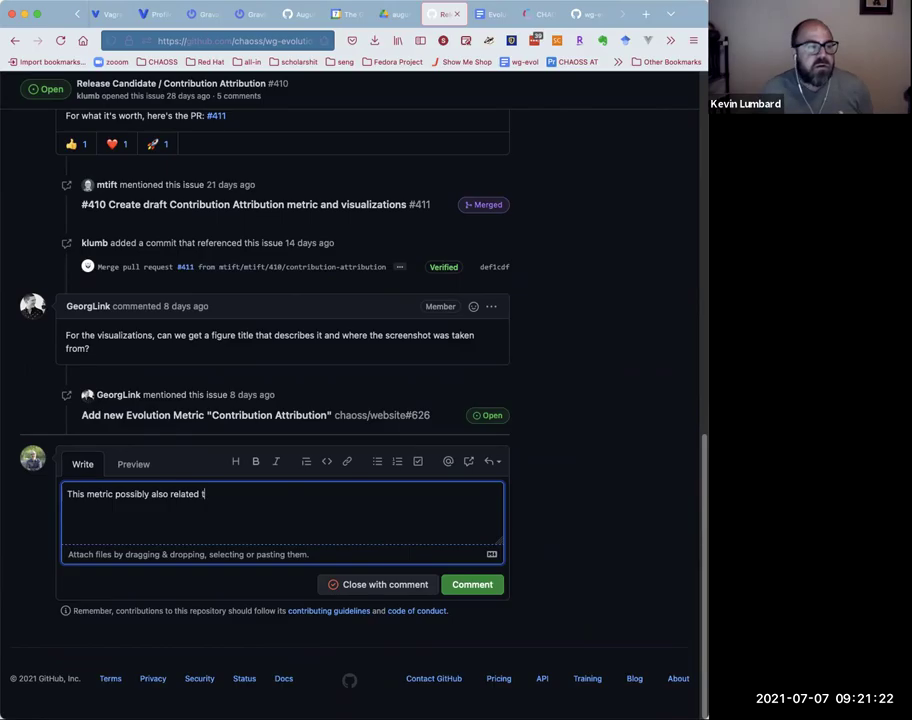
{"action": "type", "text": " on"}
{"action": "key", "text": "BackSpace"}
{"action": "key", "text": "BackSpace"}
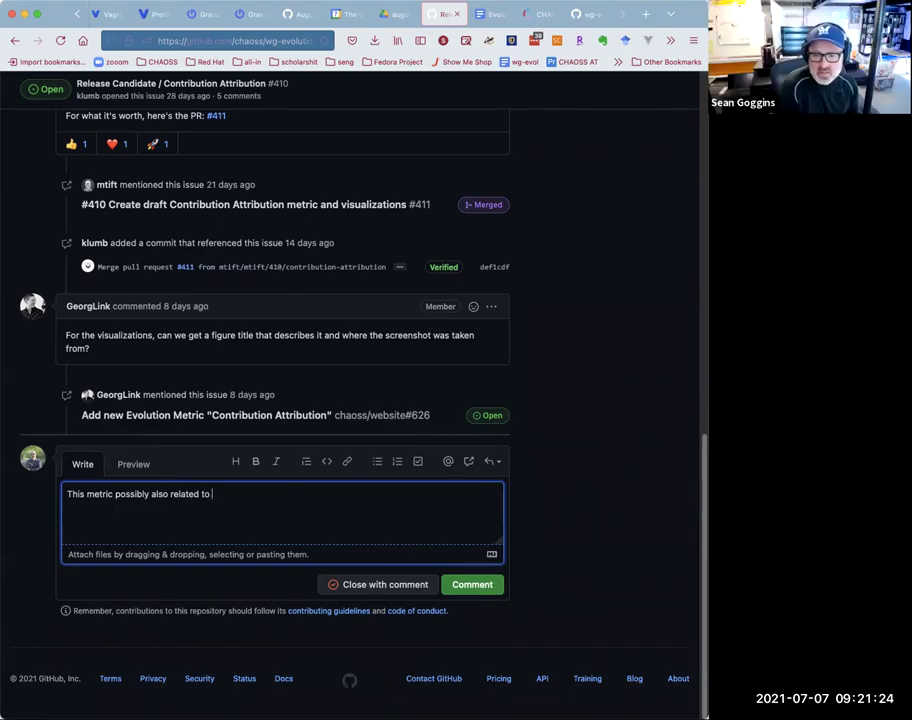
{"action": "type", "text": "con"}
{"action": "key", "text": "BackSpace"}
{"action": "key", "text": "BackSpace"}
{"action": "key", "text": "BackSpace"}
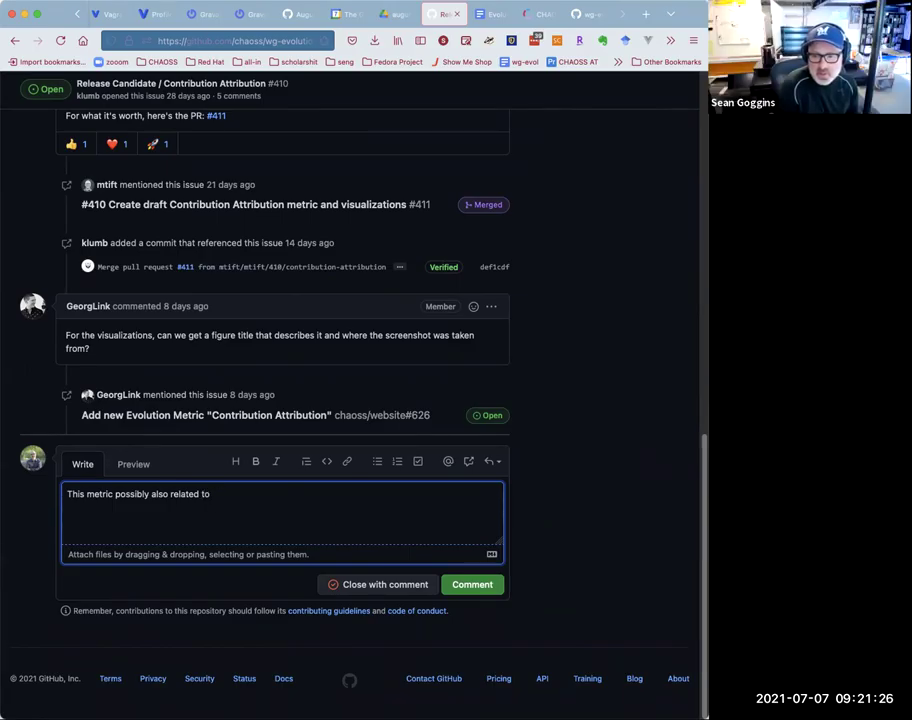
{"action": "type", "text": "Contributors"}
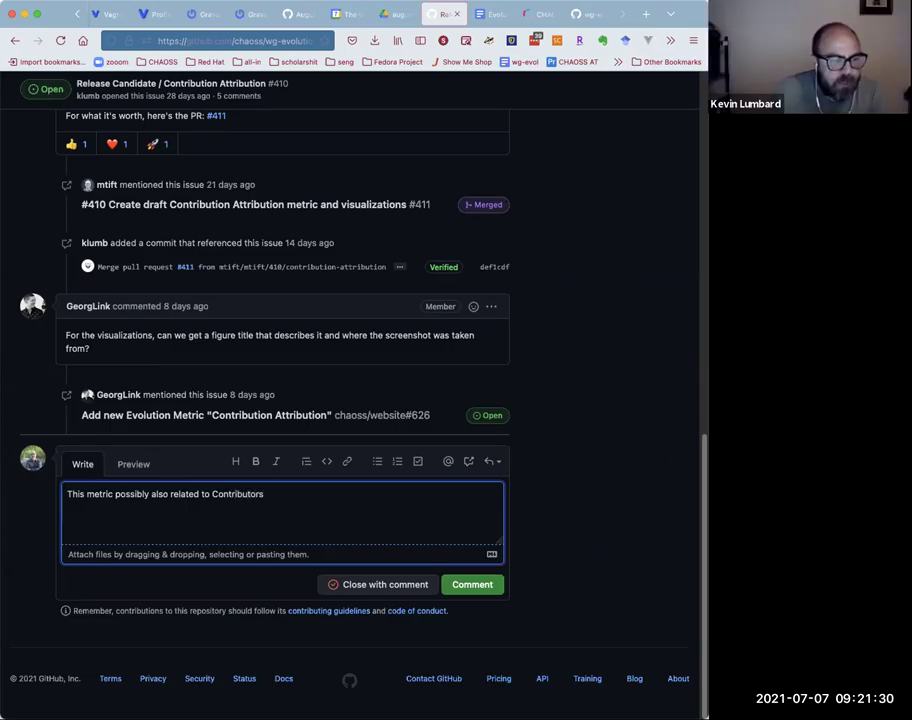
{"action": "key", "text": "BackSpace"}
{"action": "key", "text": "BackSpace"}
{"action": "key", "text": "BackSpace"}
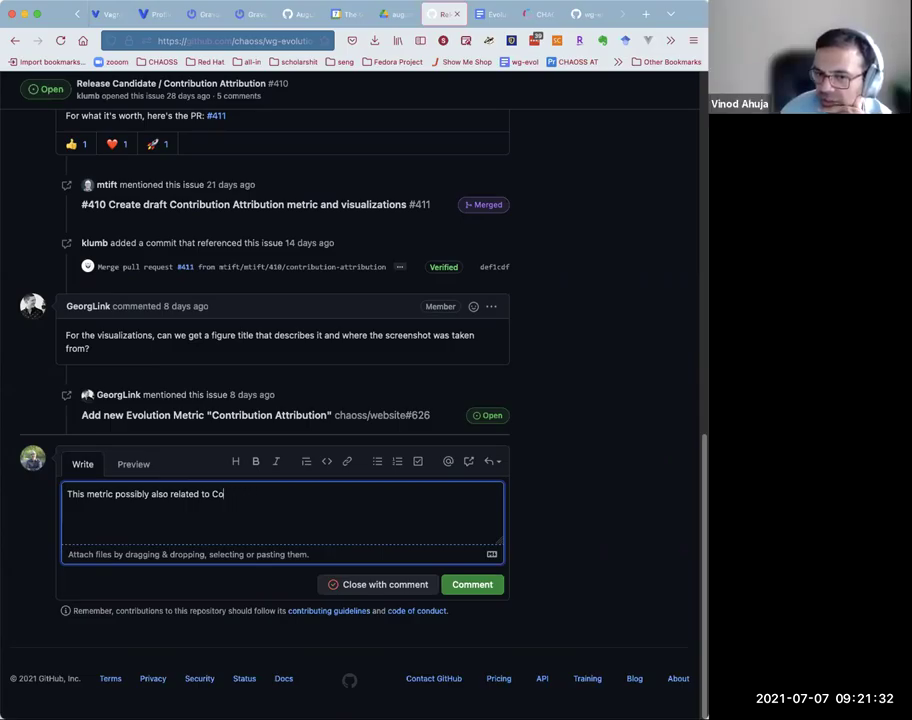
{"action": "type", "text": "the "}
{"action": "type", "text": "C"}
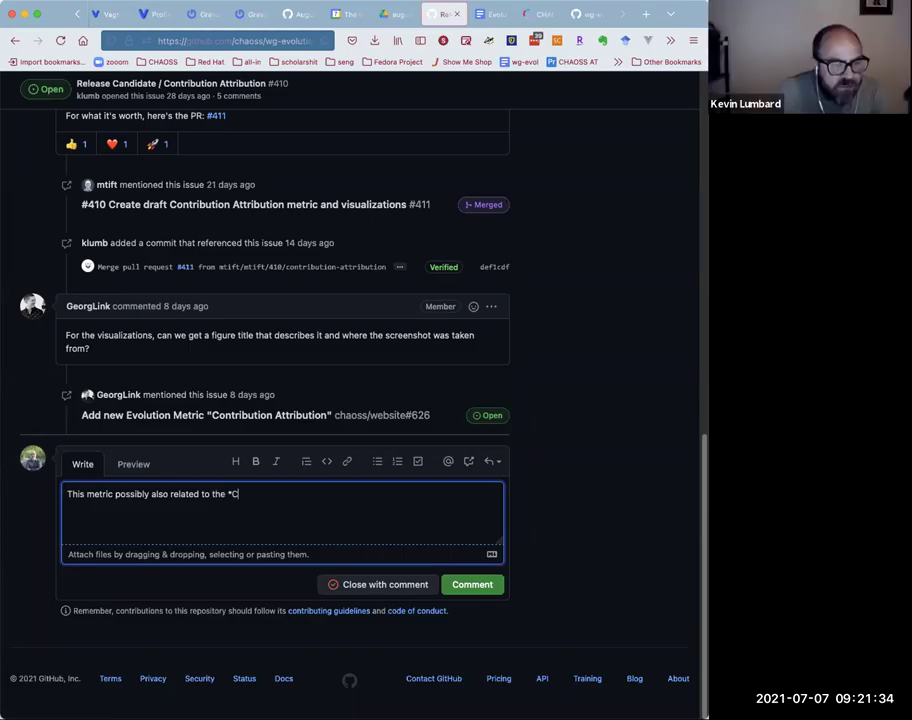
{"action": "type", "text": "ontriubutors*"}
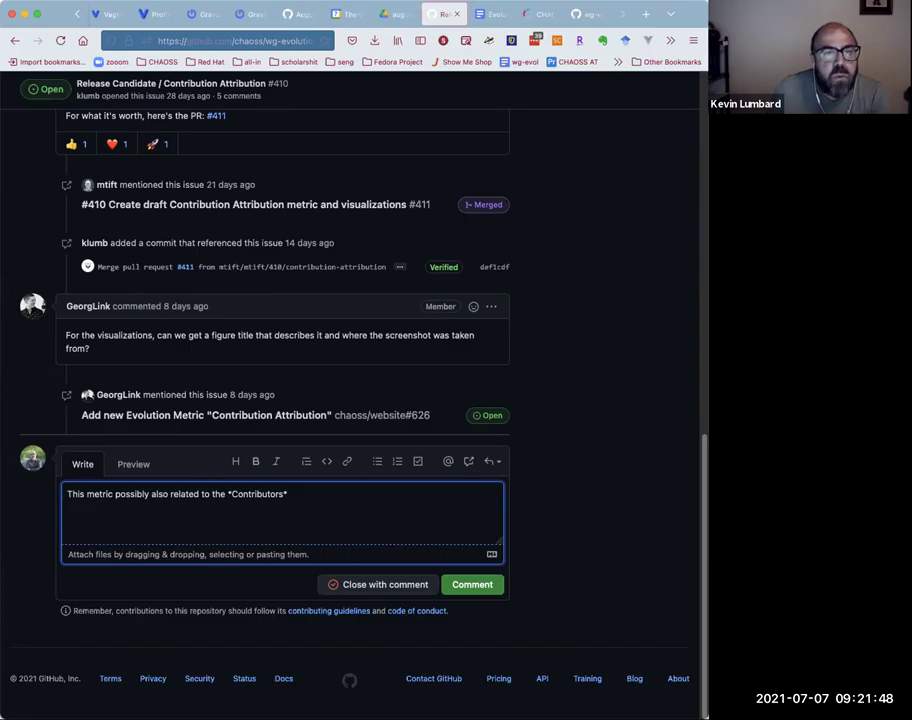
{"action": "key", "text": "super+Tab"}
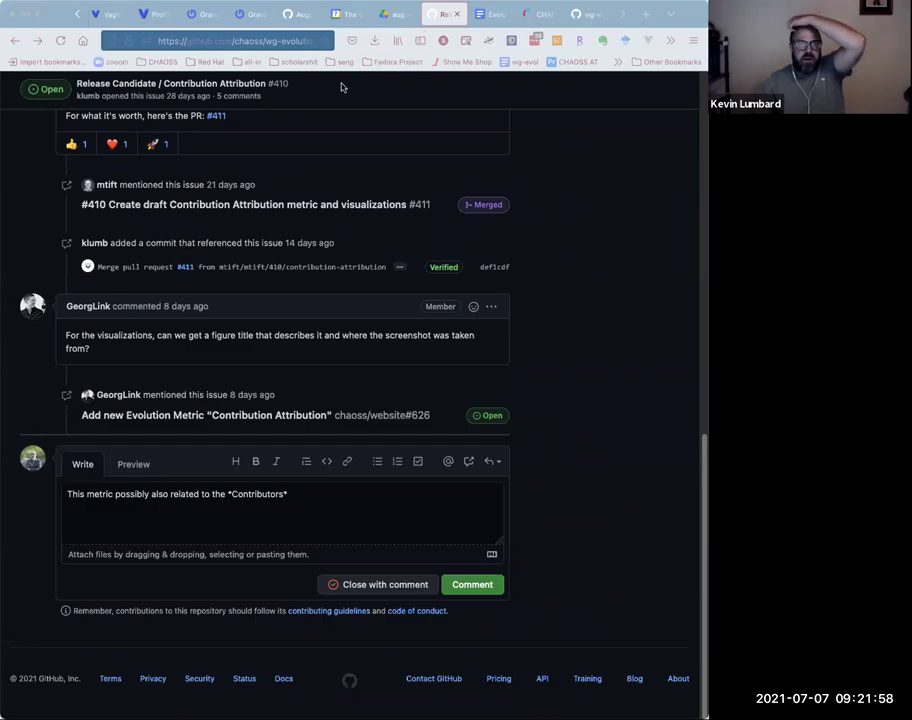
- Extend the draft with '(Common Working Group), and Elephant Factor (Risk Working Group)', italicizing Elephant Factor
{"action": "left_click", "coordinate": [318, 495]}
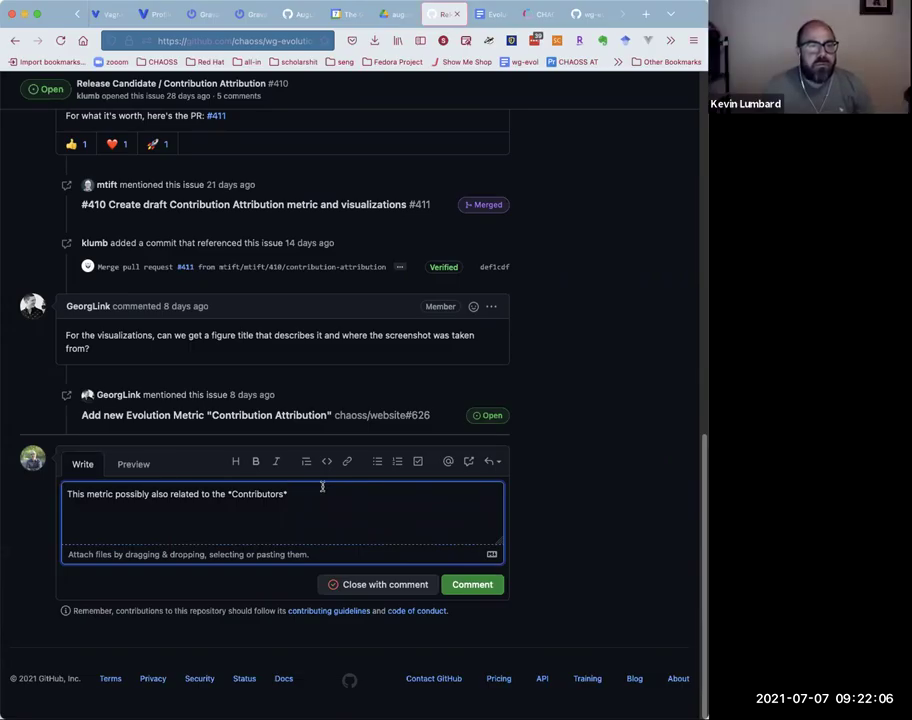
{"action": "type", "text": "("}
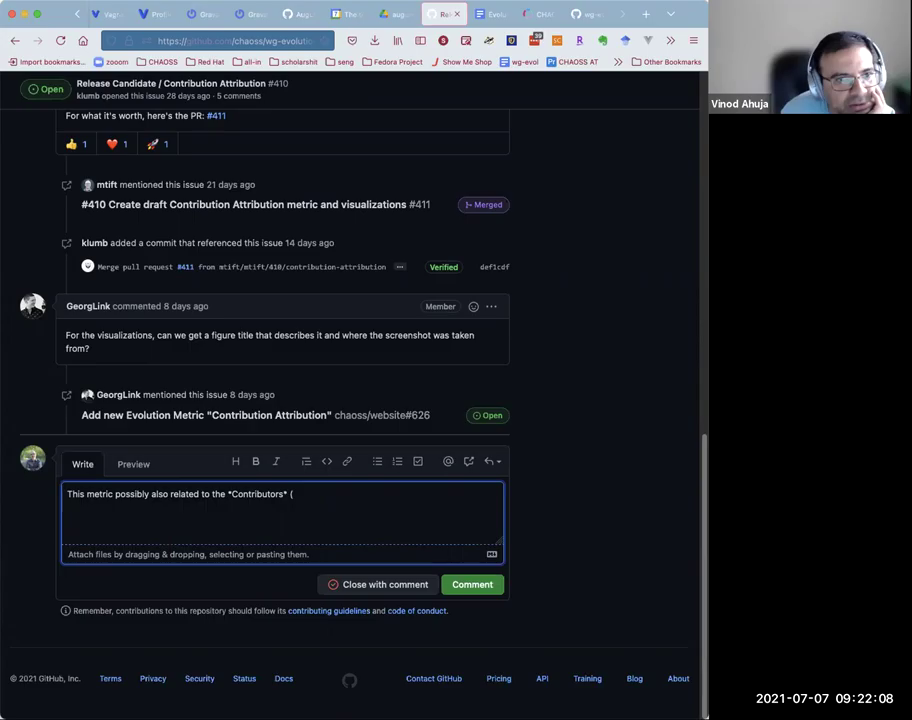
{"action": "type", "text": "workgroup)"}
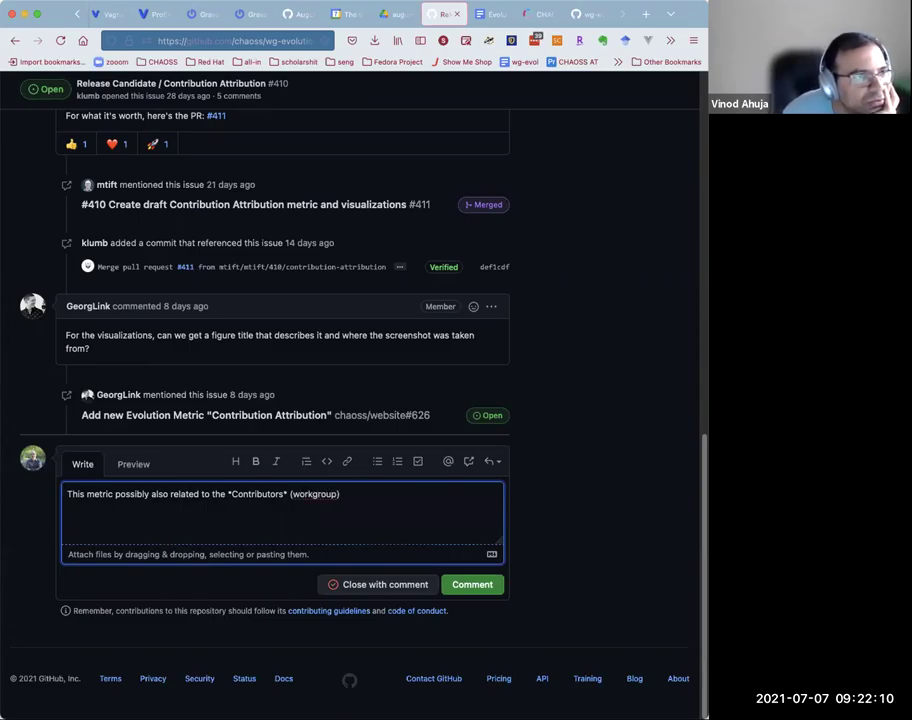
{"action": "type", "text": ", and "}
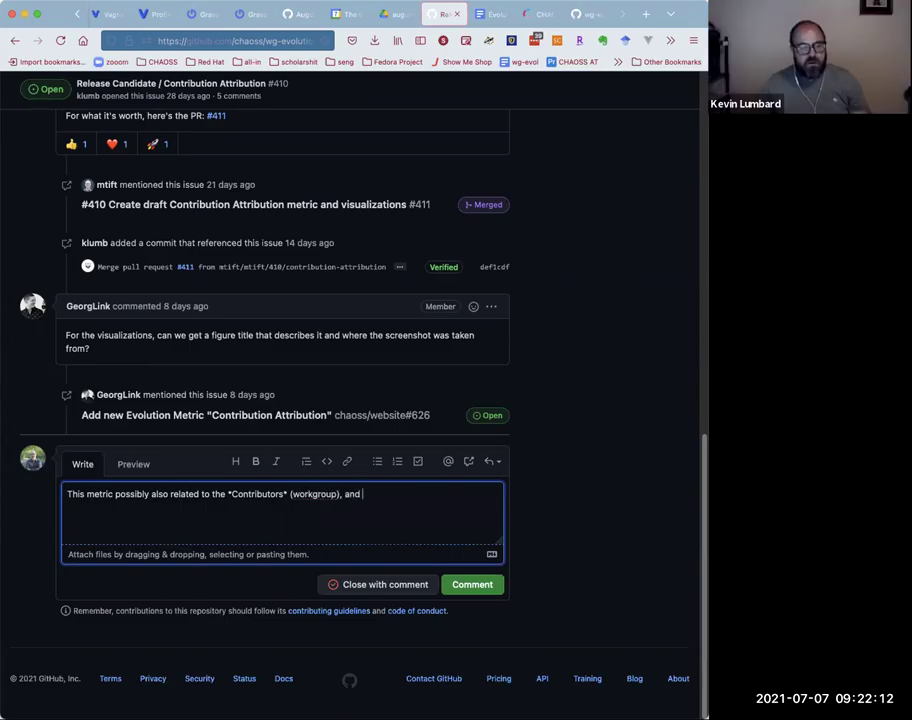
{"action": "type", "text": "Eleph"}
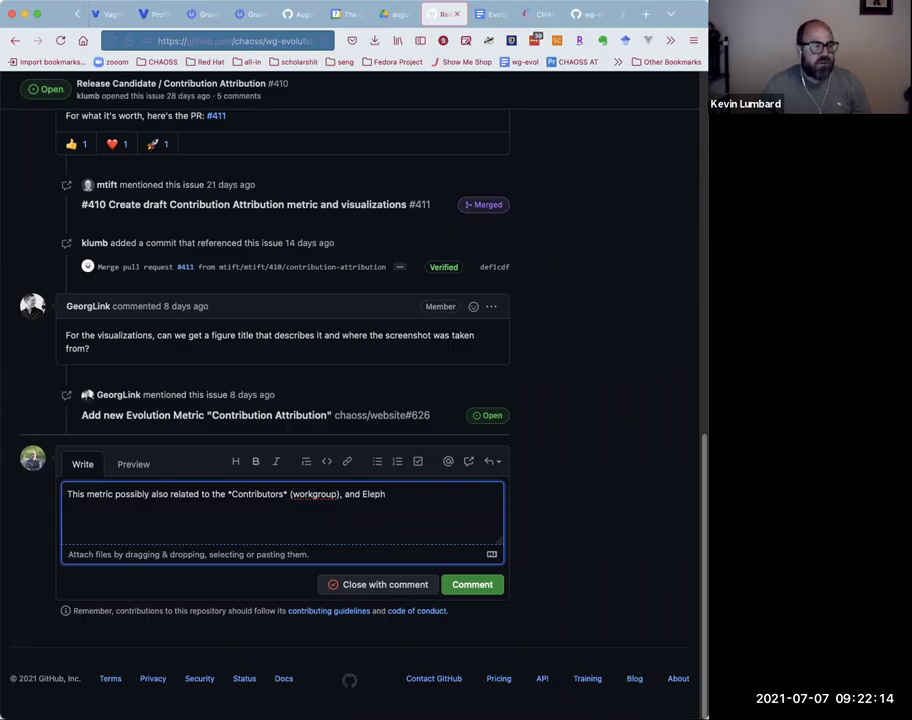
{"action": "type", "text": "ant Factor"}
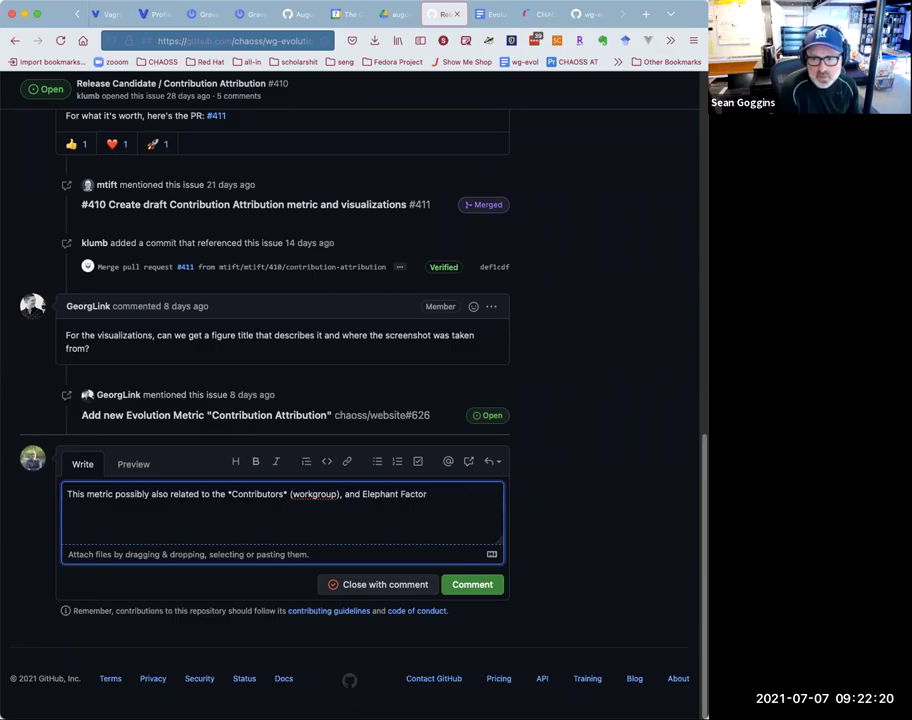
{"action": "type", "text": " (Risk Wor"}
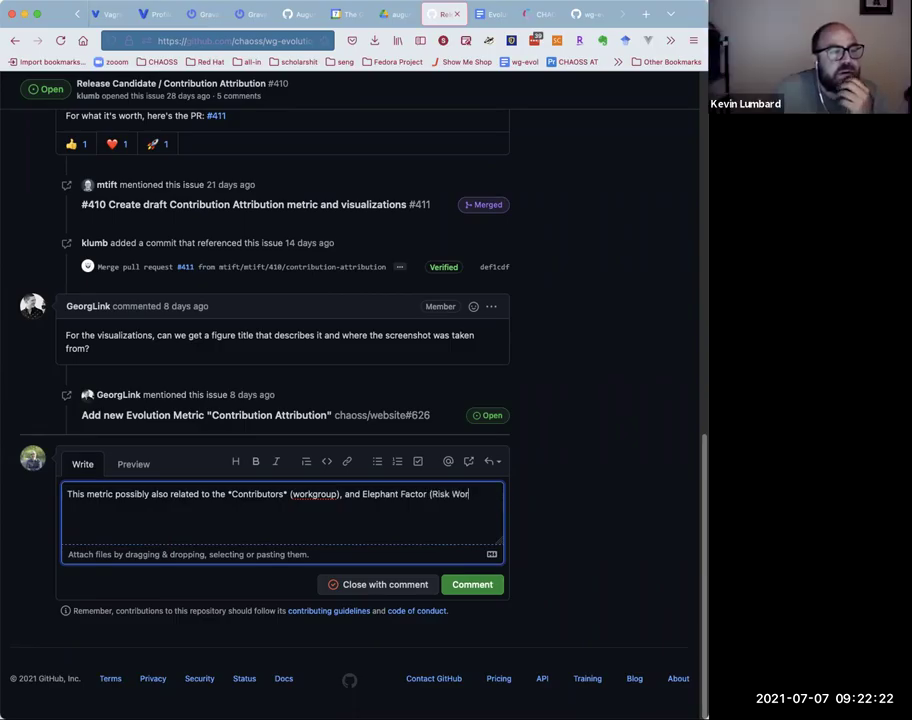
{"action": "type", "text": "king"}
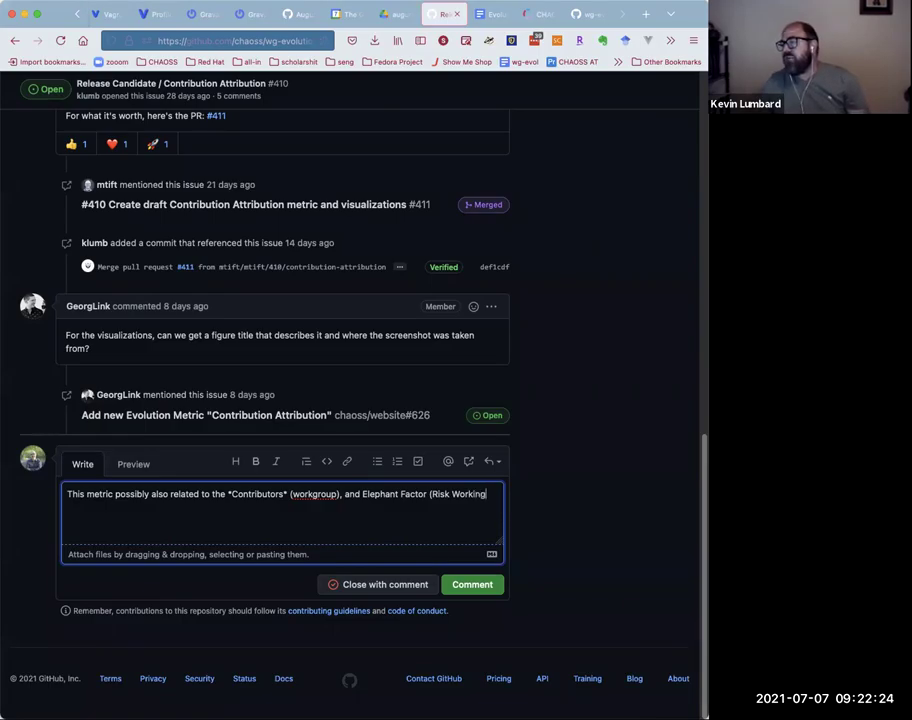
{"action": "type", "text": " Group)"}
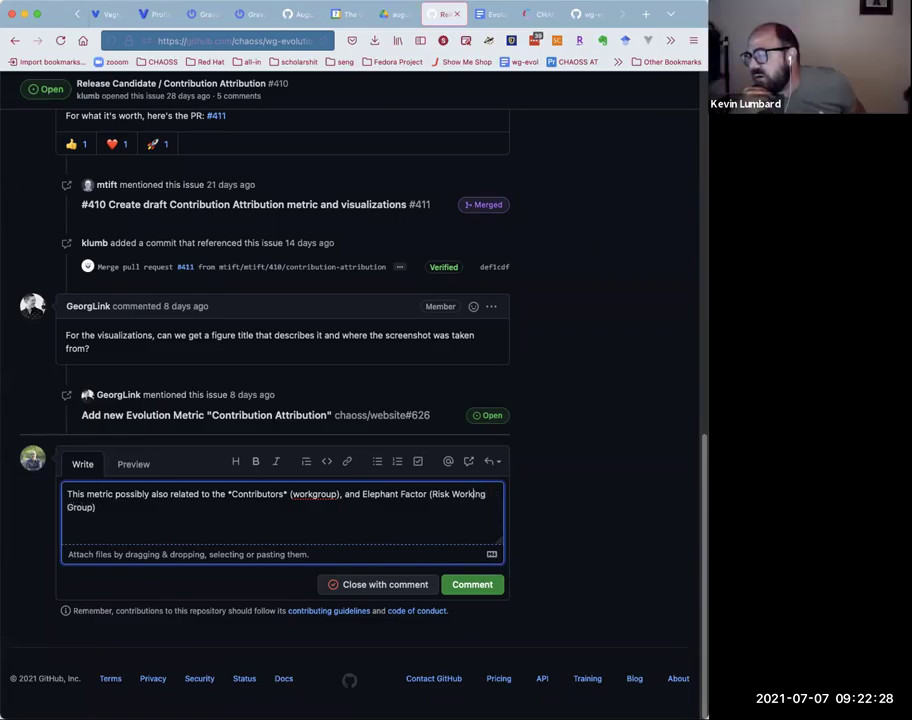
{"action": "double_click", "coordinate": [316, 494]}
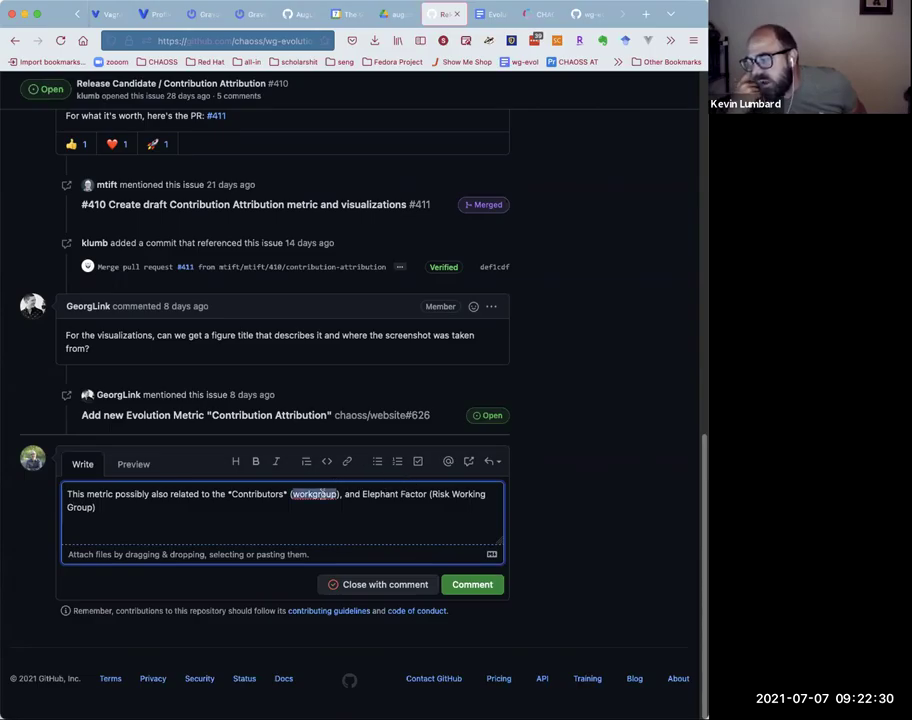
{"action": "type", "text": "Common"}
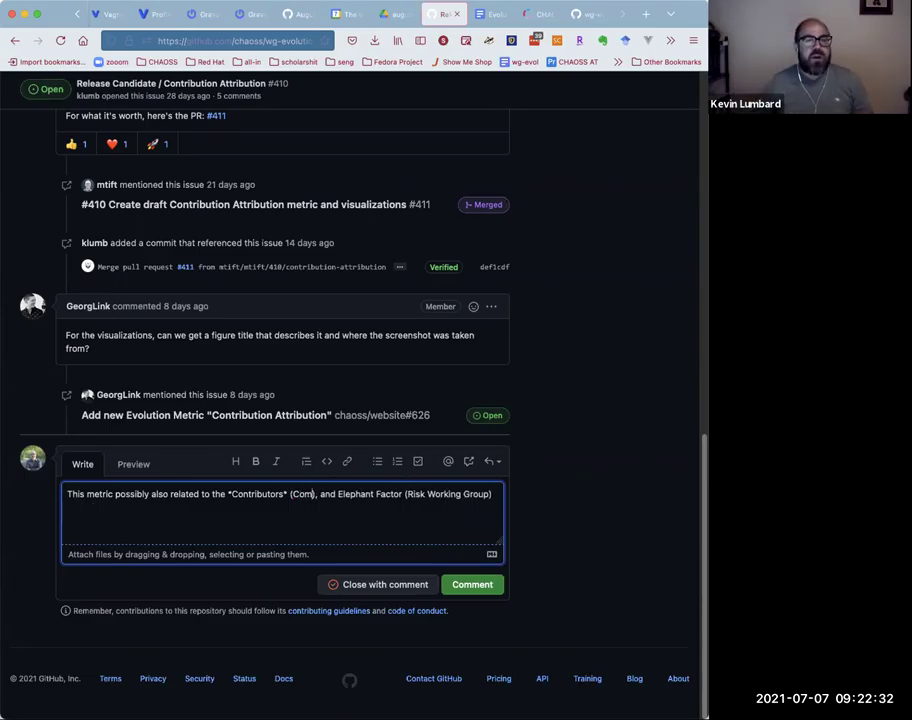
{"action": "type", "text": " is a "}
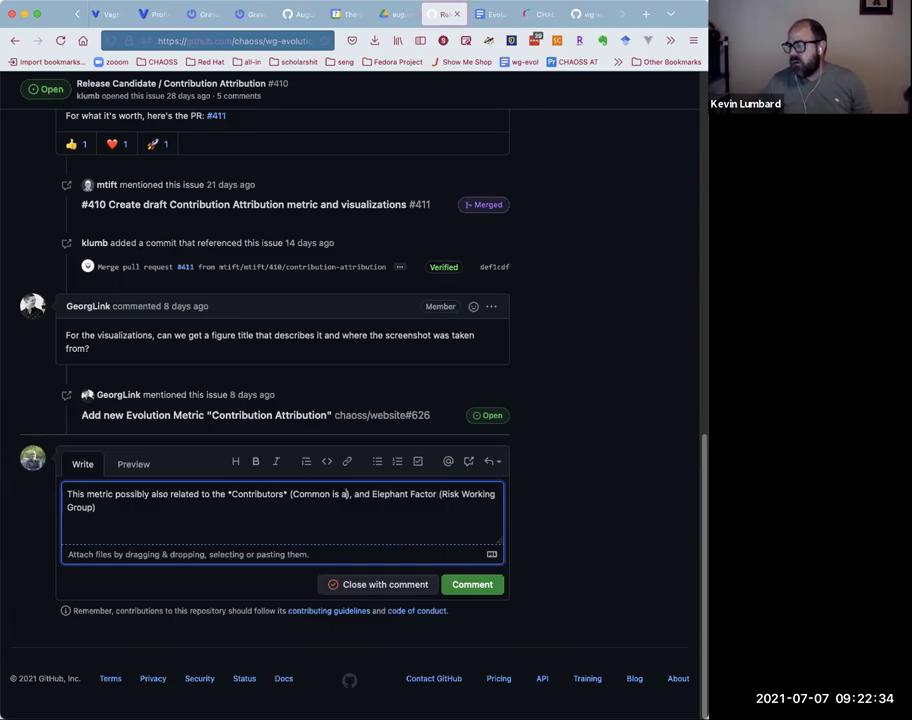
{"action": "type", "text": "C"}
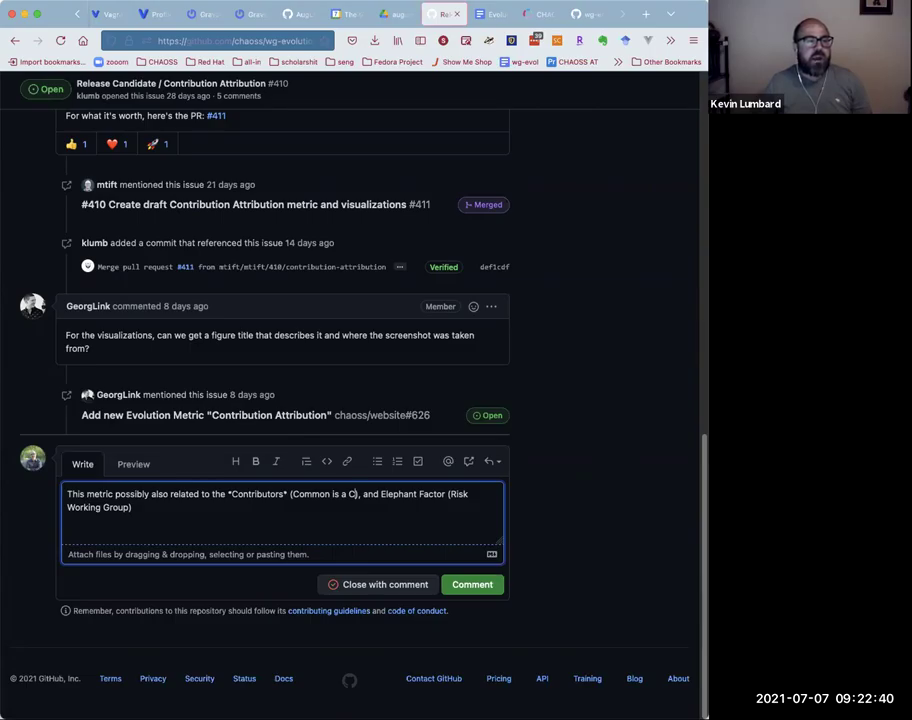
{"action": "key", "text": "BackSpace"}
{"action": "key", "text": "BackSpace"}
{"action": "key", "text": "BackSpace"}
{"action": "key", "text": "BackSpace"}
{"action": "type", "text": "Working Group"}
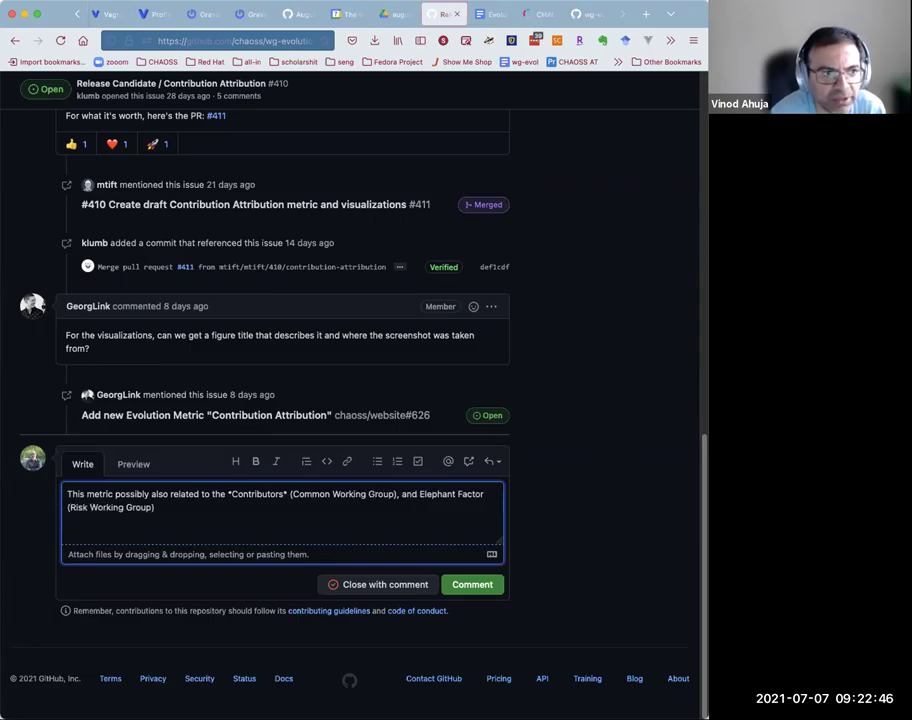
{"action": "left_click", "coordinate": [401, 494]}
{"action": "left_click", "coordinate": [419, 494]}
{"action": "type", "text": "*"}
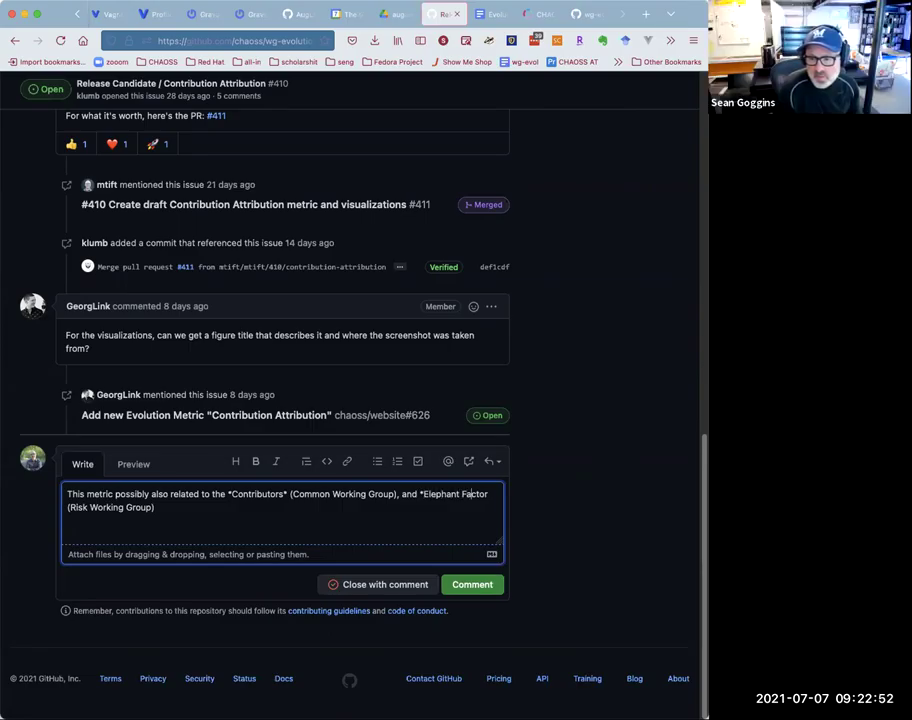
{"action": "type", "text": "*"}
- Post the reply on issue #410 and reopen it for editing
{"action": "left_click", "coordinate": [466, 590]}
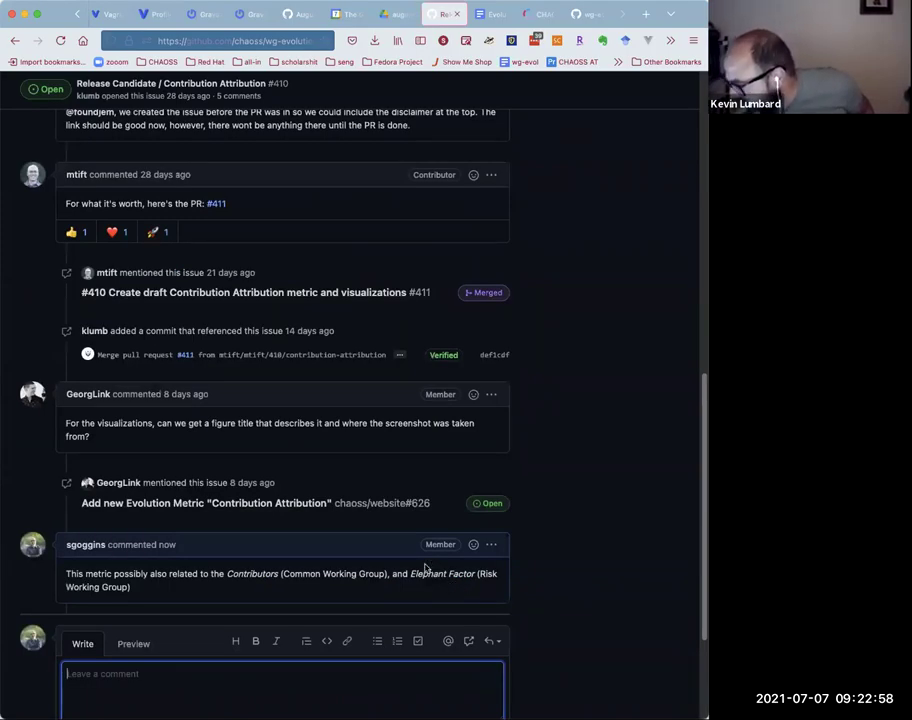
{"action": "scroll", "coordinate": [405, 565], "scroll_direction": "down", "scroll_amount": 5}
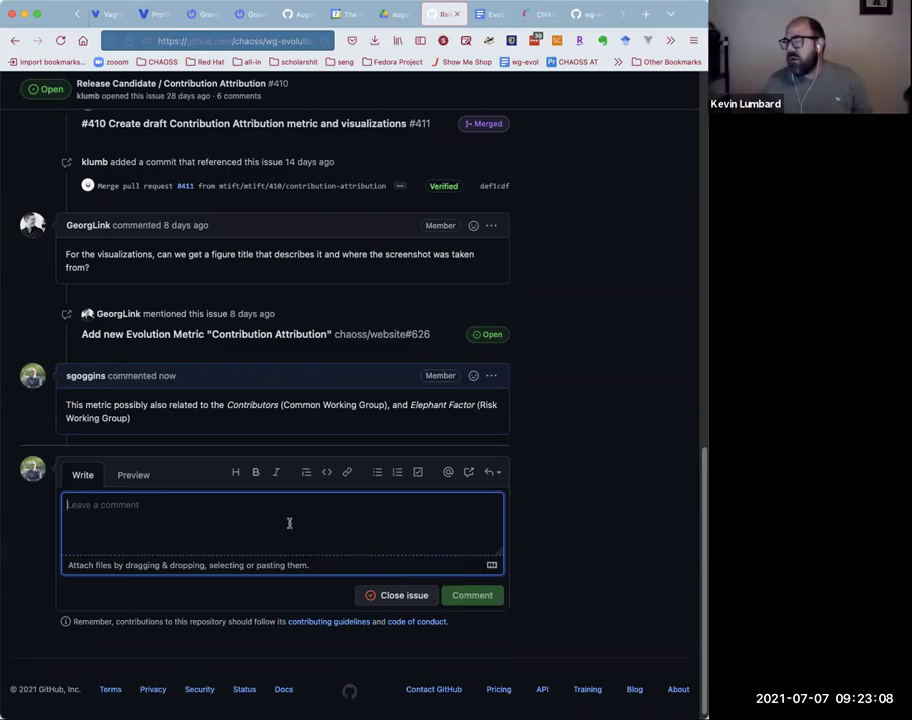
{"action": "left_click", "coordinate": [491, 377]}
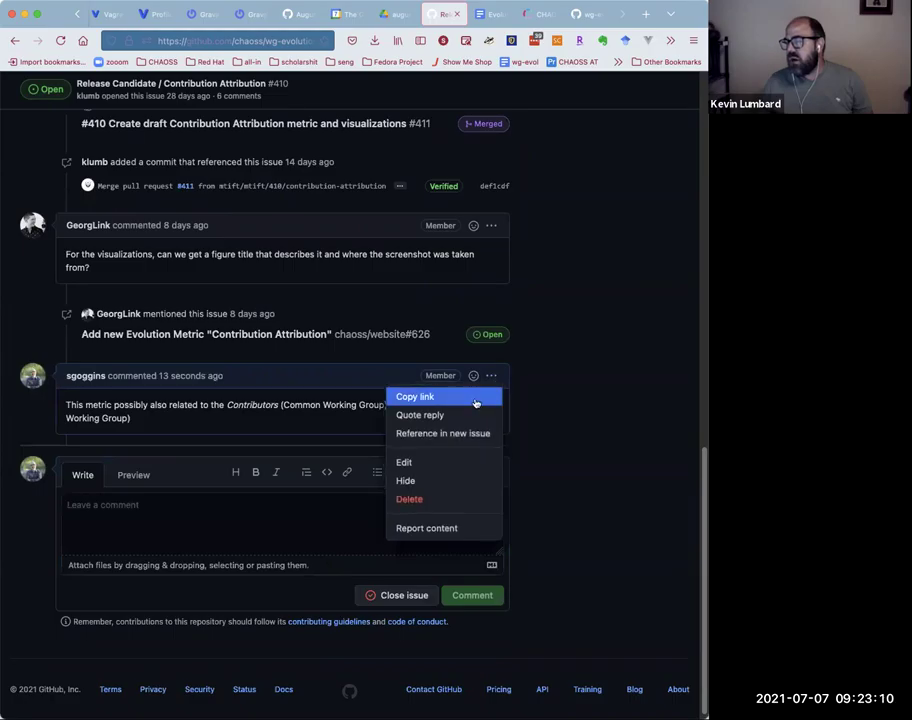
{"action": "left_click", "coordinate": [442, 463]}
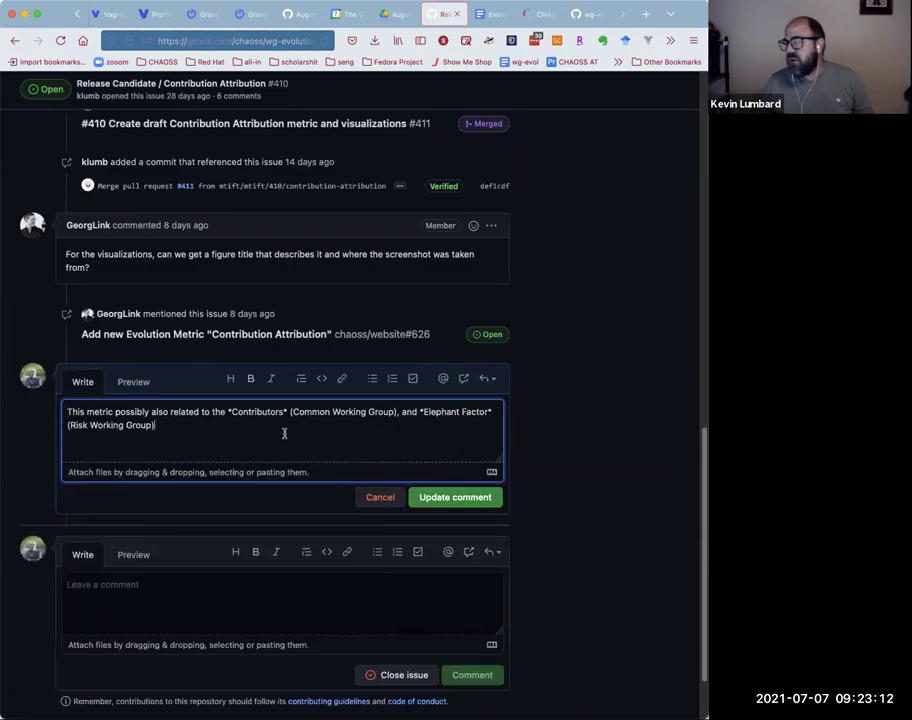
- End the sentence with a period and begin 'The metric should be edited to say that these other metrics are'
{"action": "type", "text": "."}
{"action": "key", "text": "Return"}
{"action": "key", "text": "Return"}
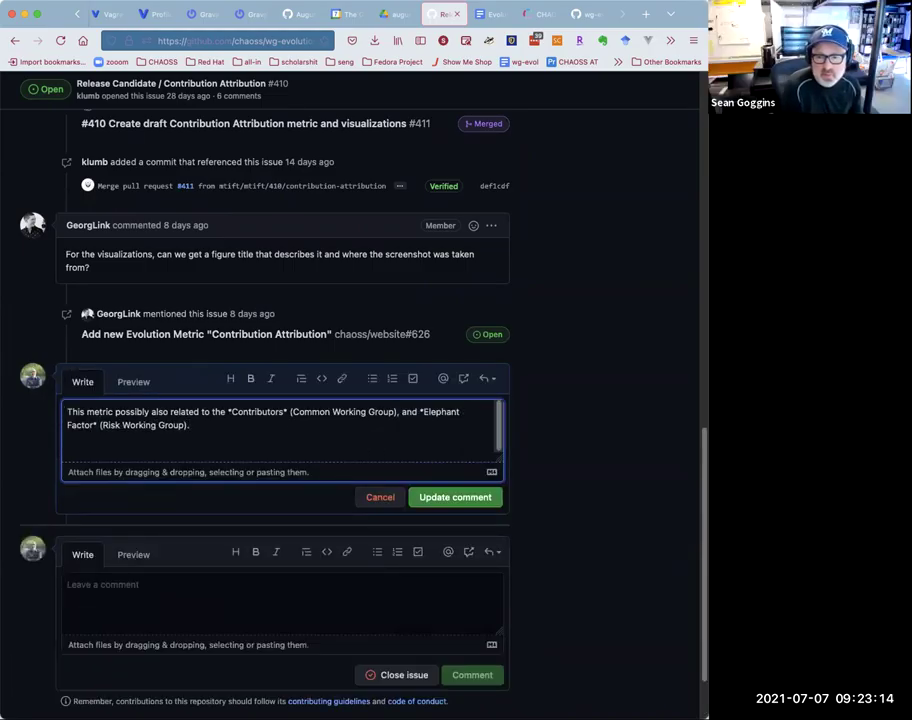
{"action": "type", "text": "The metric"}
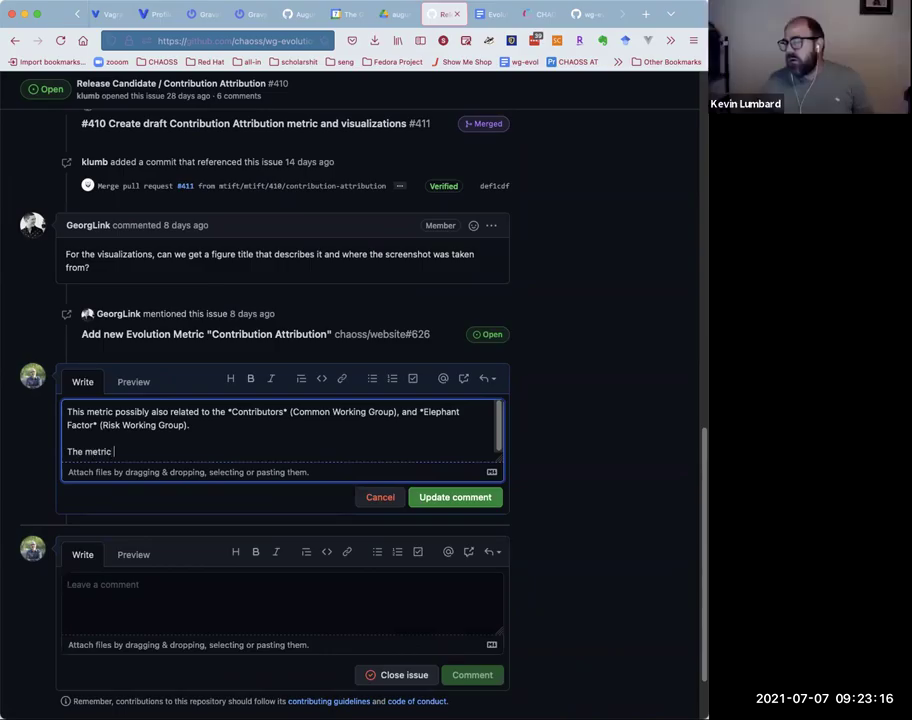
{"action": "type", "text": "should be ed"}
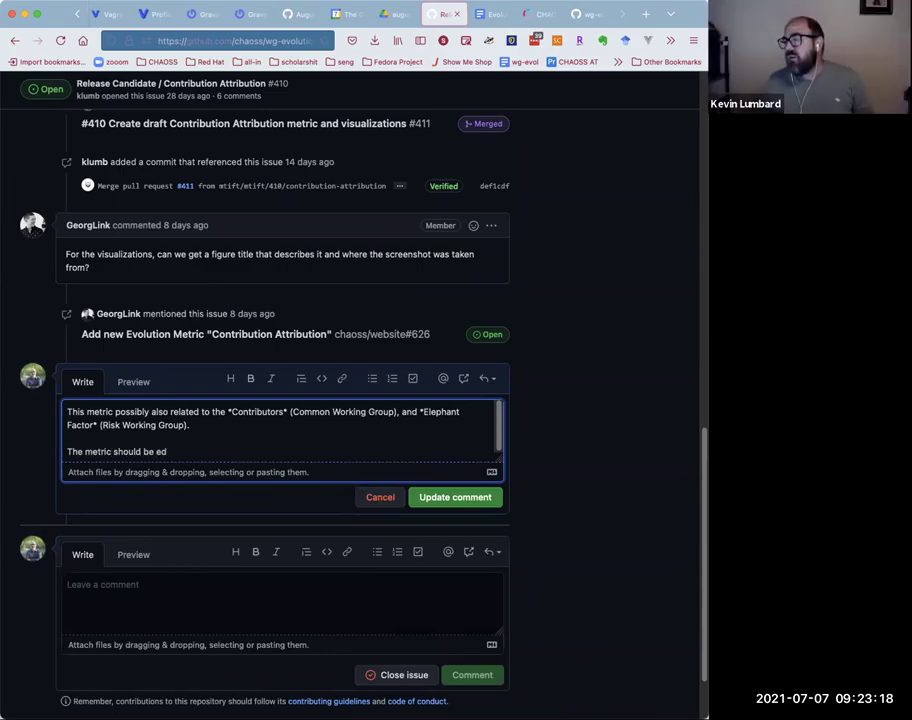
{"action": "type", "text": "ited"}
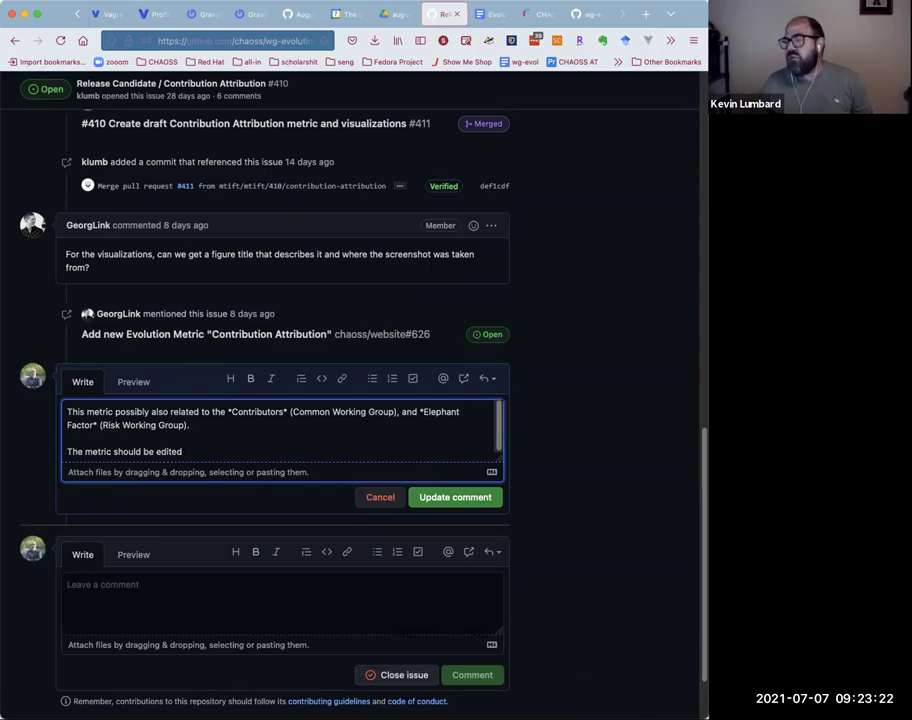
{"action": "type", "text": " to say that t"}
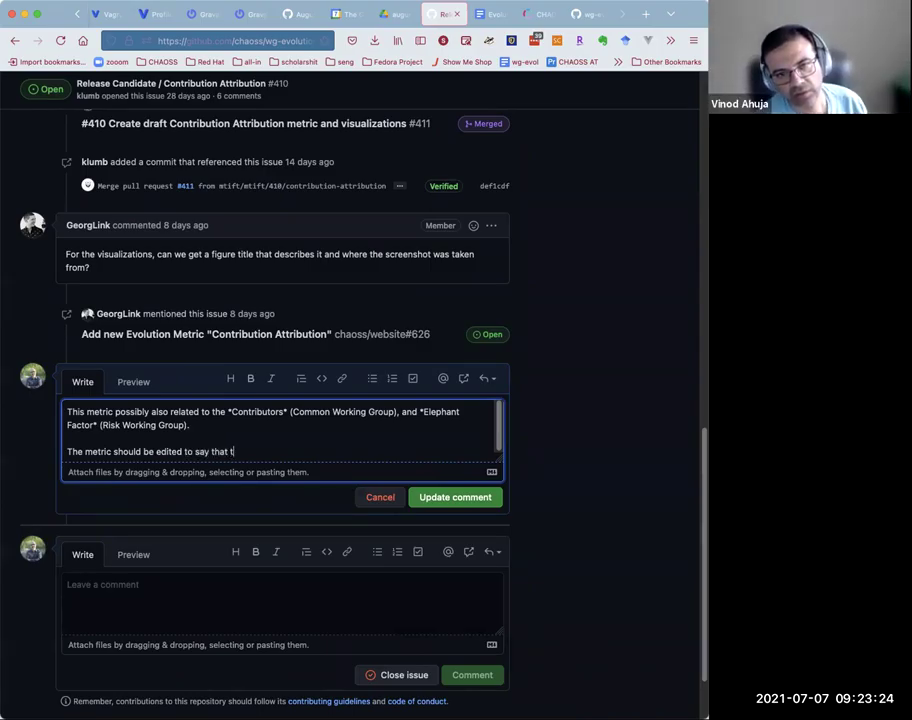
{"action": "type", "text": "hese met"}
{"action": "key", "text": "BackSpace"}
{"action": "key", "text": "BackSpace"}
{"action": "key", "text": "BackSpace"}
{"action": "type", "text": "other"}
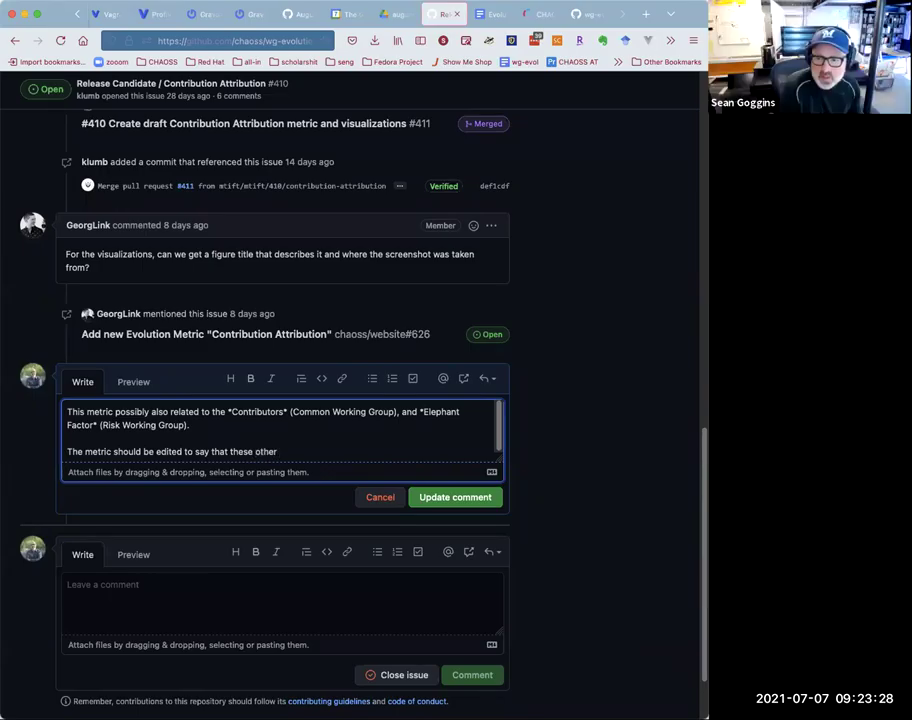
{"action": "type", "text": " metrics are"}
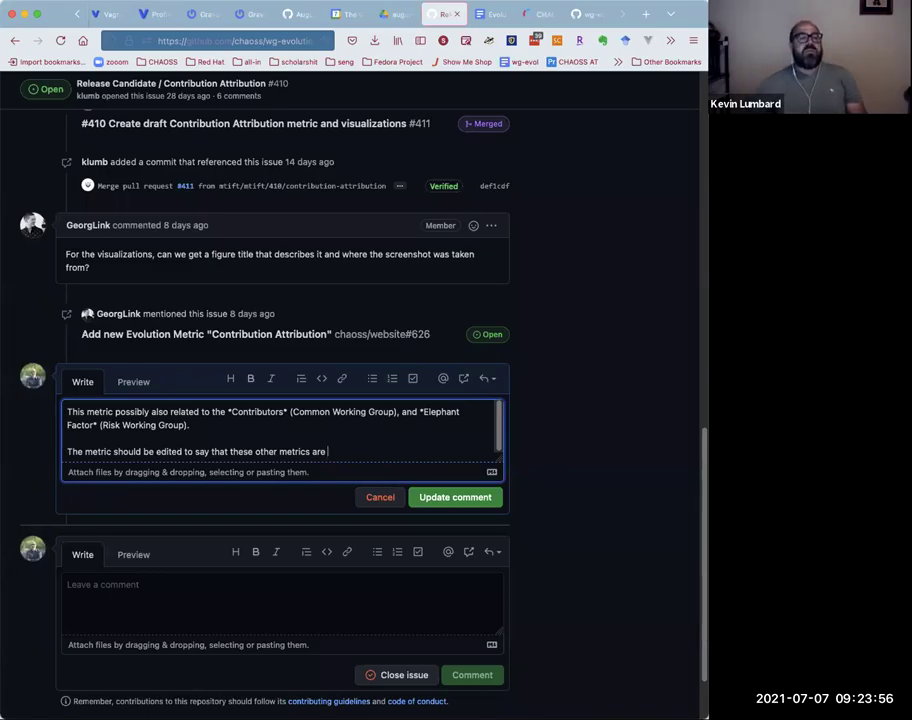
- Replace the draft with 'Contributors is a component in the metric (Evolution WG Meeting, July 7, 2021).'
{"action": "key", "text": "super+BackSpace"}
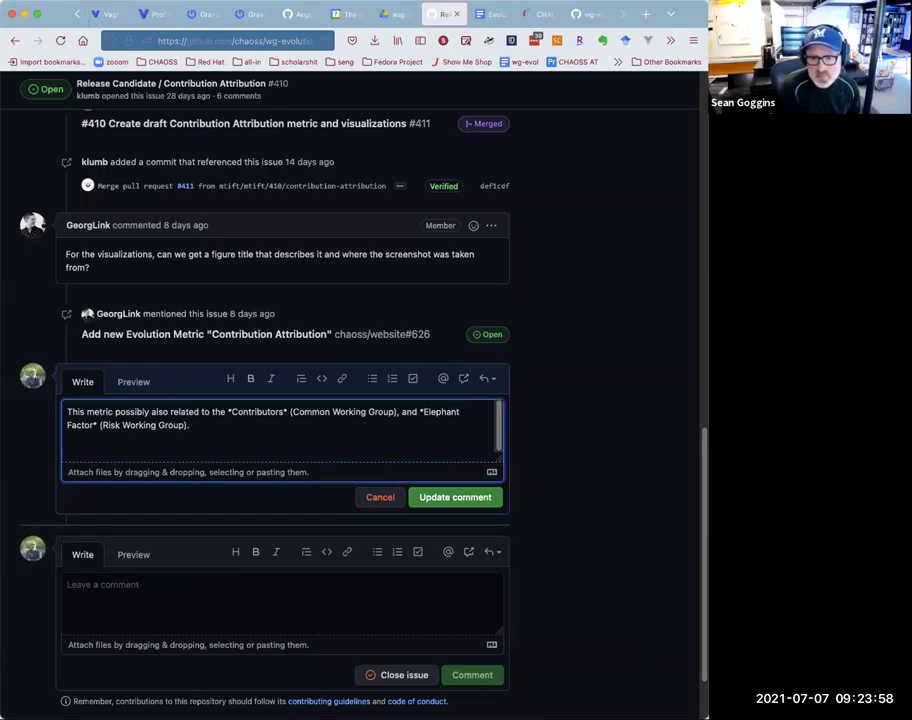
{"action": "type", "text": "Contributors is "}
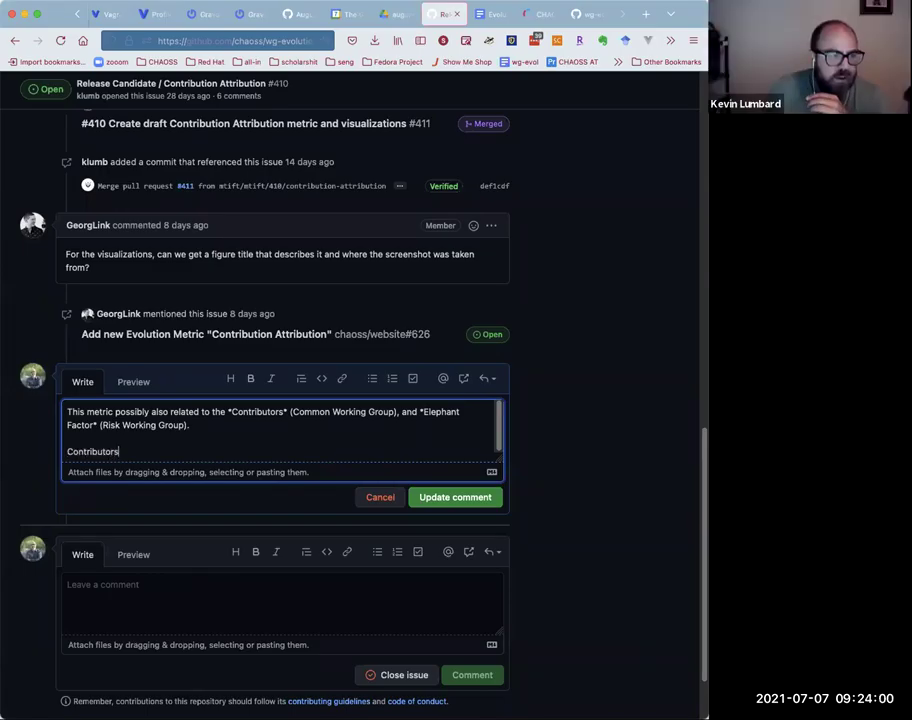
{"action": "type", "text": "a compone"}
{"action": "key", "text": "BackSpace"}
{"action": "key", "text": "BackSpace"}
{"action": "key", "text": "BackSpace"}
{"action": "type", "text": "ponene"}
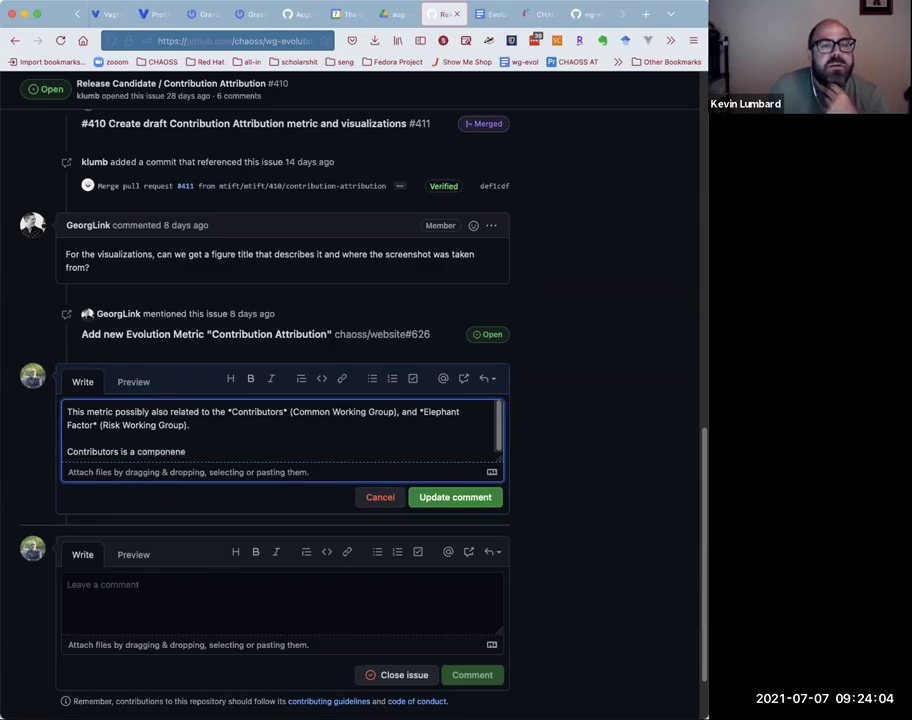
{"action": "key", "text": "BackSpace"}
{"action": "type", "text": "t in the "}
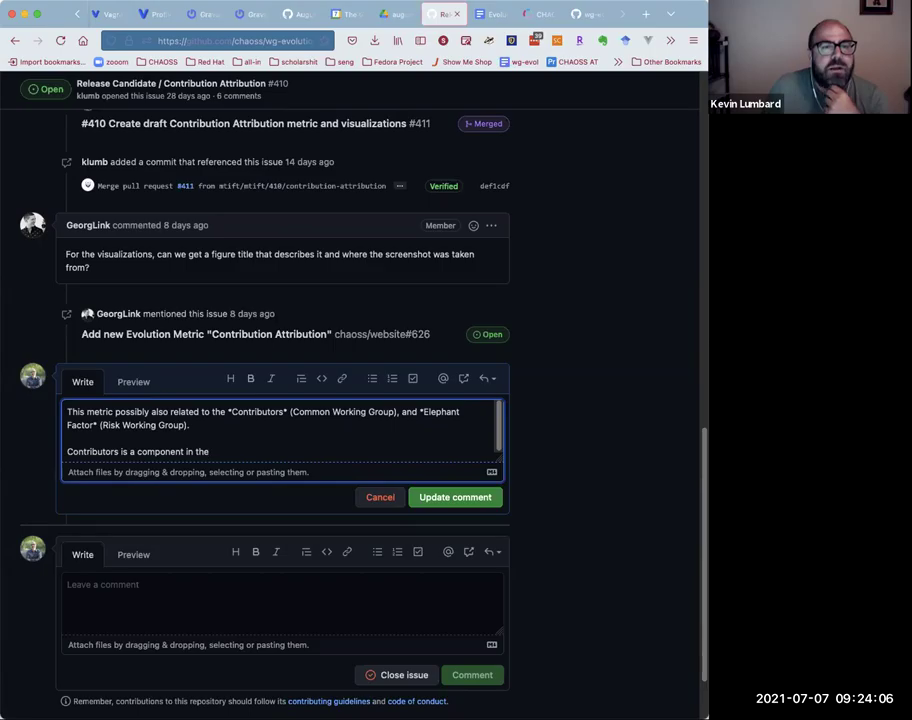
{"action": "type", "text": "metric,"}
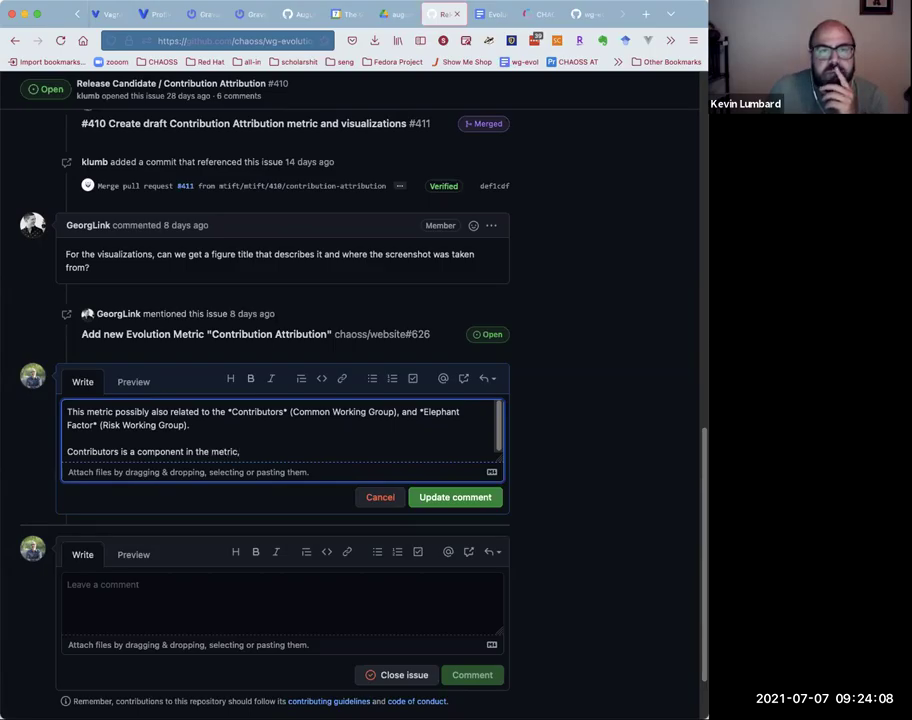
{"action": "key", "text": "BackSpace"}
{"action": "type", "text": "(Evolution"}
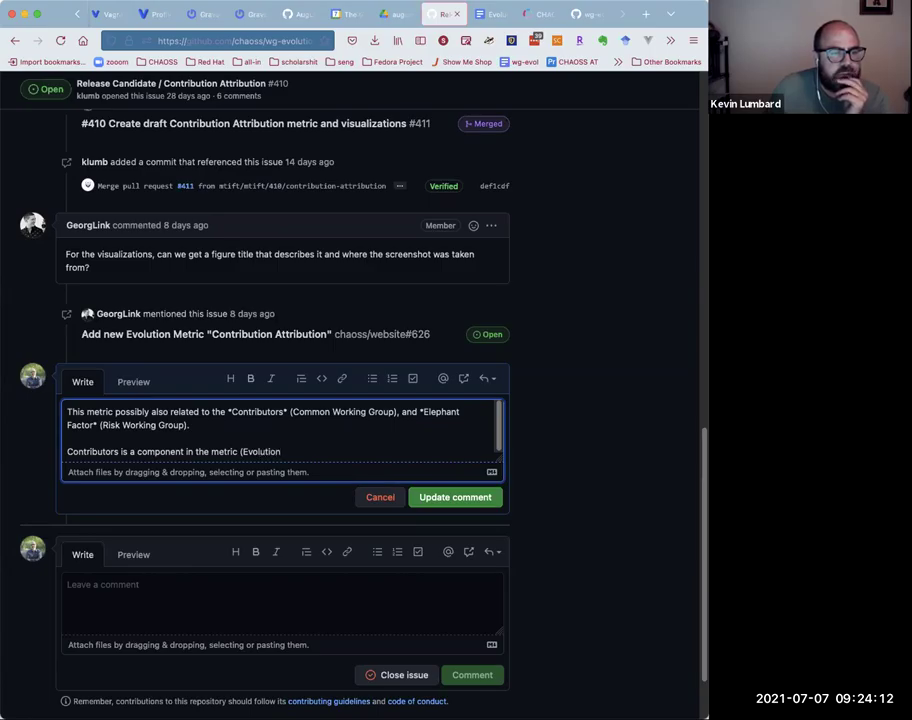
{"action": "type", "text": " WG Meeting"}
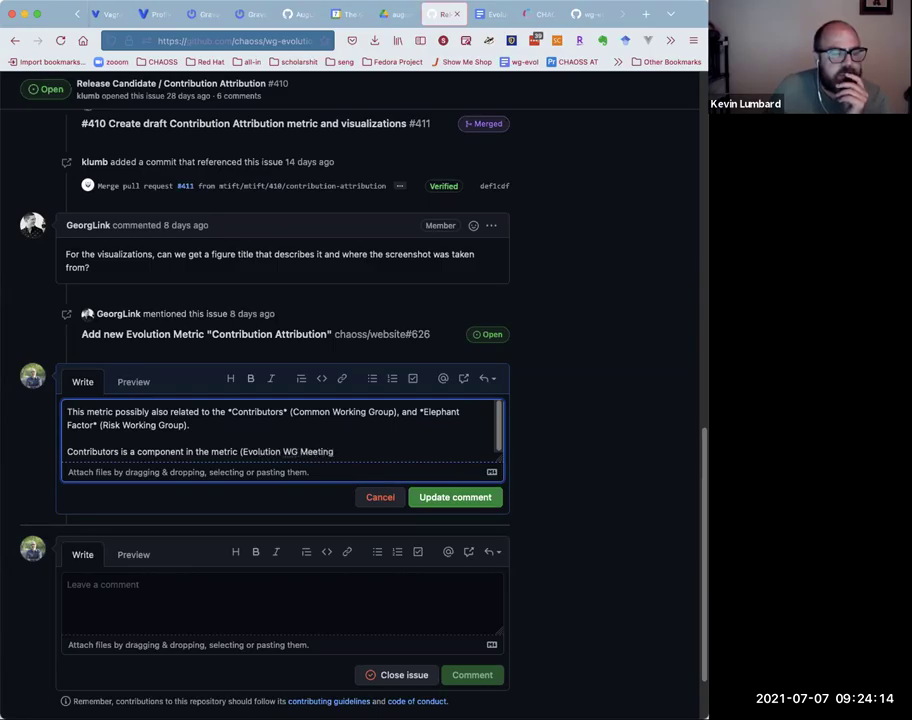
{"action": "type", "text": ", July 7,"}
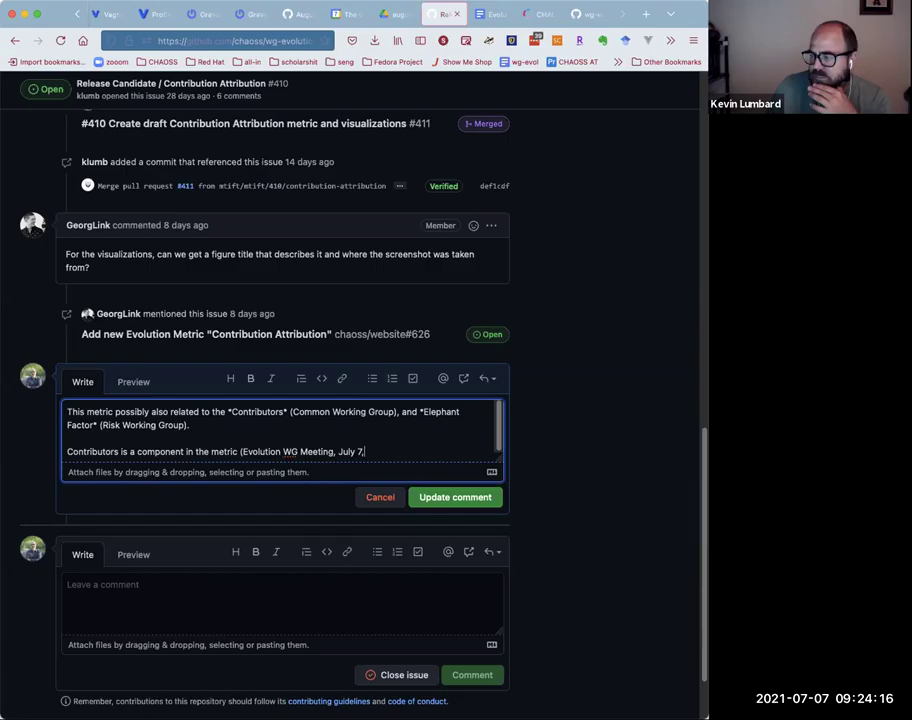
{"action": "type", "text": " 2021)."}
- Add 'Elephant Factor is a related metric' followed by the same pasted meeting citation
{"action": "key", "text": "Return"}
{"action": "key", "text": "Return"}
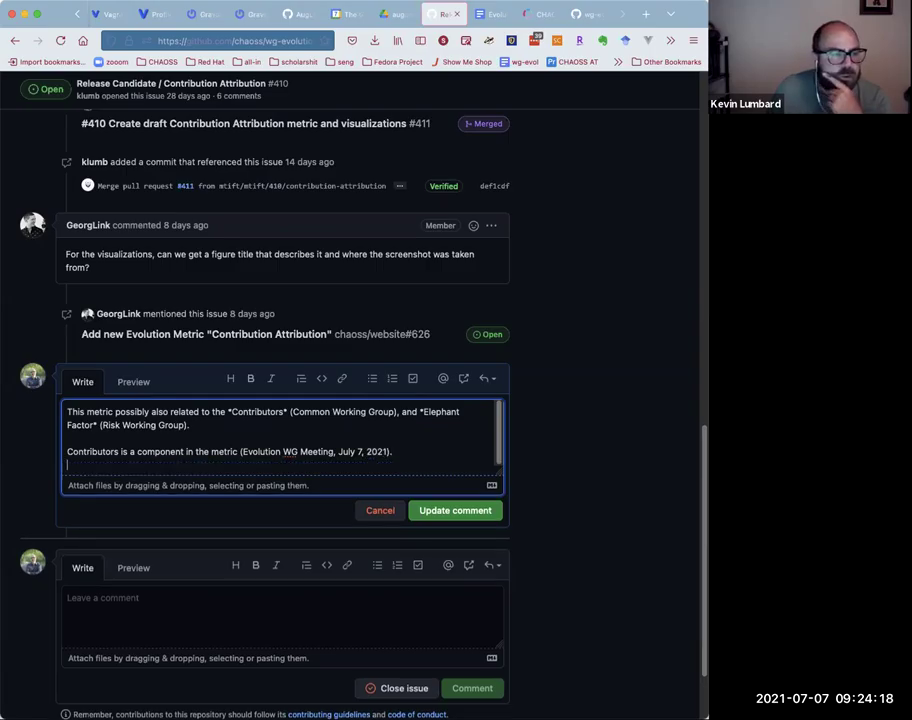
{"action": "type", "text": "Elephant Factor is a related metric"}
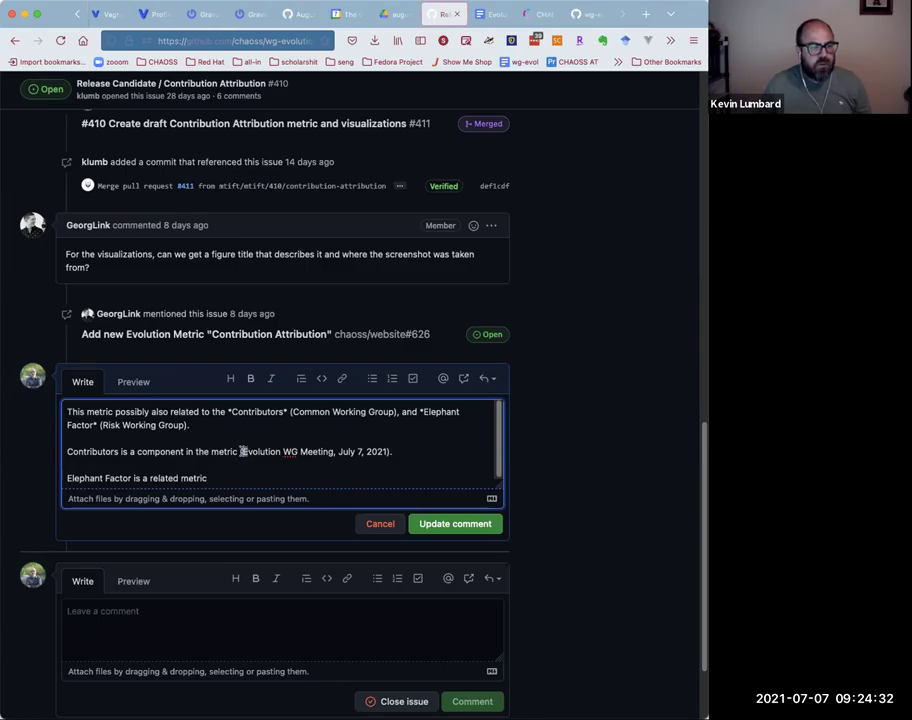
{"action": "left_click_drag", "start_coordinate": [240, 451], "coordinate": [397, 458]}
{"action": "key", "text": "ctrl+c"}
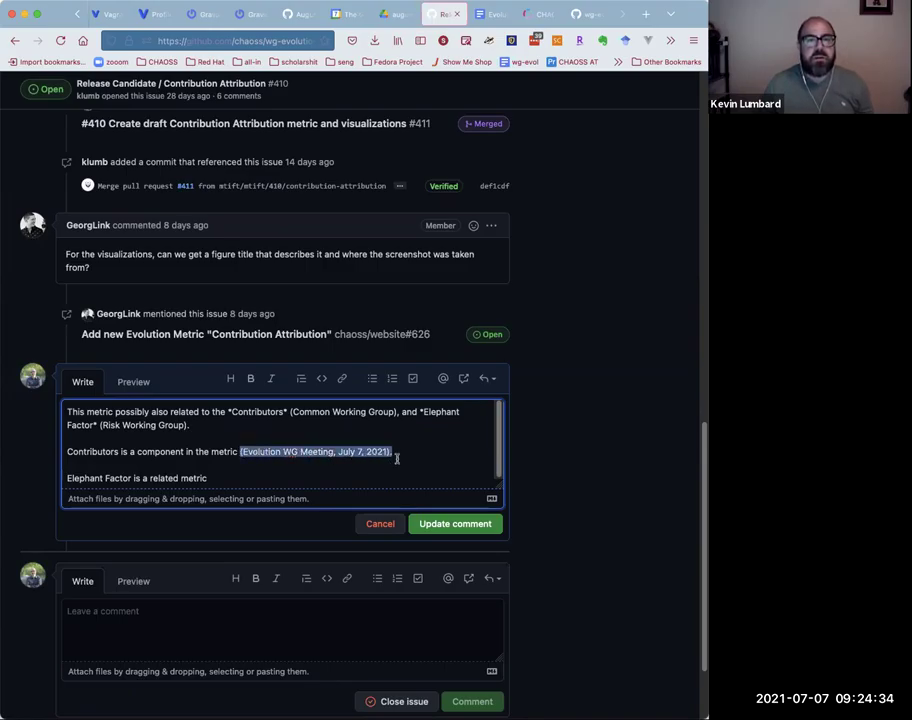
{"action": "left_click", "coordinate": [279, 482]}
{"action": "key", "text": "ctrl+v"}
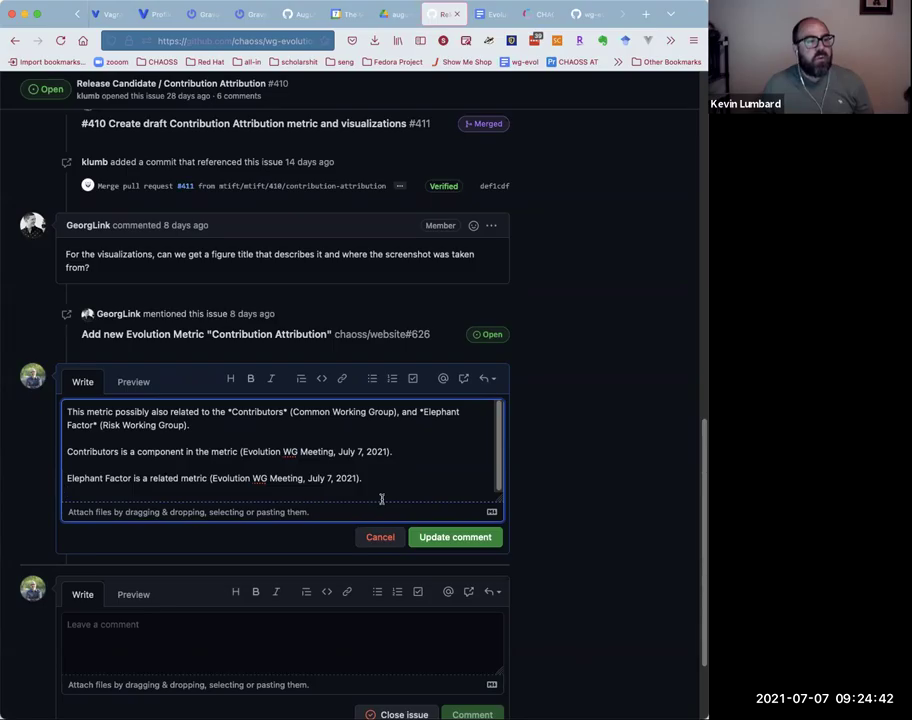
- Save the edited comment and reopen it for editing
{"action": "left_click", "coordinate": [455, 537]}
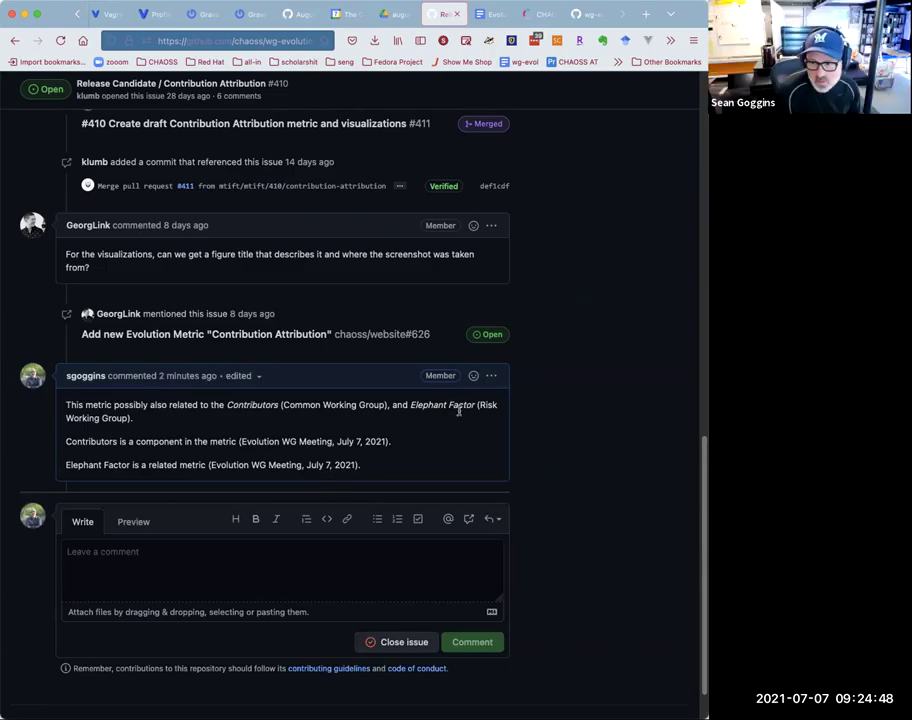
{"action": "left_click", "coordinate": [491, 376]}
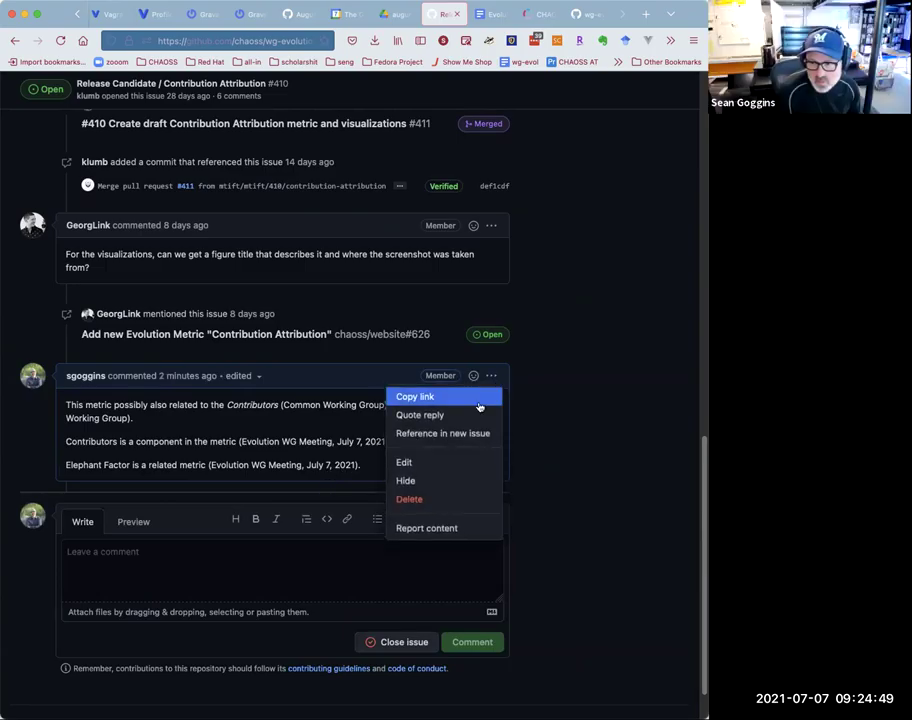
{"action": "left_click", "coordinate": [460, 462]}
- After the Contributors sentence, add 'Bullet point one, "who is working on the project", should link to contributors.'
{"action": "left_click", "coordinate": [414, 451]}
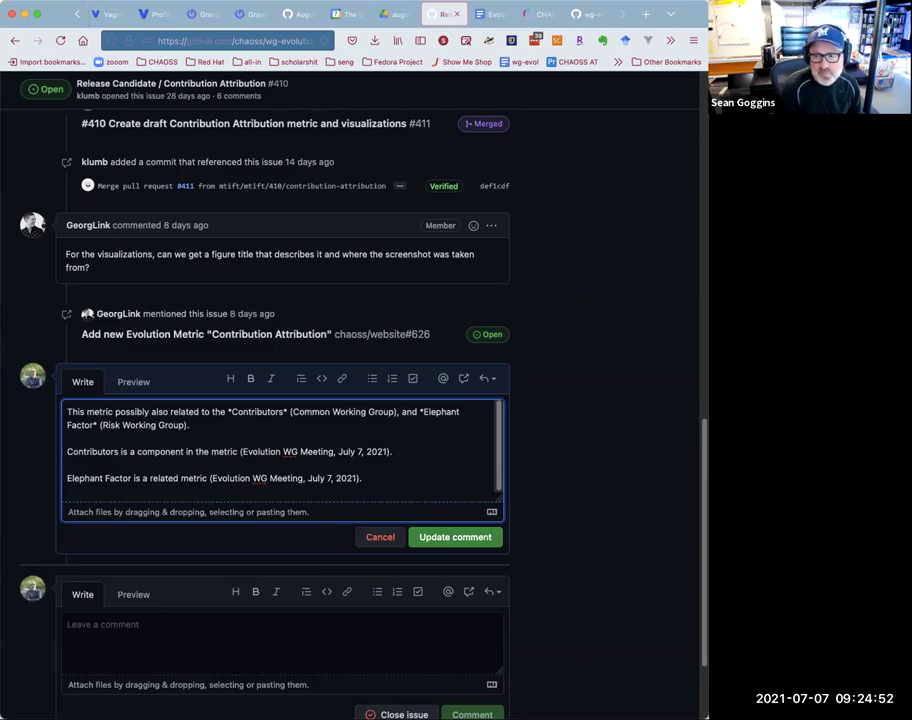
{"action": "type", "text": "Bu"}
{"action": "key", "text": "BackSpace"}
{"action": "type", "text": "llet point one, \""}
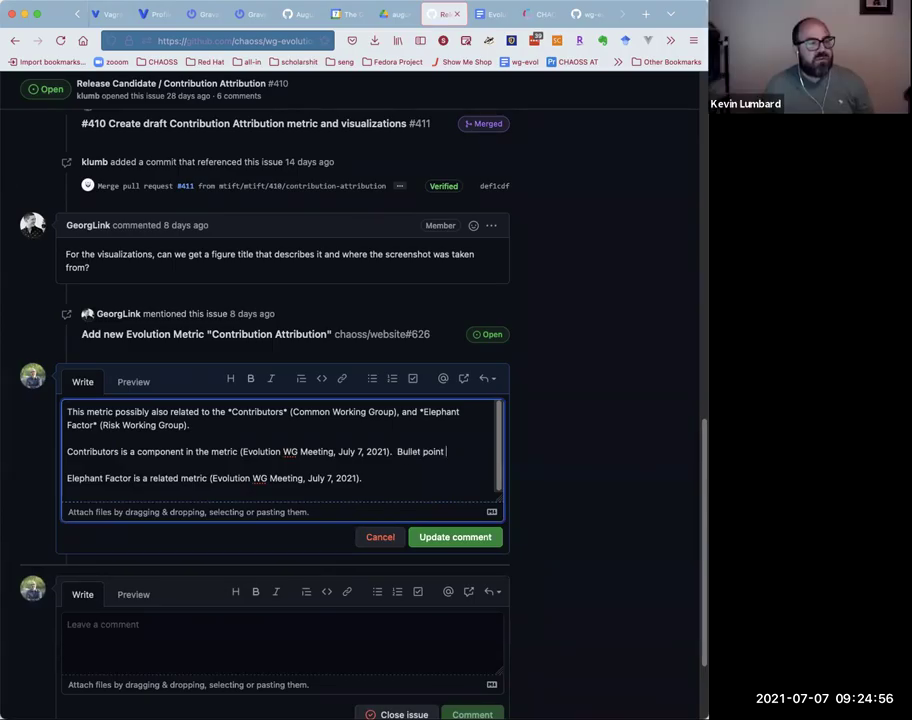
{"action": "type", "text": "who is owrk"}
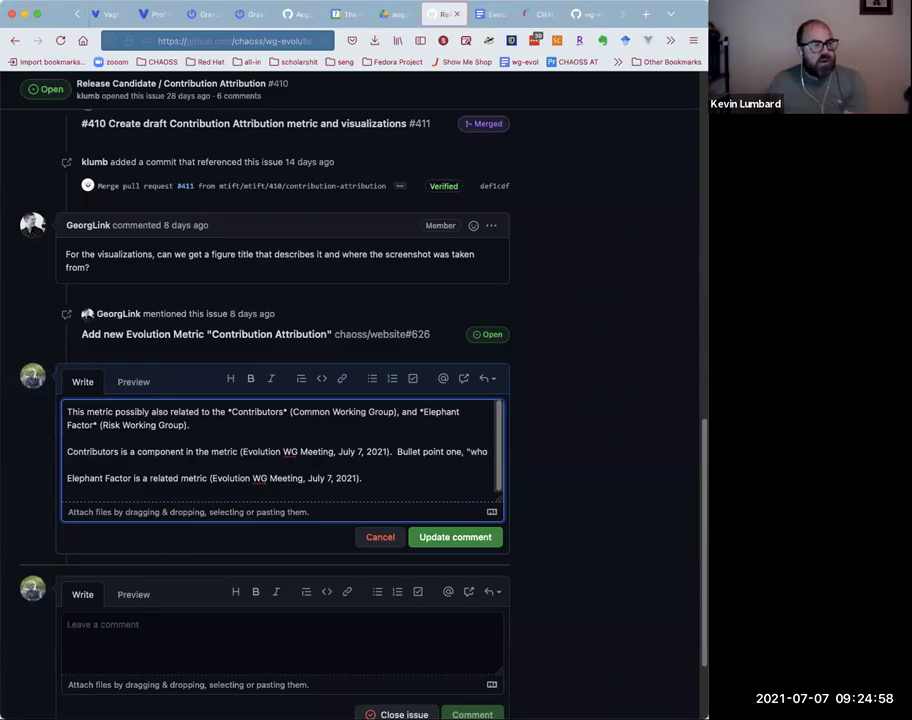
{"action": "key", "text": "BackSpace"}
{"action": "type", "text": "working on "}
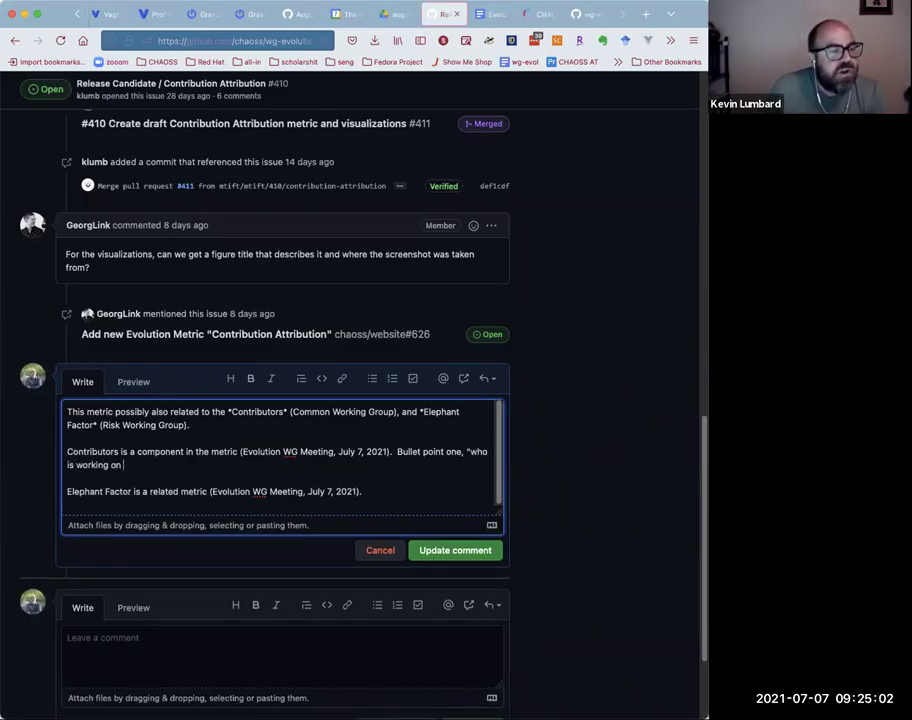
{"action": "type", "text": "the"}
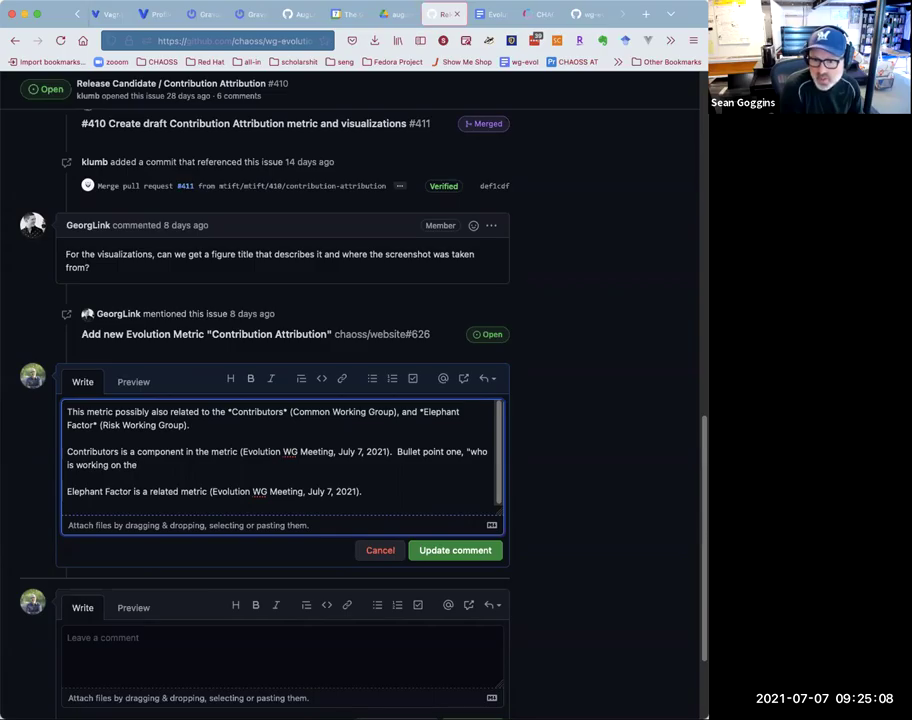
{"action": "type", "text": "project"}
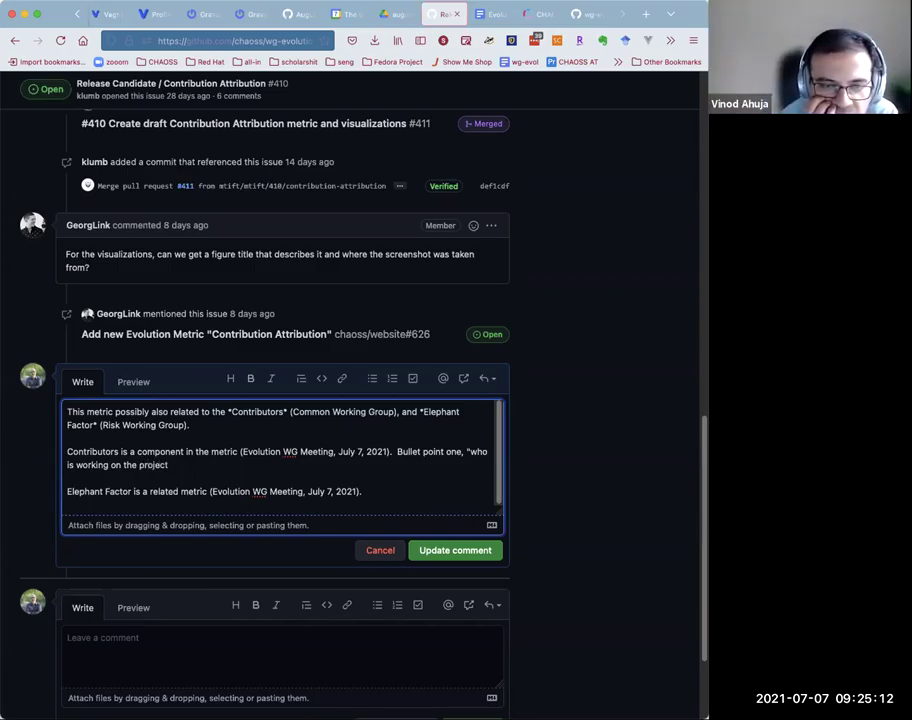
{"action": "type", "text": "\", should l"}
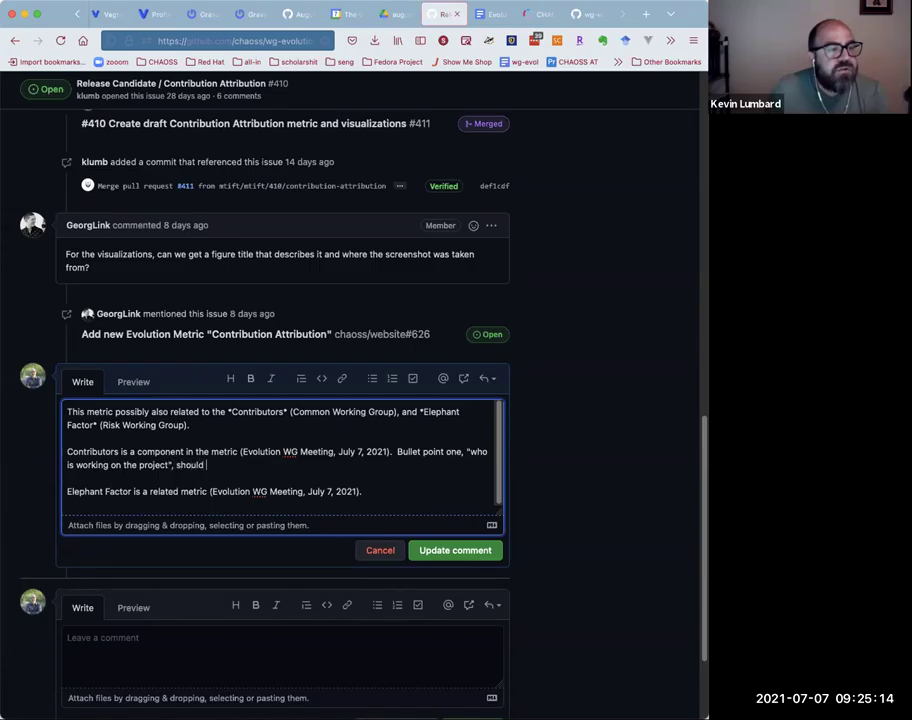
{"action": "type", "text": "ink to contrib"}
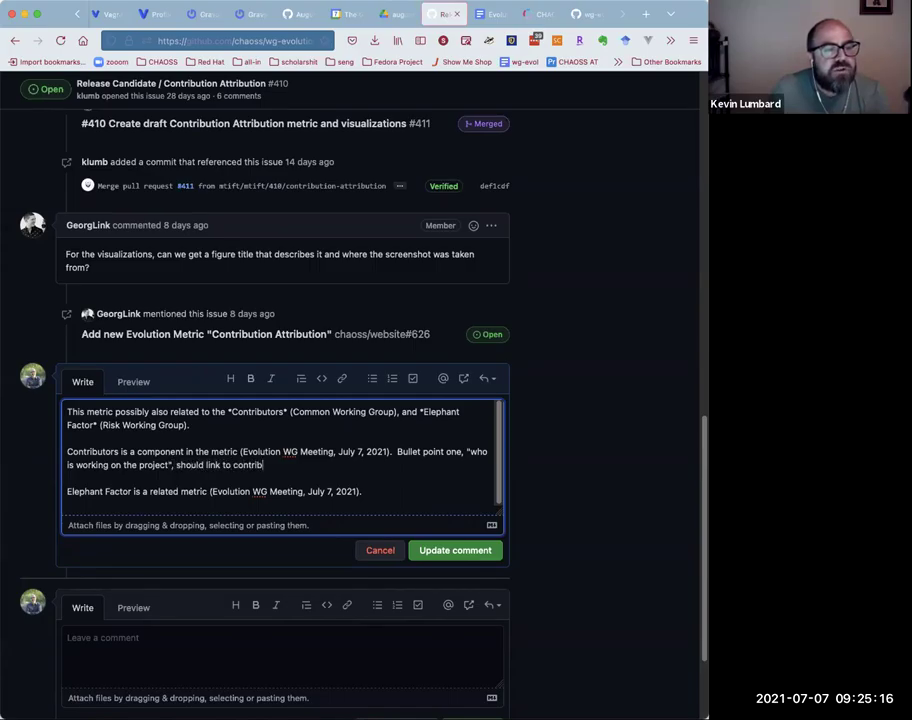
{"action": "type", "text": "utors.  "}
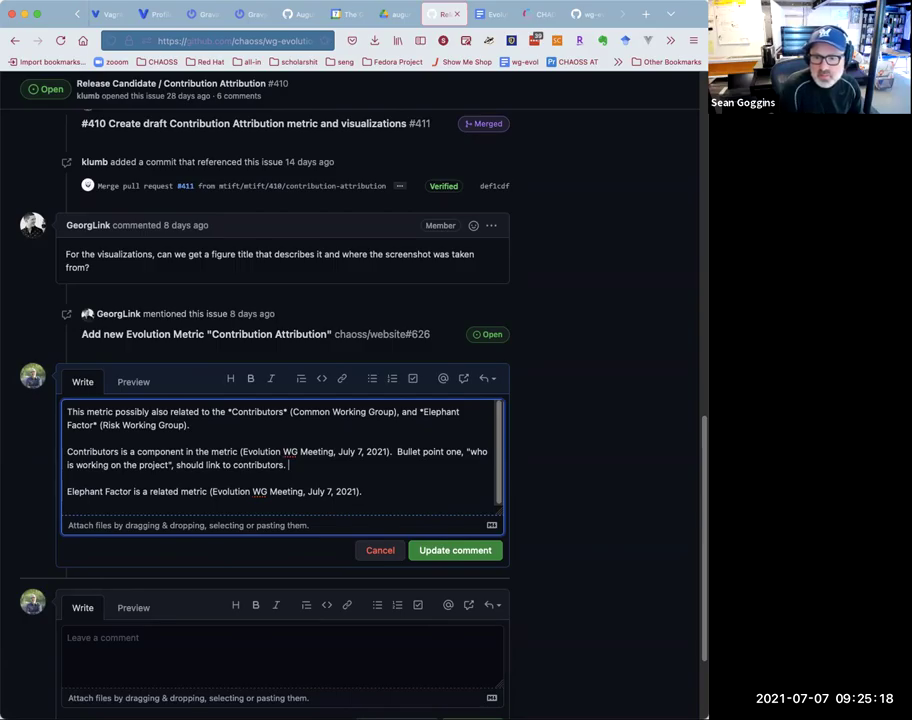
{"action": "type", "text": "Elephant Factor"}
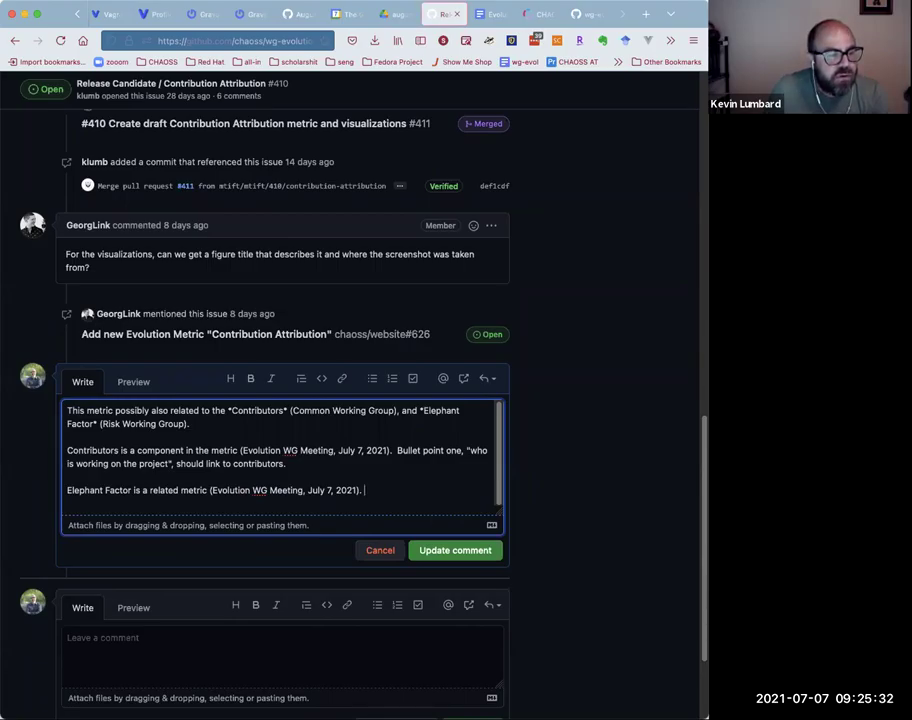
- Draft a line-six sentence about how diverse the contributor community is, then delete it
{"action": "type", "text": "In line six, we ask how diverse a community of on"}
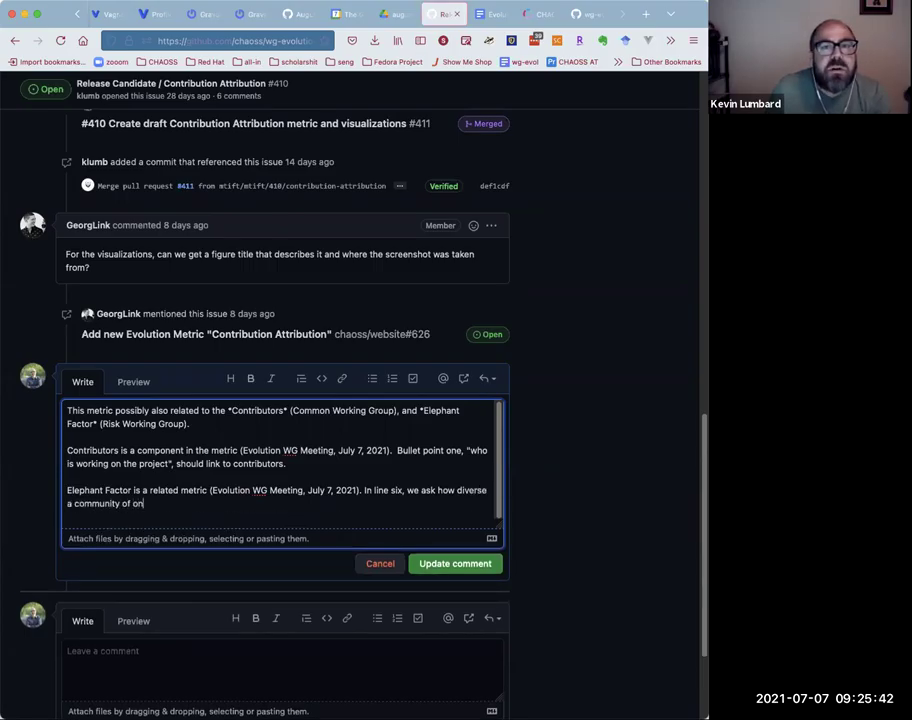
{"action": "key", "text": "BackSpace"}
{"action": "key", "text": "BackSpace"}
{"action": "type", "text": "cont"}
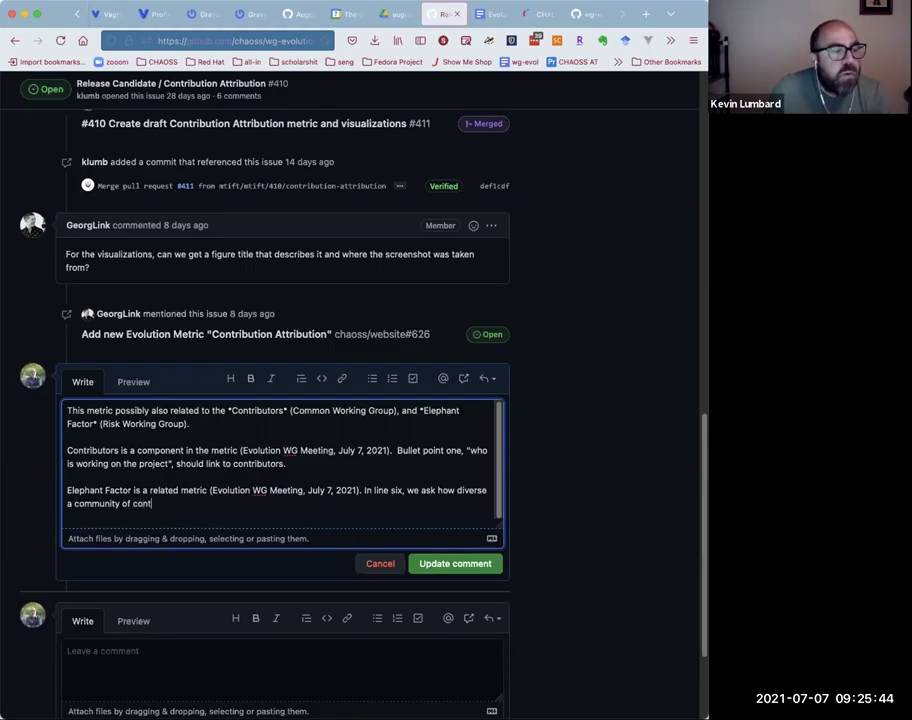
{"action": "type", "text": "ributors work"}
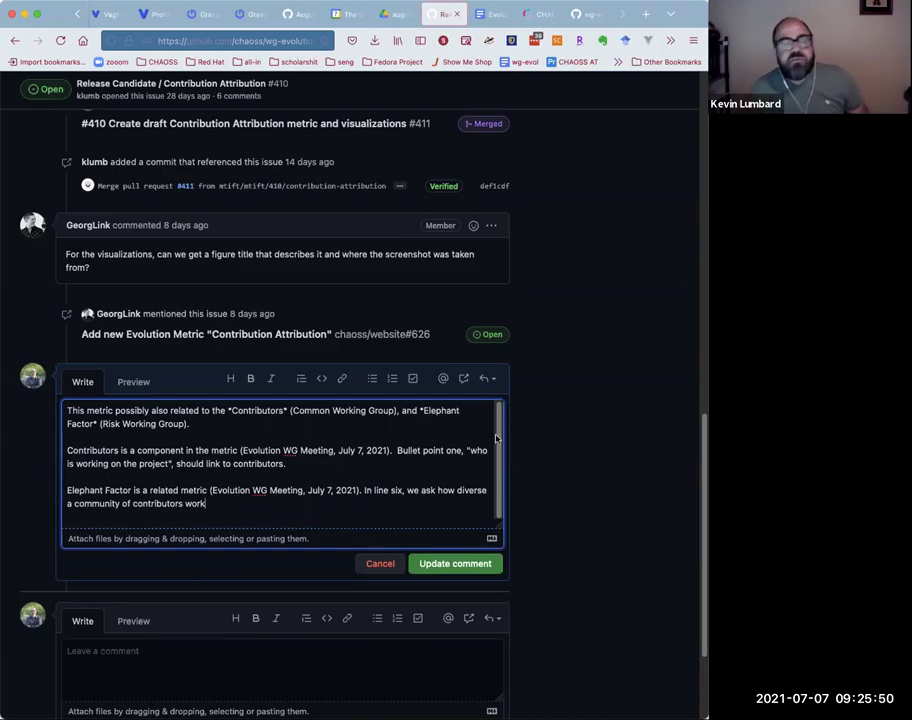
{"action": "left_click", "coordinate": [366, 490], "text": "shift"}
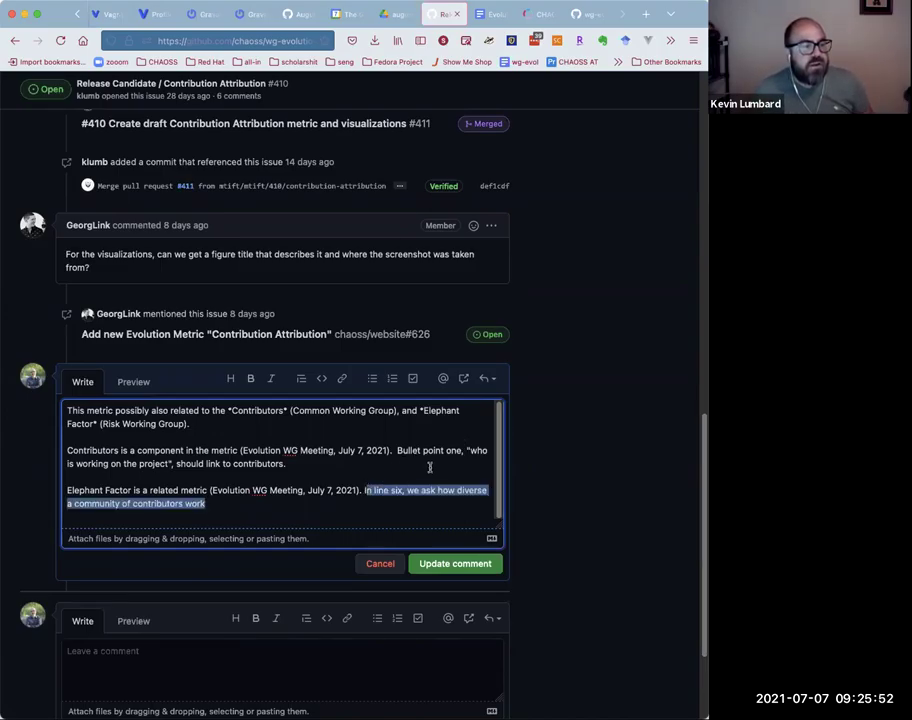
{"action": "key", "text": "BackSpace"}
- Add the 'volunteer v sponsored' filter note linking organizational diversity (Common WG), elephant factor, labor investment; save
{"action": "type", "text": "One of"}
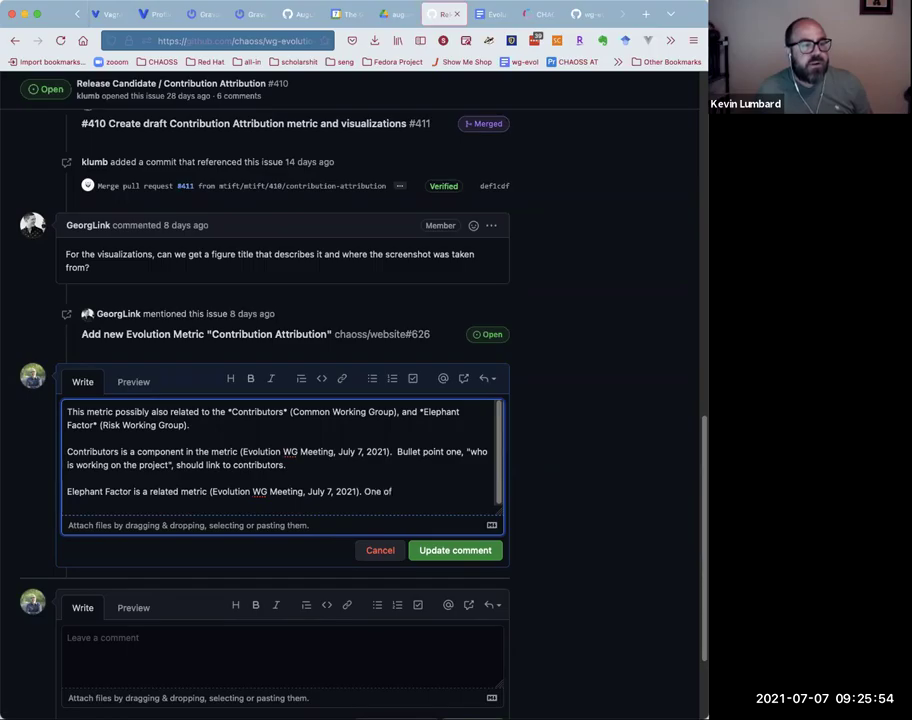
{"action": "type", "text": " the filters"}
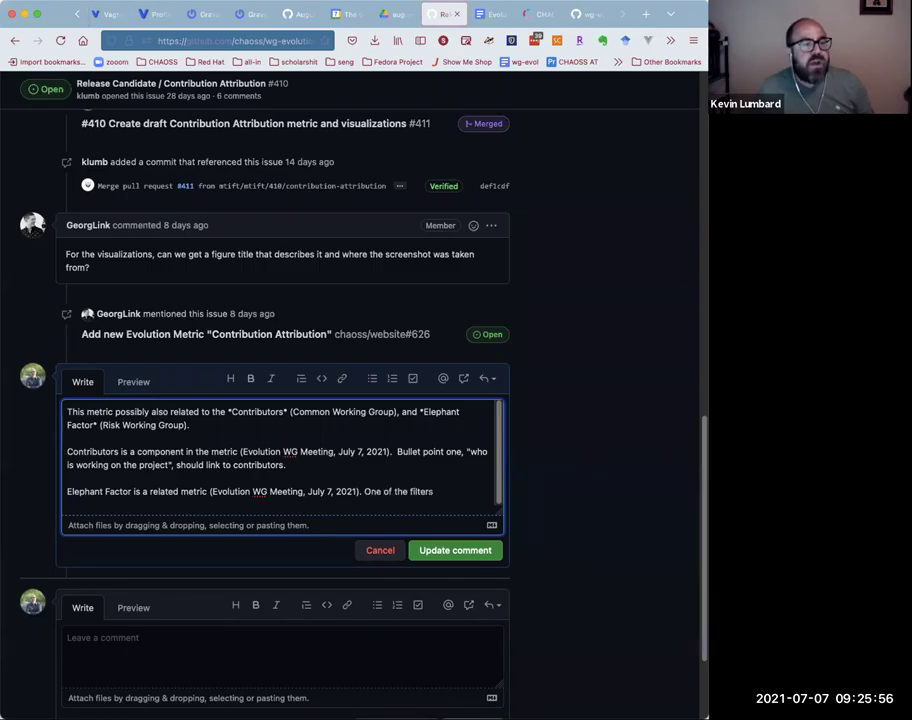
{"action": "type", "text": ", \"volunteer v sponsored\" "}
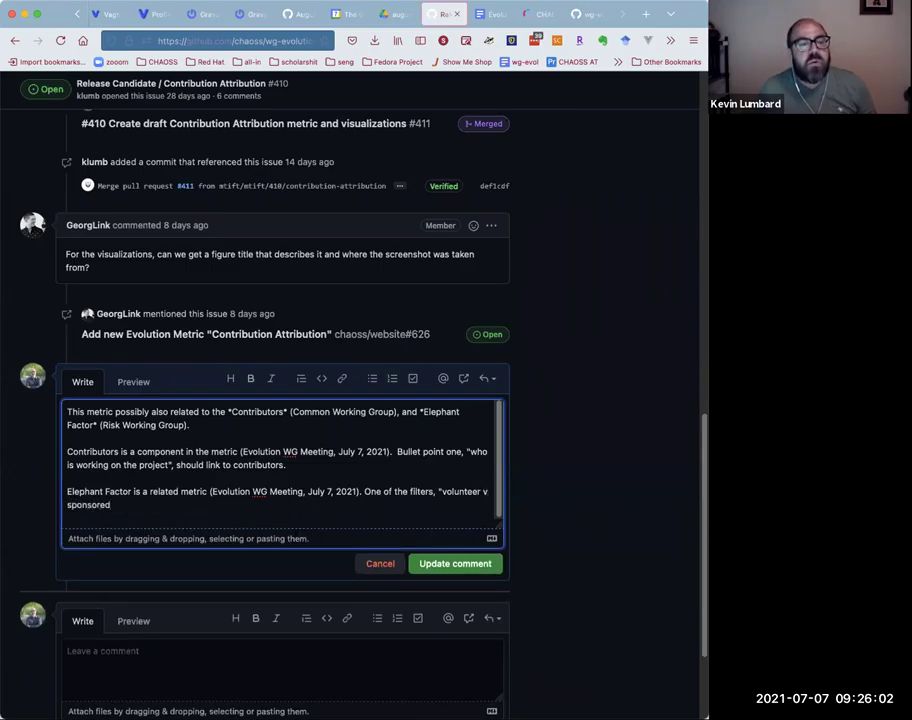
{"action": "type", "text": "activity."}
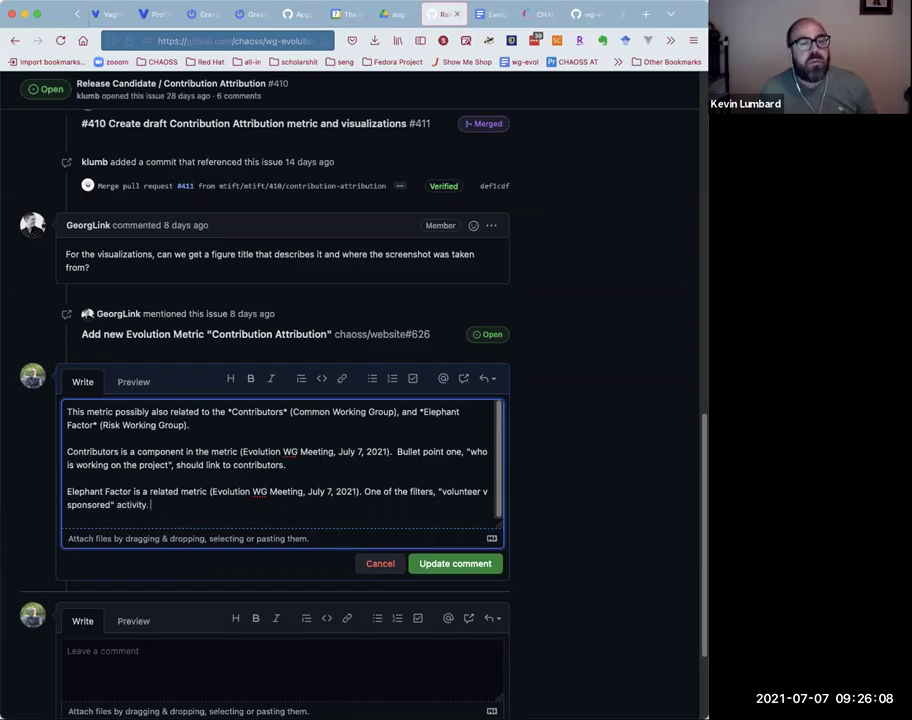
{"action": "type", "text": "This is related to organizational diversity, elephant factor, and labor investment "}
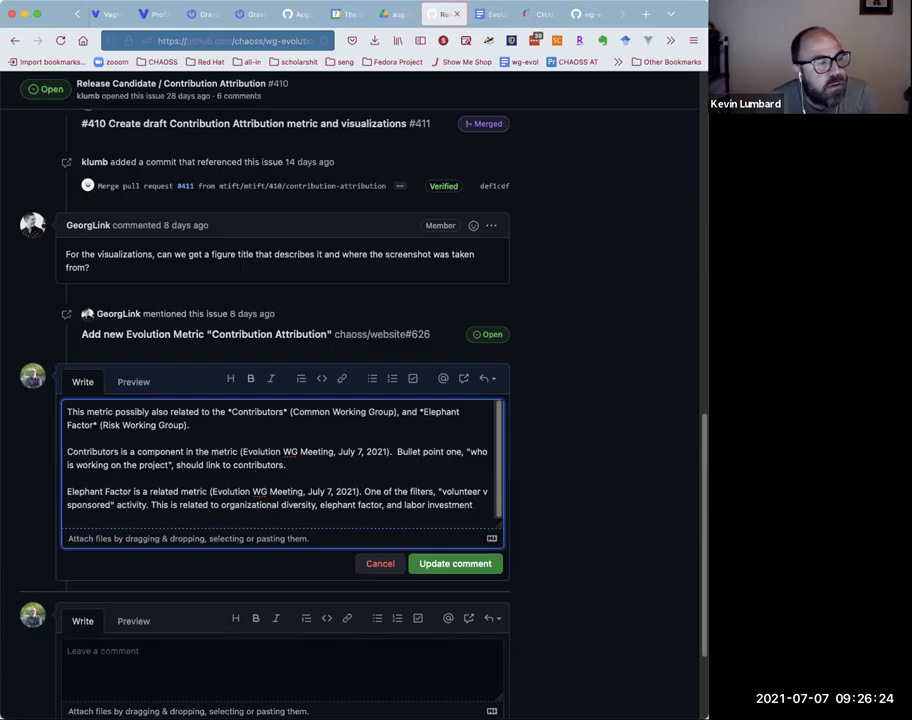
{"action": "type", "text": "(Value"}
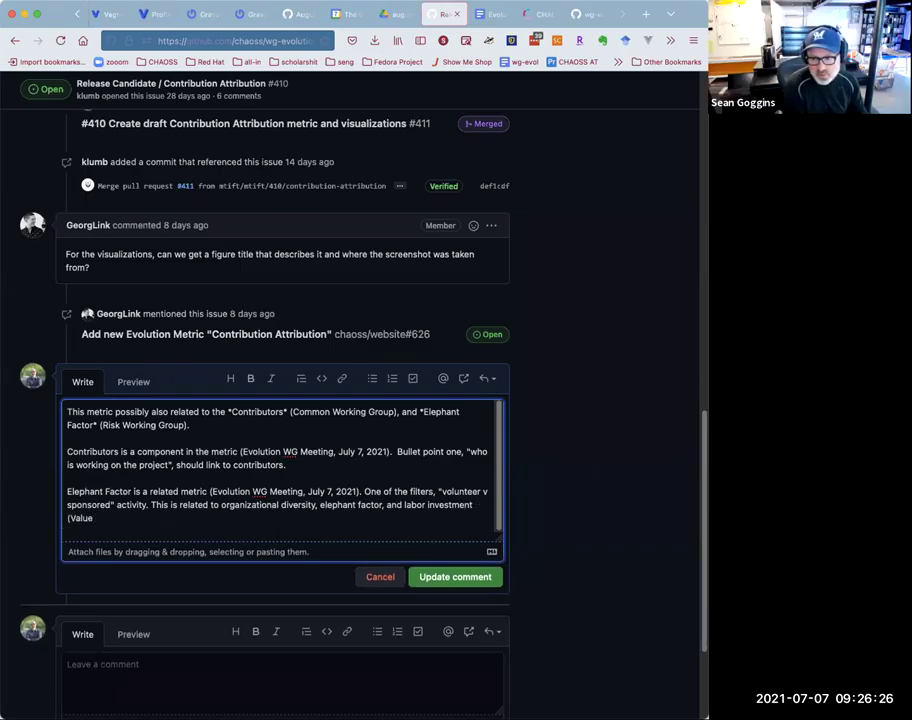
{"action": "type", "text": " WG)."}
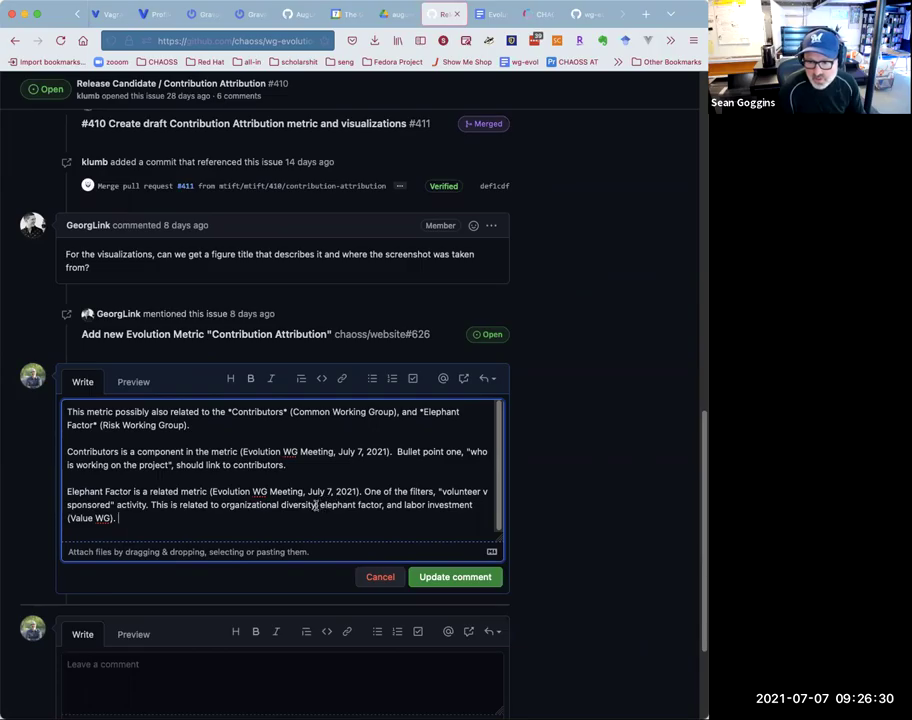
{"action": "left_click", "coordinate": [316, 505]}
{"action": "type", "text": ", "}
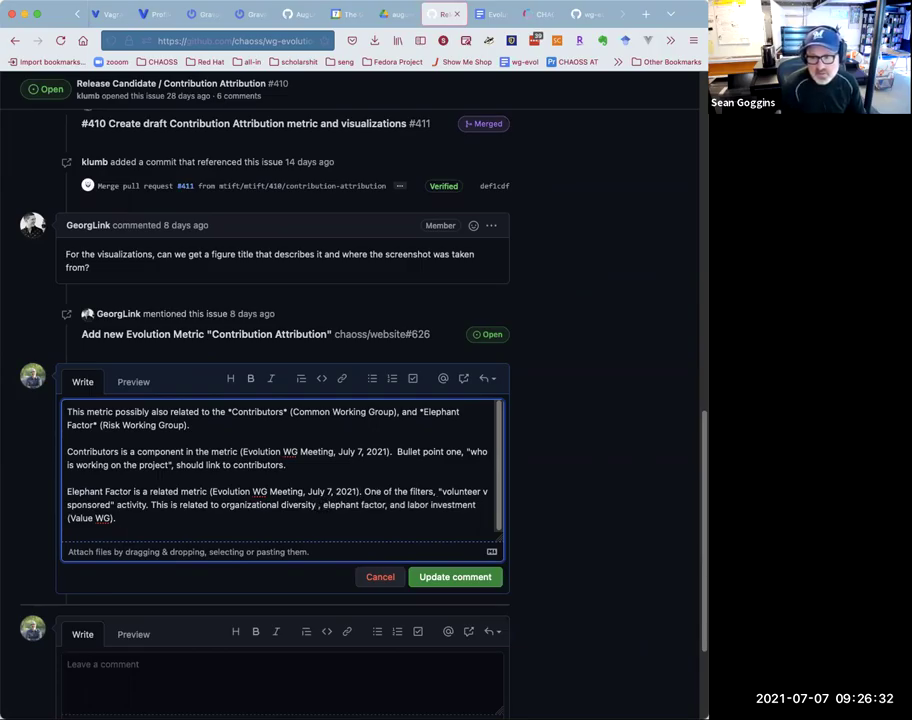
{"action": "type", "text": "("}
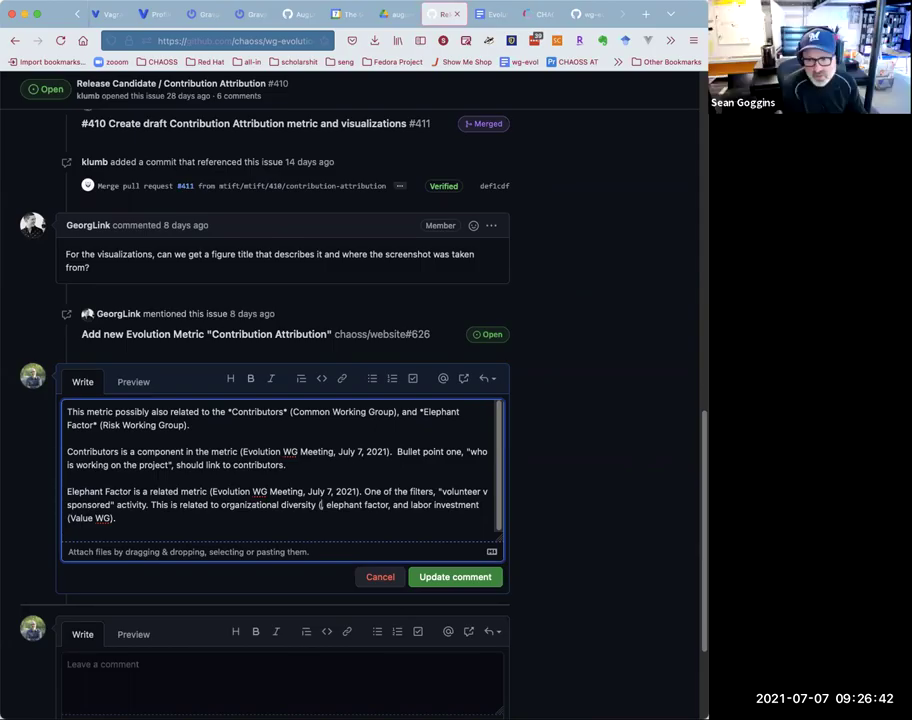
{"action": "type", "text": "Common WG)"}
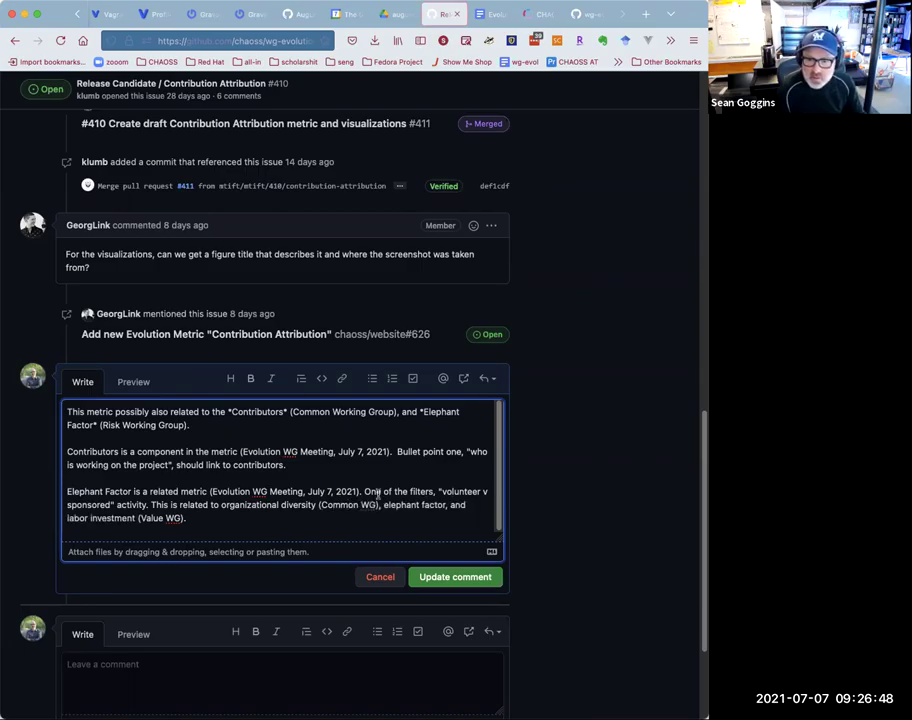
{"action": "left_click", "coordinate": [456, 577]}
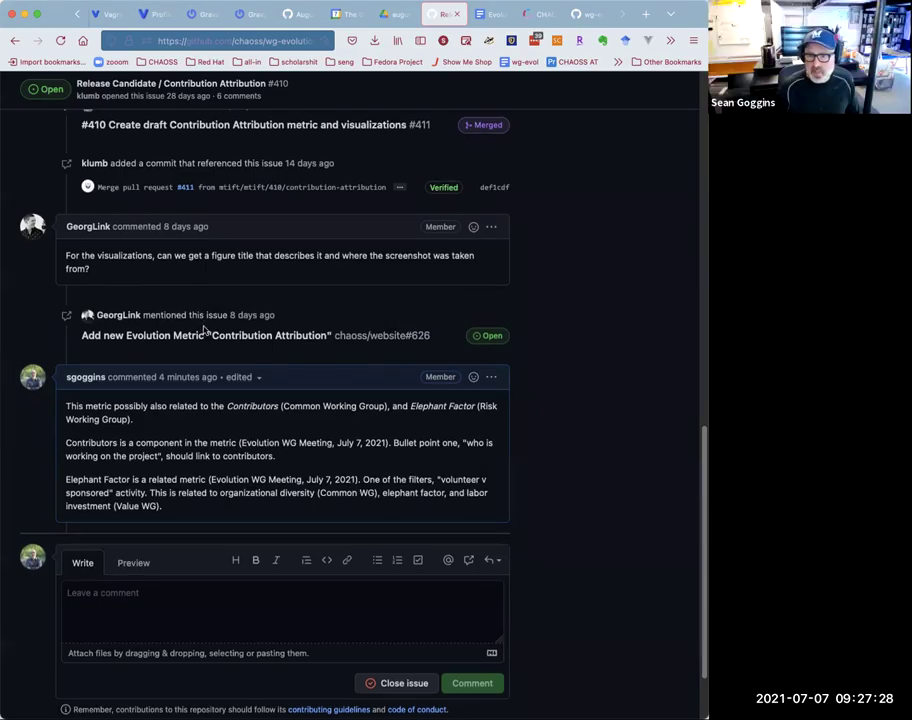
{"action": "scroll", "coordinate": [204, 330], "scroll_direction": "up", "scroll_amount": 15}
{"action": "scroll", "coordinate": [204, 330], "scroll_direction": "up", "scroll_amount": 3}
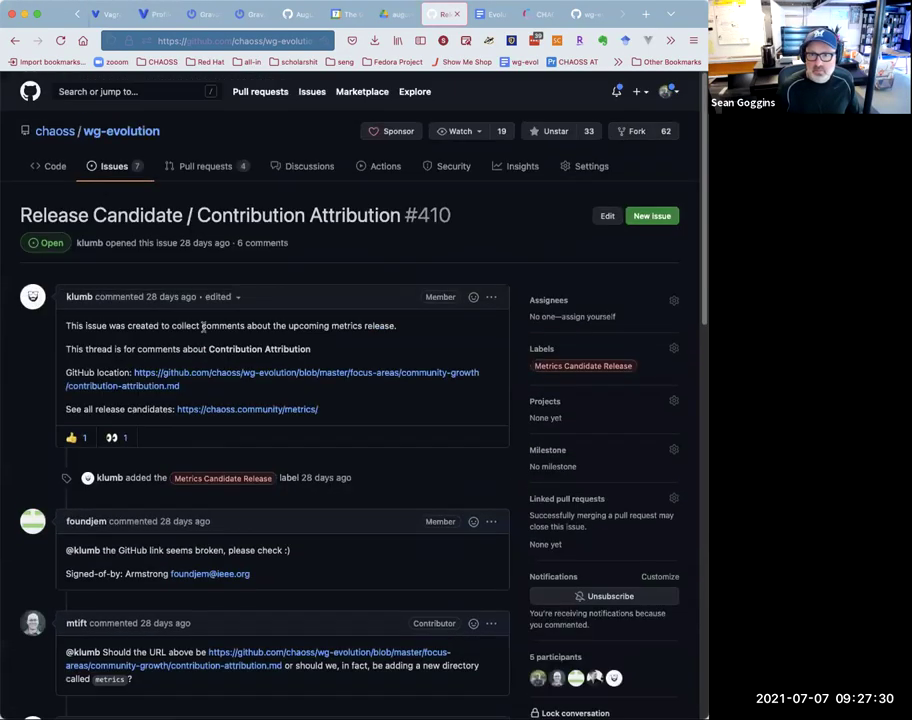
{"action": "left_click", "coordinate": [198, 166]}
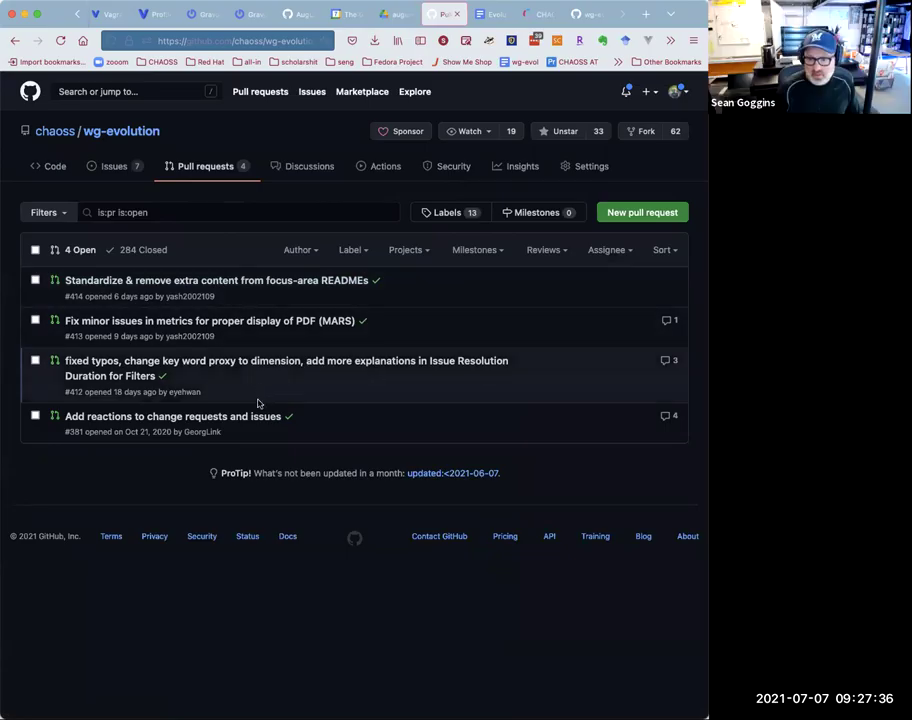
{"action": "mouse_move", "coordinate": [264, 422]}
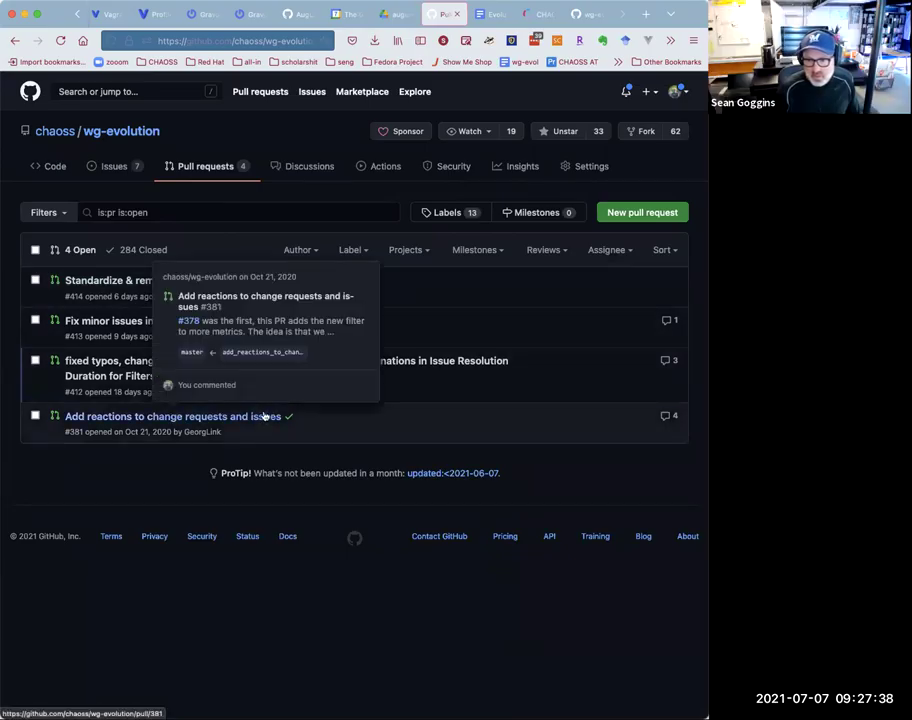
{"action": "mouse_move", "coordinate": [122, 377]}
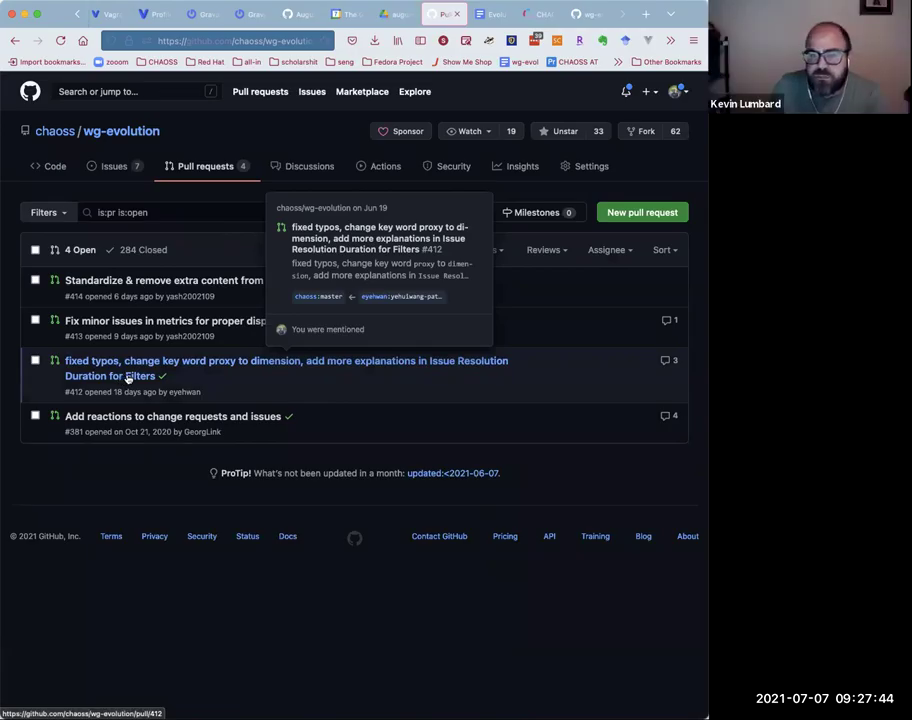
{"action": "left_click", "coordinate": [185, 421]}
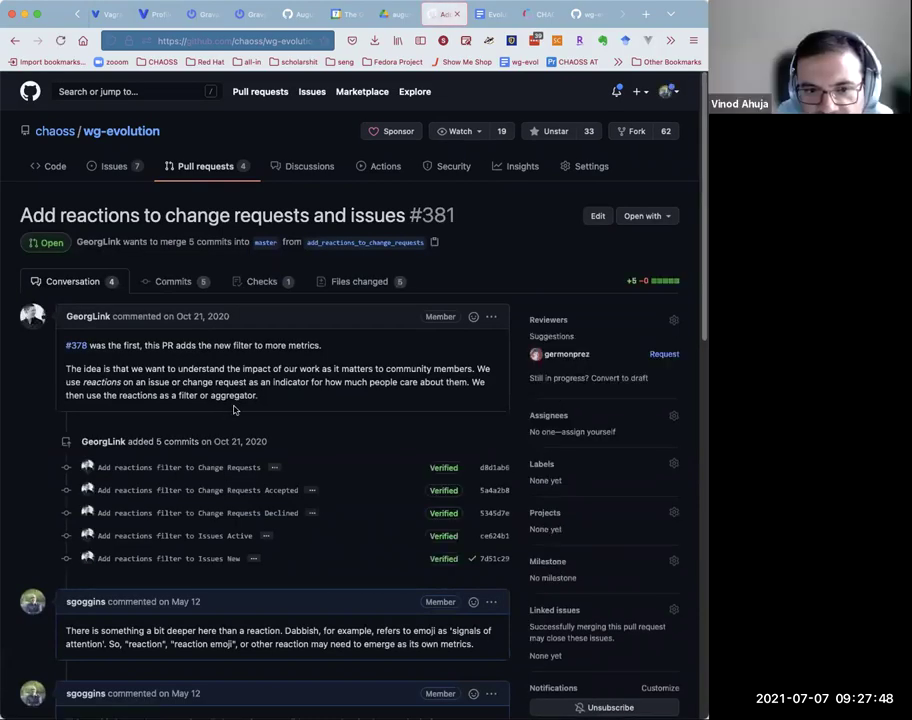
{"action": "scroll", "coordinate": [230, 411], "scroll_direction": "down", "scroll_amount": 3}
{"action": "scroll", "coordinate": [234, 410], "scroll_direction": "down", "scroll_amount": 10}
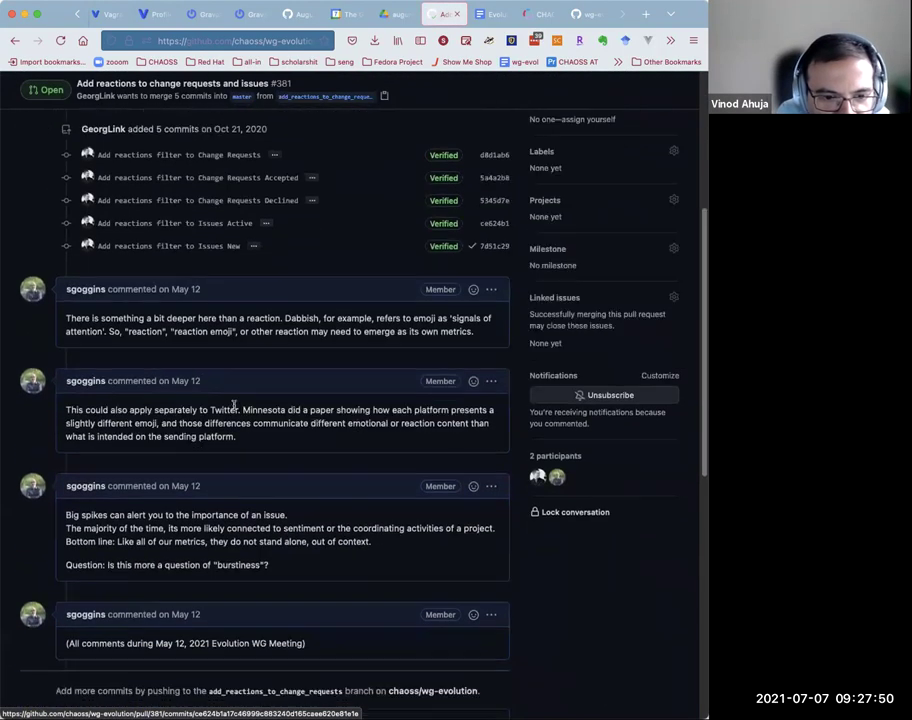
{"action": "scroll", "coordinate": [234, 410], "scroll_direction": "down", "scroll_amount": 1}
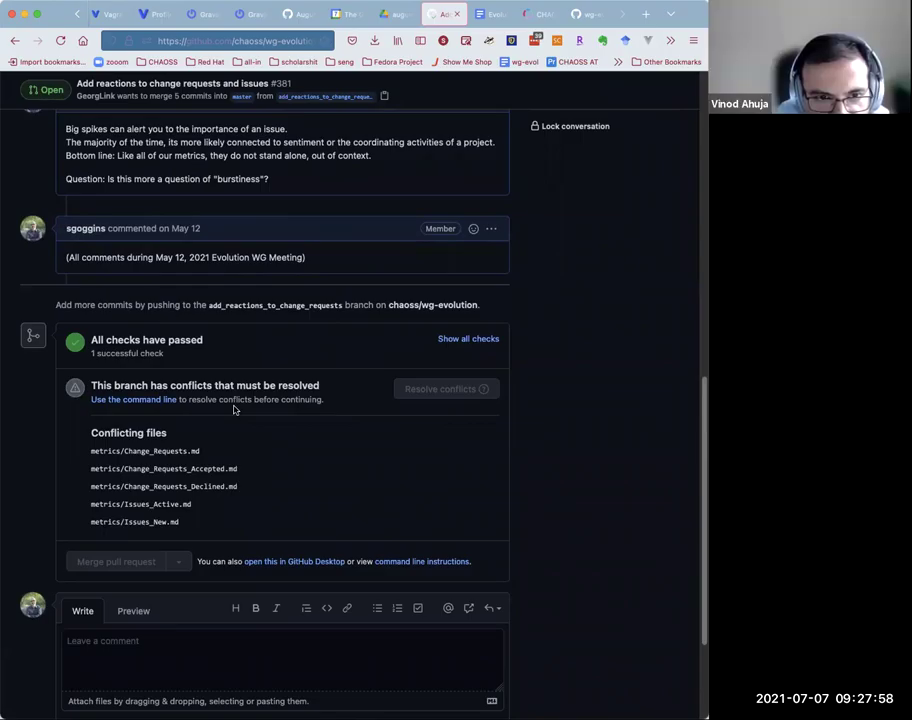
{"action": "scroll", "coordinate": [234, 409], "scroll_direction": "up", "scroll_amount": 3}
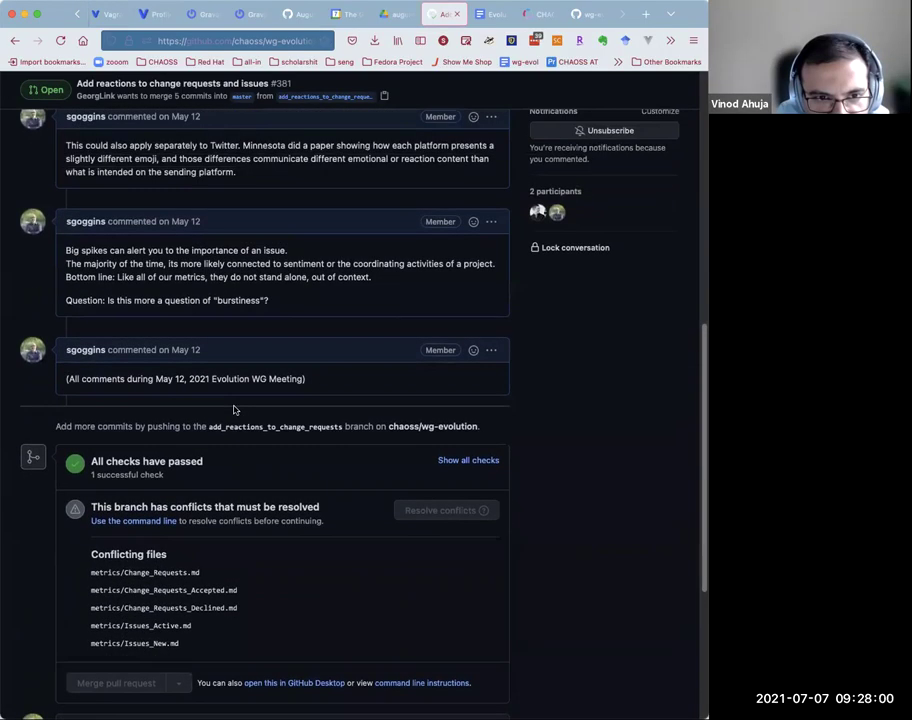
{"action": "scroll", "coordinate": [234, 409], "scroll_direction": "up", "scroll_amount": 4}
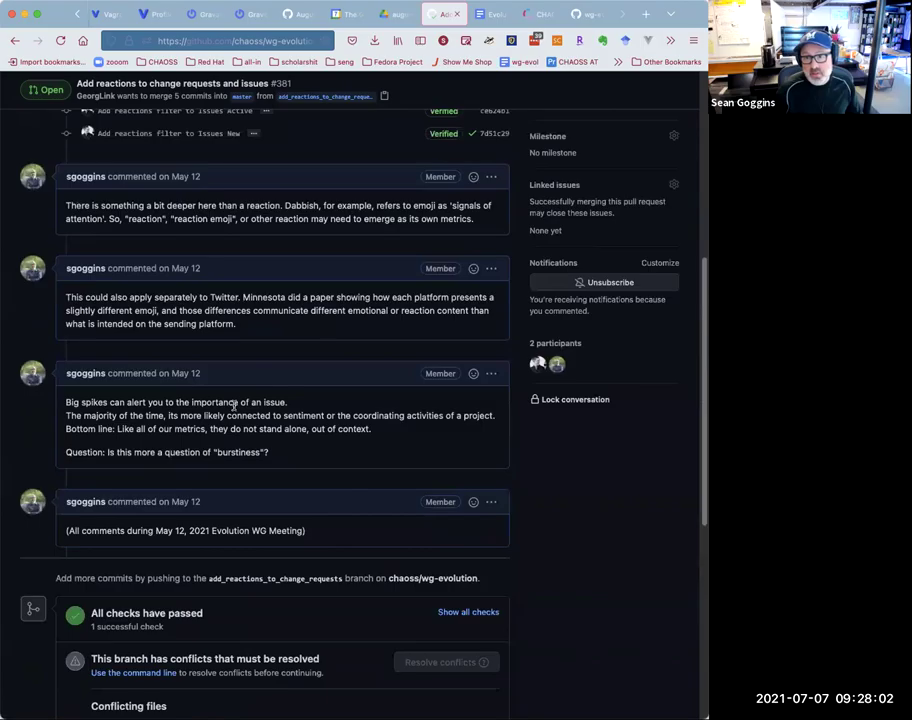
{"action": "scroll", "coordinate": [232, 400], "scroll_direction": "up", "scroll_amount": 10}
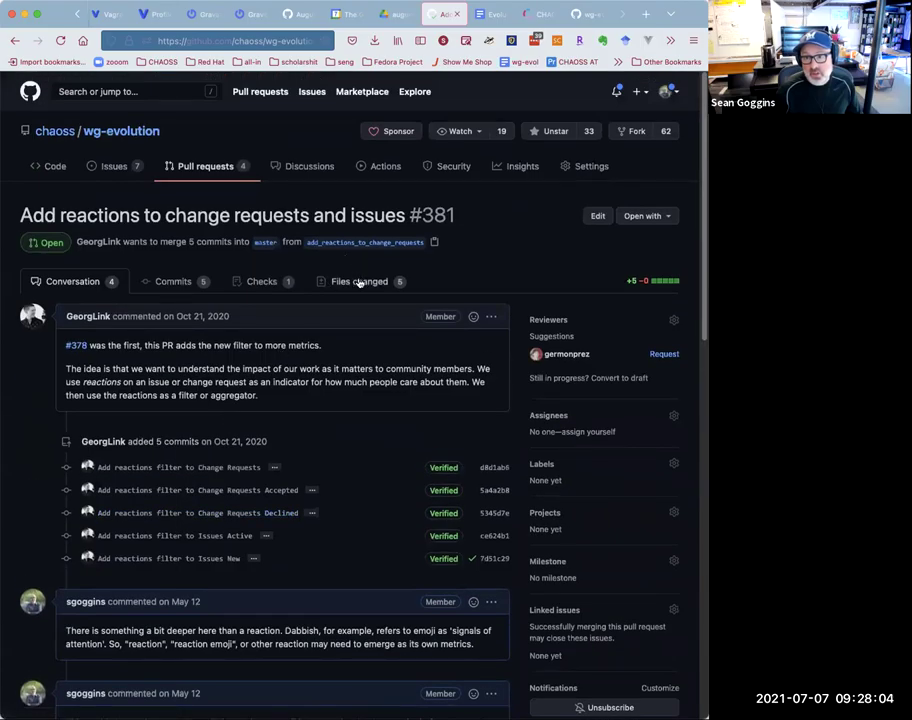
- Open PR #381's Files changed view and review the five 'Reactions' aggregator line diffs
{"action": "left_click", "coordinate": [357, 284]}
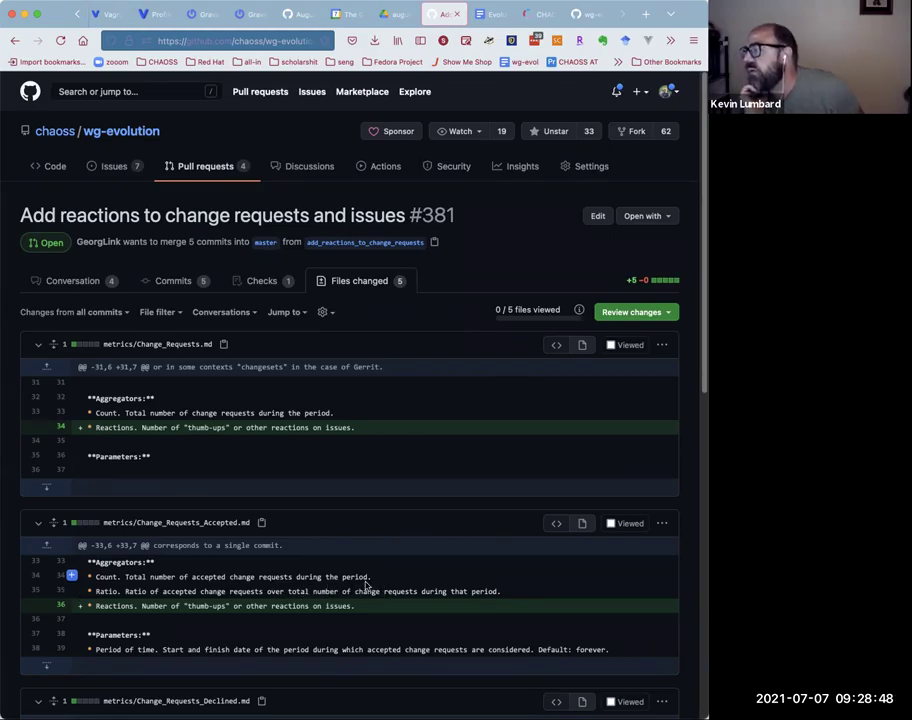
{"action": "scroll", "coordinate": [366, 586], "scroll_direction": "down", "scroll_amount": 3}
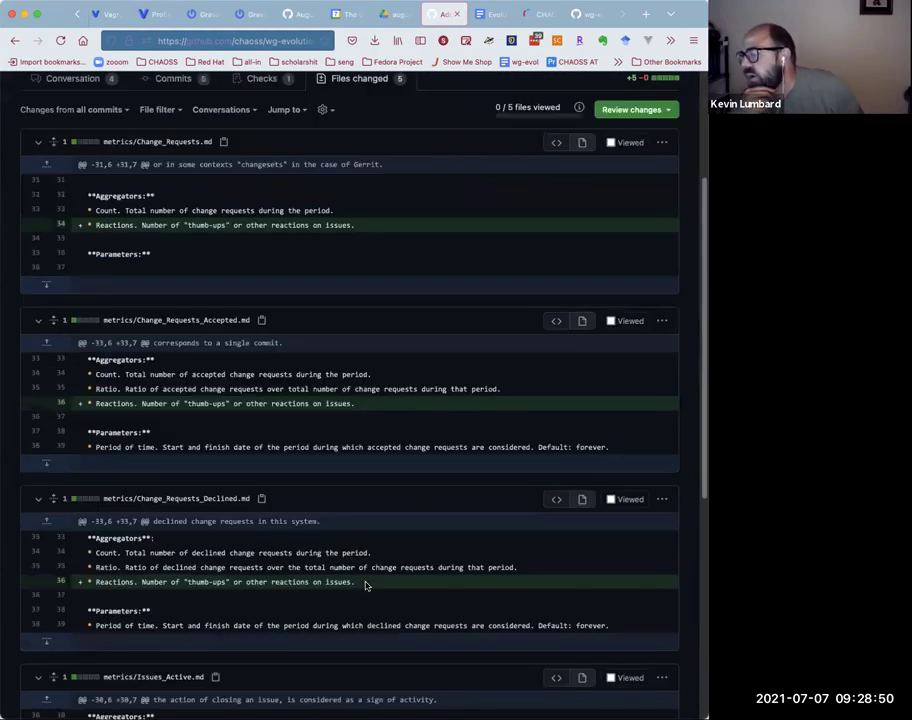
{"action": "scroll", "coordinate": [366, 586], "scroll_direction": "down", "scroll_amount": 2}
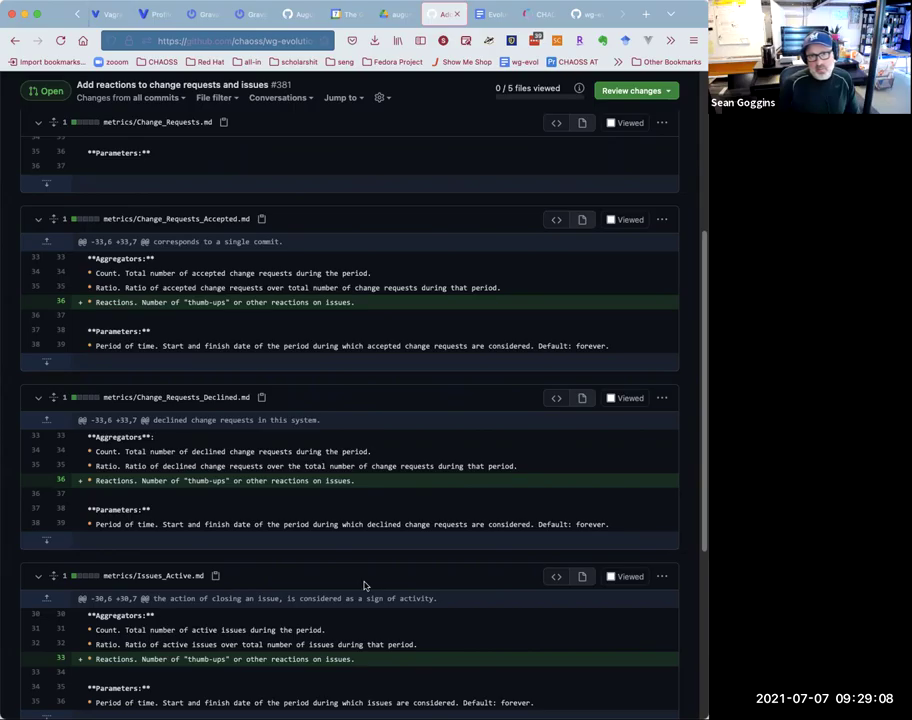
{"action": "scroll", "coordinate": [345, 550], "scroll_direction": "up", "scroll_amount": 5}
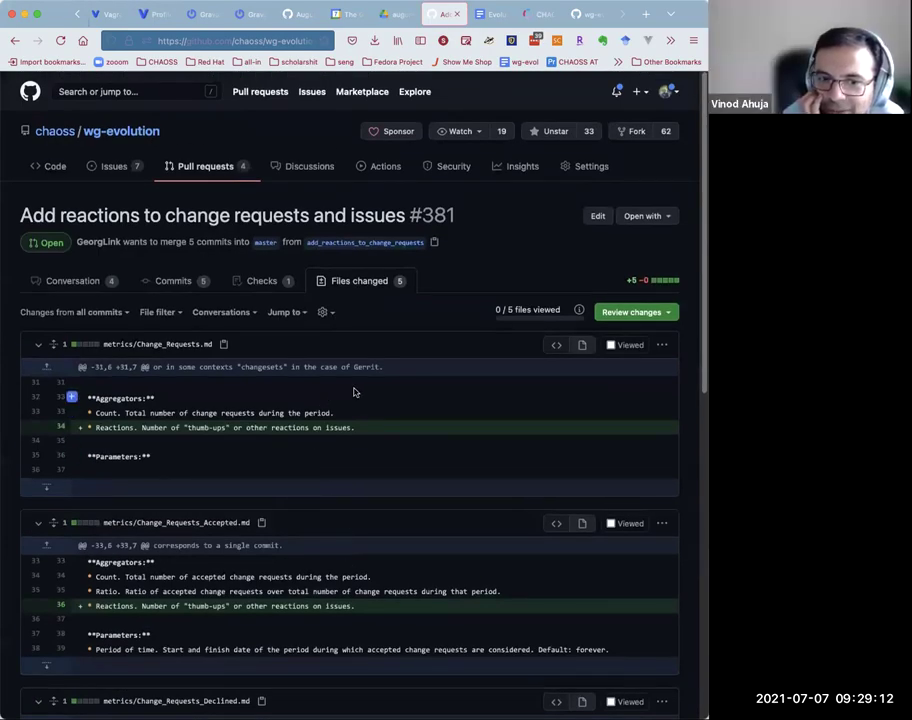
{"action": "scroll", "coordinate": [478, 421], "scroll_direction": "down", "scroll_amount": 10}
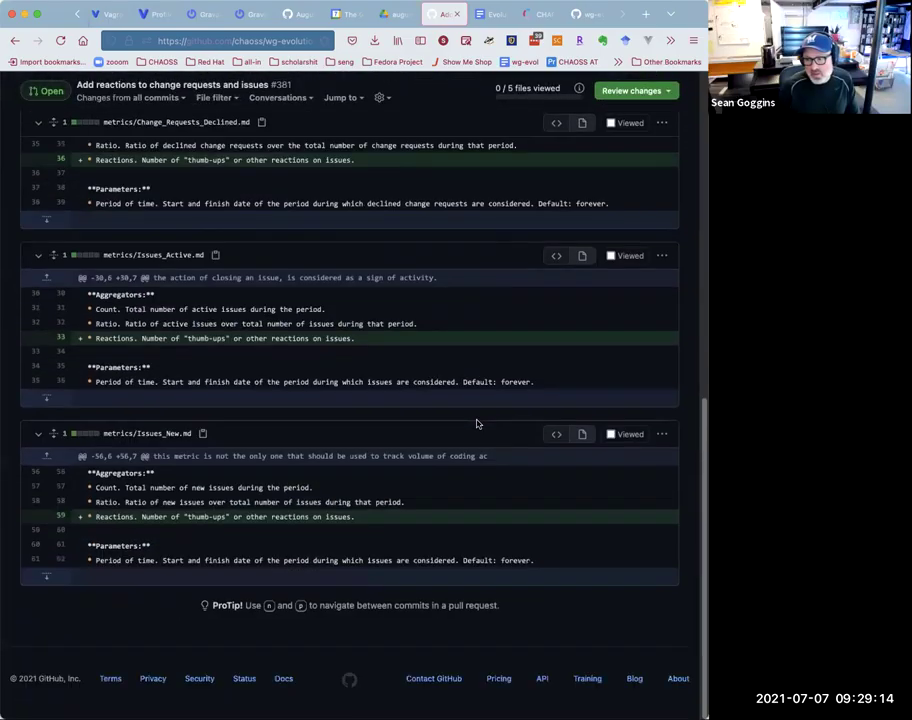
{"action": "scroll", "coordinate": [470, 420], "scroll_direction": "up", "scroll_amount": 15}
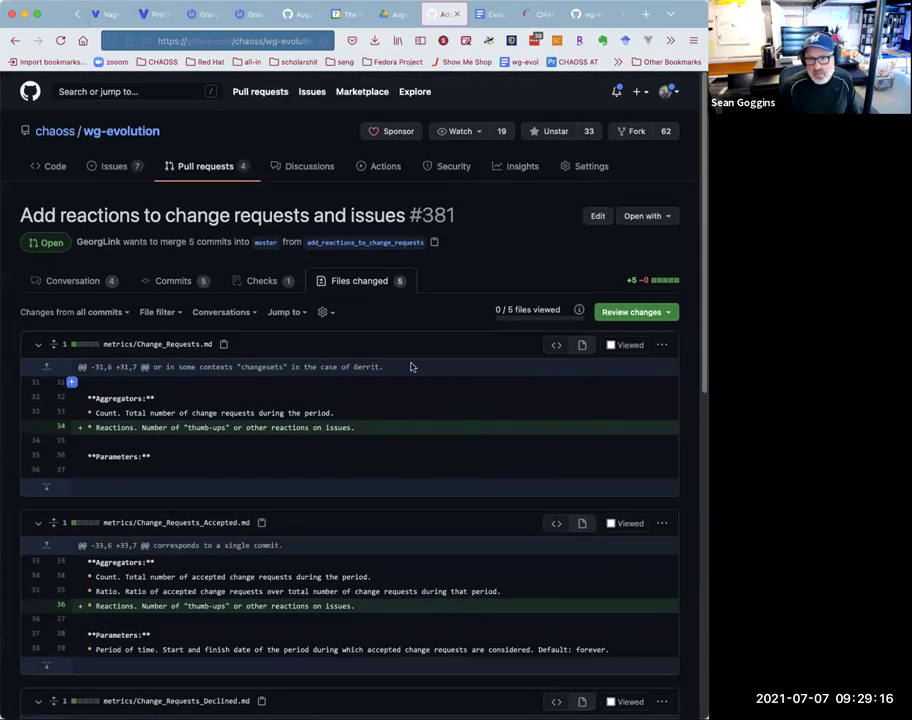
- Return to PR #381's conversation and open the reaction picker on its opening comment
{"action": "left_click", "coordinate": [88, 283]}
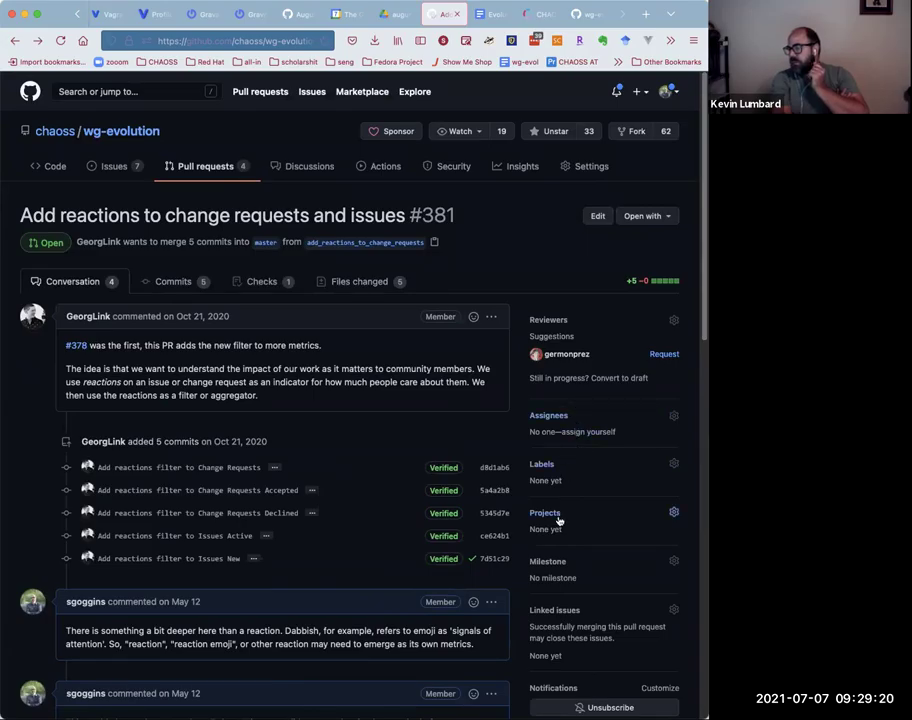
{"action": "scroll", "coordinate": [561, 521], "scroll_direction": "down", "scroll_amount": 1}
{"action": "scroll", "coordinate": [561, 521], "scroll_direction": "down", "scroll_amount": 5}
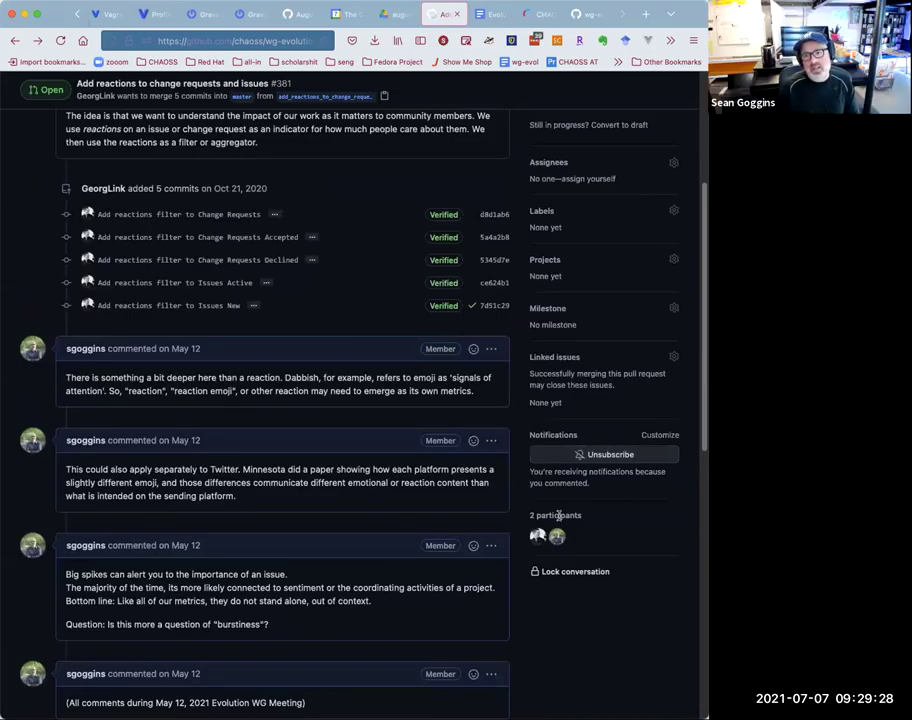
{"action": "scroll", "coordinate": [560, 515], "scroll_direction": "up", "scroll_amount": 5}
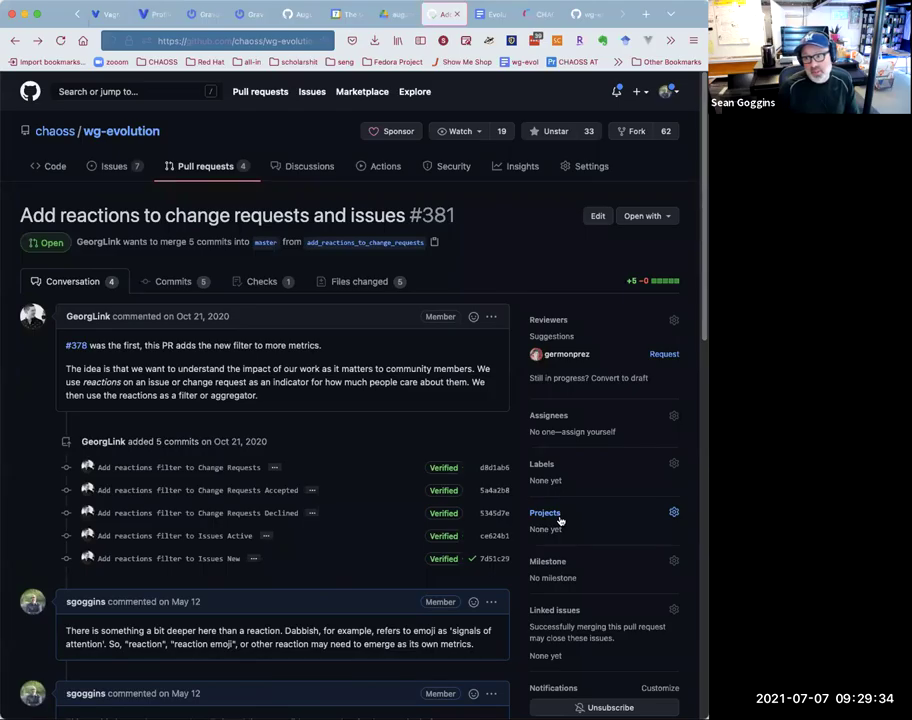
{"action": "left_click", "coordinate": [473, 317]}
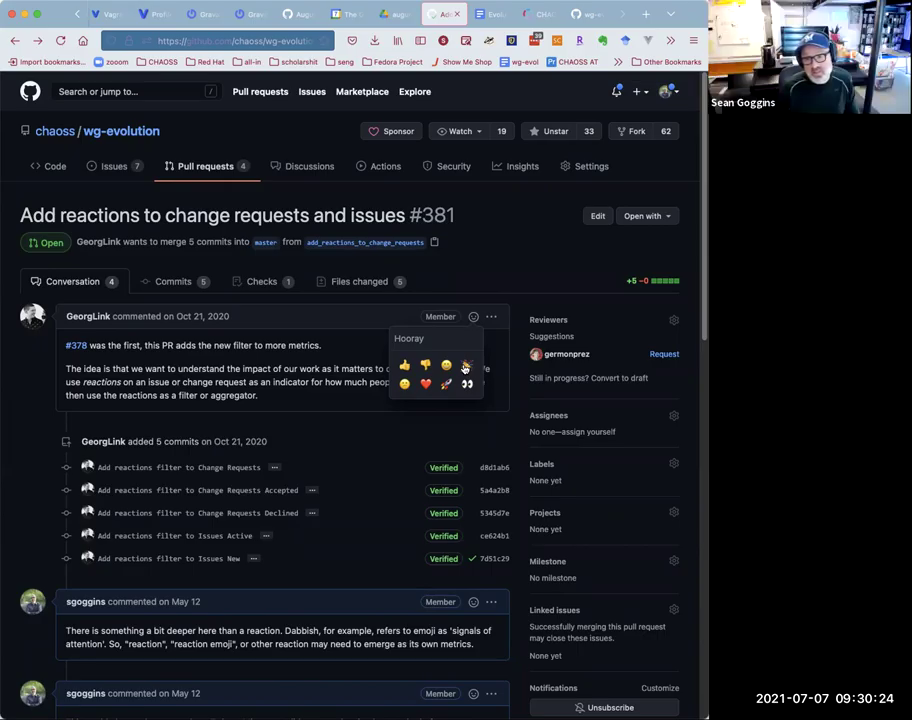
{"action": "left_click", "coordinate": [482, 303]}
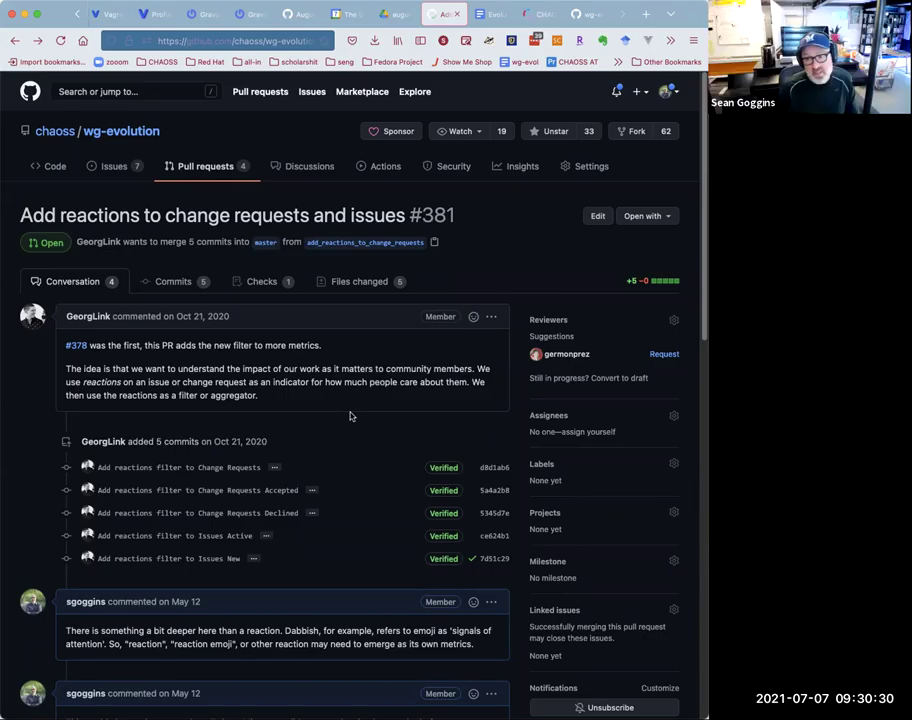
{"action": "left_click", "coordinate": [367, 288]}
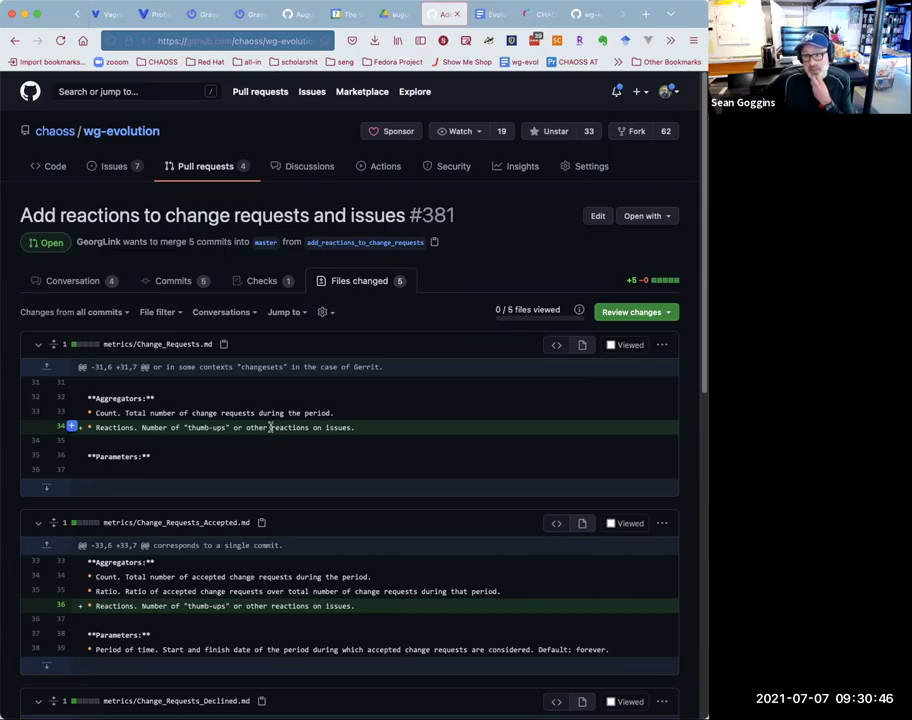
{"action": "left_click", "coordinate": [92, 287]}
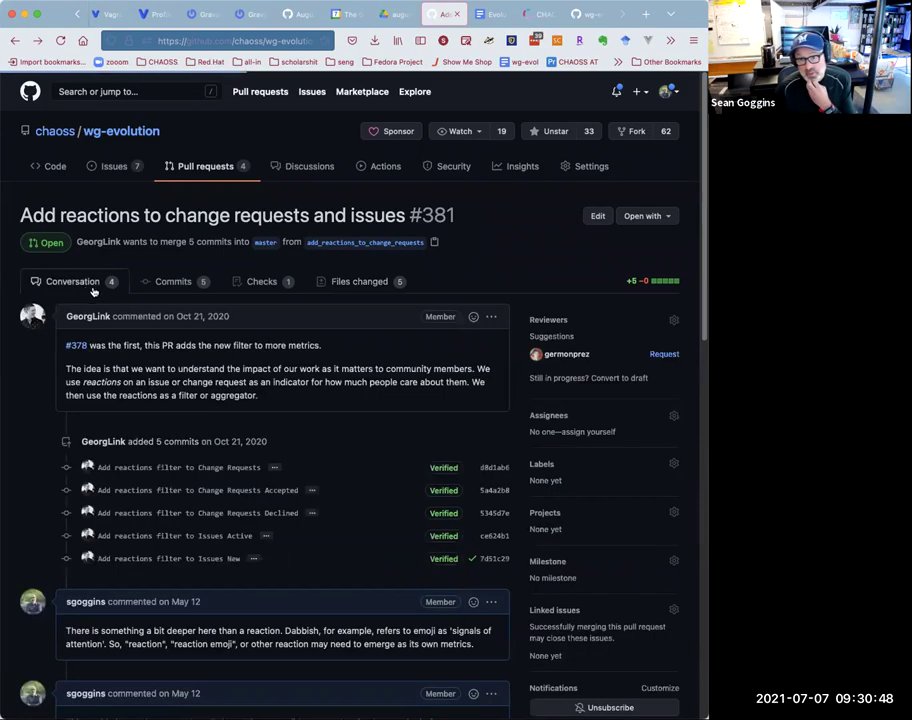
{"action": "left_click", "coordinate": [476, 317]}
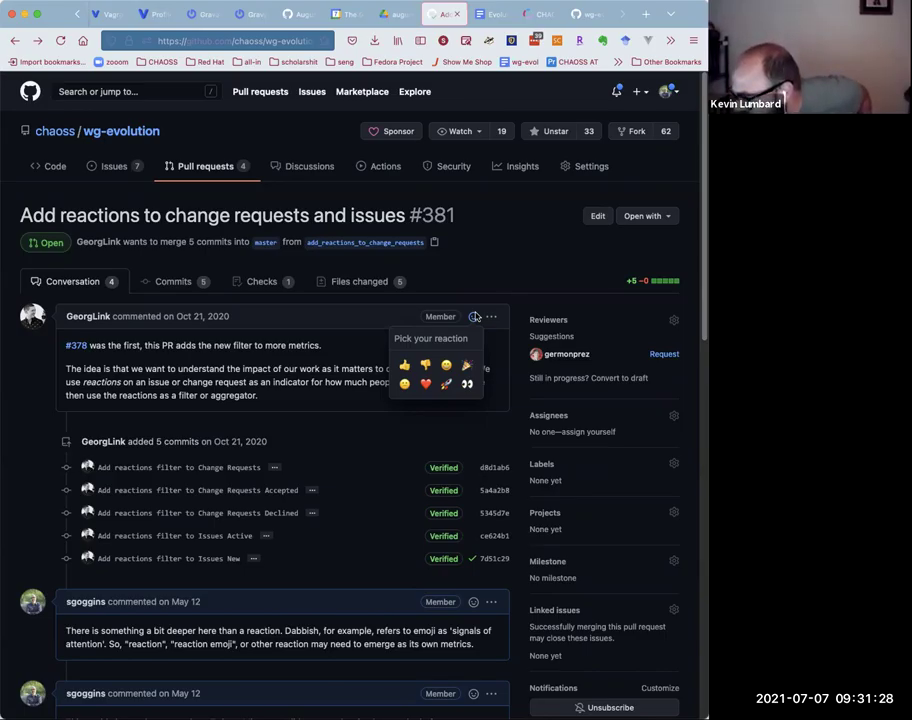
- Close the reaction picker on PR #381 and scroll through its conversation
{"action": "left_click", "coordinate": [343, 504]}
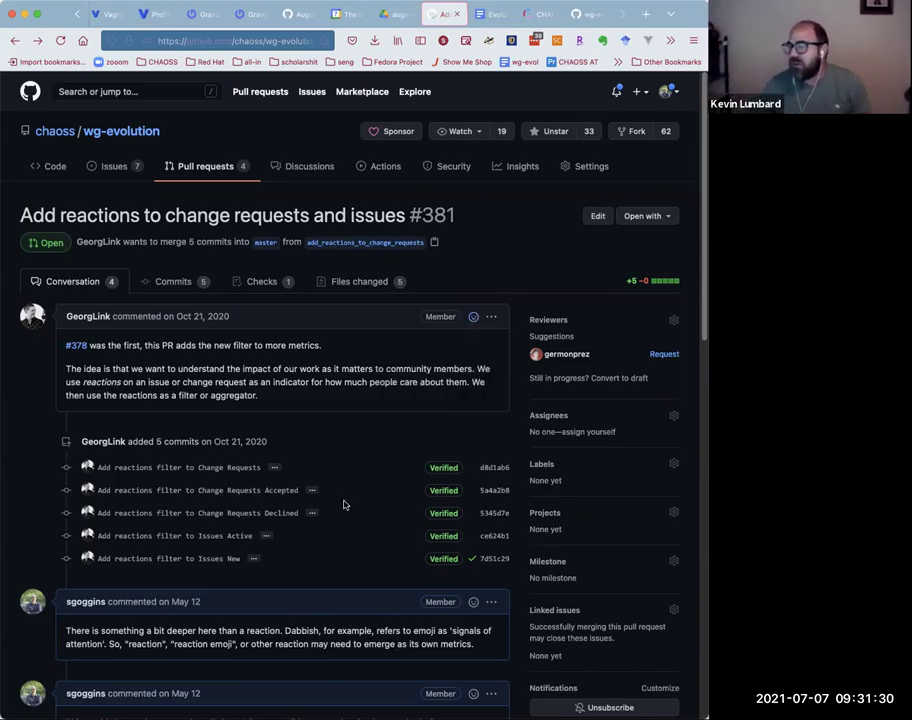
{"action": "scroll", "coordinate": [343, 504], "scroll_direction": "down", "scroll_amount": 4}
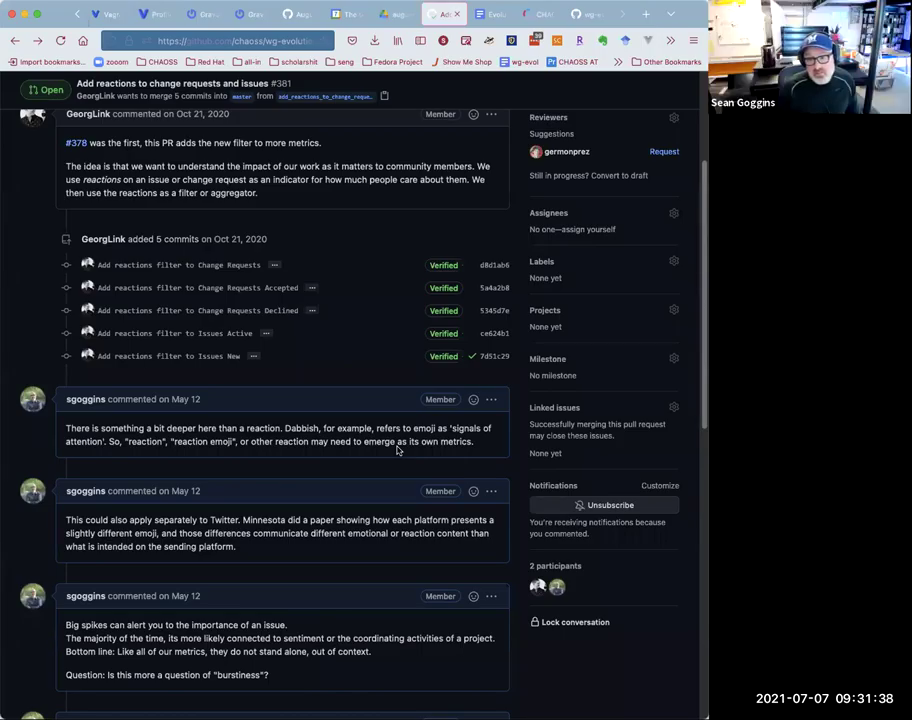
{"action": "scroll", "coordinate": [390, 470], "scroll_direction": "up", "scroll_amount": 5}
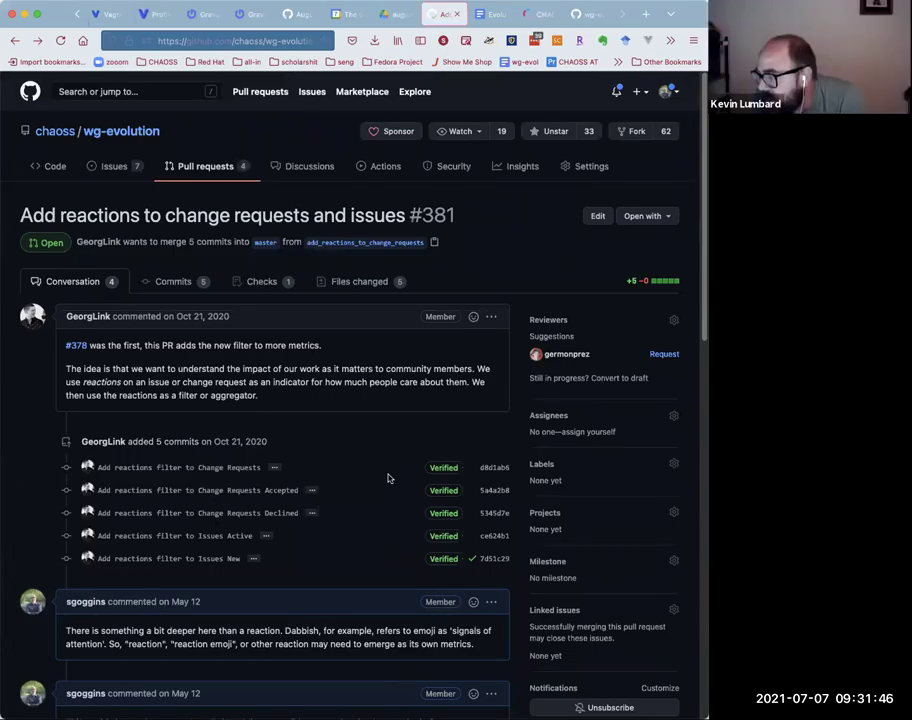
{"action": "scroll", "coordinate": [389, 478], "scroll_direction": "down", "scroll_amount": 5}
{"action": "scroll", "coordinate": [389, 476], "scroll_direction": "up", "scroll_amount": 5}
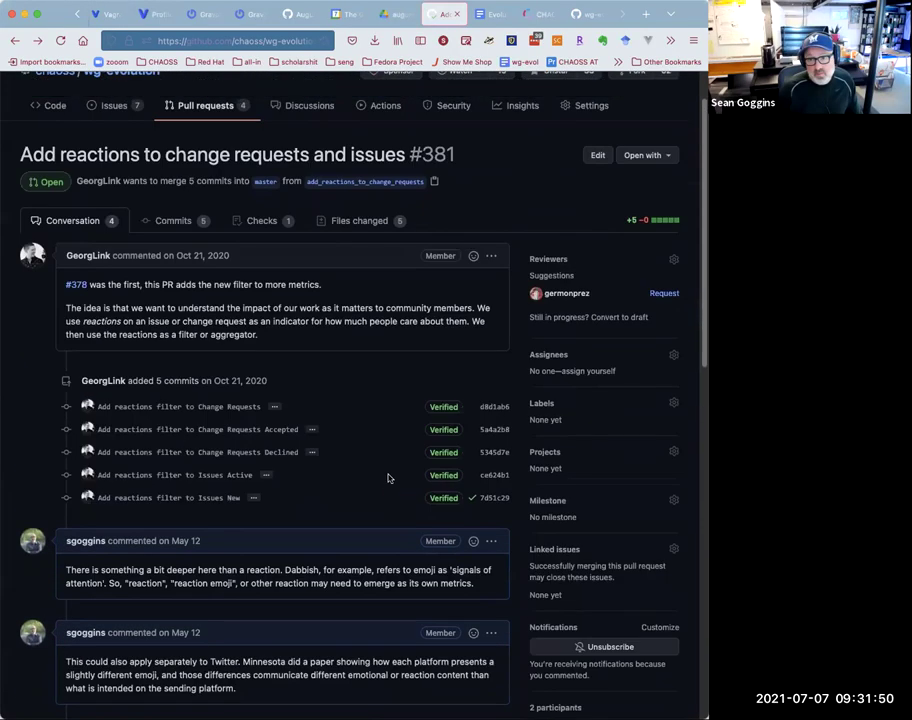
- Review PR #381's Files changed diffs, then return to the Evolution-Minutes meeting notes
{"action": "left_click", "coordinate": [366, 281]}
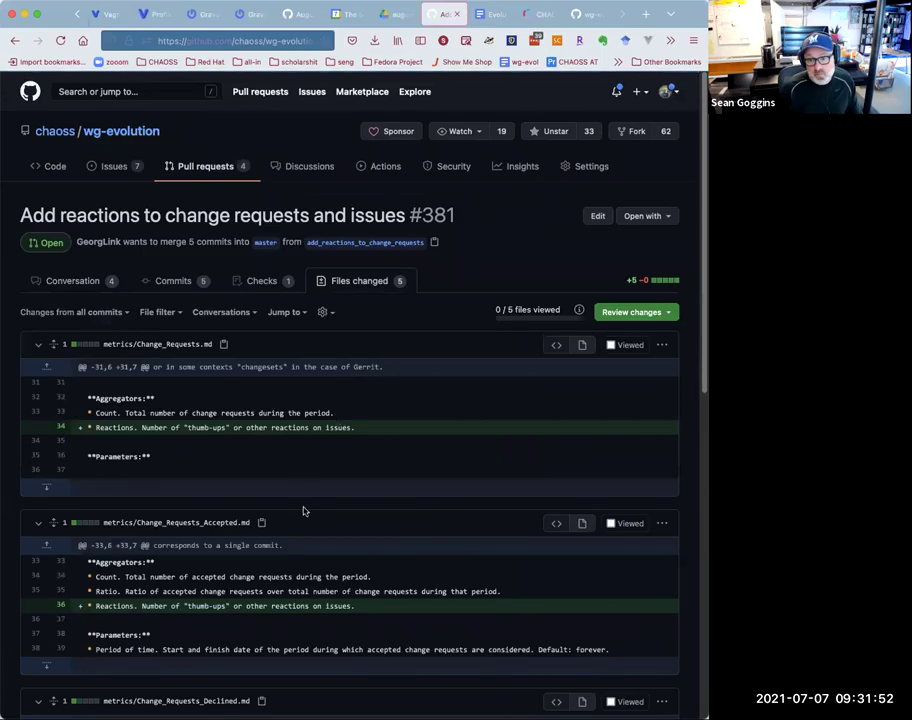
{"action": "scroll", "coordinate": [305, 511], "scroll_direction": "down", "scroll_amount": 10}
{"action": "scroll", "coordinate": [303, 509], "scroll_direction": "down", "scroll_amount": 3}
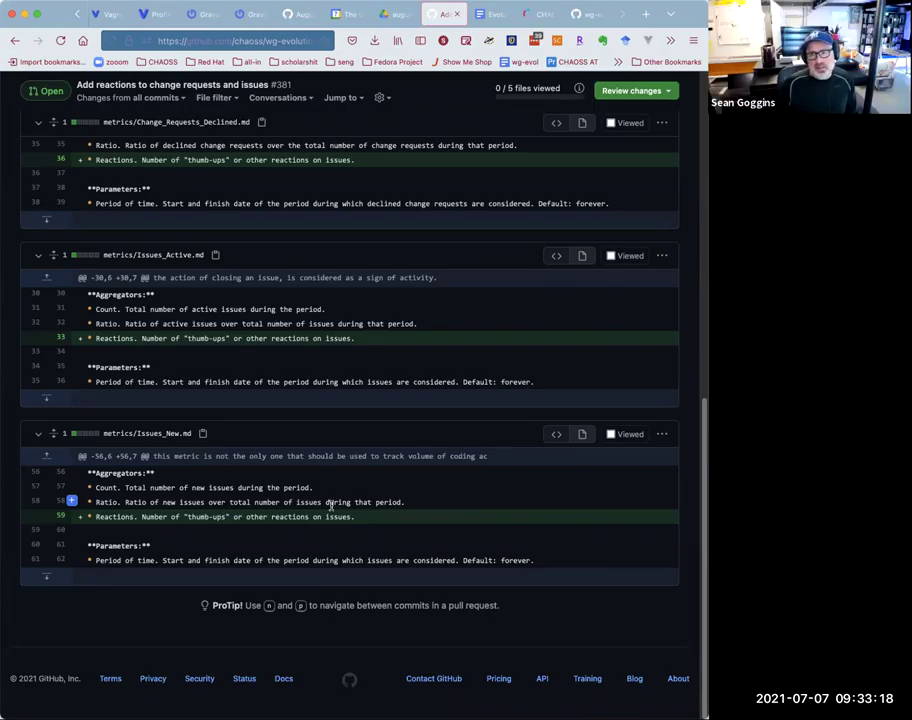
{"action": "scroll", "coordinate": [330, 505], "scroll_direction": "up", "scroll_amount": 15}
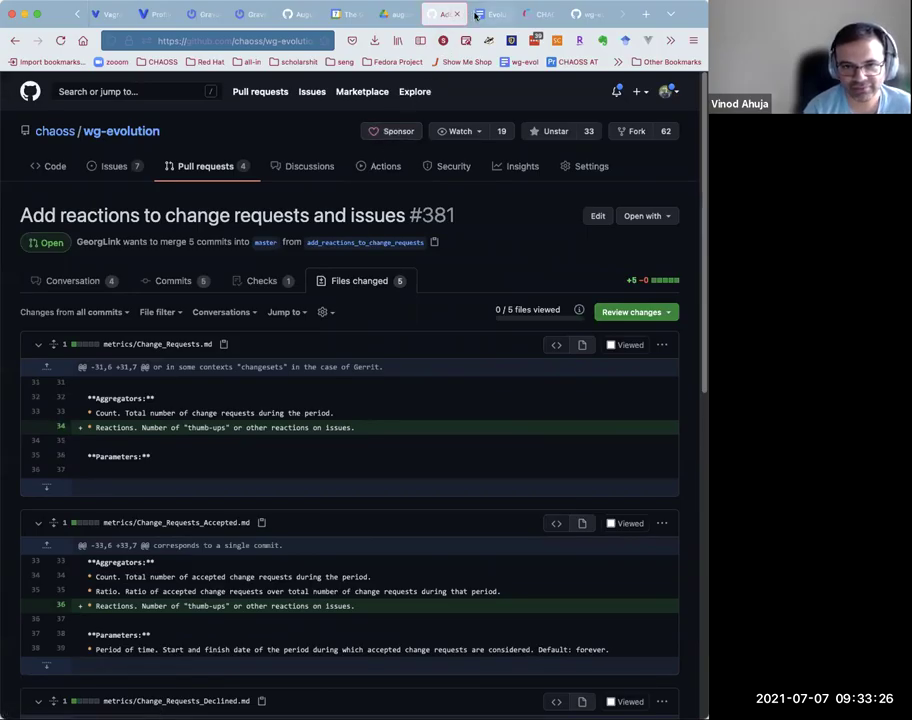
{"action": "key", "text": "ctrl+Tab"}
{"action": "scroll", "coordinate": [307, 190], "scroll_direction": "up", "scroll_amount": 2}
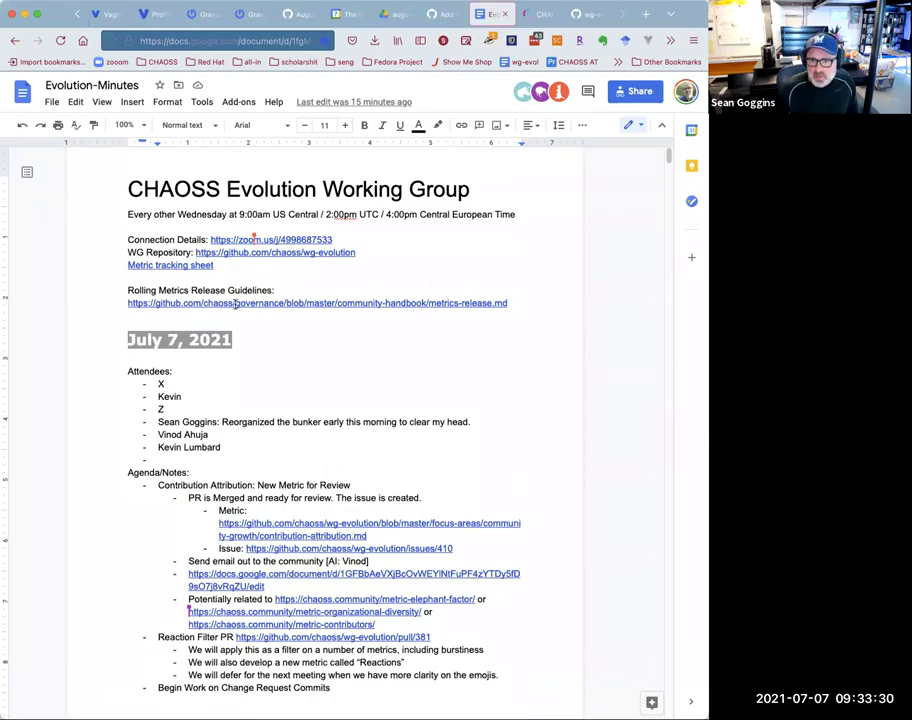
- Open the minutes' Metric tracking sheet link in a new tab
{"action": "left_click", "coordinate": [175, 265]}
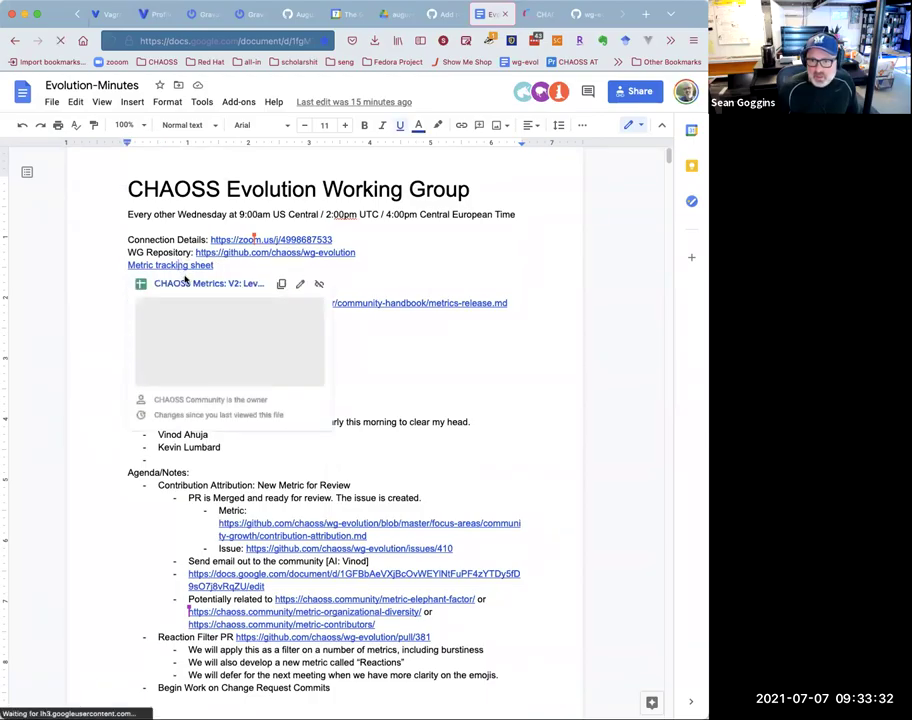
{"action": "left_click", "coordinate": [186, 284]}
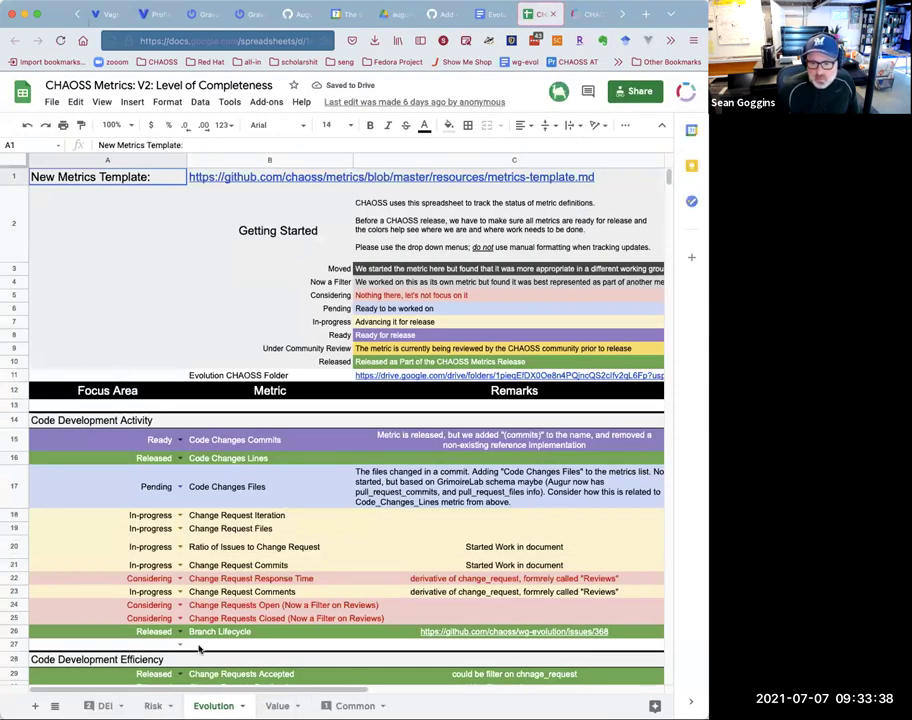
- Search the Evolution sheet for "reaction" and select the Reactions and Emoji remarks (C46) and status (A46) cells
{"action": "left_click", "coordinate": [228, 526]}
{"action": "key", "text": "ctrl+f"}
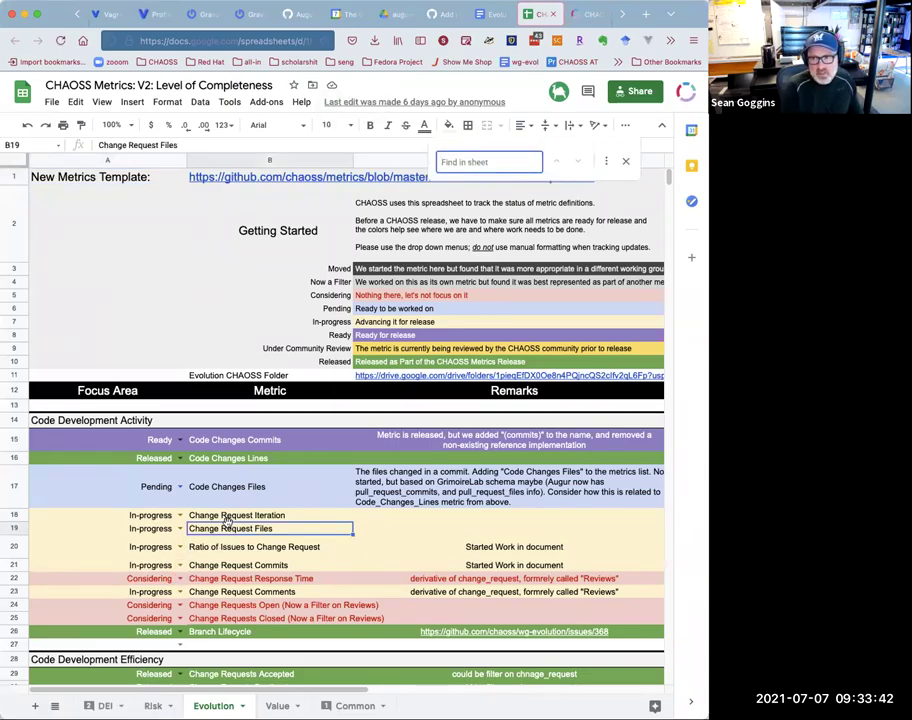
{"action": "type", "text": "reaction"}
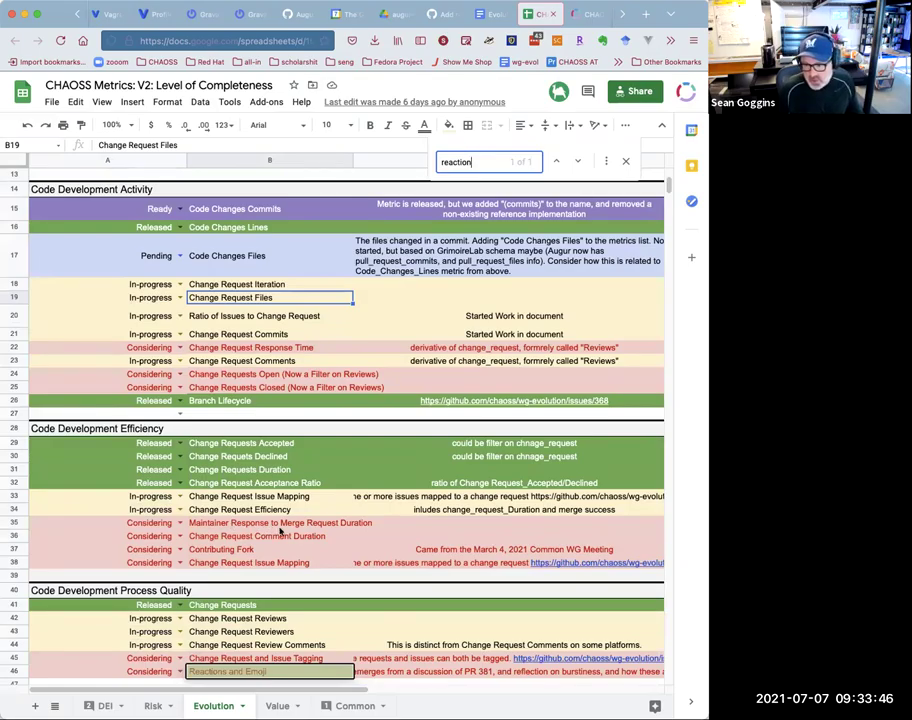
{"action": "scroll", "coordinate": [295, 529], "scroll_direction": "down", "scroll_amount": 5}
{"action": "left_click", "coordinate": [414, 488]}
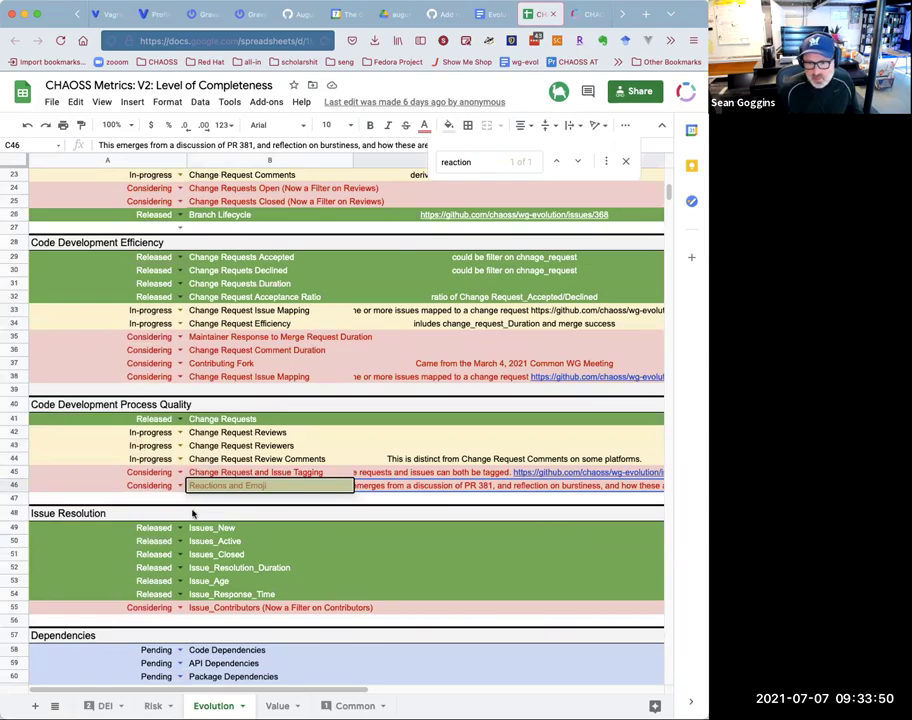
{"action": "left_click", "coordinate": [166, 490]}
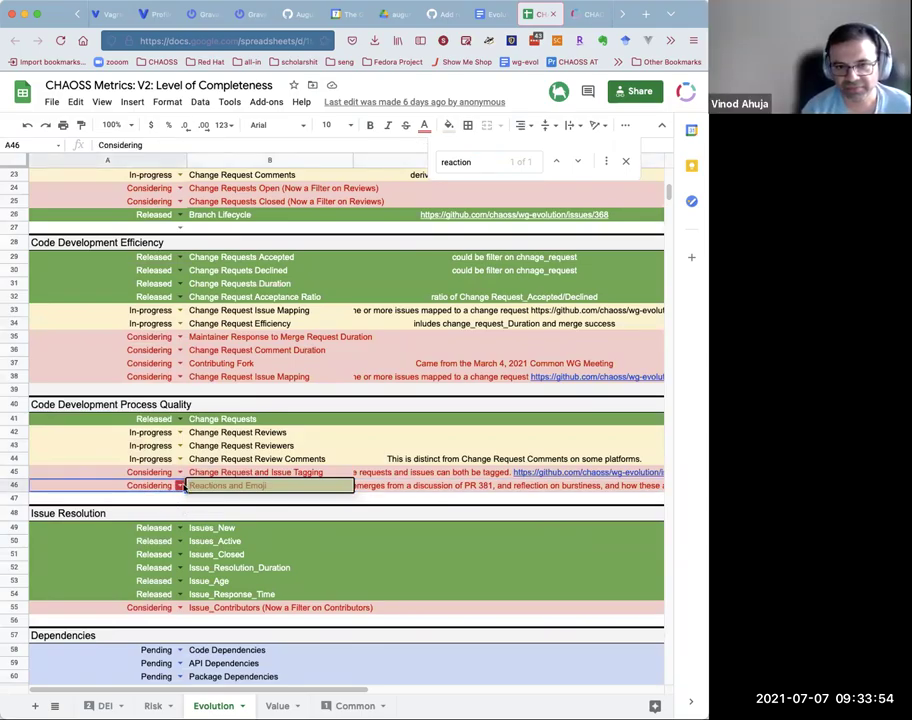
- Check the A46 status options and close them, leaving Reactions and Emoji at Considering
{"action": "left_click", "coordinate": [181, 485]}
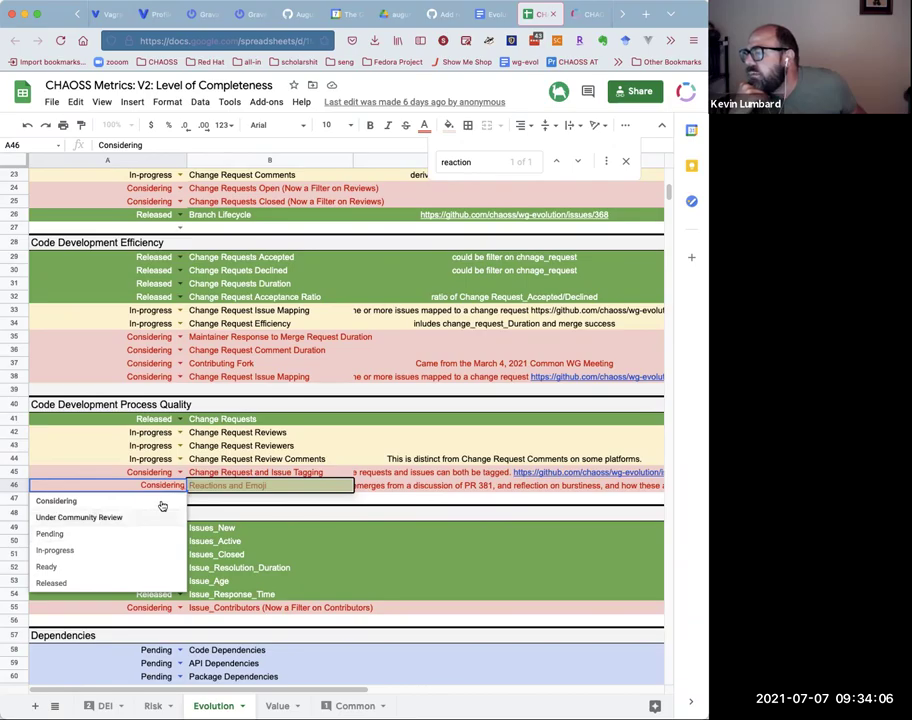
{"action": "left_click", "coordinate": [160, 459]}
{"action": "scroll", "coordinate": [160, 461], "scroll_direction": "up", "scroll_amount": 2}
{"action": "scroll", "coordinate": [160, 459], "scroll_direction": "up", "scroll_amount": 5}
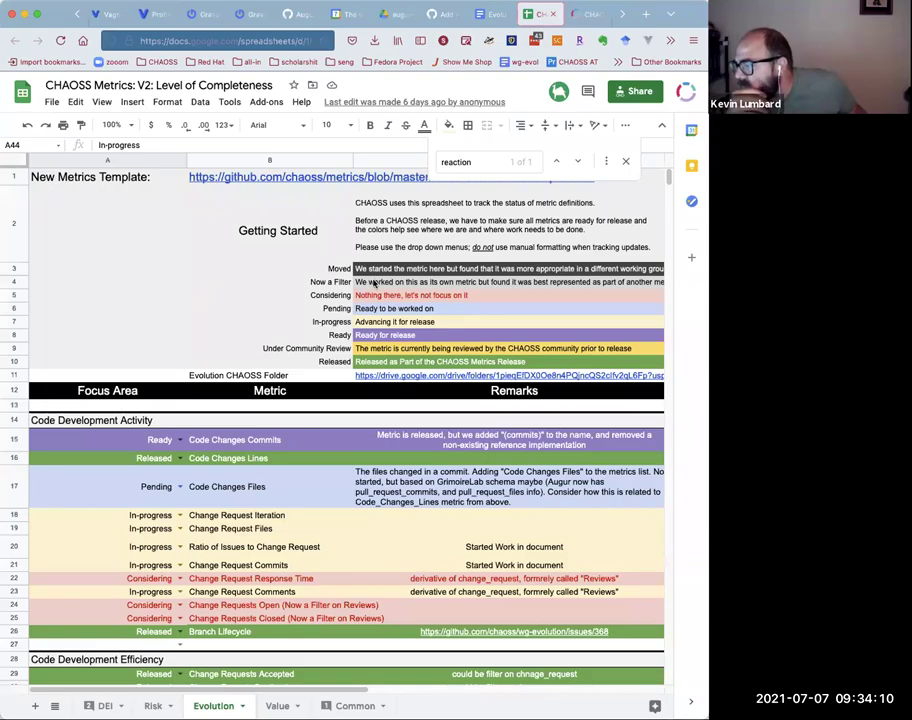
- Read the Considering and Pending legend descriptions, then return to the Evolution-Minutes notes
{"action": "left_click", "coordinate": [373, 296]}
{"action": "left_click", "coordinate": [380, 310]}
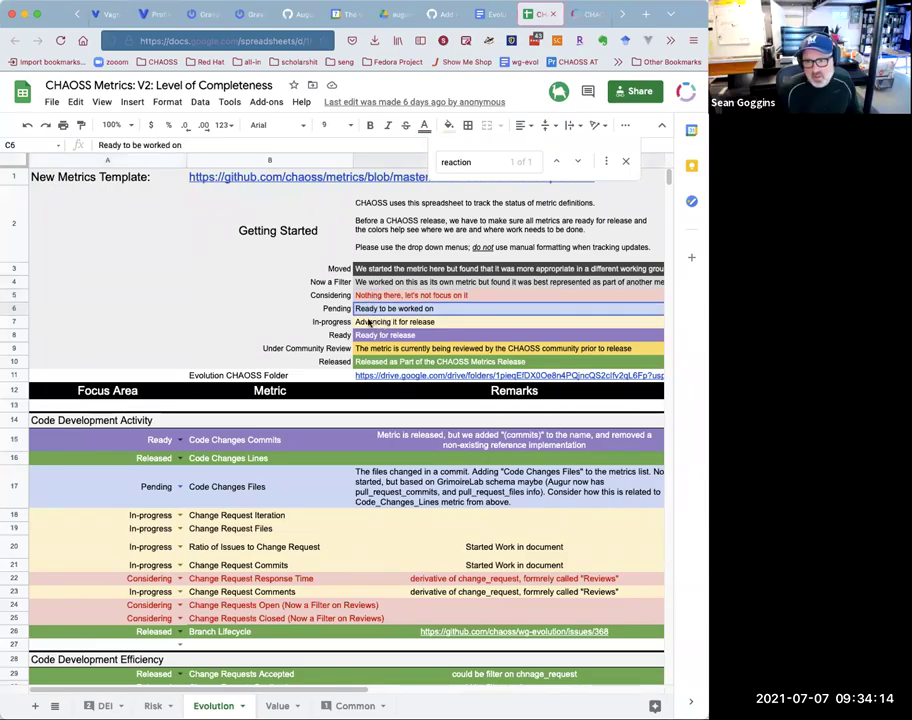
{"action": "scroll", "coordinate": [314, 371], "scroll_direction": "down", "scroll_amount": 5}
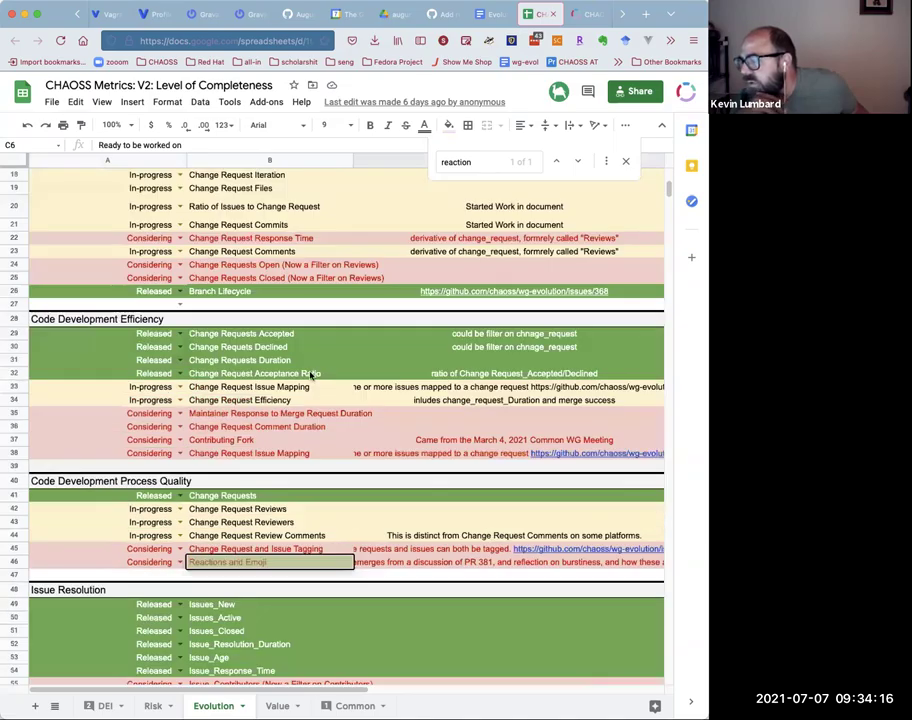
{"action": "scroll", "coordinate": [312, 375], "scroll_direction": "up", "scroll_amount": 2}
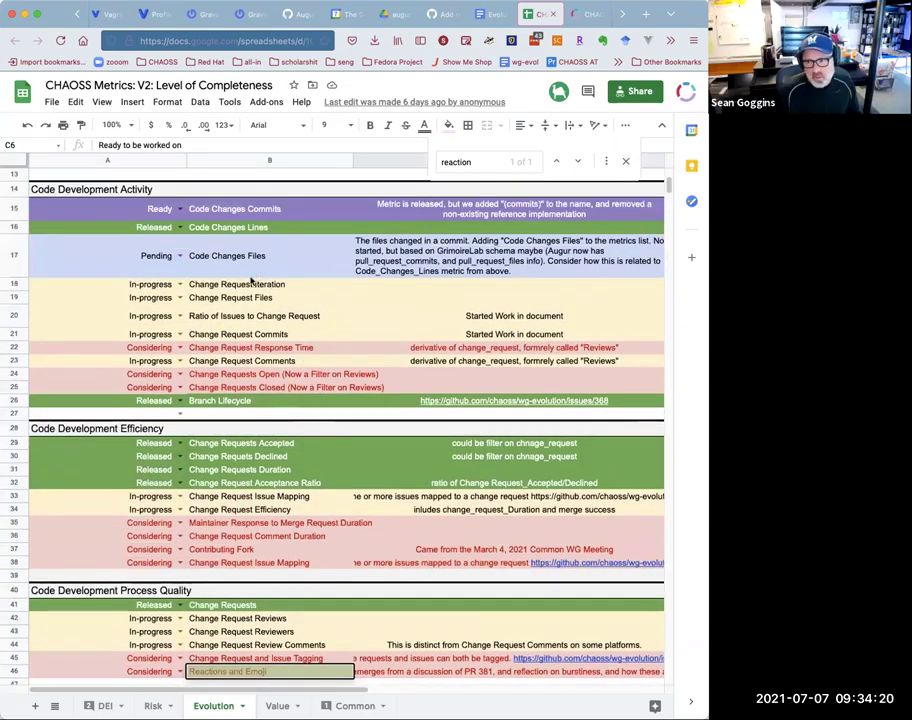
{"action": "scroll", "coordinate": [241, 397], "scroll_direction": "down", "scroll_amount": 3}
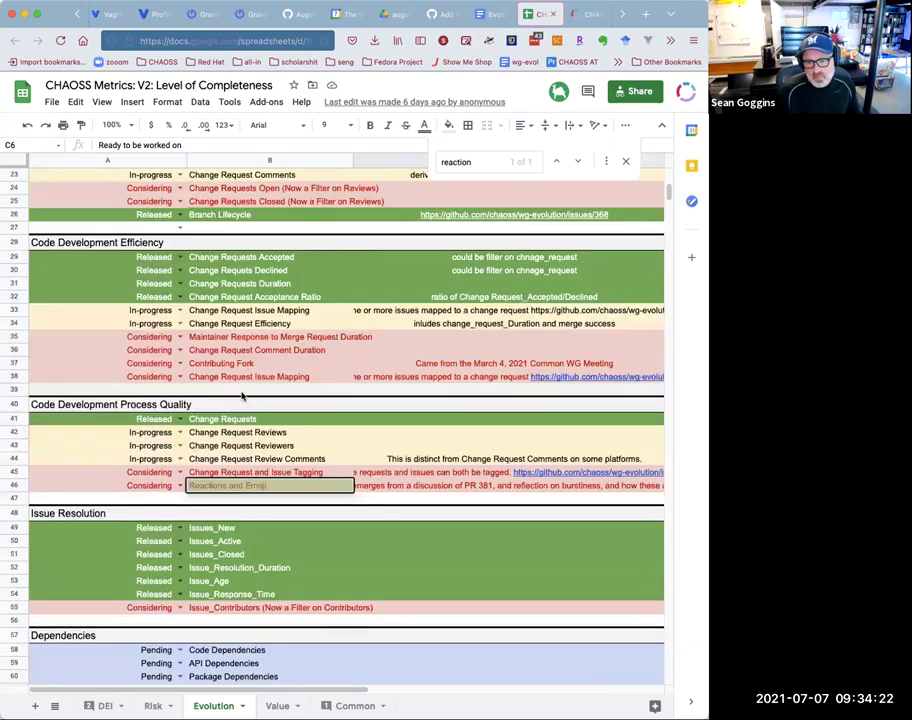
{"action": "left_click", "coordinate": [408, 489]}
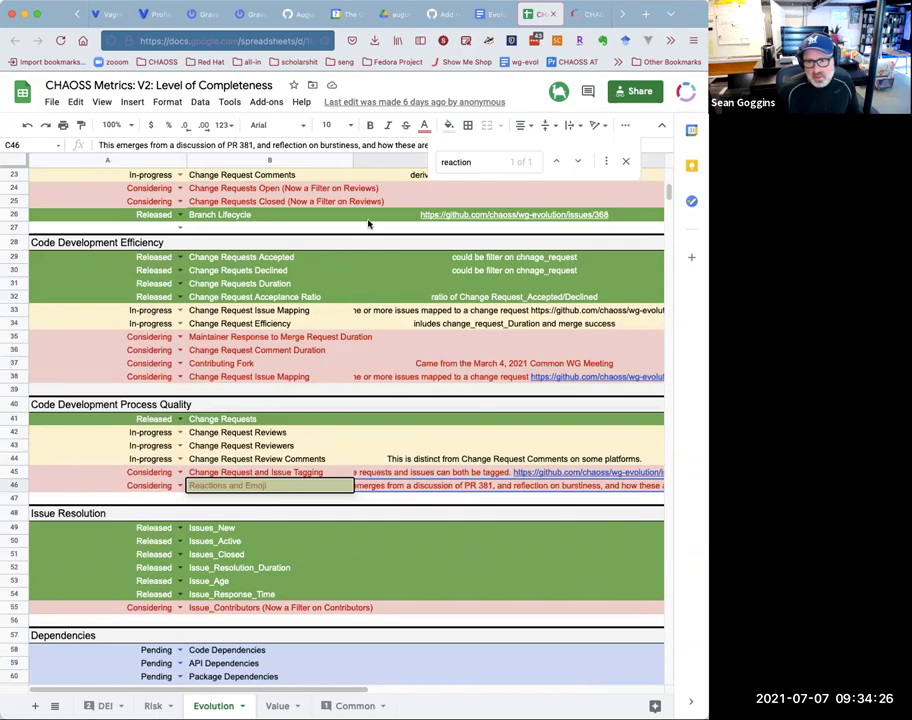
{"action": "left_click", "coordinate": [487, 14]}
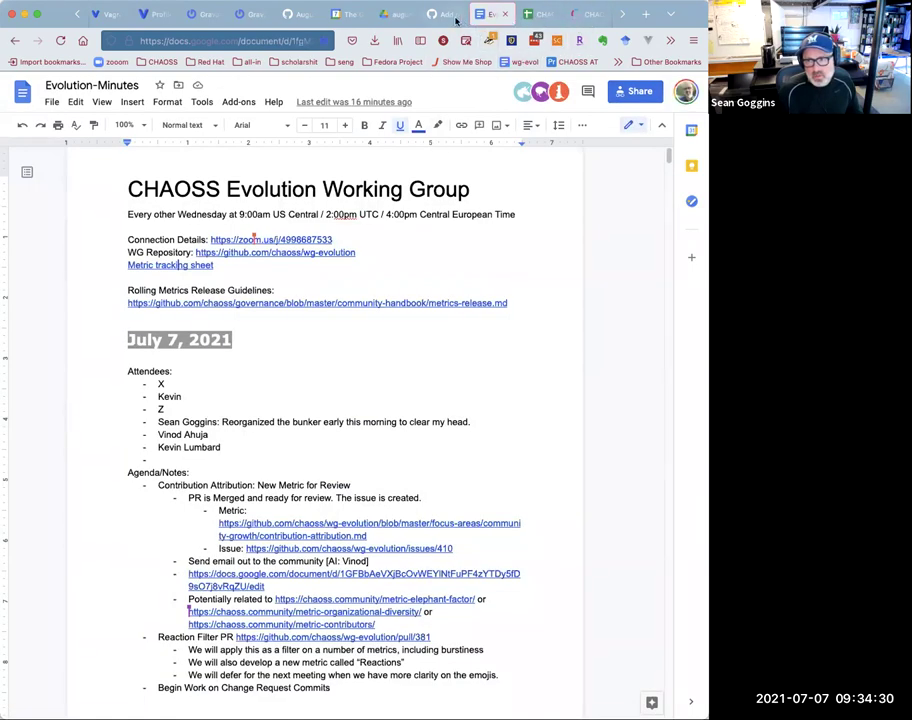
- Return to PR #381 and scroll its Conversation down to the merge conflicts and comment box
{"action": "left_click", "coordinate": [449, 17]}
{"action": "scroll", "coordinate": [295, 320], "scroll_direction": "down", "scroll_amount": 10}
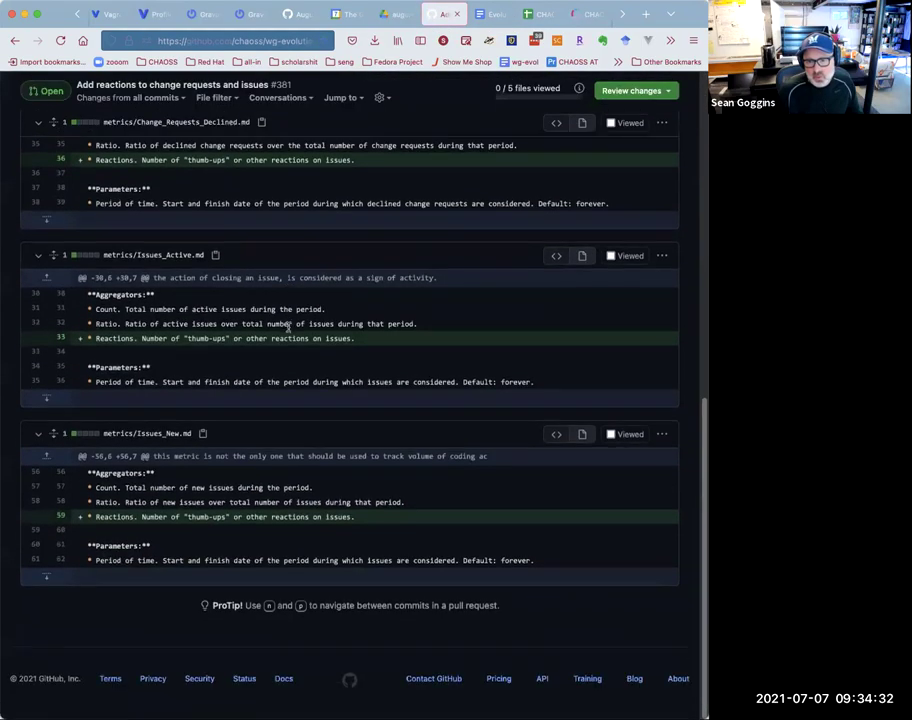
{"action": "scroll", "coordinate": [294, 328], "scroll_direction": "up", "scroll_amount": 10}
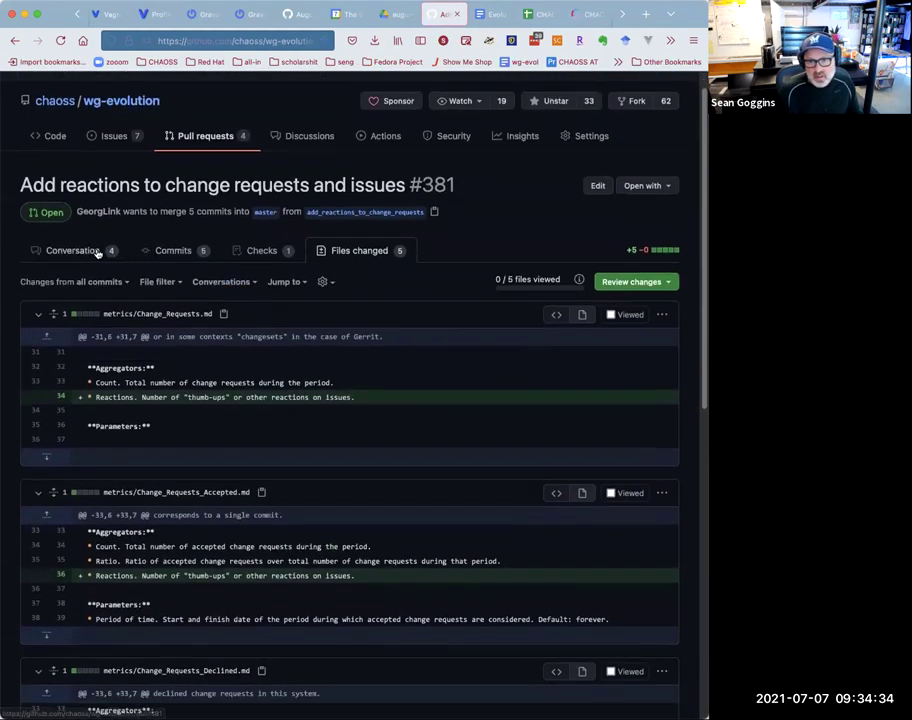
{"action": "left_click", "coordinate": [97, 253]}
{"action": "scroll", "coordinate": [230, 345], "scroll_direction": "down", "scroll_amount": 5}
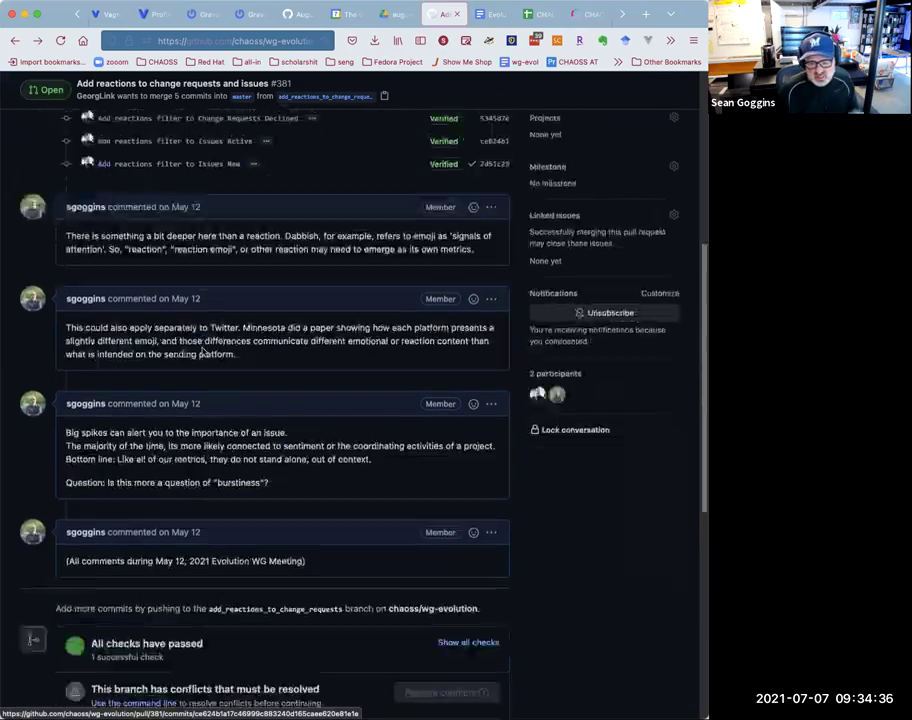
{"action": "scroll", "coordinate": [196, 360], "scroll_direction": "down", "scroll_amount": 4}
{"action": "scroll", "coordinate": [194, 450], "scroll_direction": "down", "scroll_amount": 5}
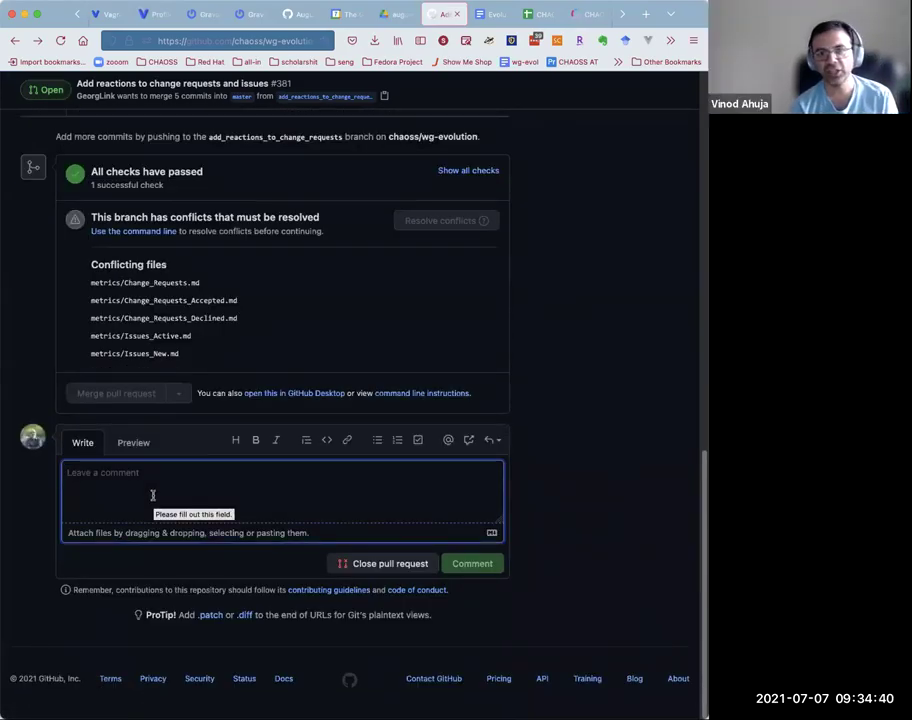
- Write the PR #381 comment: after several meetings, reactions need a Goal/Question/Metric approach and were added to the metrics list
{"action": "type", "text": "The Evolution Working Grou dis"}
{"action": "key", "text": "BackSpace"}
{"action": "key", "text": "BackSpace"}
{"action": "type", "text": "dis"}
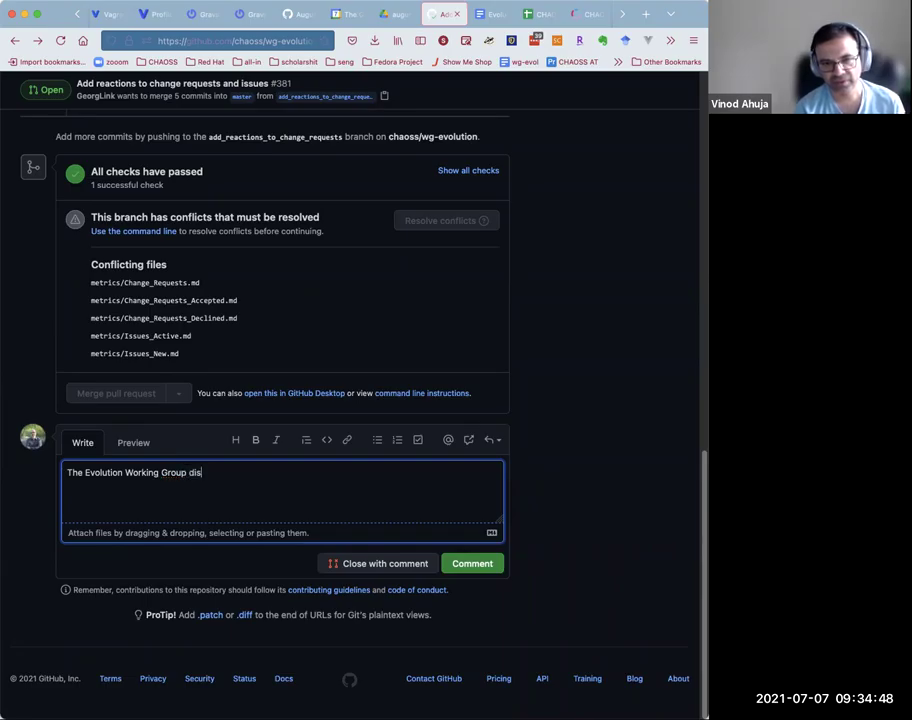
{"action": "type", "text": "cussed this in s"}
{"action": "type", "text": "everal meetings "}
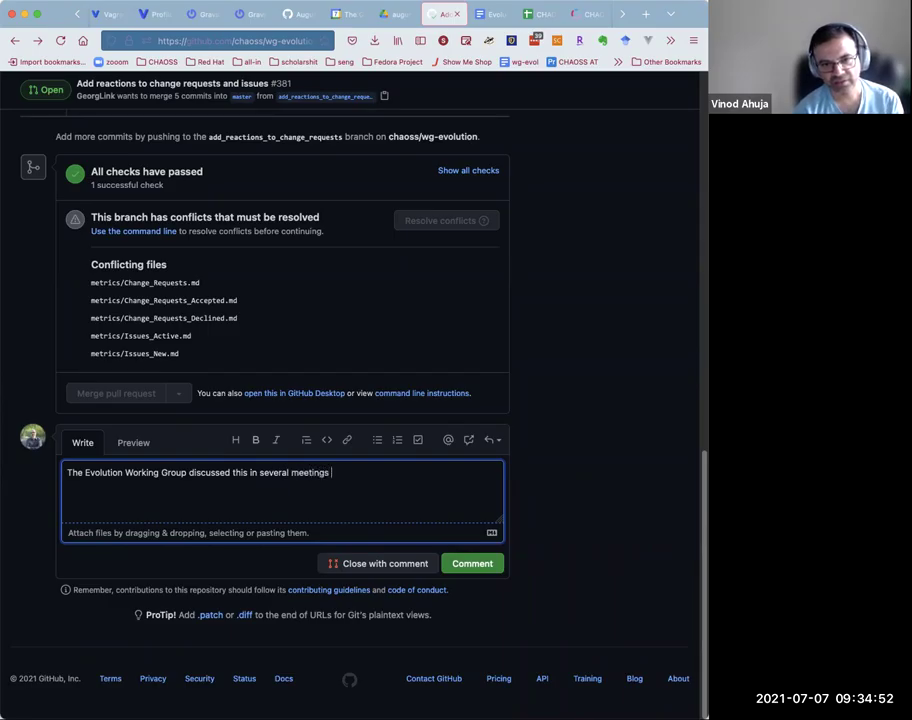
{"action": "type", "text": "and determi"}
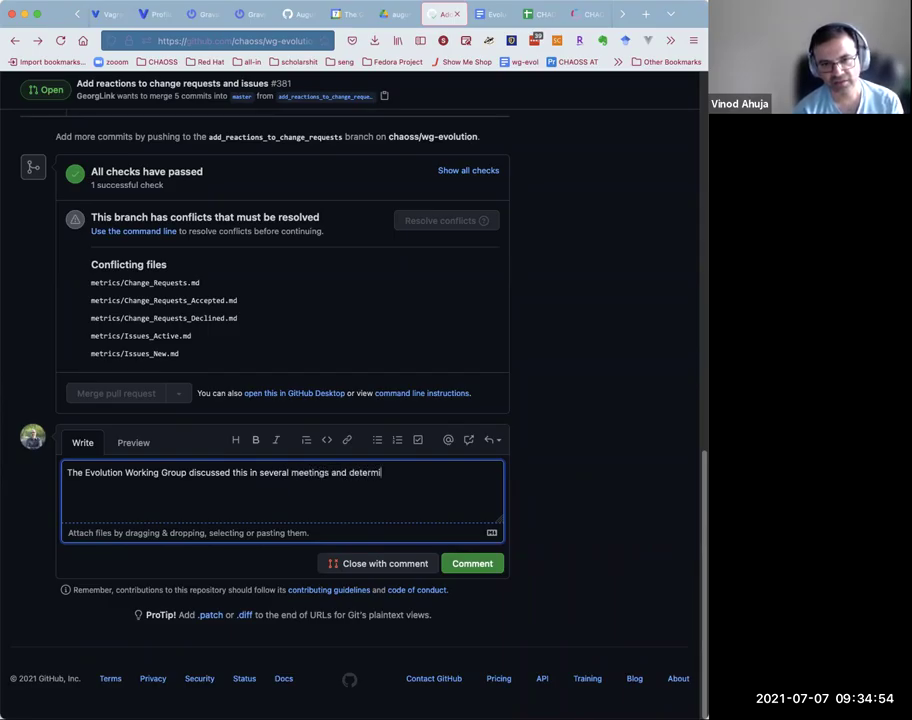
{"action": "type", "text": "ned that e"}
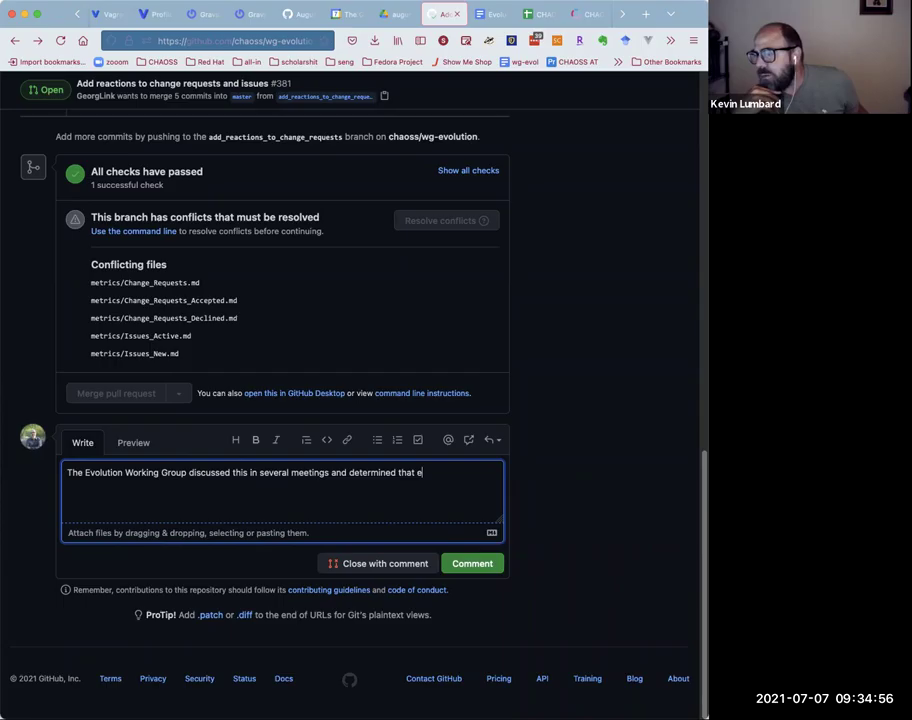
{"action": "type", "text": "nough"}
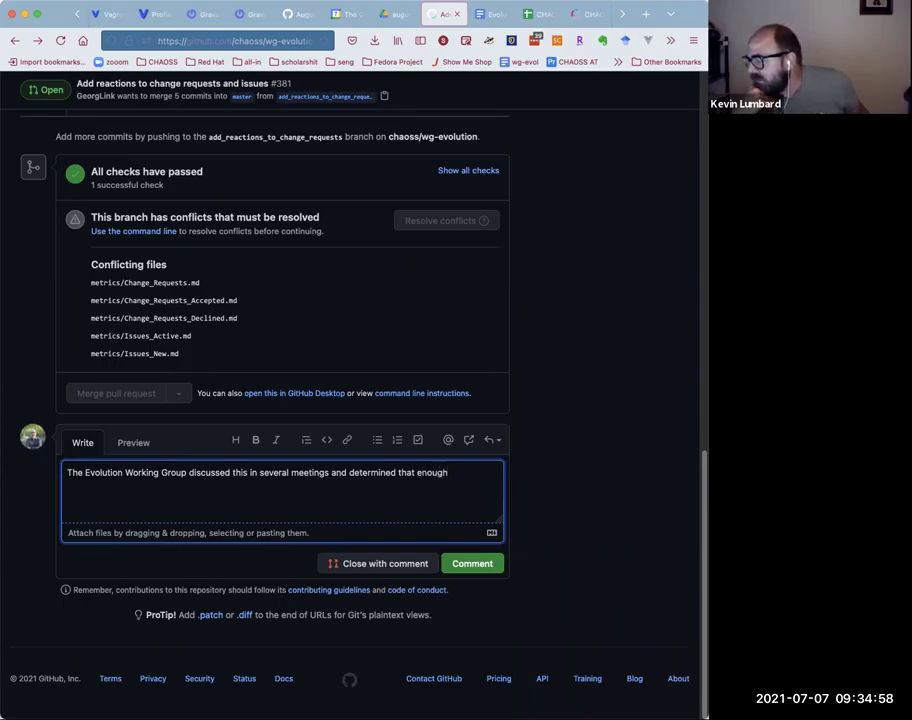
{"action": "key", "text": "BackSpace"}
{"action": "key", "text": "BackSpace"}
{"action": "key", "text": "BackSpace"}
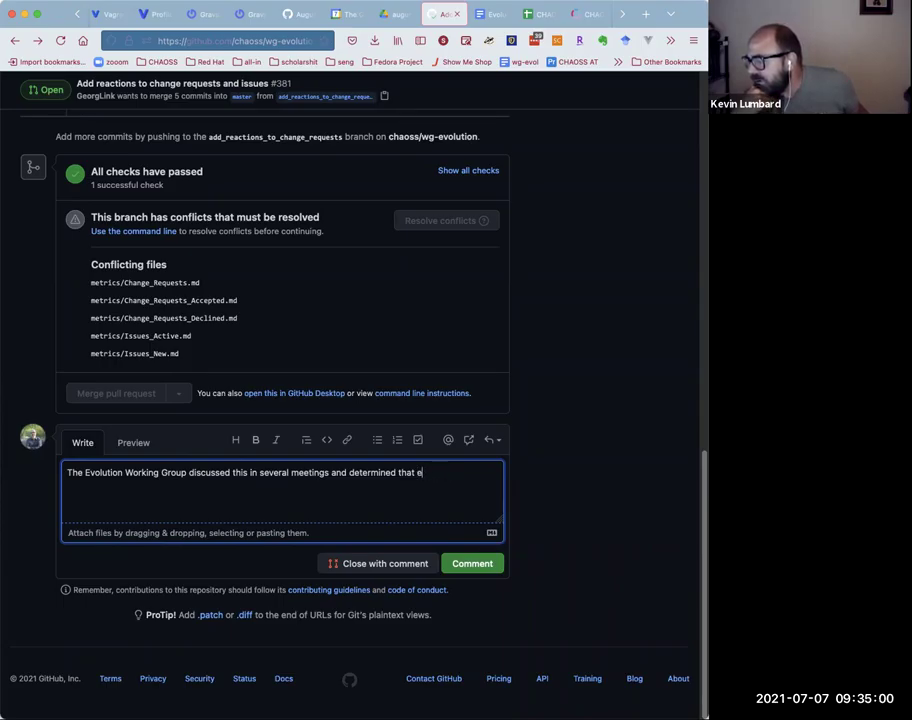
{"action": "type", "text": "reactions have"}
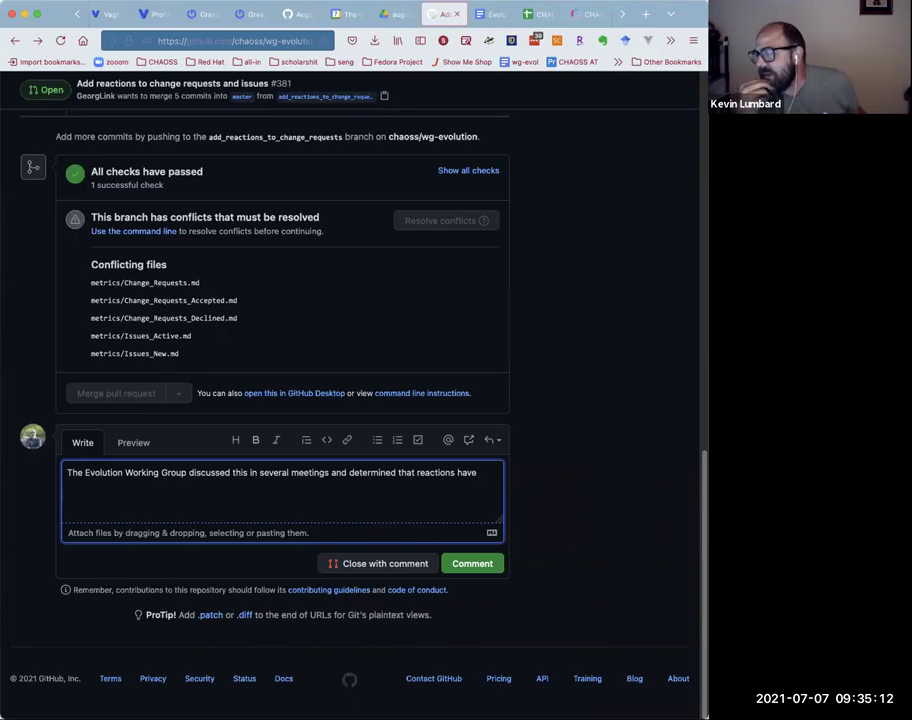
{"action": "key", "text": "BackSpace"}
{"action": "key", "text": "BackSpace"}
{"action": "key", "text": "BackSpace"}
{"action": "type", "text": "will required "}
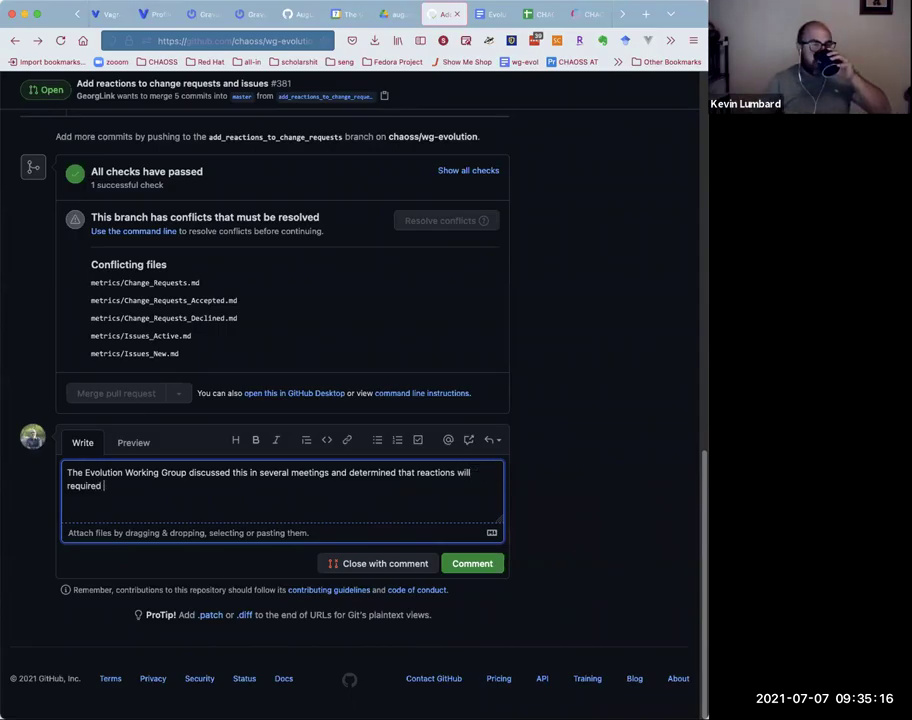
{"action": "type", "text": "a"}
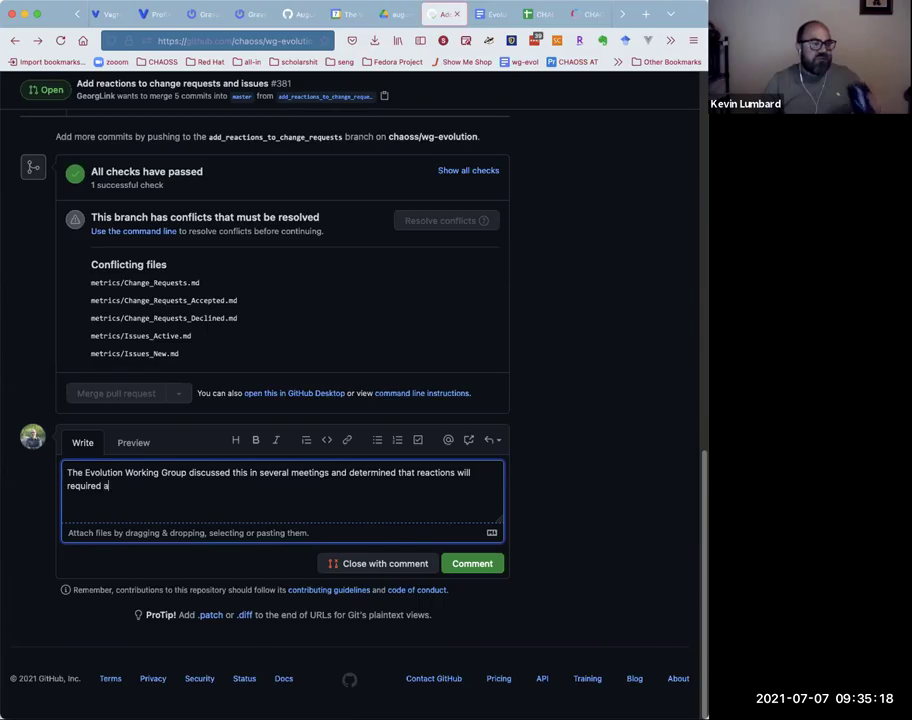
{"action": "type", "text": " \"Goal"}
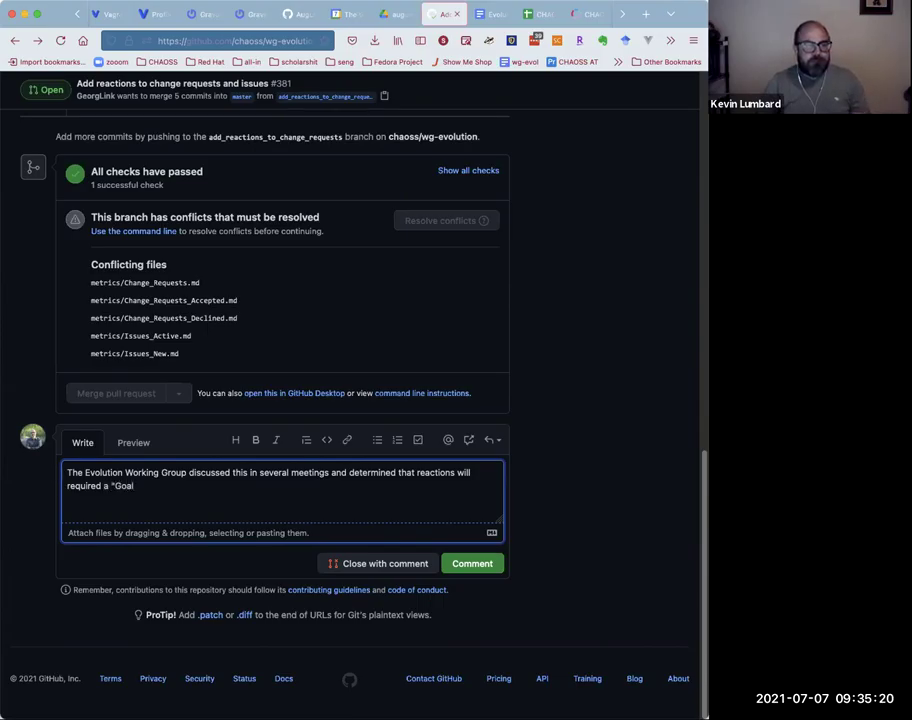
{"action": "type", "text": "/Question/"}
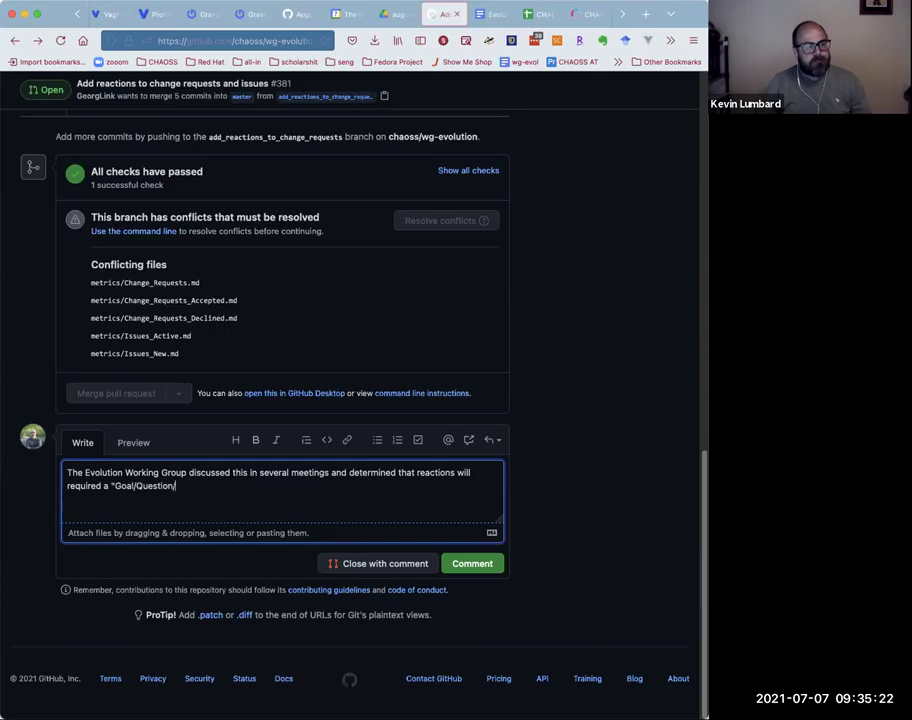
{"action": "type", "text": "Metric"}
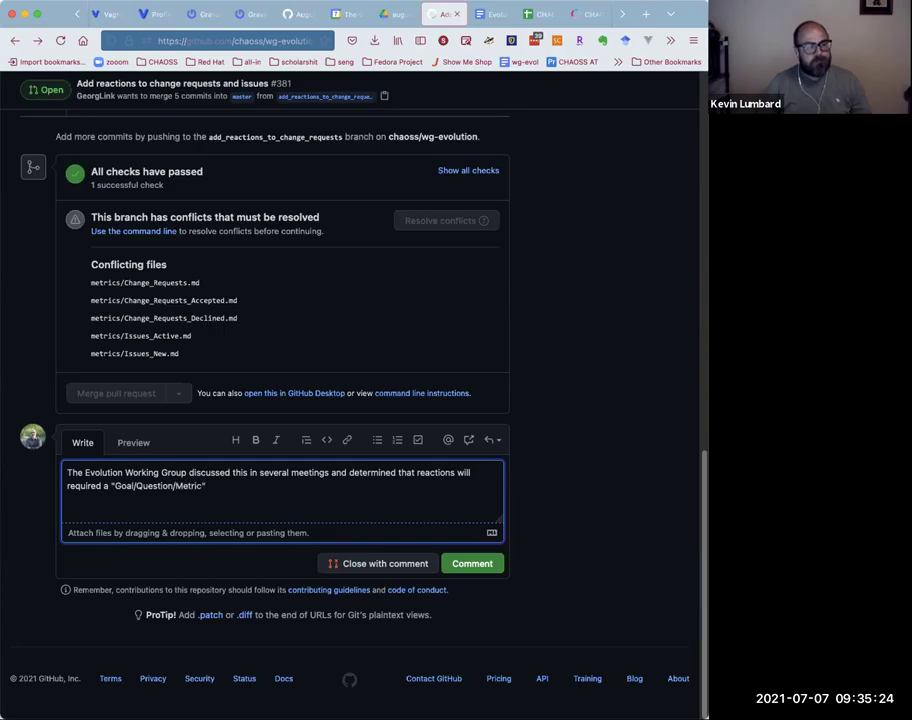
{"action": "type", "text": " approach to appropriate explain. Wee added it to teh lis"}
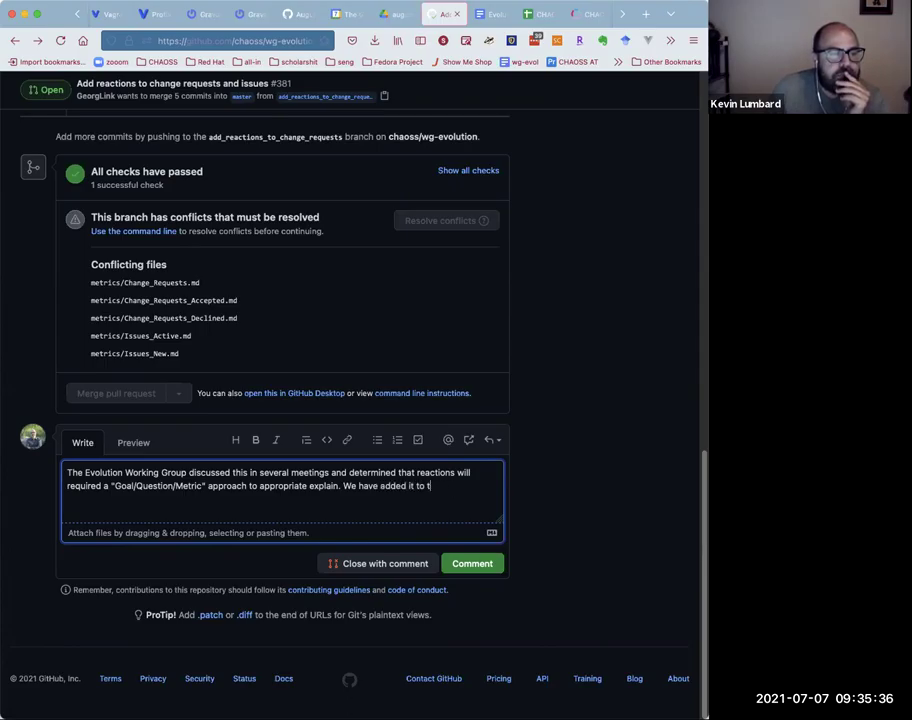
{"action": "type", "text": "list of metri"}
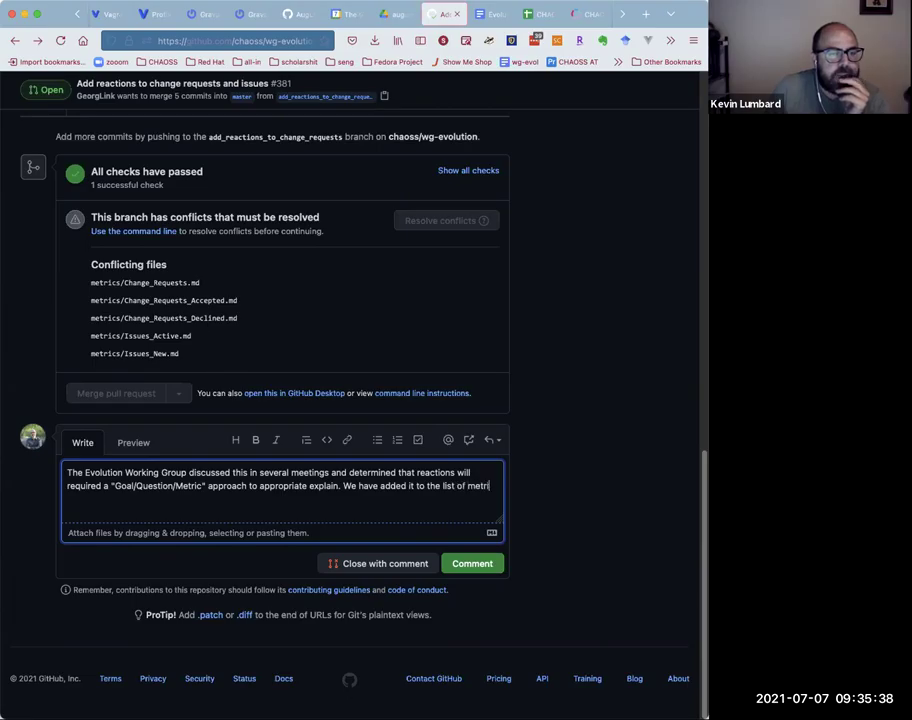
{"action": "type", "text": "cs to work on "}
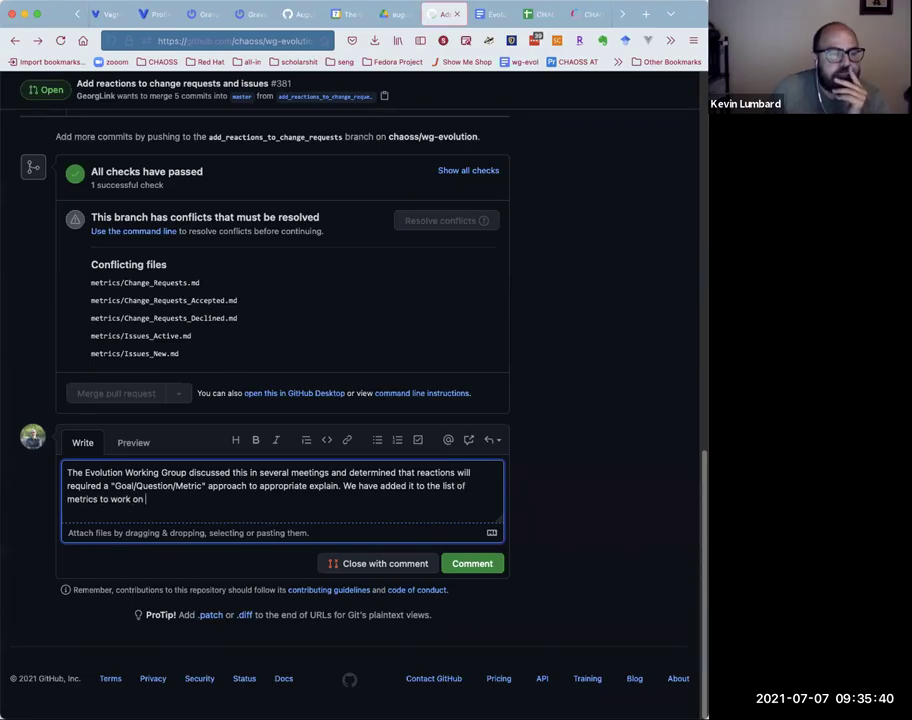
{"action": "type", "text": "in the me"}
{"action": "type", "text": " spreadsheet."}
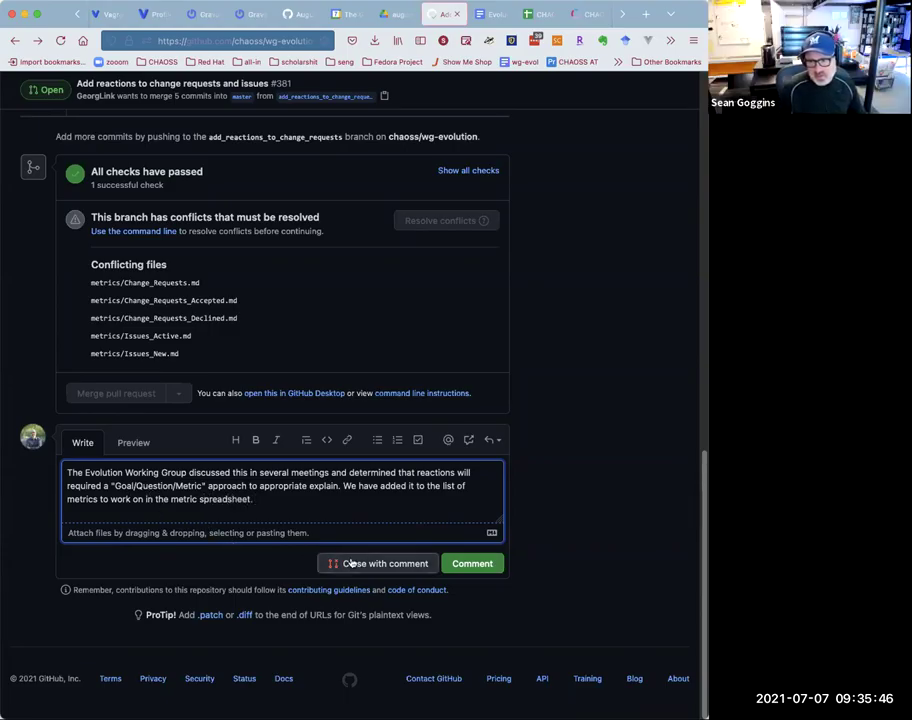
- Close PR #381 with the comment, then open PR #412's changed files
{"action": "left_click", "coordinate": [352, 563]}
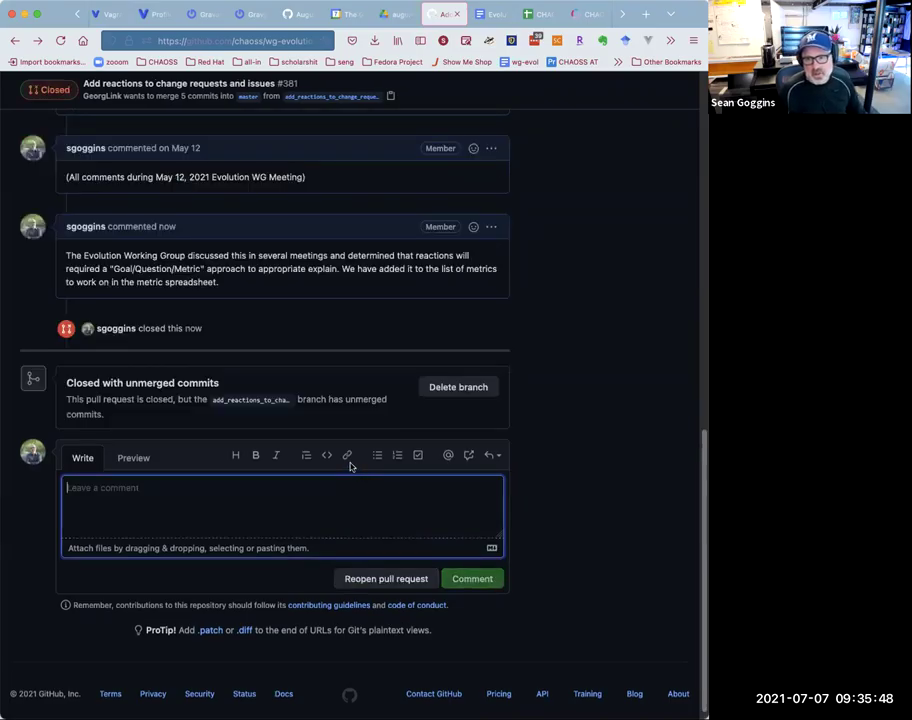
{"action": "scroll", "coordinate": [305, 451], "scroll_direction": "up", "scroll_amount": 15}
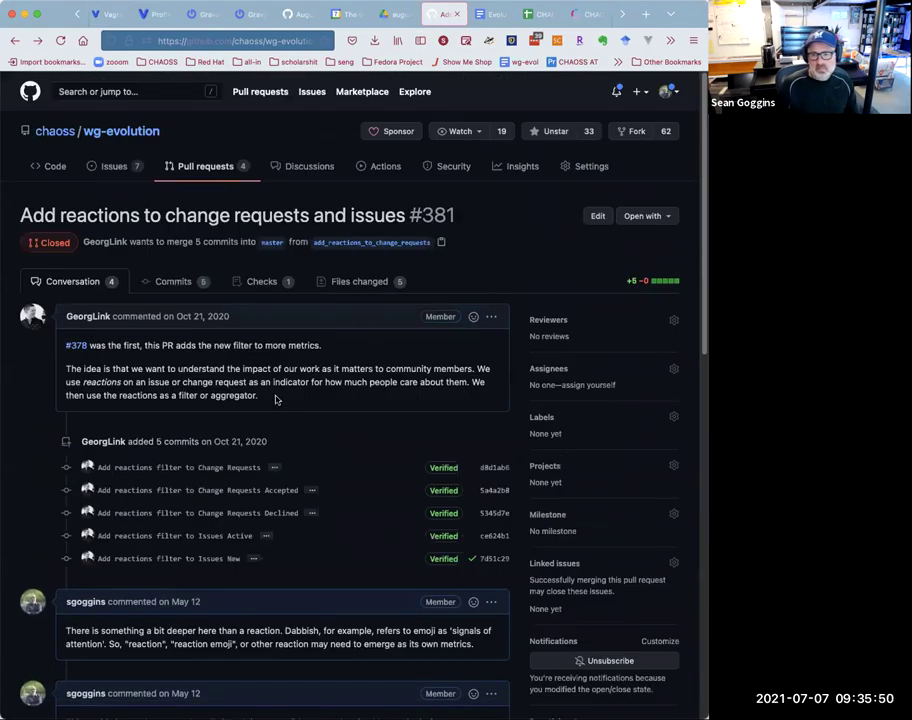
{"action": "left_click", "coordinate": [192, 171]}
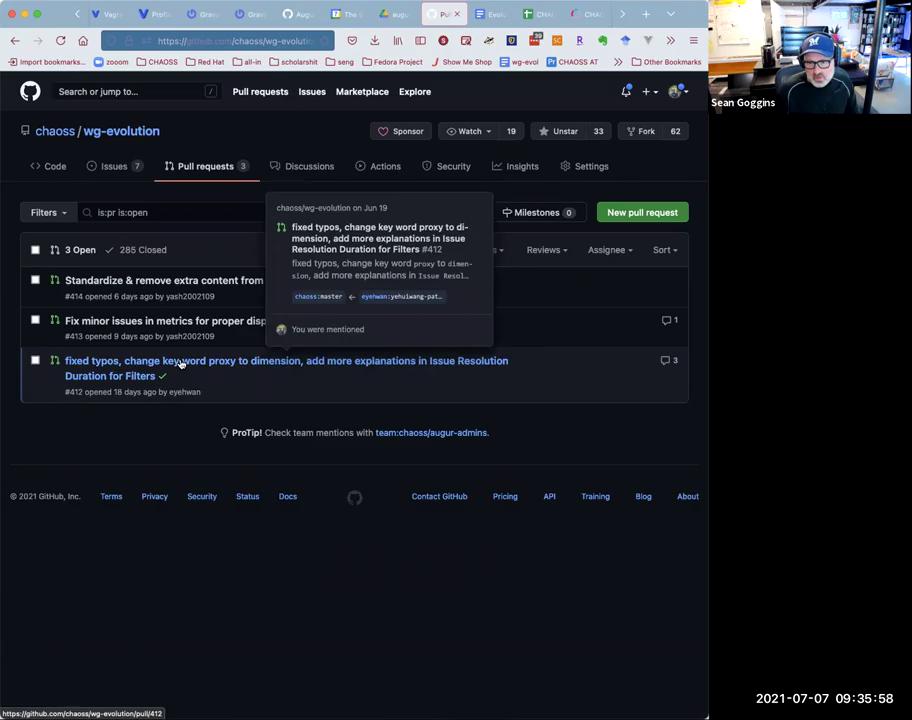
{"action": "left_click", "coordinate": [181, 364]}
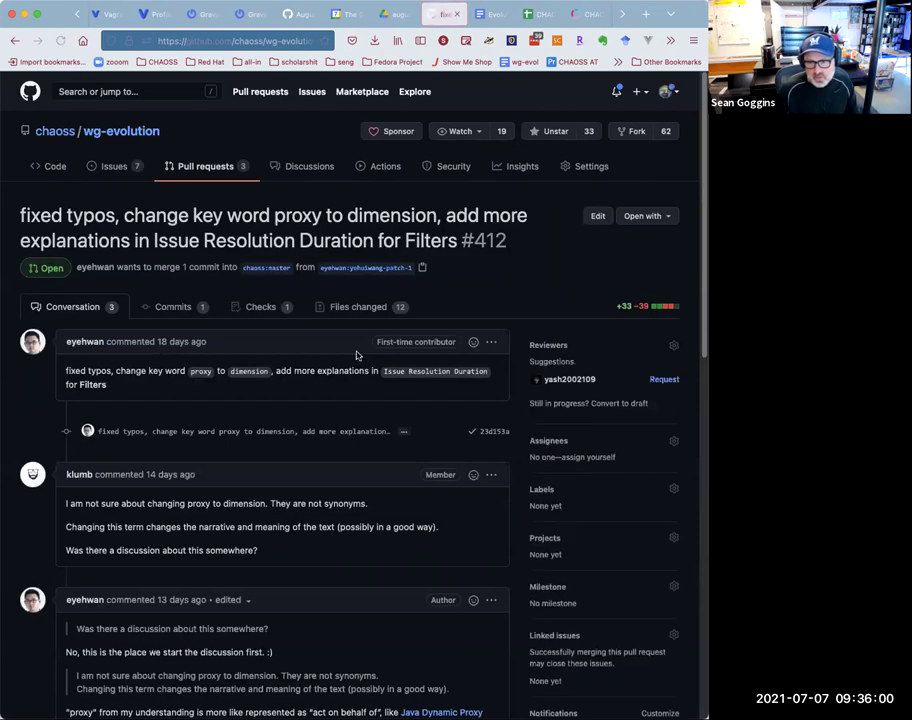
{"action": "left_click", "coordinate": [360, 309]}
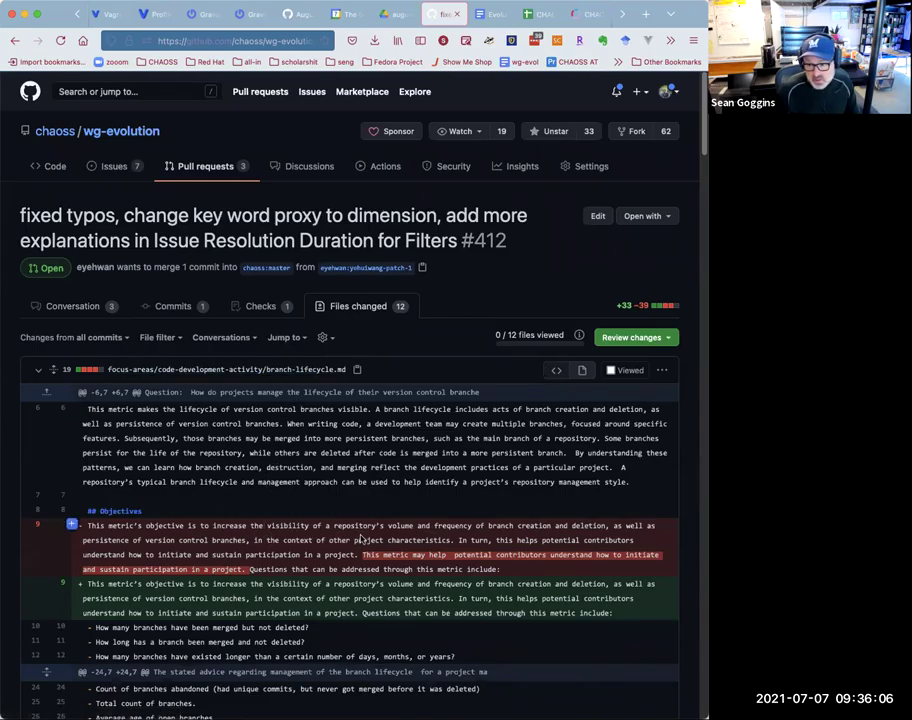
- Scroll through PR #412's diffs, including branch-lifecycle.md's Rate/ratio-to-Ratio heading changes
{"action": "scroll", "coordinate": [360, 540], "scroll_direction": "down", "scroll_amount": 3}
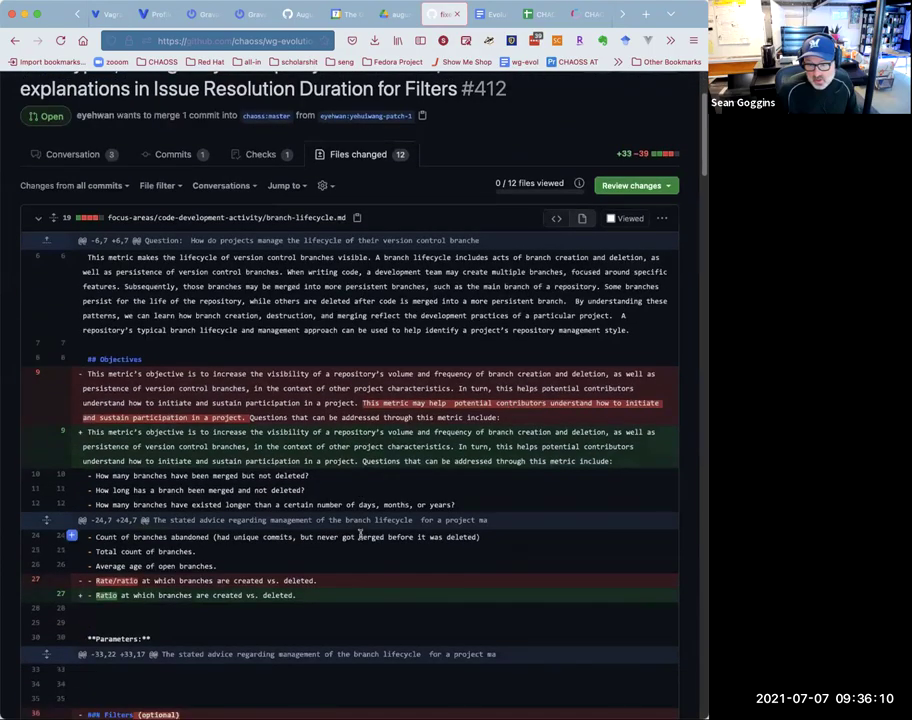
{"action": "scroll", "coordinate": [360, 538], "scroll_direction": "down", "scroll_amount": 4}
{"action": "scroll", "coordinate": [361, 539], "scroll_direction": "down", "scroll_amount": 4}
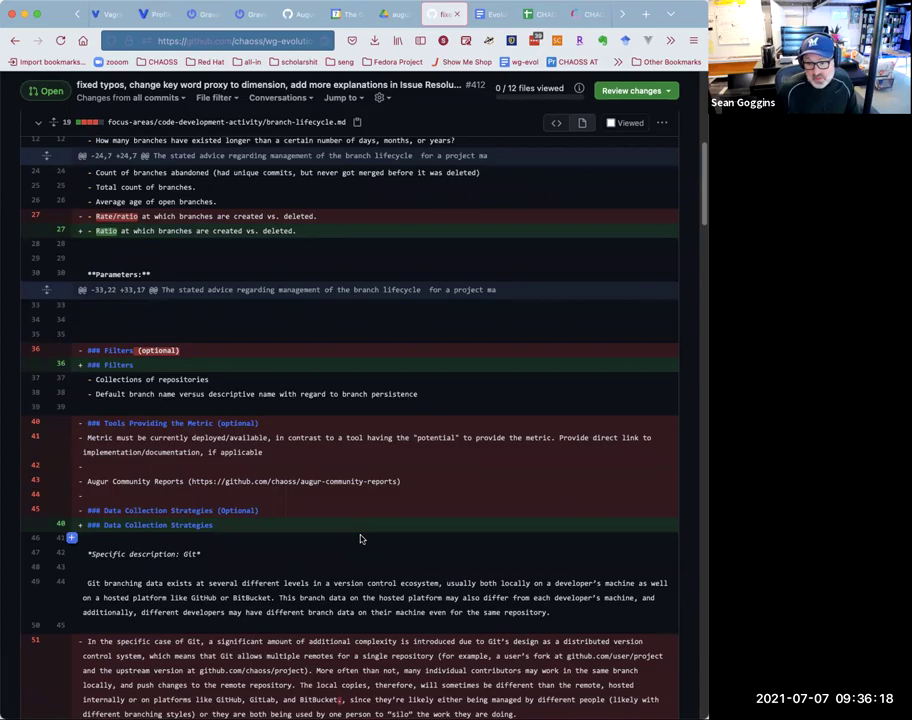
{"action": "scroll", "coordinate": [361, 539], "scroll_direction": "down", "scroll_amount": 2}
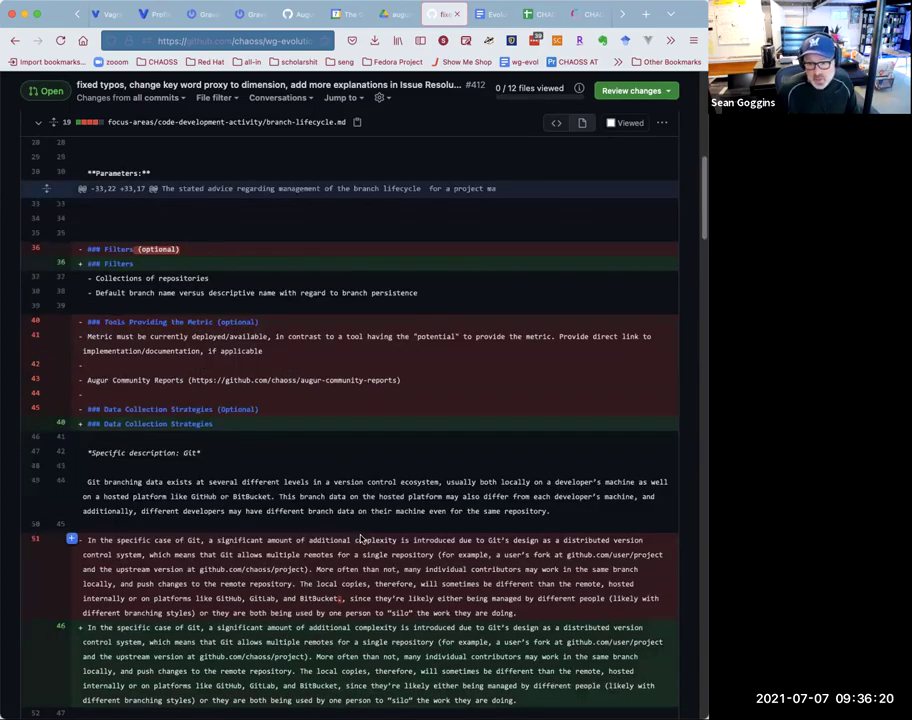
{"action": "scroll", "coordinate": [362, 540], "scroll_direction": "down", "scroll_amount": 4}
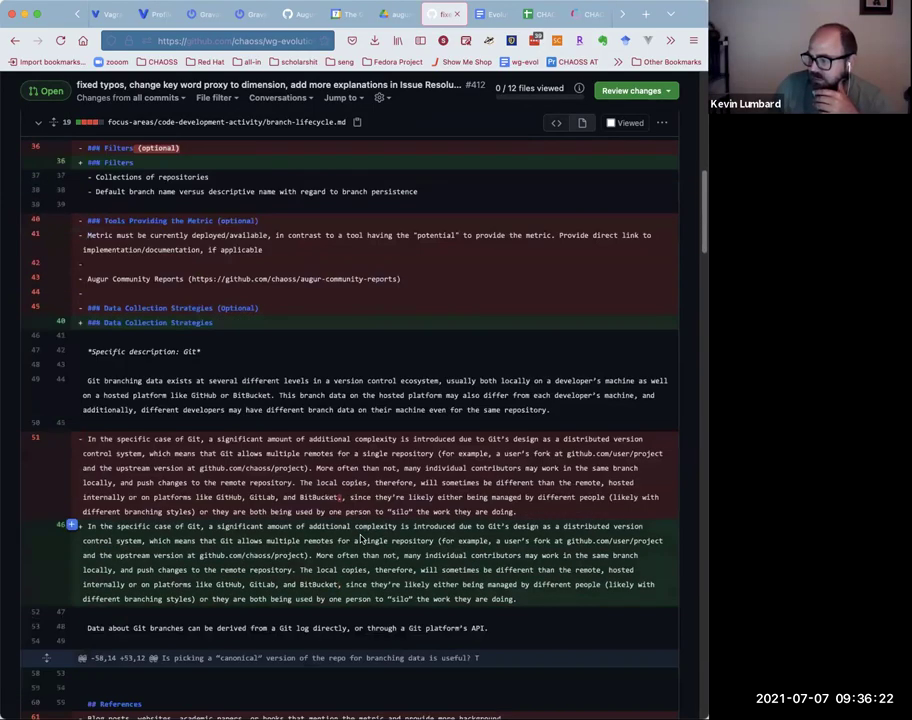
{"action": "scroll", "coordinate": [359, 536], "scroll_direction": "down", "scroll_amount": 3}
{"action": "scroll", "coordinate": [361, 538], "scroll_direction": "down", "scroll_amount": 3}
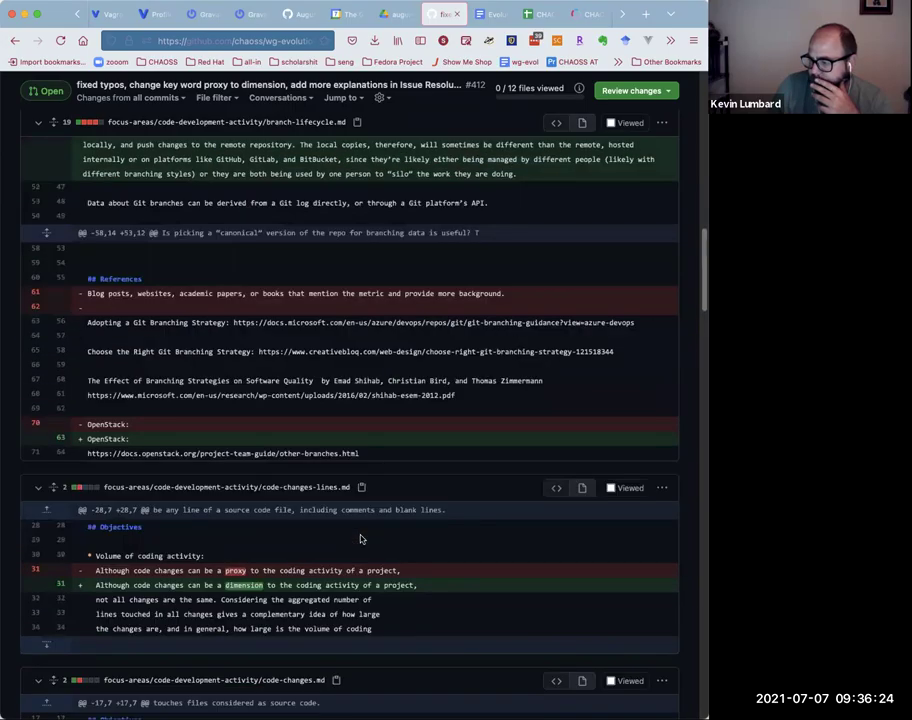
{"action": "scroll", "coordinate": [362, 540], "scroll_direction": "down", "scroll_amount": 3}
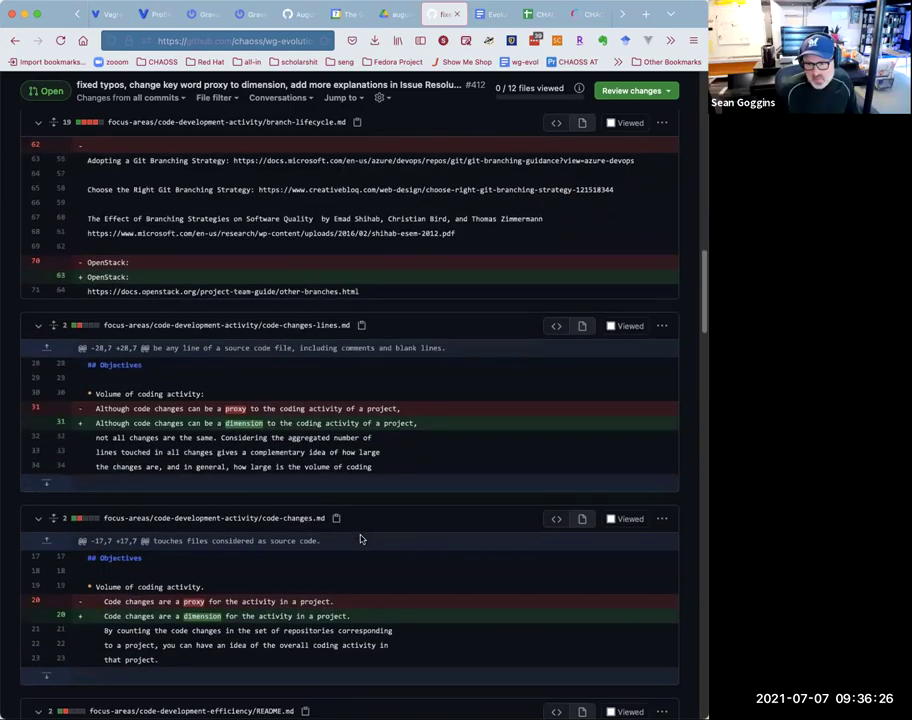
{"action": "scroll", "coordinate": [361, 540], "scroll_direction": "down", "scroll_amount": 3}
{"action": "scroll", "coordinate": [361, 540], "scroll_direction": "down", "scroll_amount": 2}
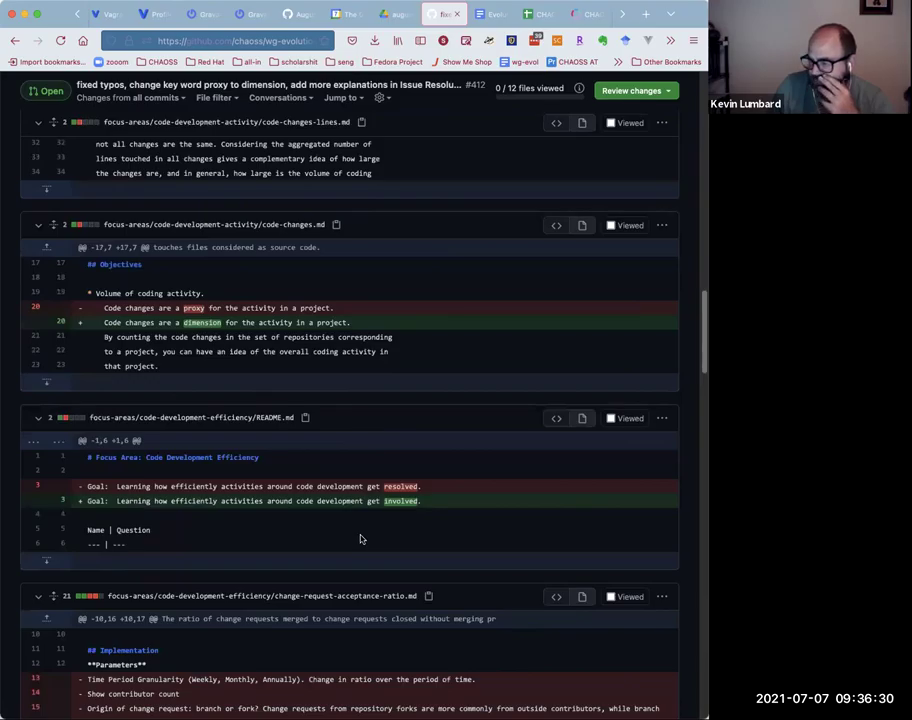
{"action": "scroll", "coordinate": [361, 540], "scroll_direction": "down", "scroll_amount": 1}
{"action": "scroll", "coordinate": [361, 540], "scroll_direction": "up", "scroll_amount": 8}
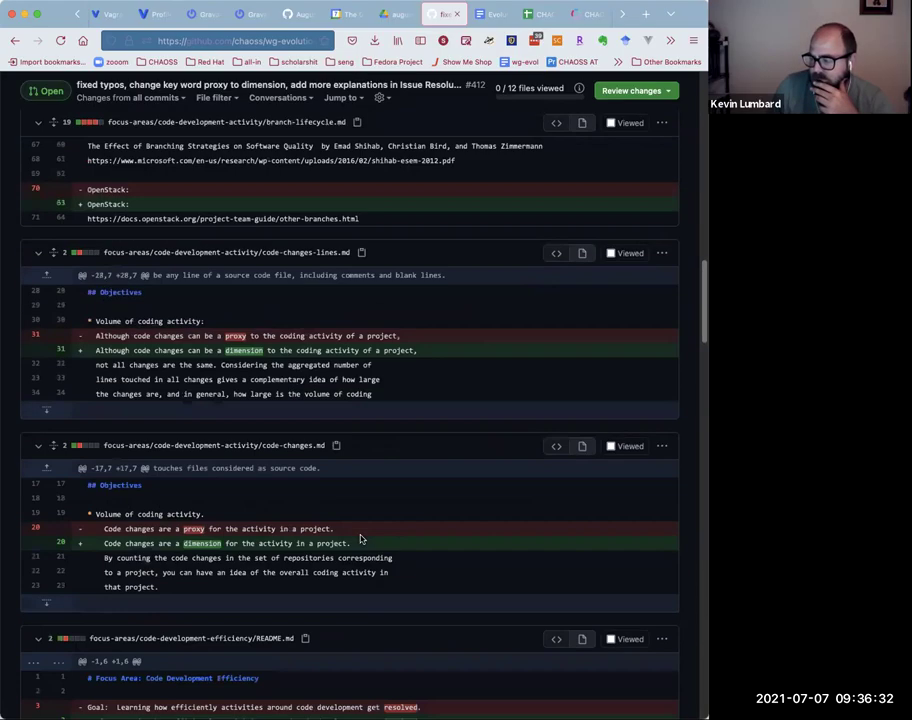
{"action": "scroll", "coordinate": [361, 540], "scroll_direction": "up", "scroll_amount": 15}
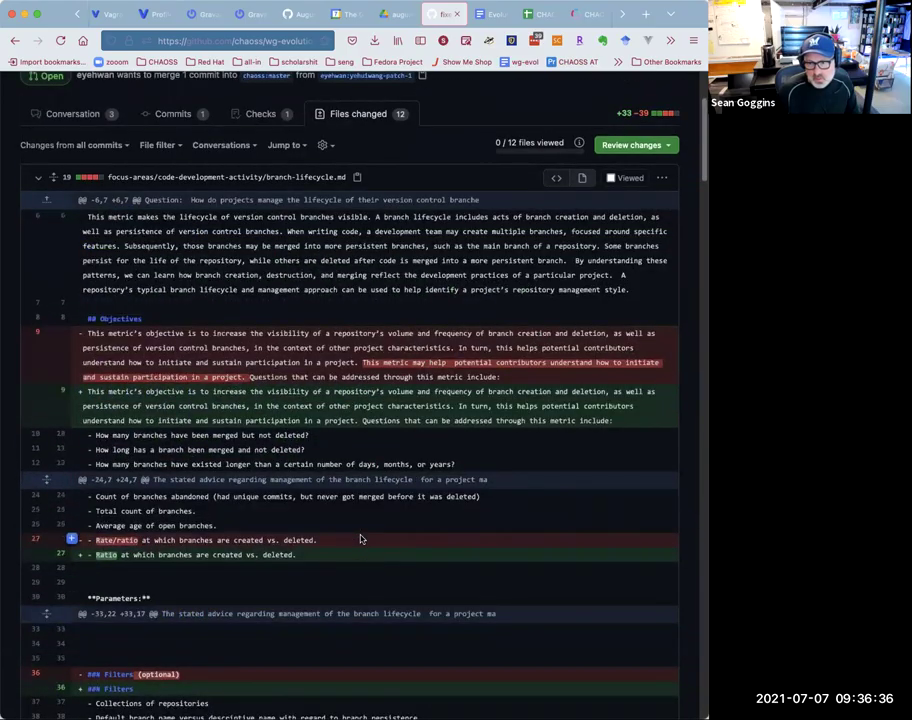
{"action": "scroll", "coordinate": [361, 540], "scroll_direction": "down", "scroll_amount": 4}
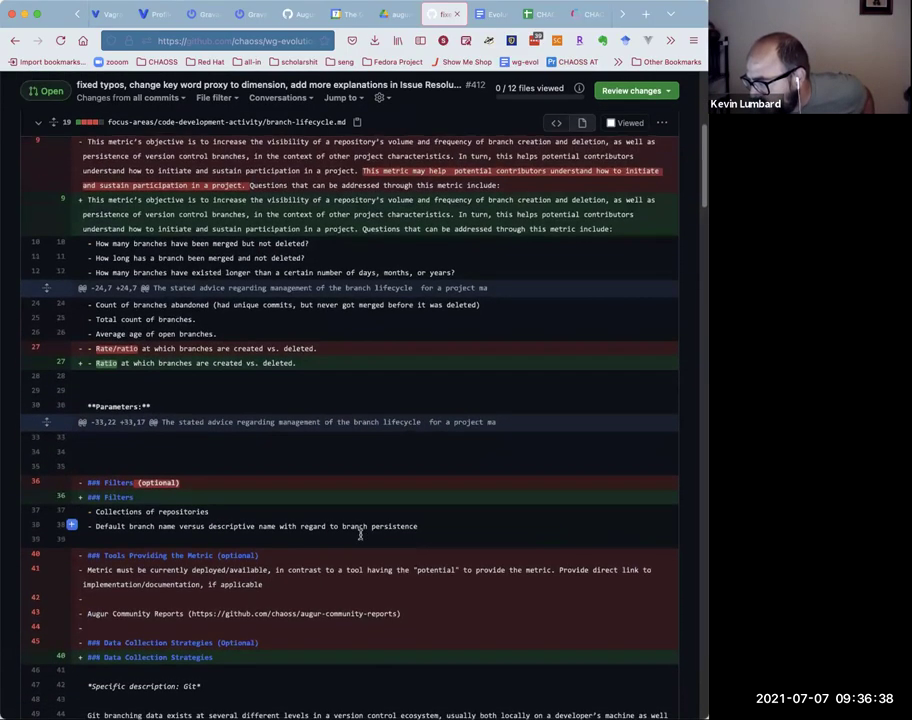
{"action": "scroll", "coordinate": [361, 538], "scroll_direction": "down", "scroll_amount": 9}
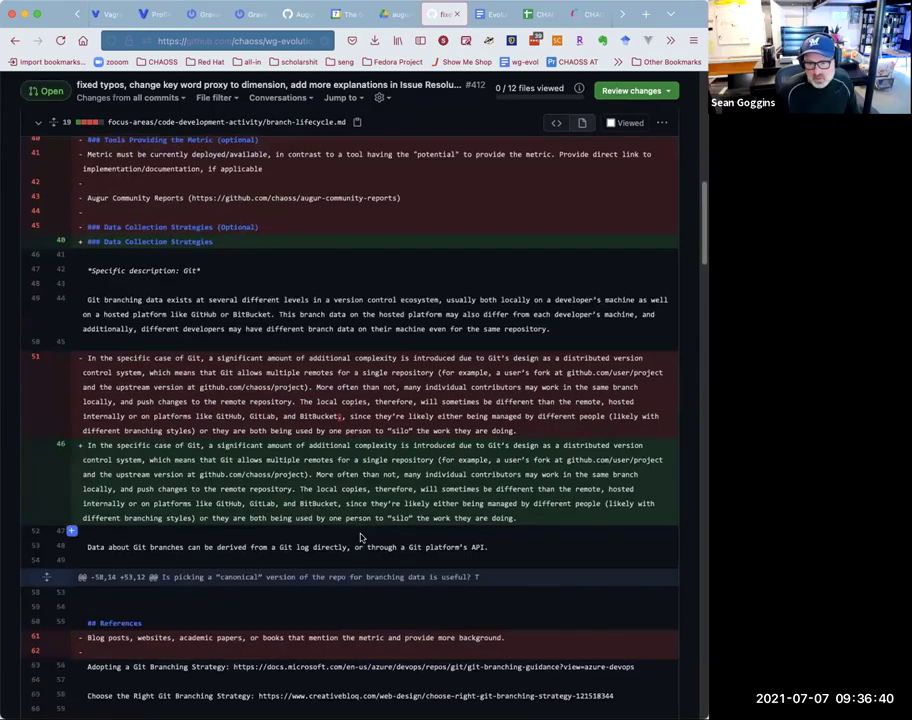
{"action": "scroll", "coordinate": [361, 538], "scroll_direction": "down", "scroll_amount": 8}
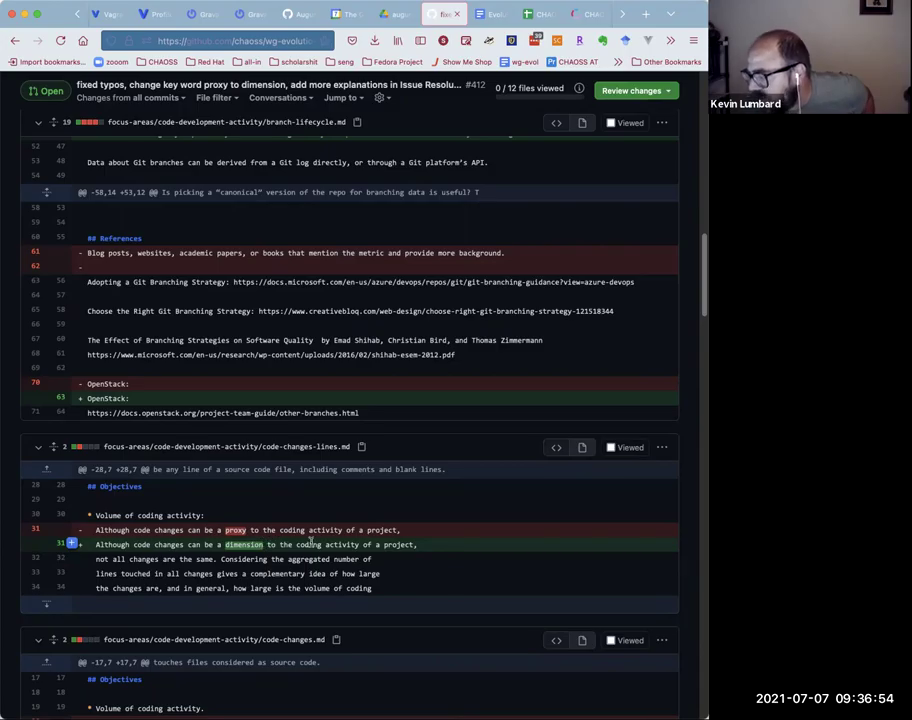
- Copy both versions of line 31 (proxy vs. dimension) in code-changes-lines.md
{"action": "mouse_move", "coordinate": [422, 543]}
{"action": "left_mouse_down"}
{"action": "mouse_move", "coordinate": [200, 545]}
{"action": "mouse_move", "coordinate": [70, 530]}
{"action": "left_mouse_up"}
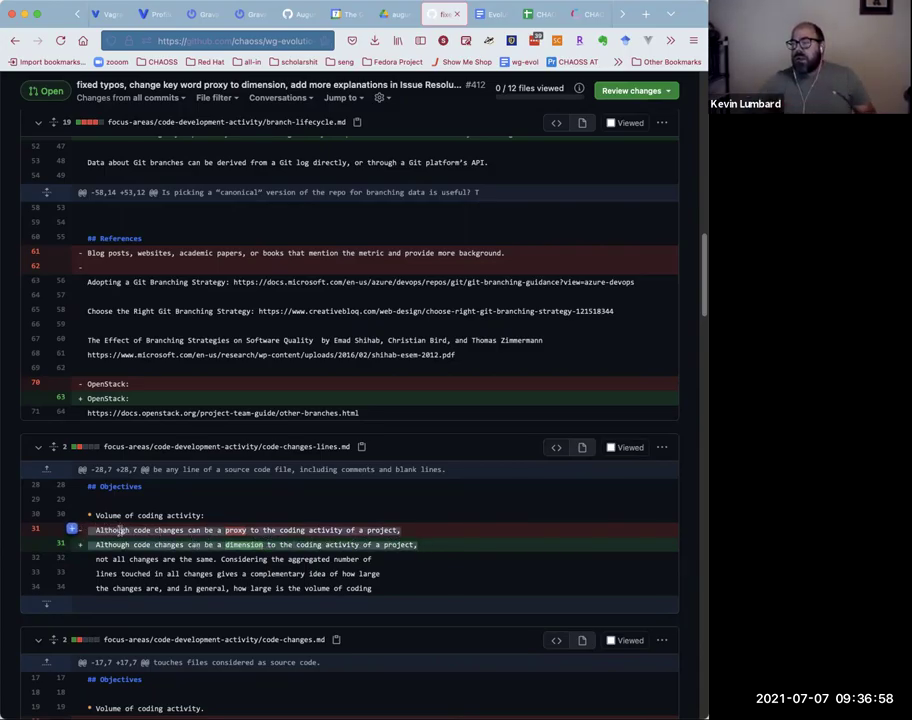
{"action": "right_click", "coordinate": [120, 527]}
{"action": "left_click", "coordinate": [130, 537]}
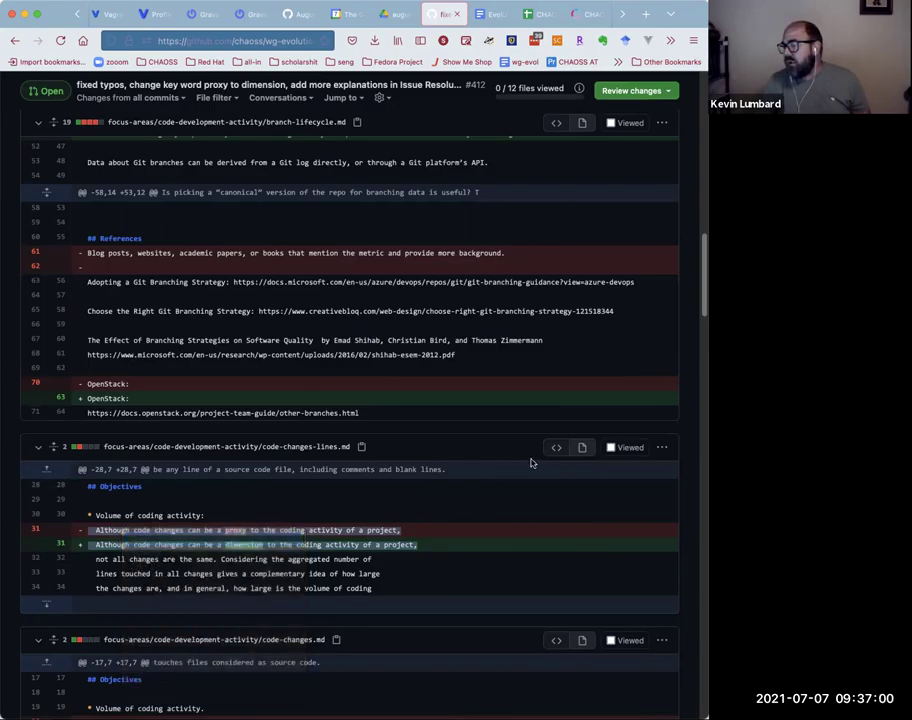
{"action": "scroll", "coordinate": [524, 454], "scroll_direction": "up", "scroll_amount": 10}
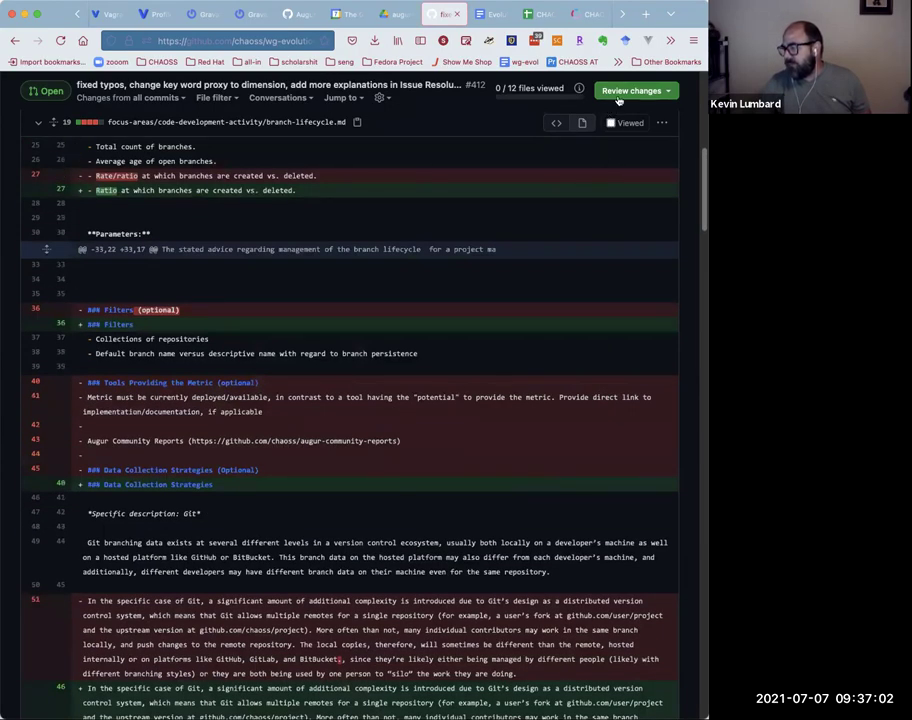
- Start a review of PR #412 set to Request changes
{"action": "left_click", "coordinate": [625, 91]}
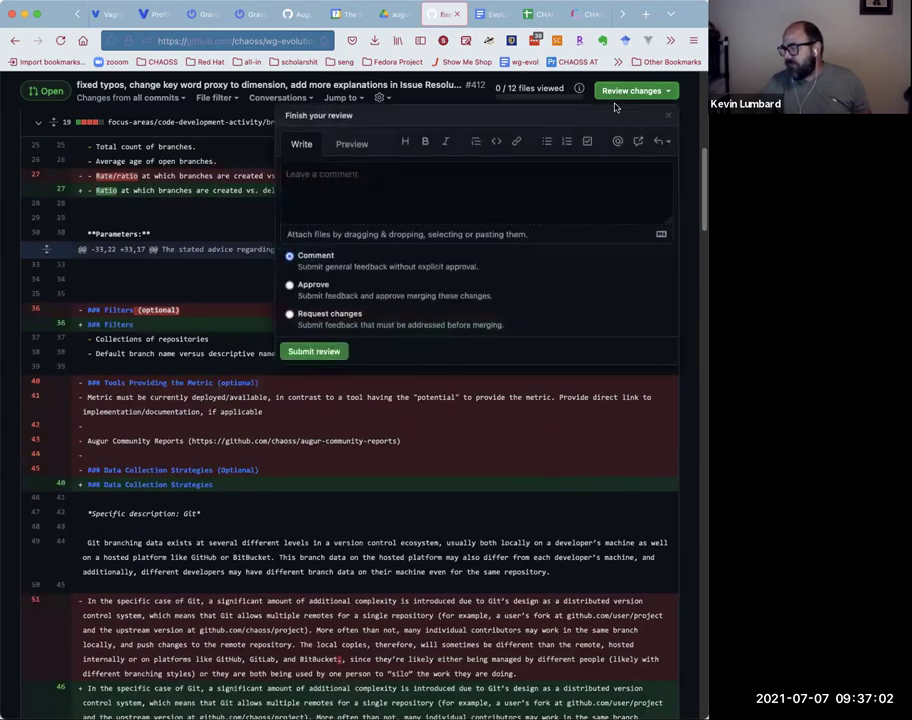
{"action": "left_click", "coordinate": [320, 313]}
{"action": "left_click", "coordinate": [318, 197]}
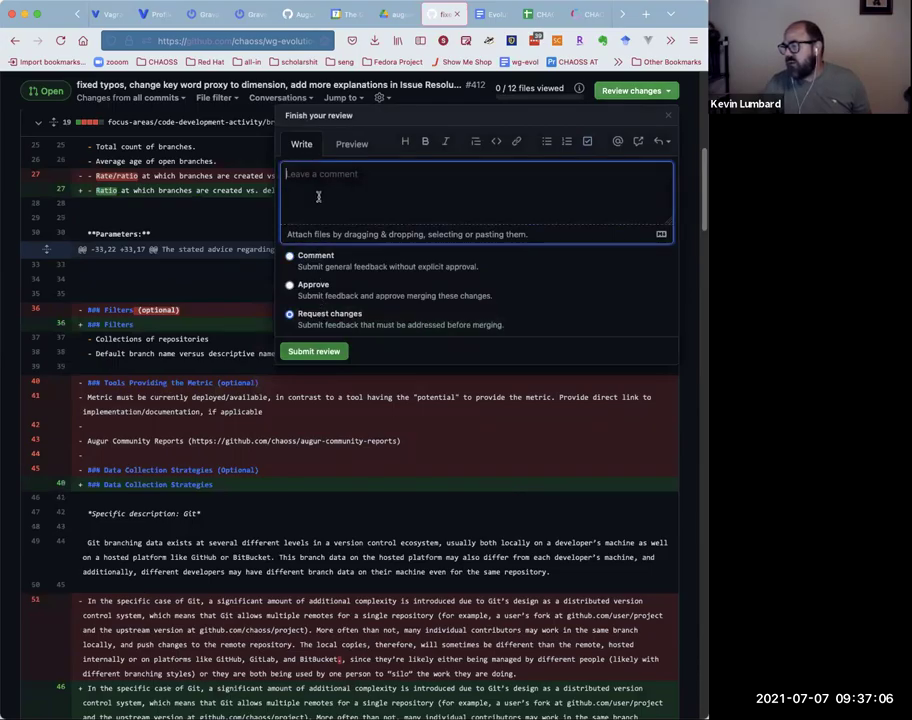
- Write 'The Evolution working group thinks this line change should be reverted:' and paste the quoted lines below
{"action": "type", "text": "The"}
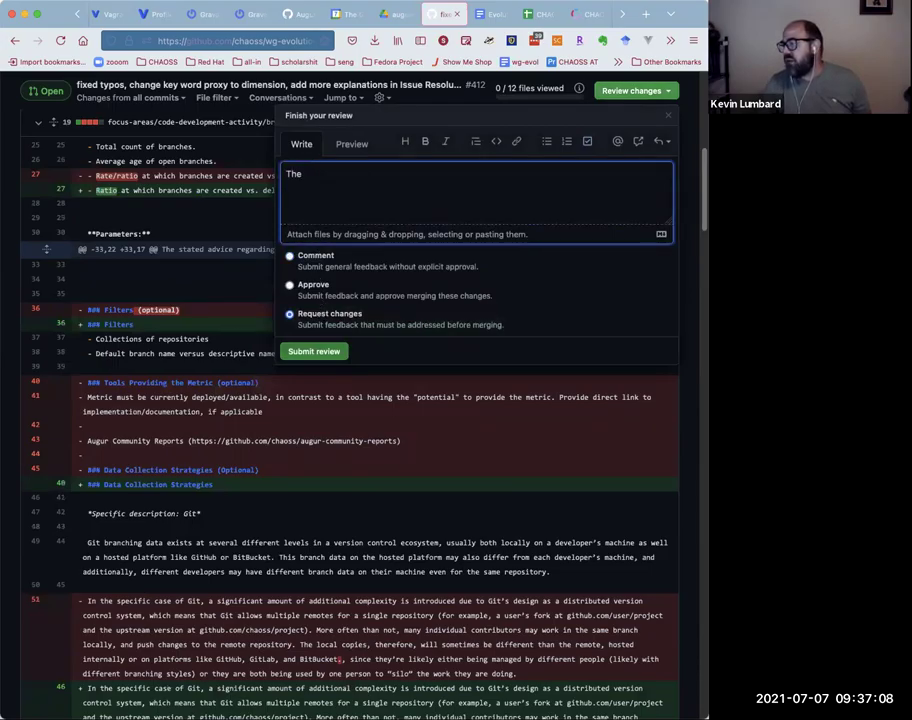
{"action": "type", "text": " Evol"}
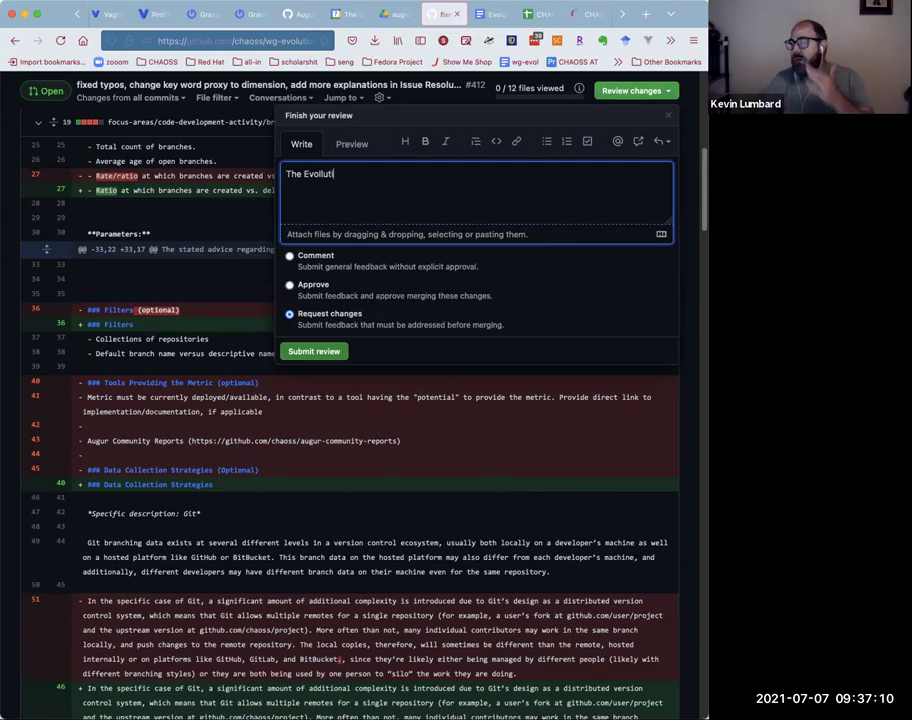
{"action": "type", "text": "ution wor"}
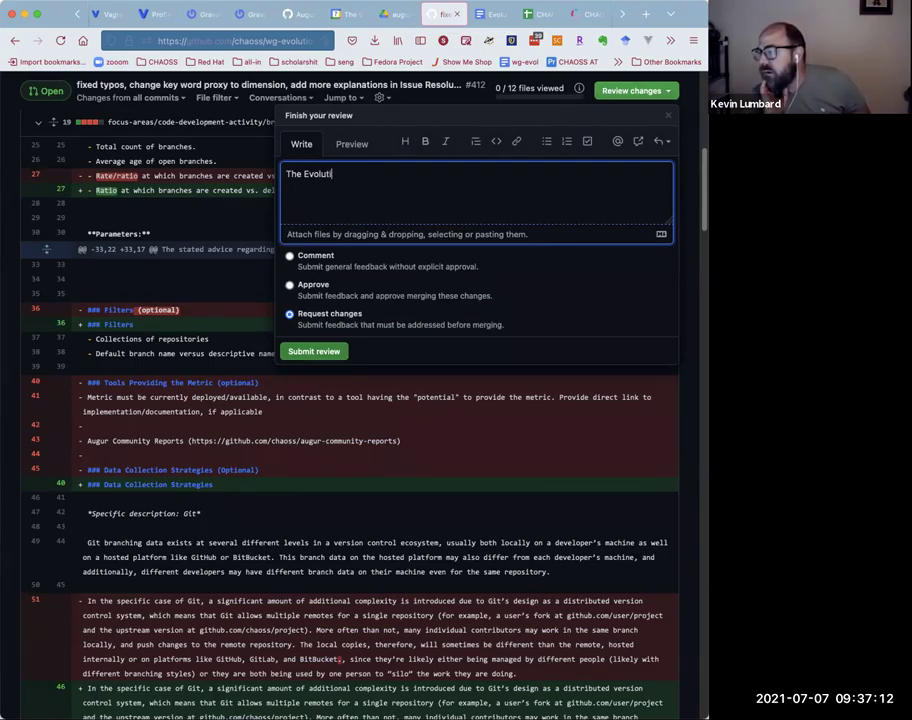
{"action": "type", "text": "king group"}
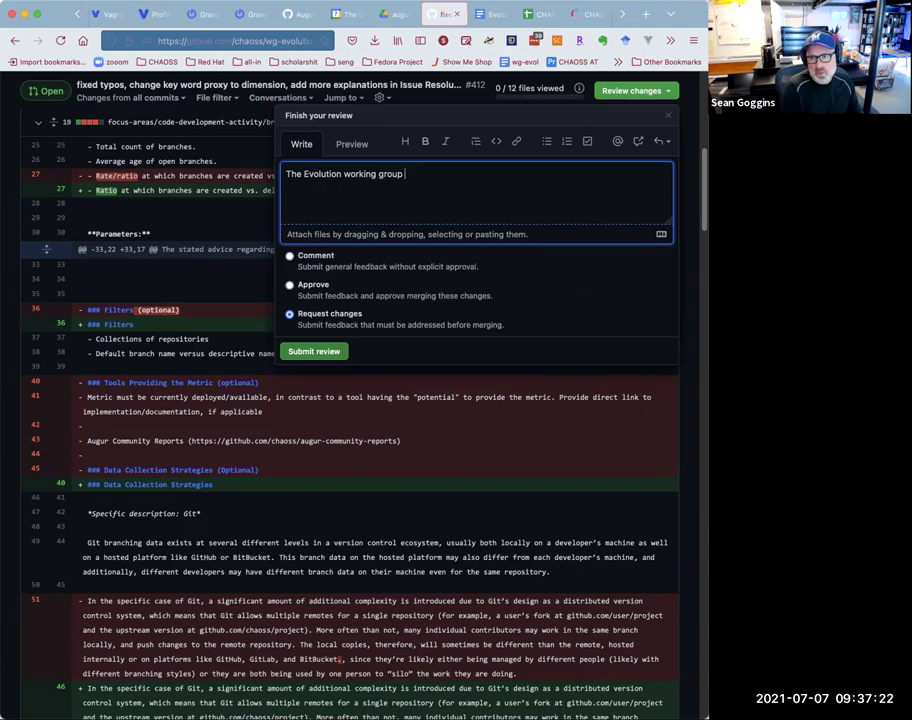
{"action": "type", "text": "thinks this line "}
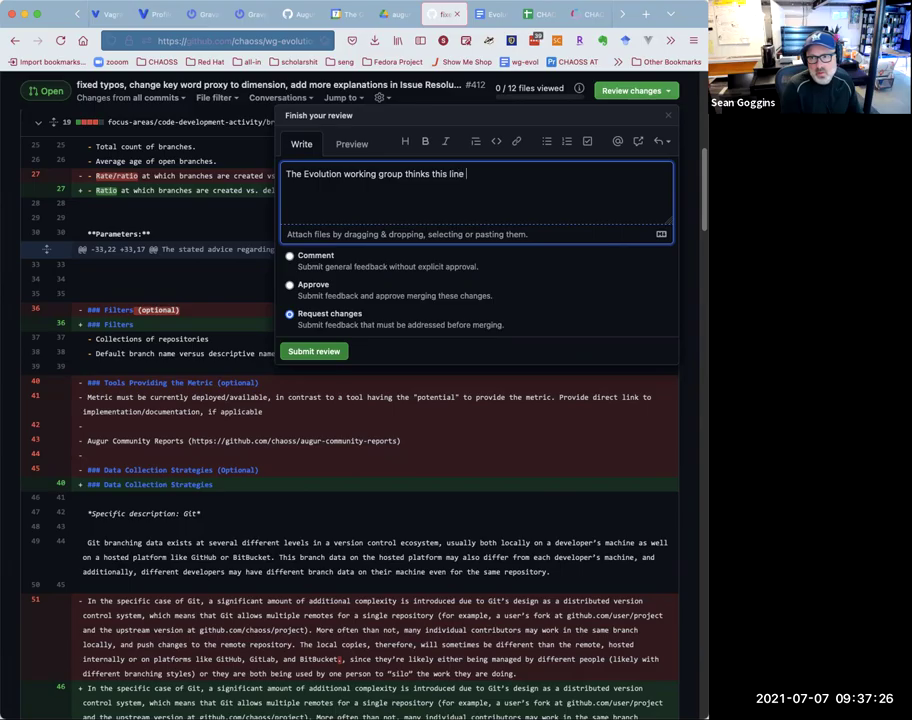
{"action": "type", "text": "change should be"}
{"action": "type", "text": " reverted:"}
{"action": "key", "text": "Return"}
{"action": "key", "text": "super+v"}
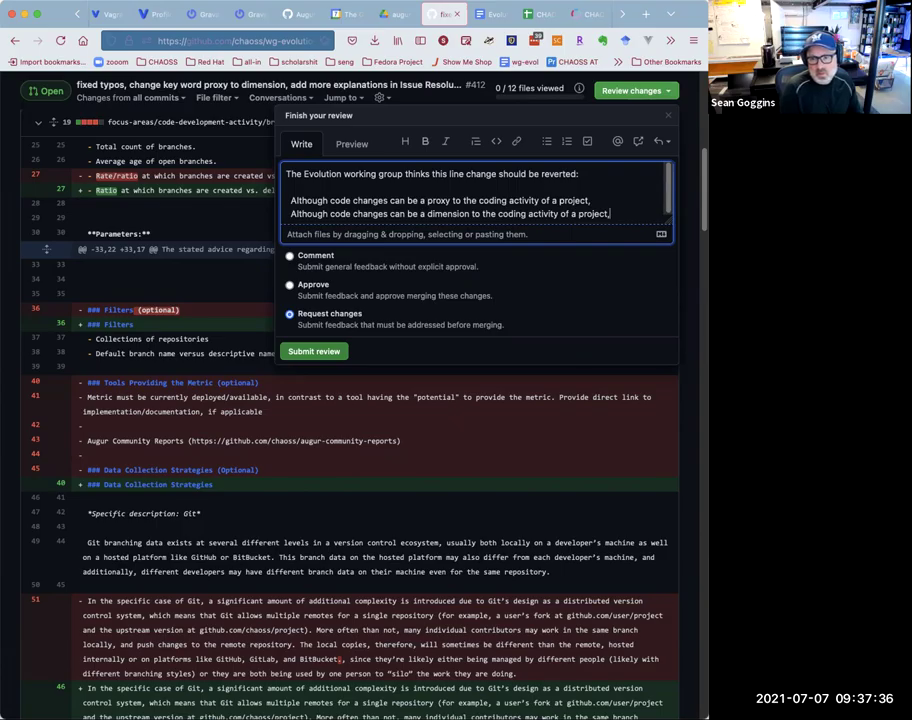
- Add 'to code-changes-lines, code-changes' after 'line change' in the PR #412 review comment
{"action": "scroll", "coordinate": [331, 489], "scroll_direction": "down", "scroll_amount": 1}
{"action": "scroll", "coordinate": [331, 489], "scroll_direction": "down", "scroll_amount": 10}
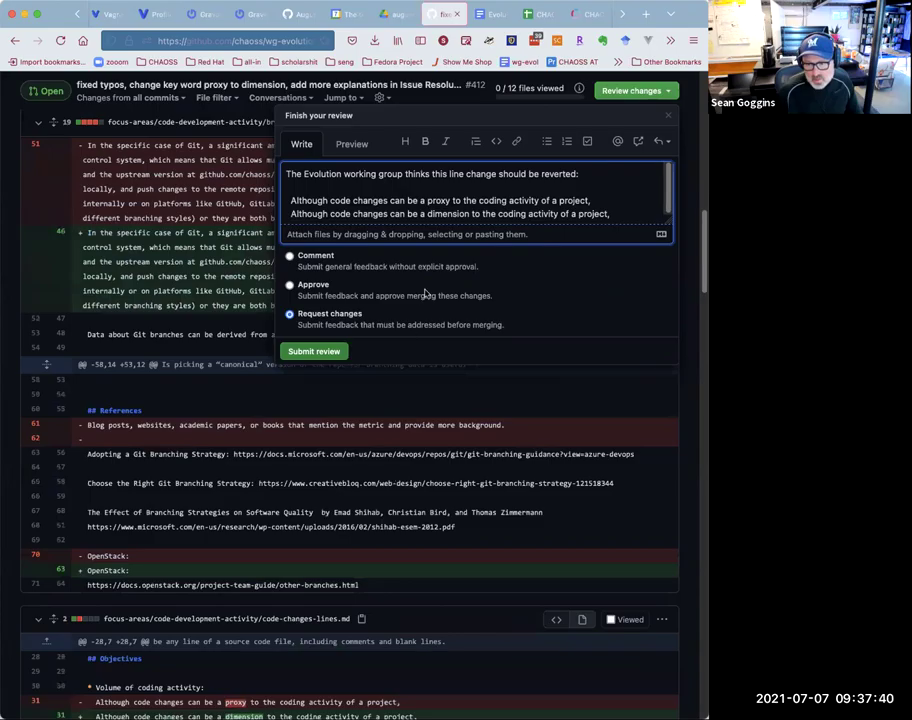
{"action": "left_click", "coordinate": [498, 174]}
{"action": "type", "text": "to code-changes-lines"}
{"action": "scroll", "coordinate": [468, 438], "scroll_direction": "down", "scroll_amount": 2}
{"action": "scroll", "coordinate": [466, 436], "scroll_direction": "down", "scroll_amount": 3}
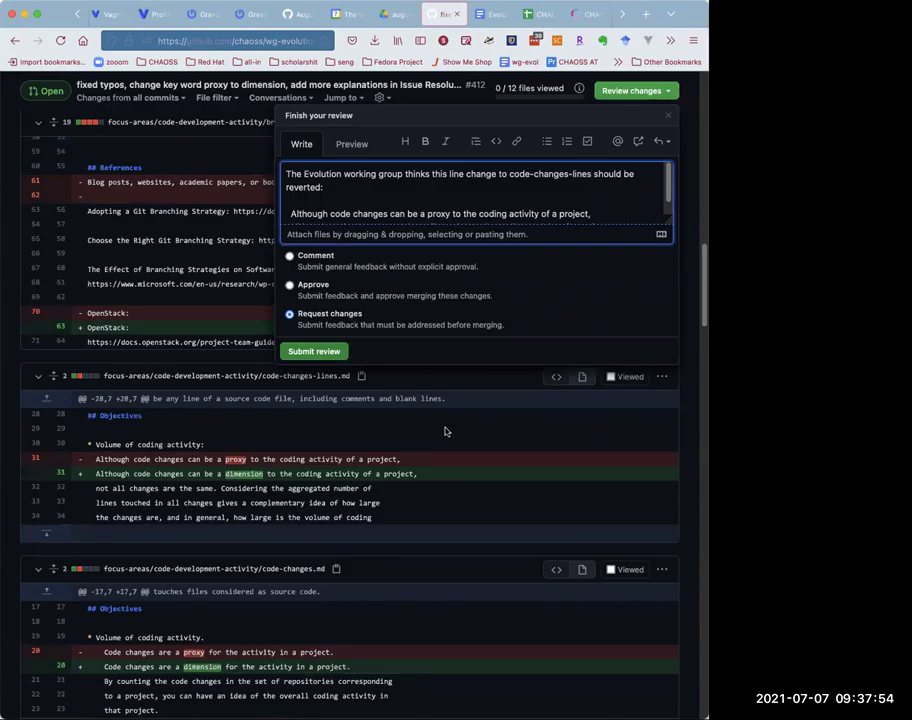
{"action": "scroll", "coordinate": [446, 431], "scroll_direction": "down", "scroll_amount": 2}
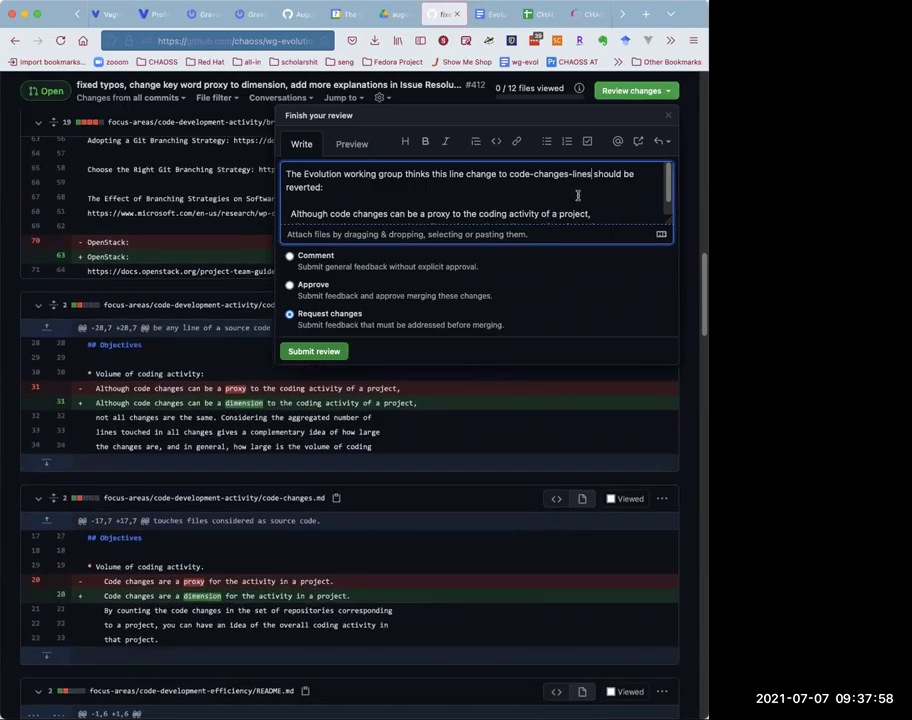
{"action": "type", "text": ", co"}
{"action": "type", "text": "de-changes"}
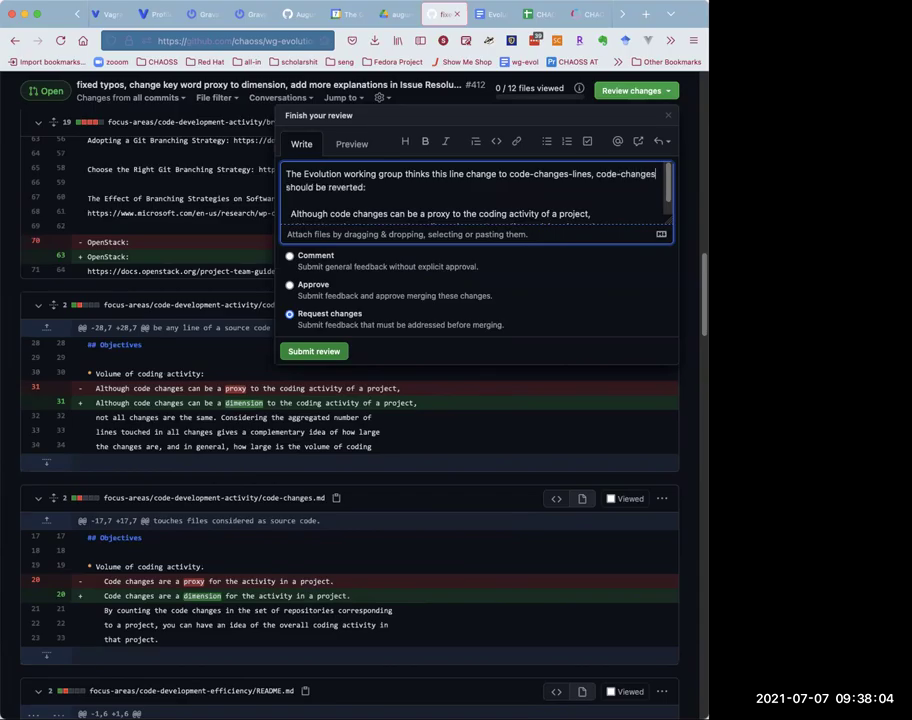
{"action": "scroll", "coordinate": [430, 437], "scroll_direction": "down", "scroll_amount": 2}
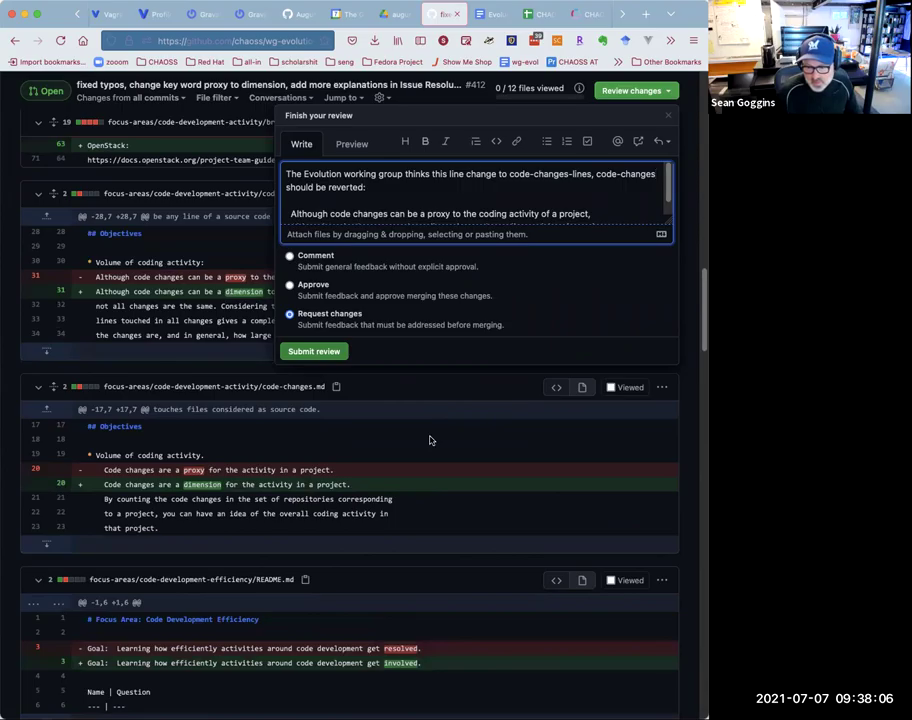
{"action": "scroll", "coordinate": [430, 440], "scroll_direction": "down", "scroll_amount": 3}
{"action": "scroll", "coordinate": [430, 439], "scroll_direction": "down", "scroll_amount": 5}
{"action": "scroll", "coordinate": [430, 437], "scroll_direction": "down", "scroll_amount": 1}
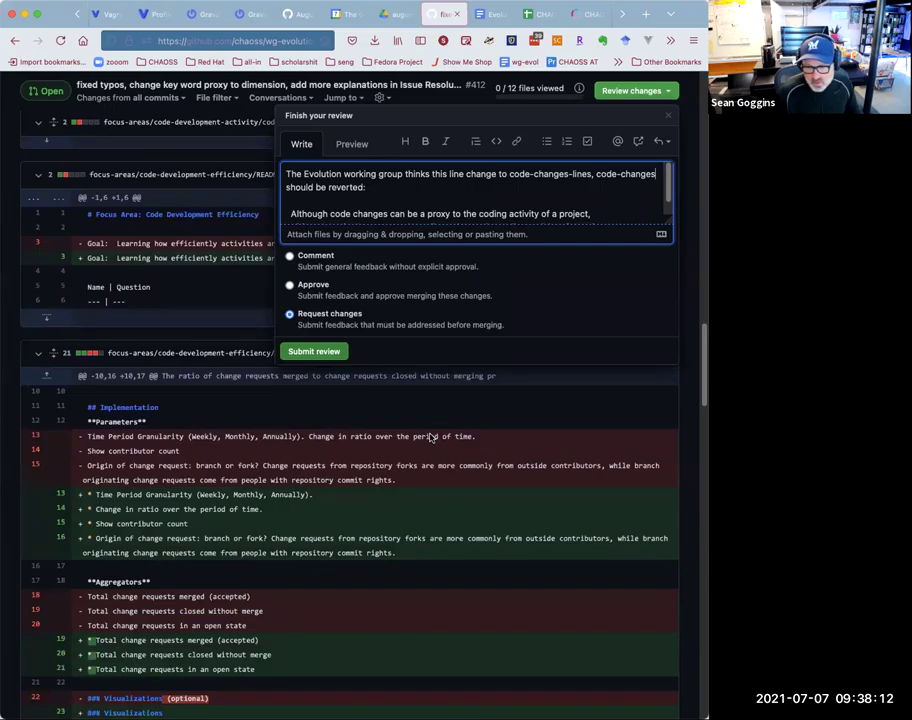
{"action": "scroll", "coordinate": [430, 437], "scroll_direction": "up", "scroll_amount": 1}
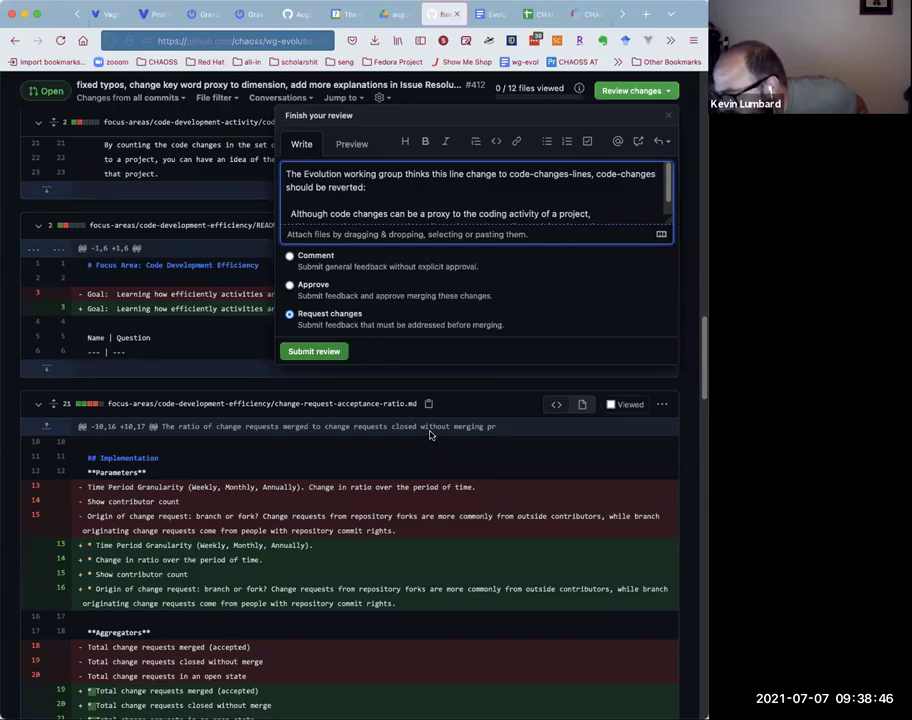
{"action": "scroll", "coordinate": [430, 435], "scroll_direction": "down", "scroll_amount": 1}
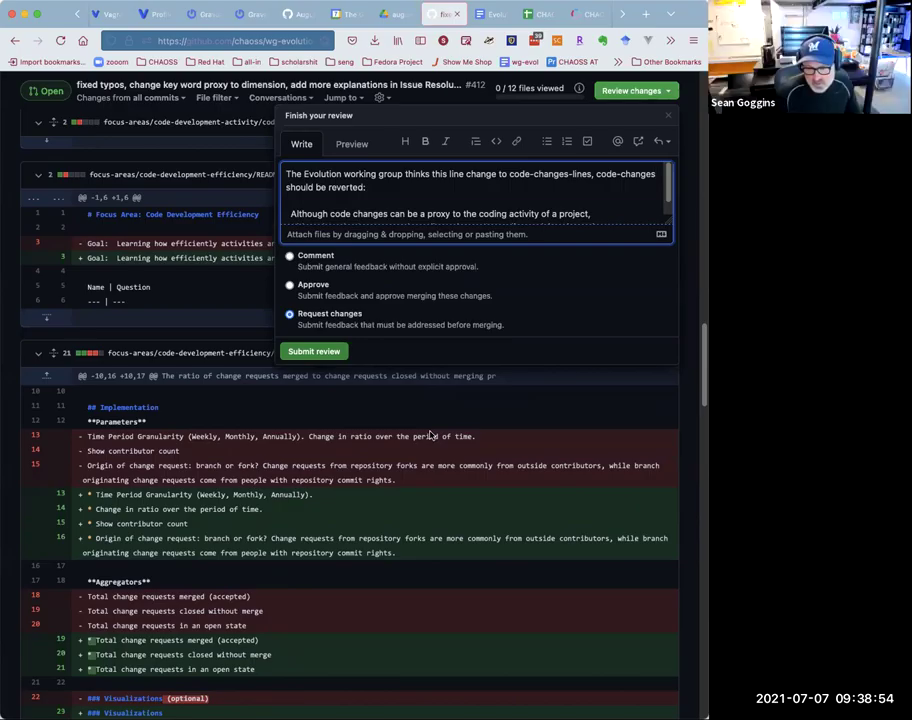
{"action": "scroll", "coordinate": [430, 435], "scroll_direction": "down", "scroll_amount": 3}
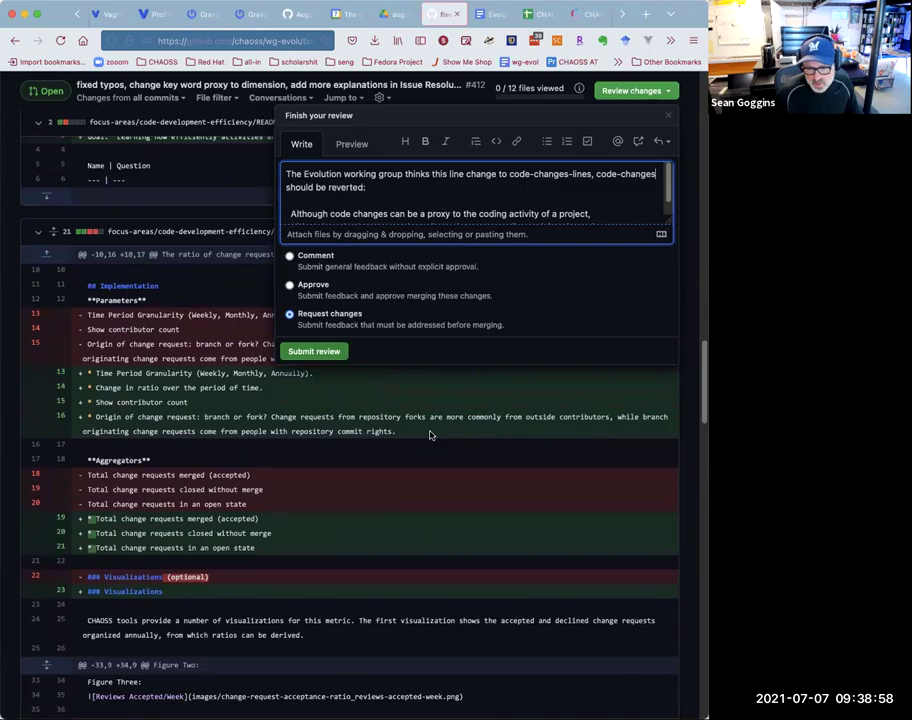
{"action": "scroll", "coordinate": [428, 435], "scroll_direction": "down", "scroll_amount": 2}
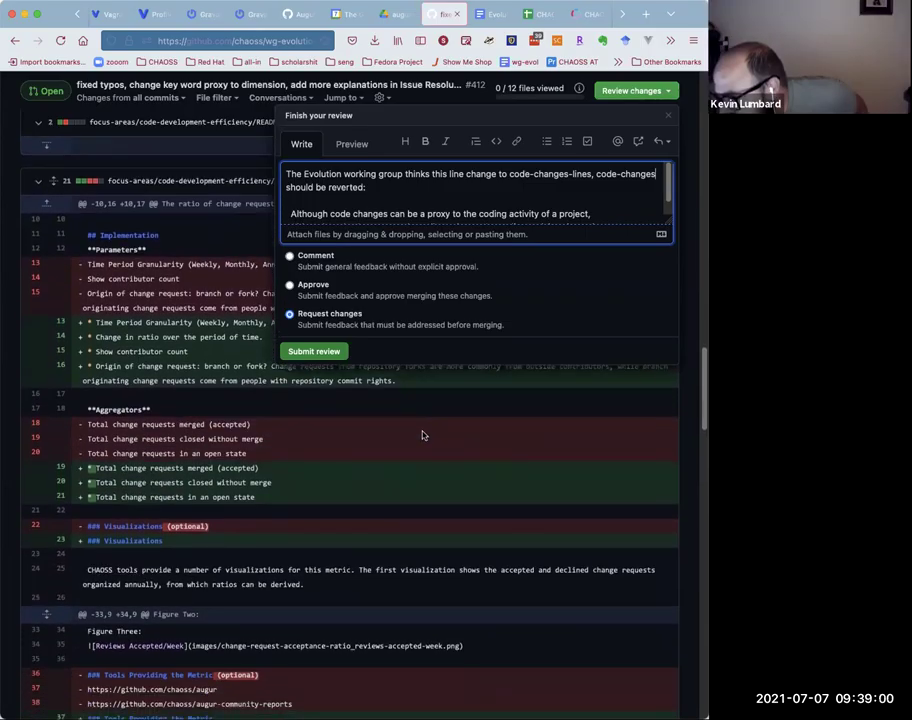
{"action": "scroll", "coordinate": [423, 434], "scroll_direction": "down", "scroll_amount": 3}
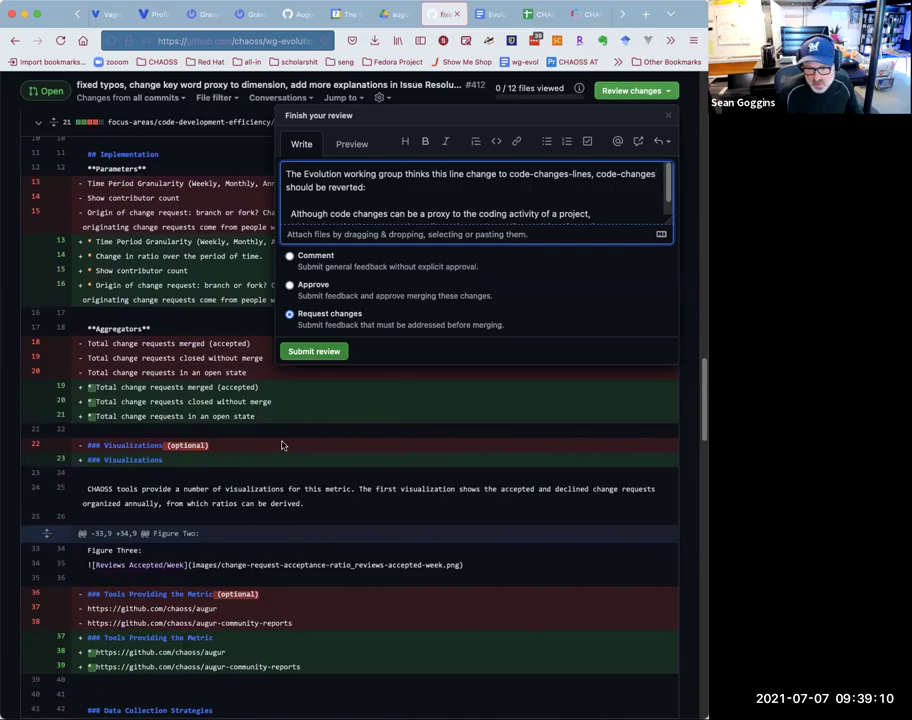
{"action": "scroll", "coordinate": [282, 446], "scroll_direction": "down", "scroll_amount": 2}
{"action": "scroll", "coordinate": [282, 446], "scroll_direction": "down", "scroll_amount": 2}
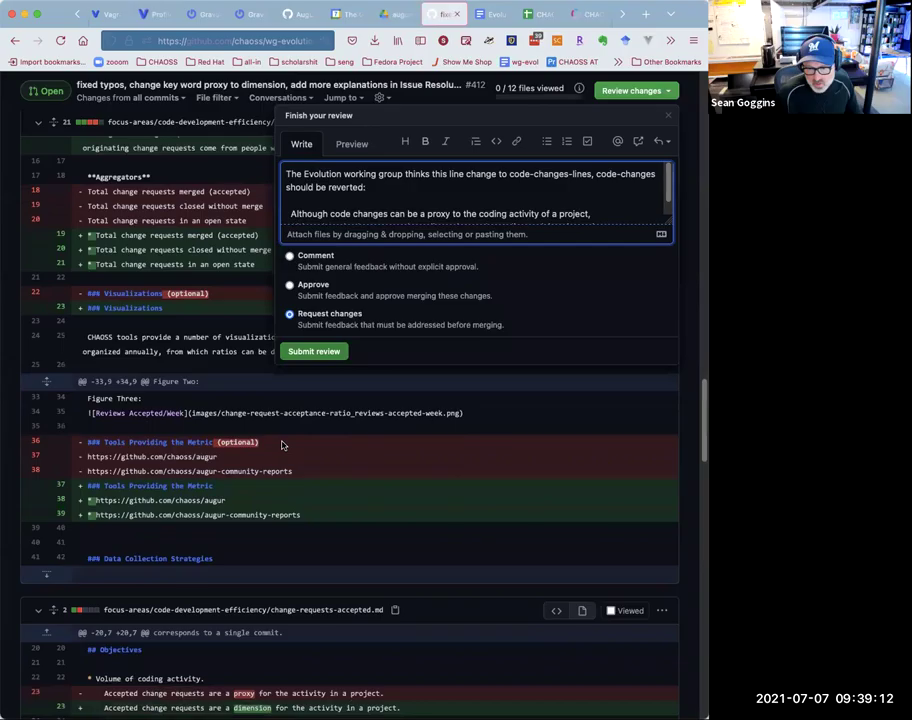
{"action": "scroll", "coordinate": [282, 446], "scroll_direction": "down", "scroll_amount": 1}
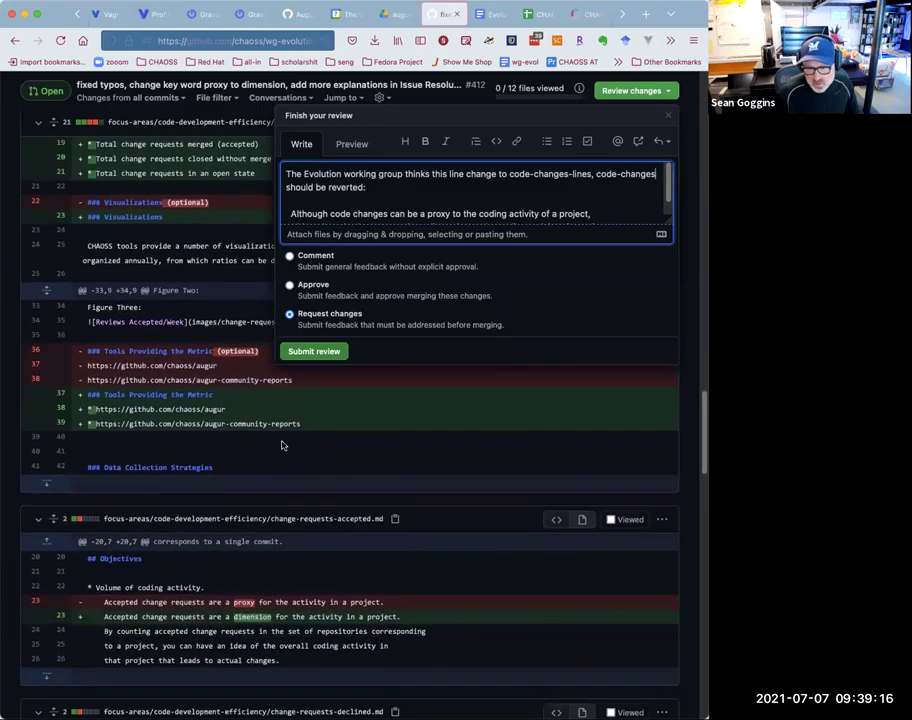
{"action": "left_click", "coordinate": [654, 175]}
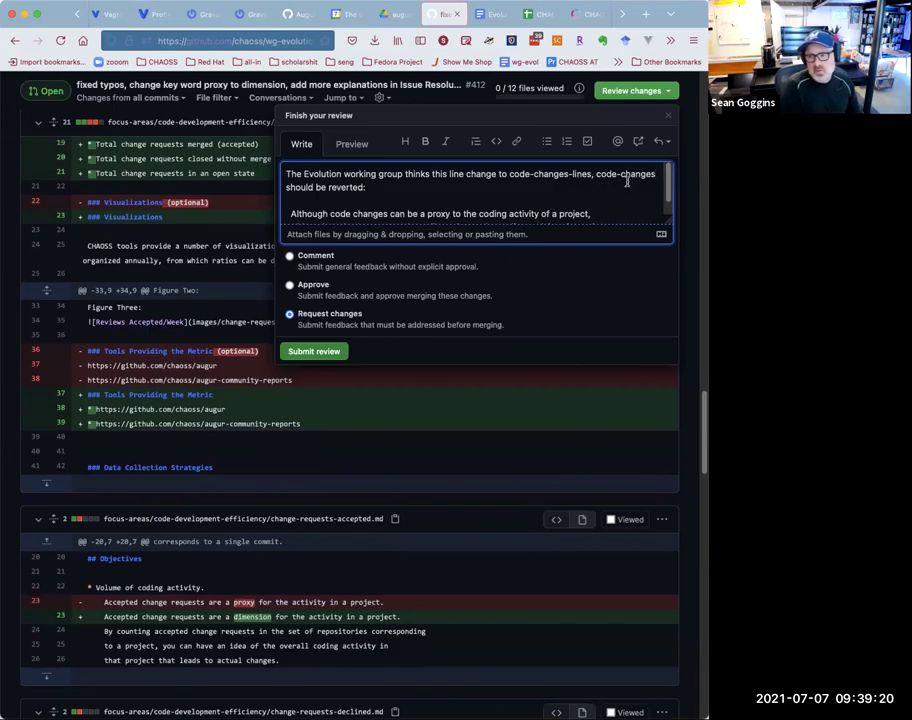
- Append ', change-requests-accepted, and change-requests-declined' to the review's file list
{"action": "type", "text": ", change-requestsw"}
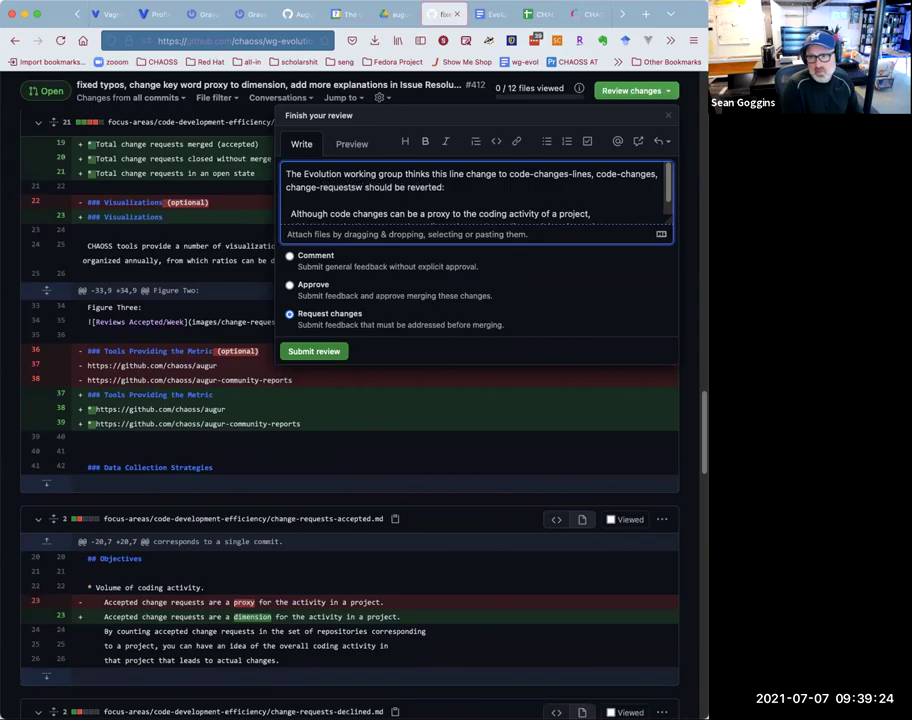
{"action": "key", "text": "BackSpace"}
{"action": "type", "text": "-accepted"}
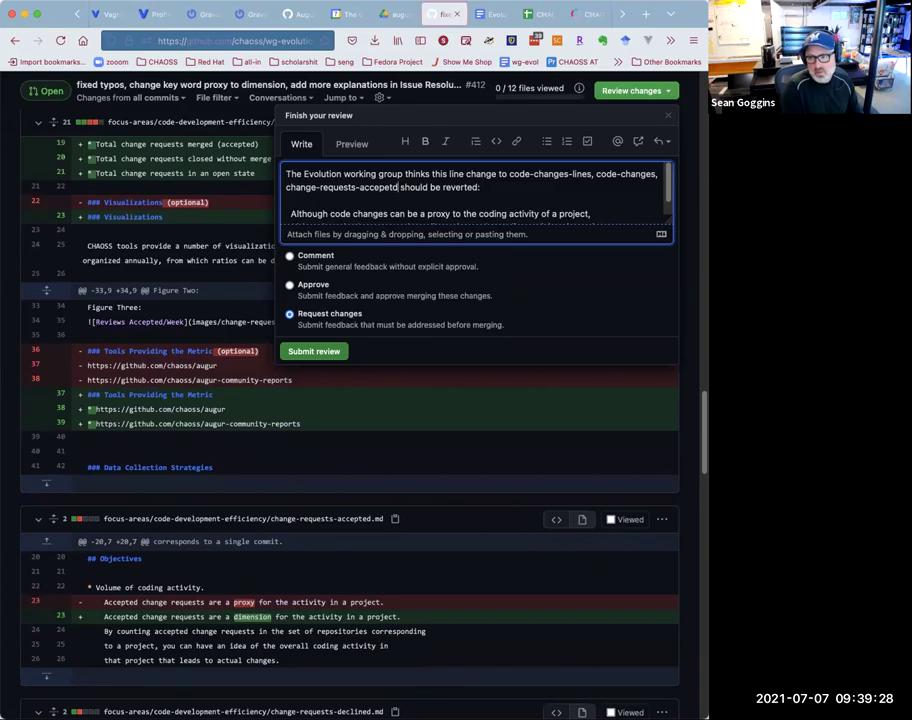
{"action": "scroll", "coordinate": [490, 375], "scroll_direction": "down", "scroll_amount": 3}
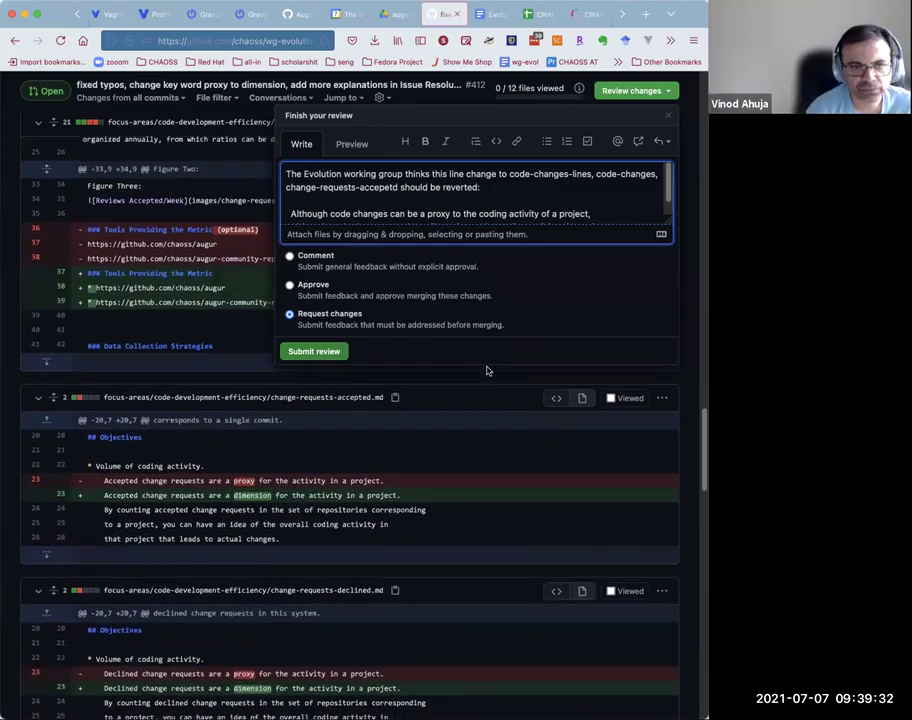
{"action": "type", "text": ","}
{"action": "key", "text": "BackSpace"}
{"action": "key", "text": "BackSpace"}
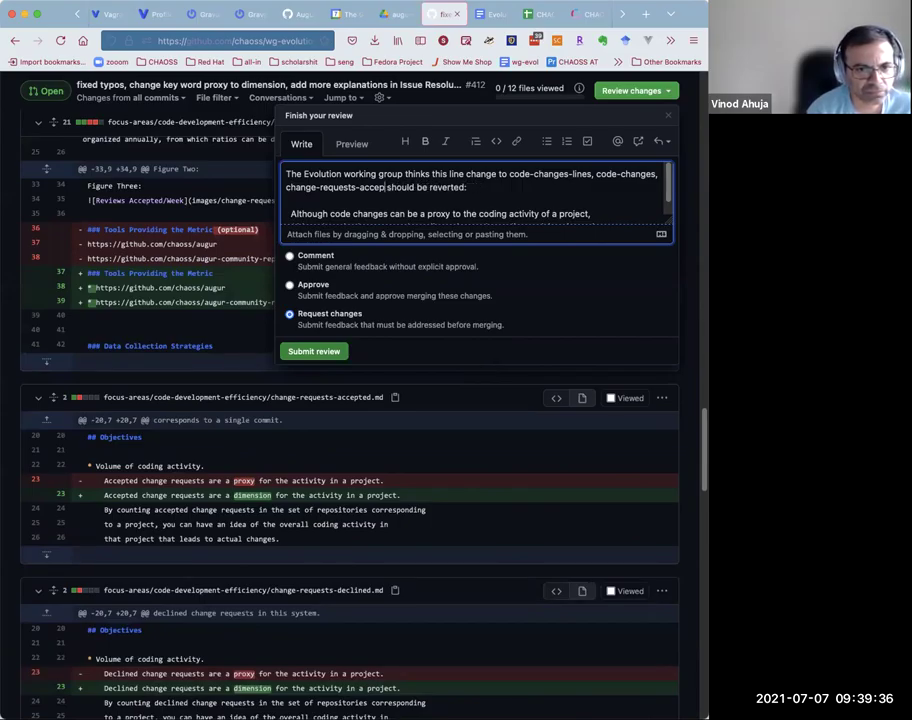
{"action": "type", "text": ", and change-requests-declined"}
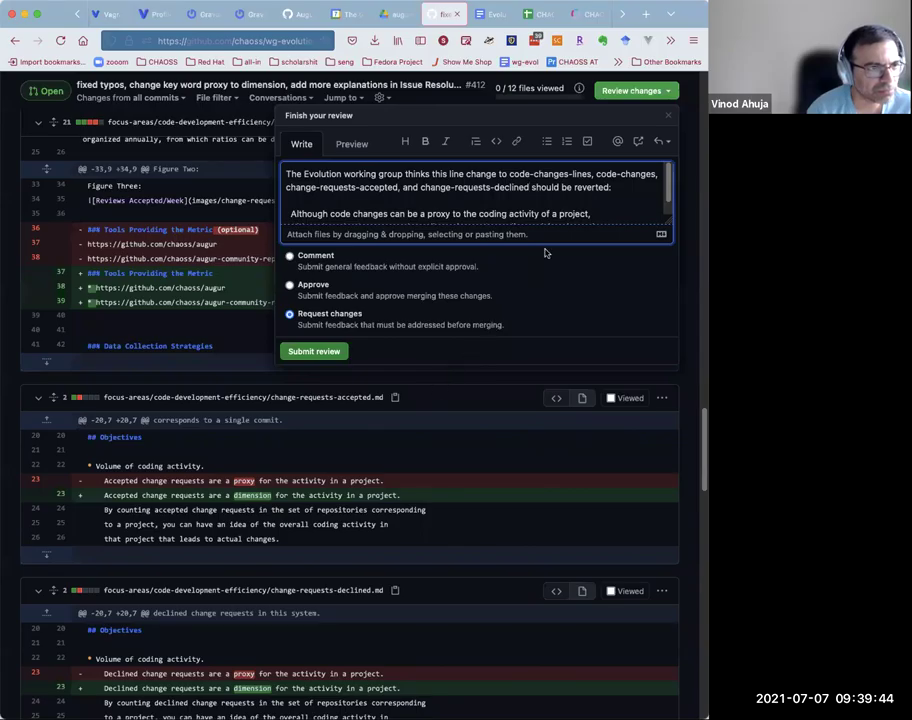
- Wrap the quoted proxy and dimension lines in the comment in a ``` code block
{"action": "left_click", "coordinate": [575, 215]}
{"action": "key", "text": "Return"}
{"action": "type", "text": "Although code changes can be a dimension to the coding activity of a project,"}
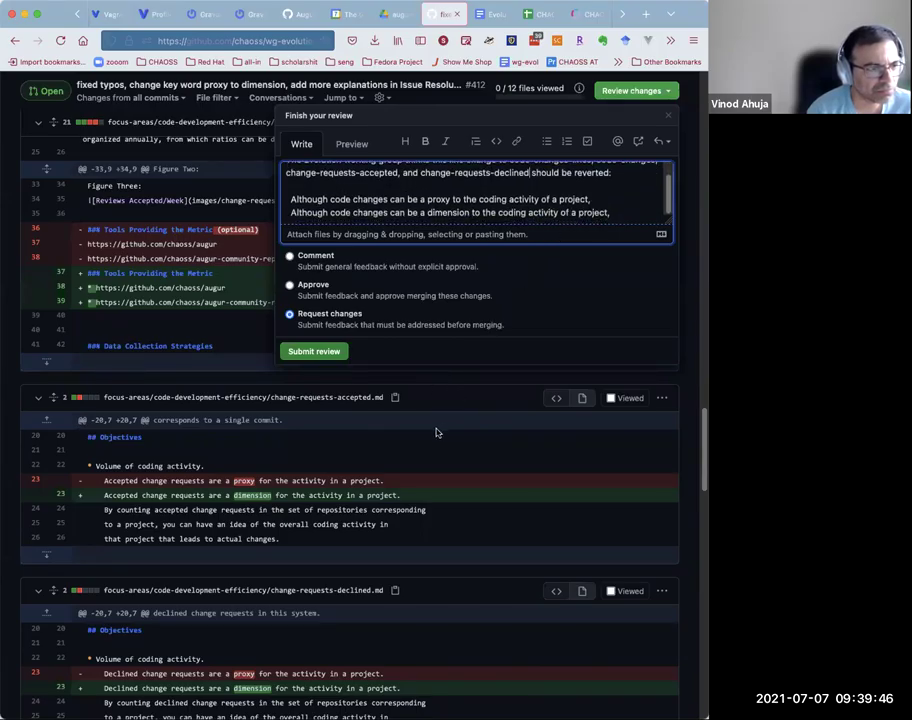
{"action": "scroll", "coordinate": [436, 432], "scroll_direction": "down", "scroll_amount": 1}
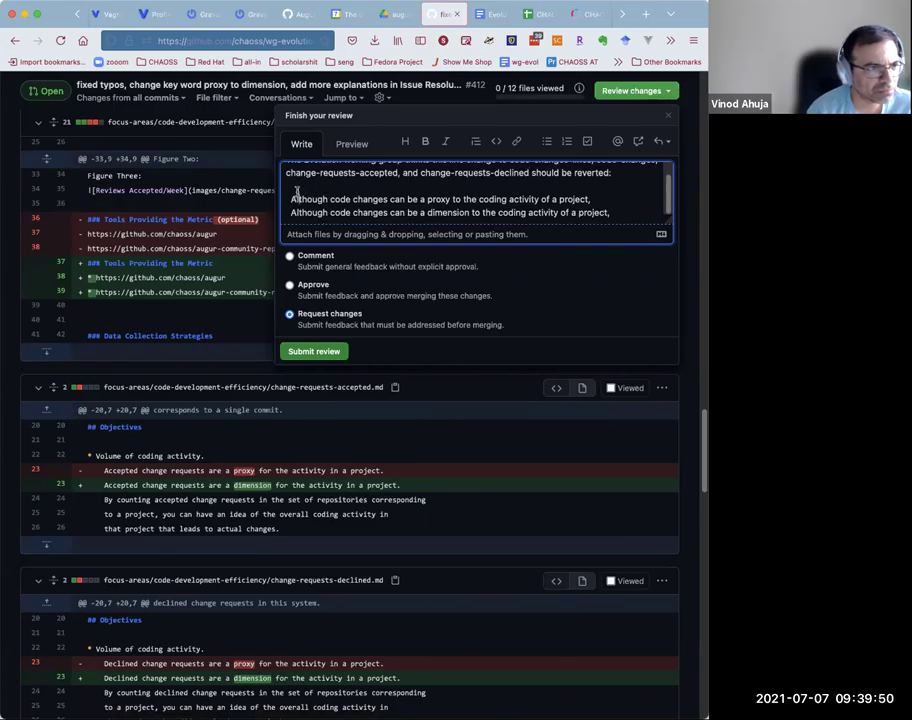
{"action": "key", "text": "Return"}
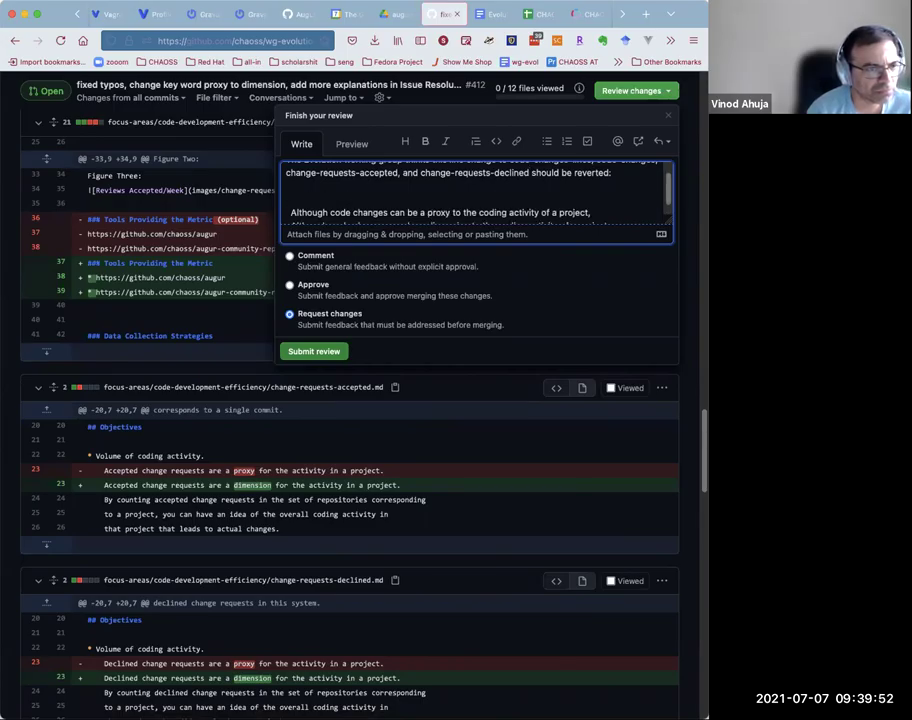
{"action": "type", "text": "``"}
{"action": "key", "text": "Down"}
{"action": "key", "text": "Down"}
{"action": "key", "text": "Down"}
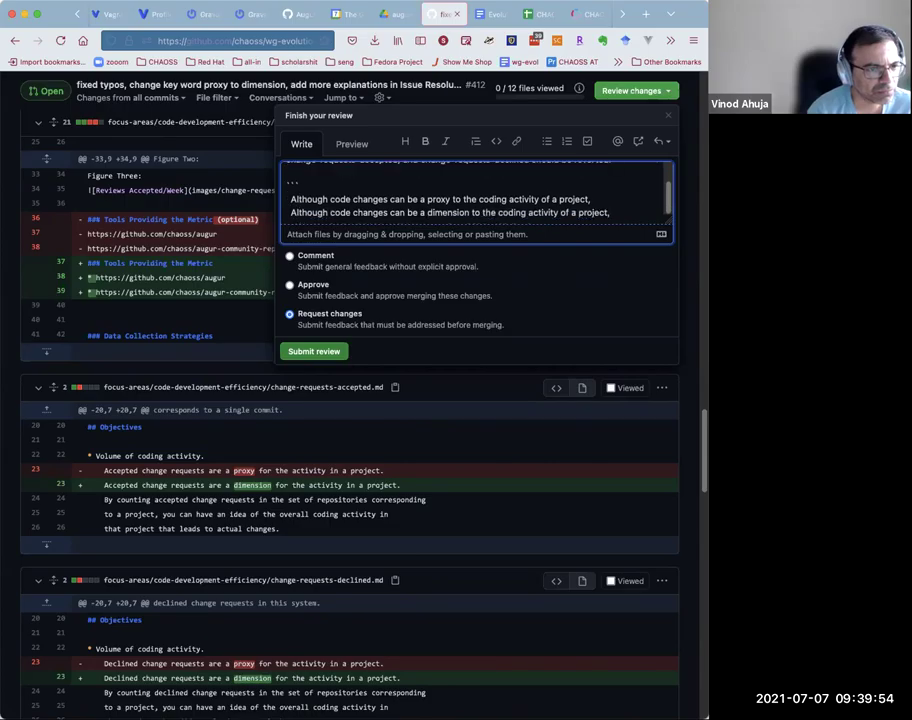
{"action": "type", "text": "```"}
{"action": "key", "text": "Return"}
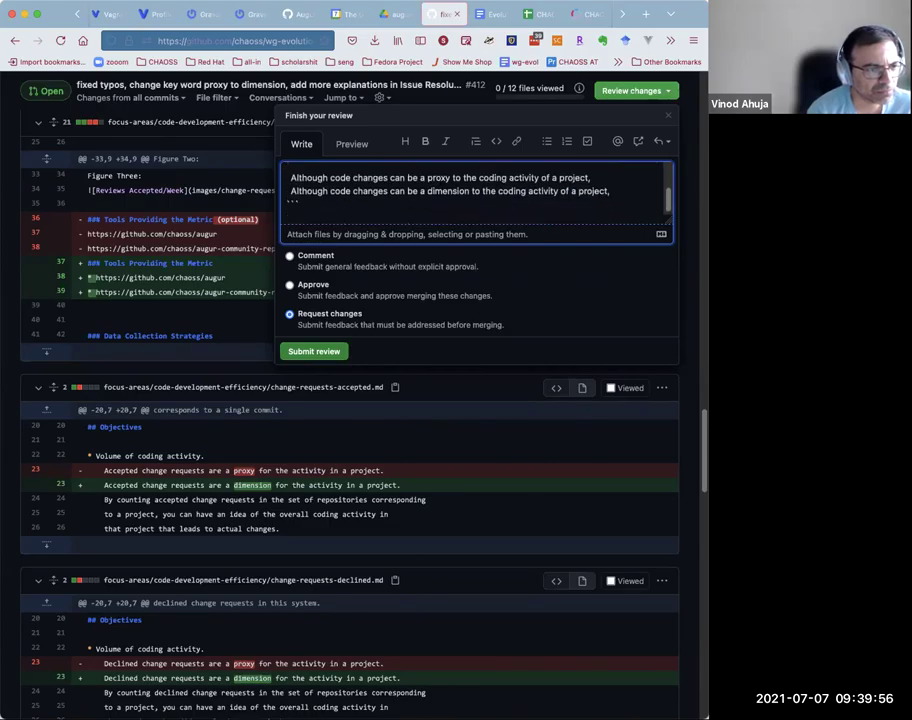
- Insert 'change-requests,' before 'and' in the review's list of files to revert
{"action": "scroll", "coordinate": [216, 480], "scroll_direction": "down", "scroll_amount": 5}
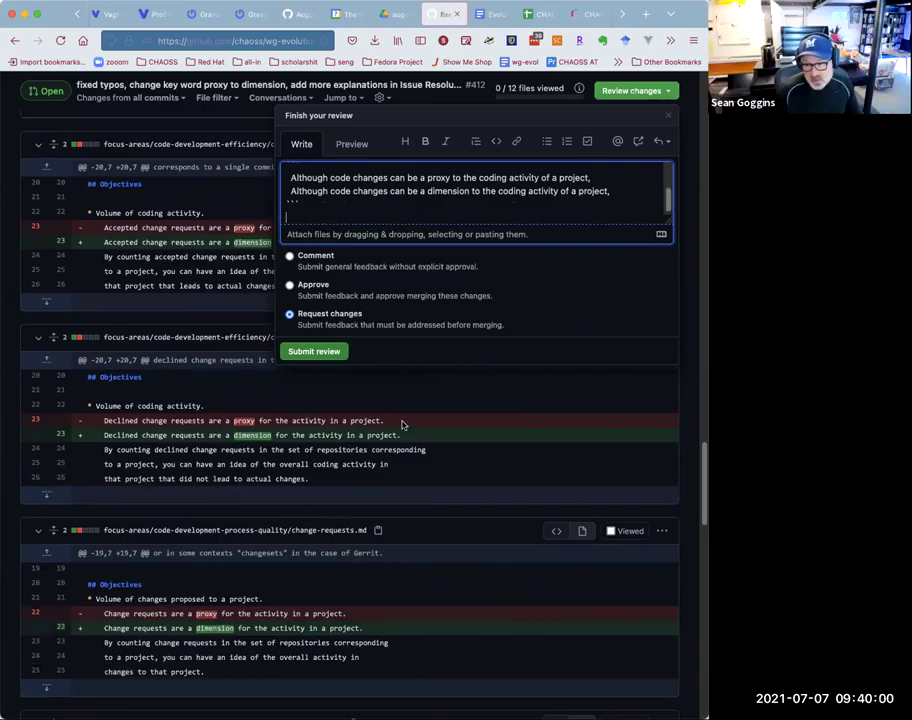
{"action": "scroll", "coordinate": [402, 425], "scroll_direction": "up", "scroll_amount": 3}
{"action": "scroll", "coordinate": [402, 425], "scroll_direction": "up", "scroll_amount": 8}
{"action": "scroll", "coordinate": [445, 180], "scroll_direction": "up", "scroll_amount": 3}
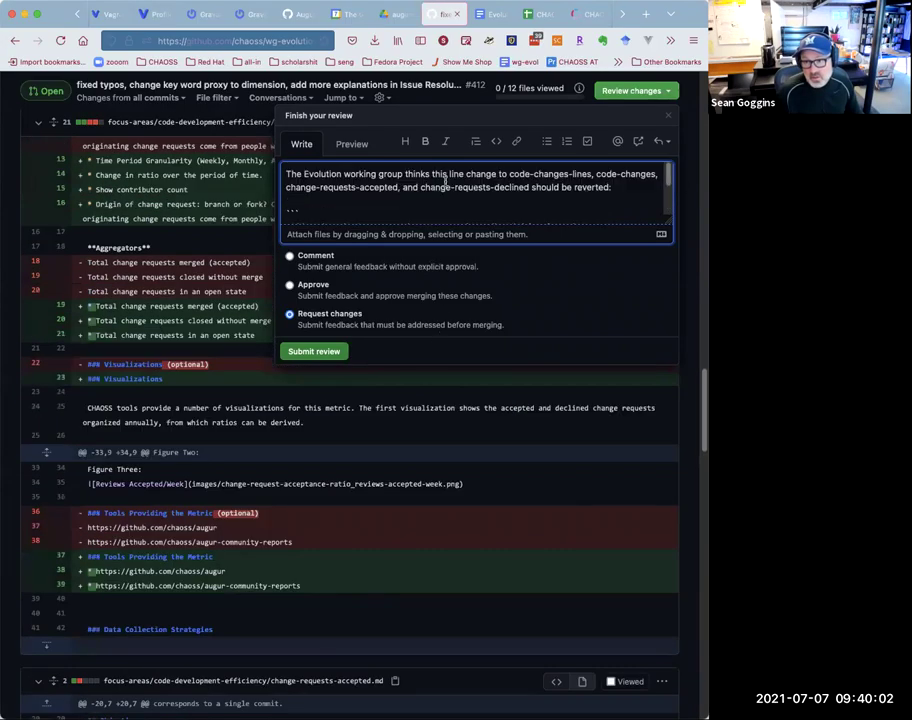
{"action": "scroll", "coordinate": [445, 180], "scroll_direction": "up", "scroll_amount": 1}
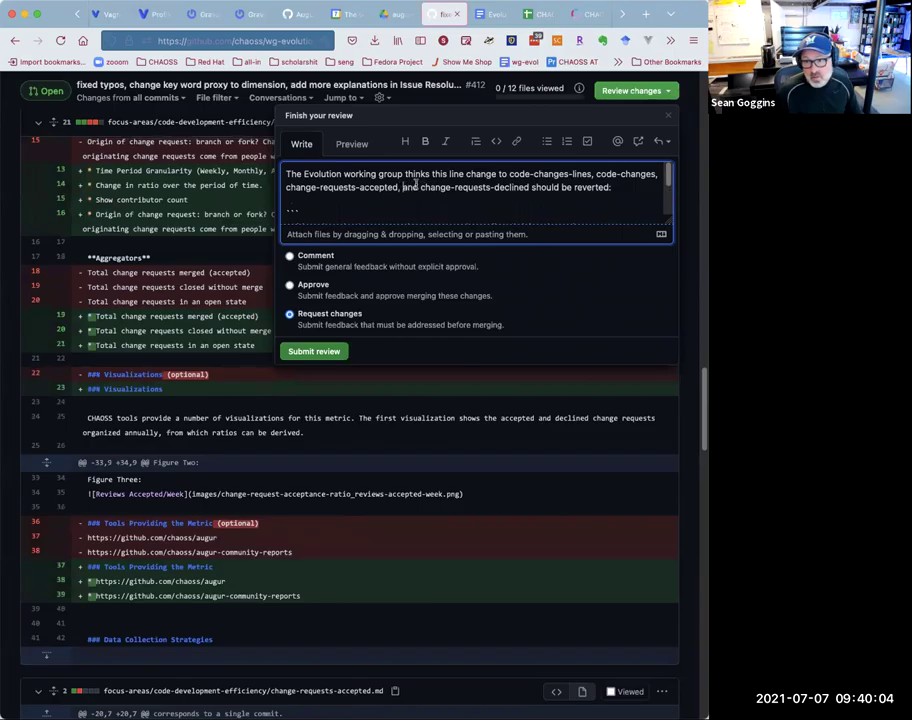
{"action": "left_click", "coordinate": [402, 187]}
{"action": "type", "text": "change-e"}
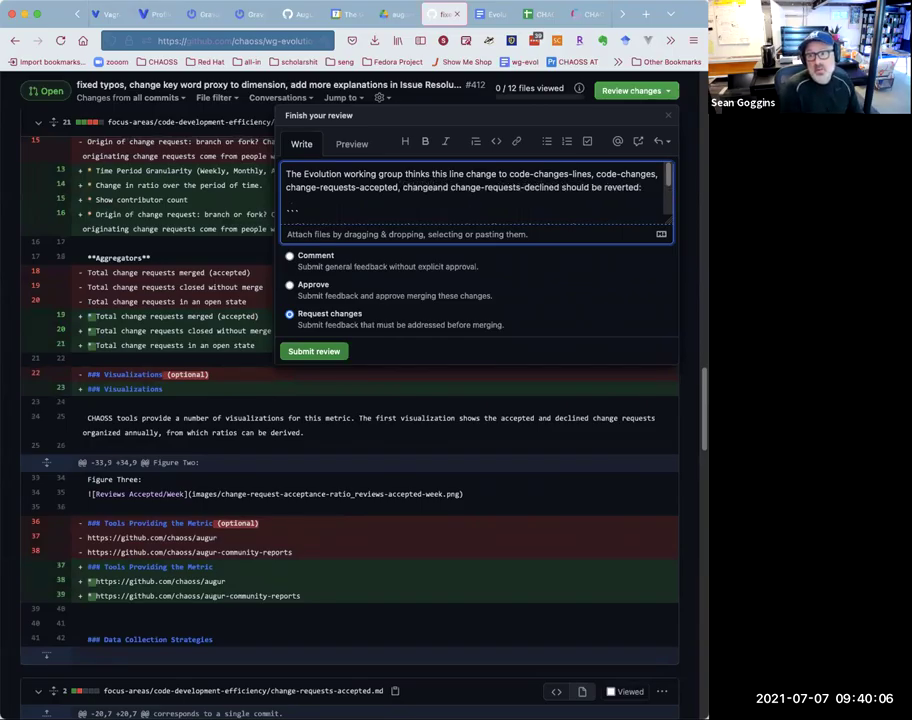
{"action": "key", "text": "BackSpace"}
{"action": "type", "text": "requests,"}
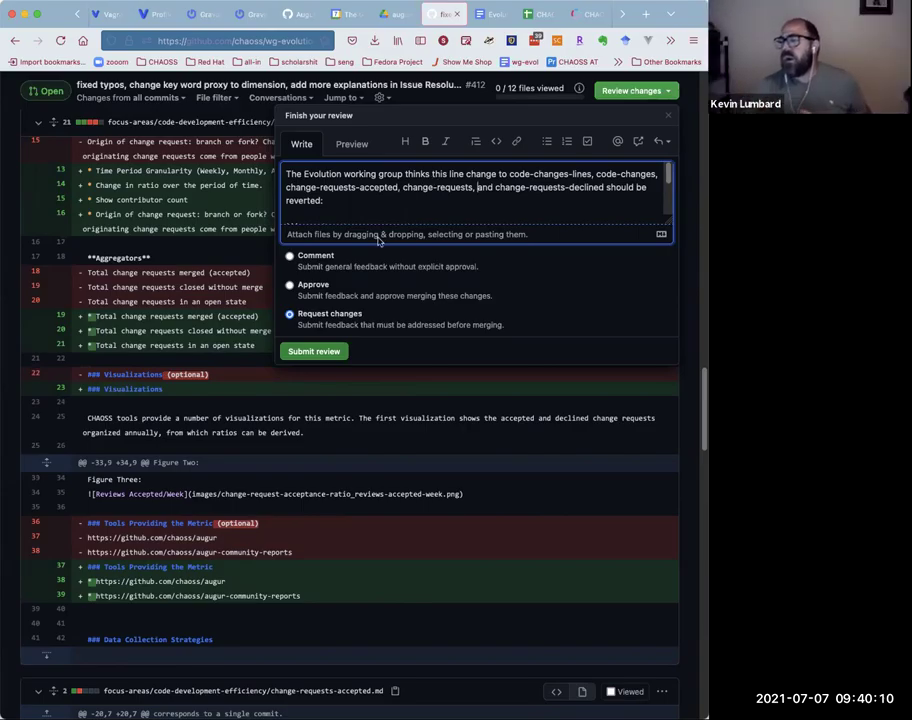
- Submit the Request changes review on PR #412 and return to its Files changed view
{"action": "left_click", "coordinate": [335, 350]}
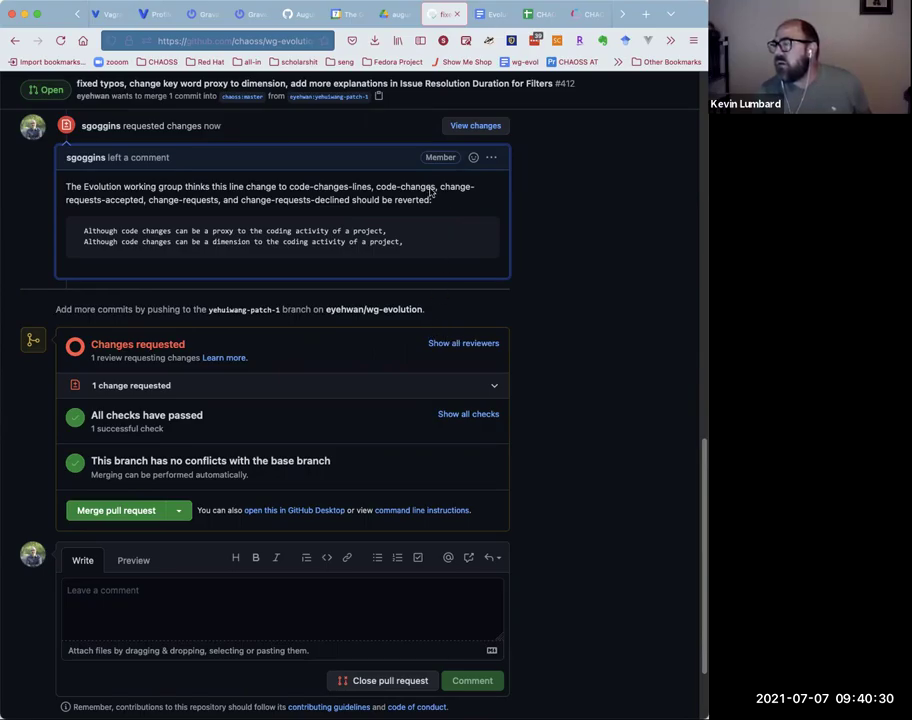
{"action": "scroll", "coordinate": [388, 271], "scroll_direction": "up", "scroll_amount": 1}
{"action": "scroll", "coordinate": [388, 271], "scroll_direction": "up", "scroll_amount": 10}
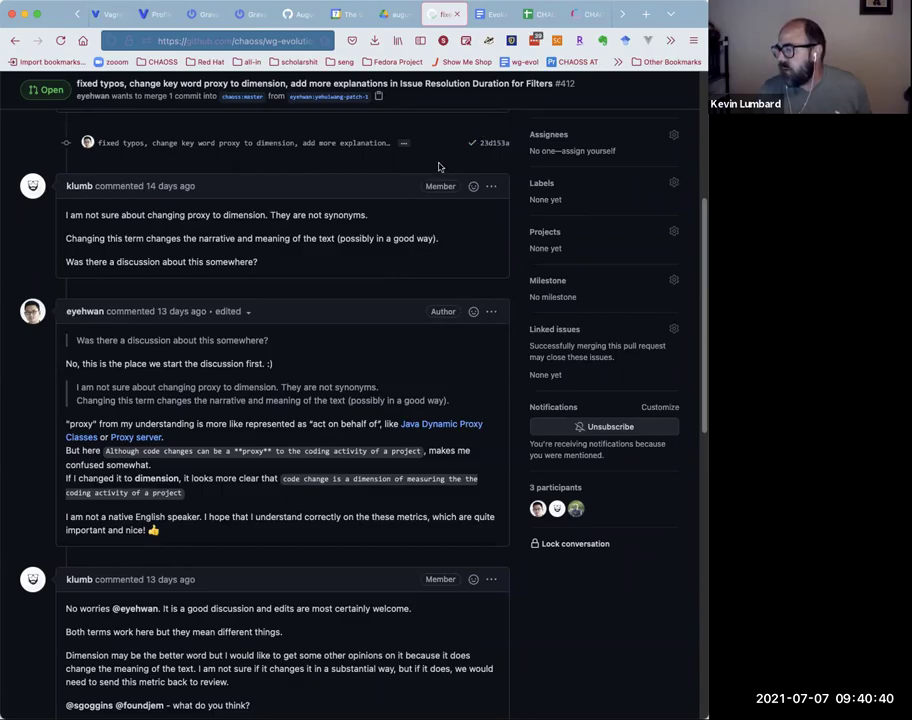
{"action": "scroll", "coordinate": [437, 170], "scroll_direction": "up", "scroll_amount": 3}
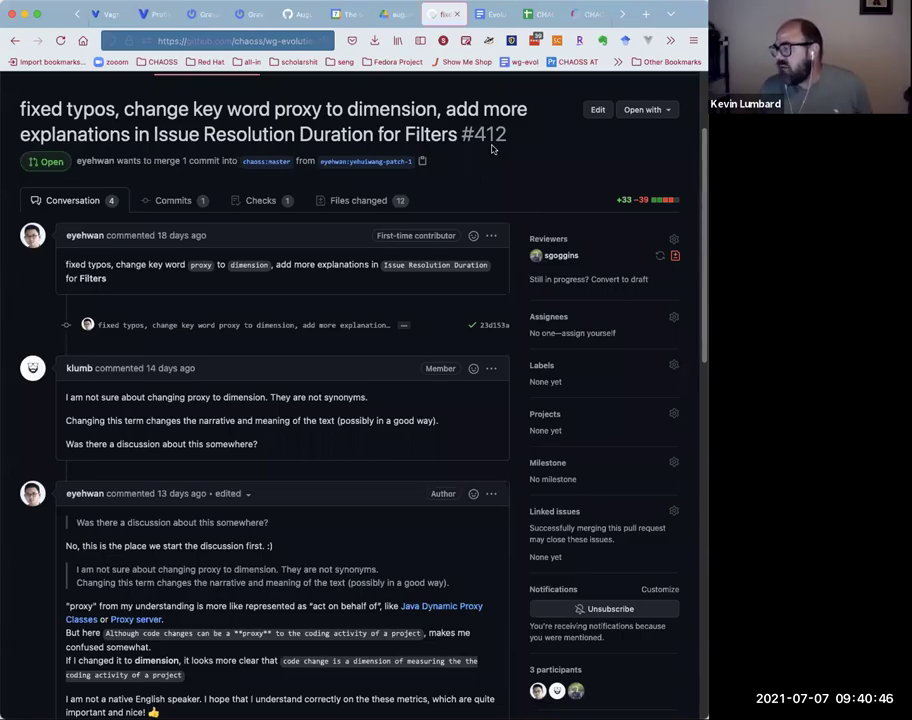
{"action": "left_click", "coordinate": [360, 200]}
{"action": "scroll", "coordinate": [330, 350], "scroll_direction": "down", "scroll_amount": 15}
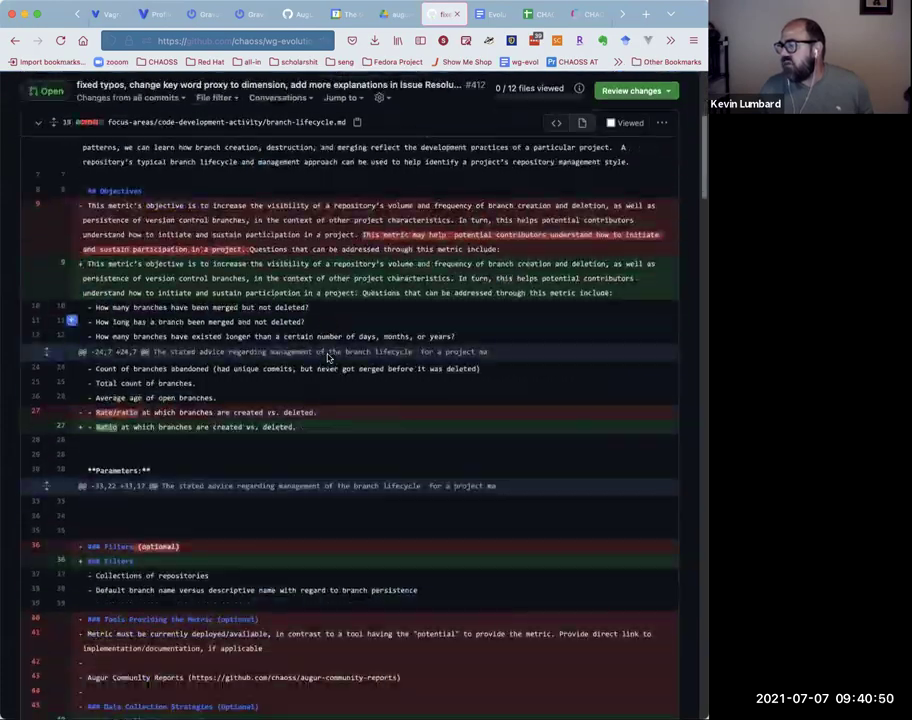
{"action": "scroll", "coordinate": [327, 357], "scroll_direction": "down", "scroll_amount": 10}
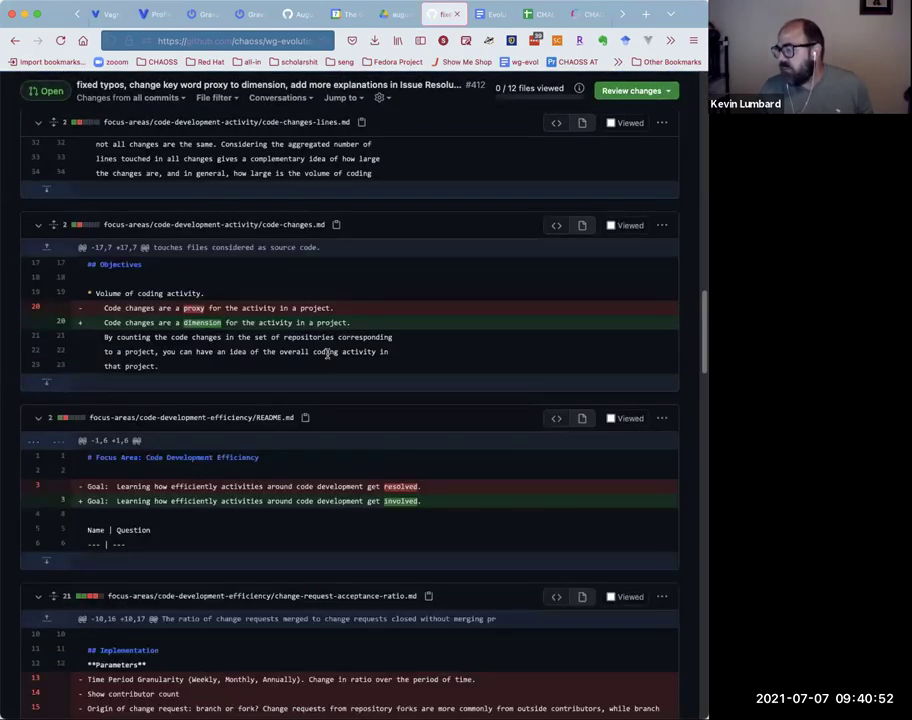
{"action": "scroll", "coordinate": [327, 356], "scroll_direction": "down", "scroll_amount": 6}
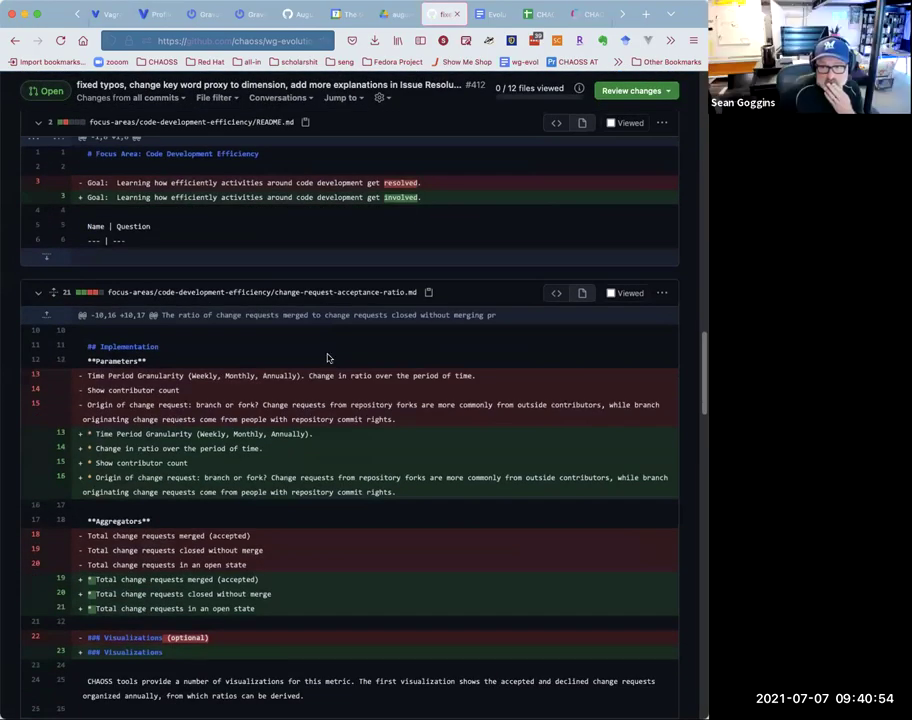
{"action": "scroll", "coordinate": [327, 357], "scroll_direction": "down", "scroll_amount": 1}
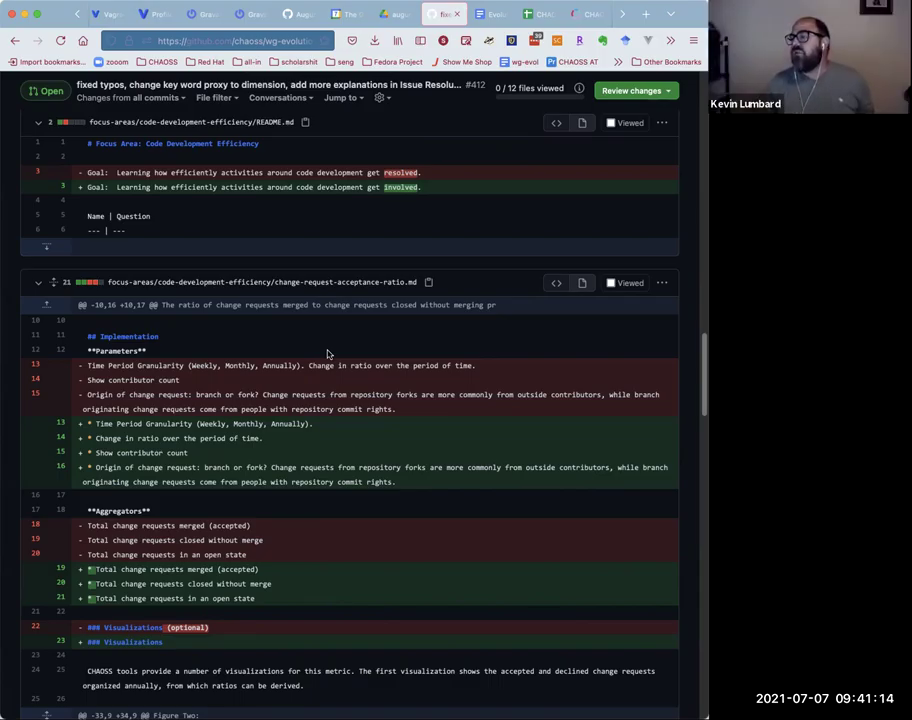
{"action": "scroll", "coordinate": [328, 353], "scroll_direction": "down", "scroll_amount": 5}
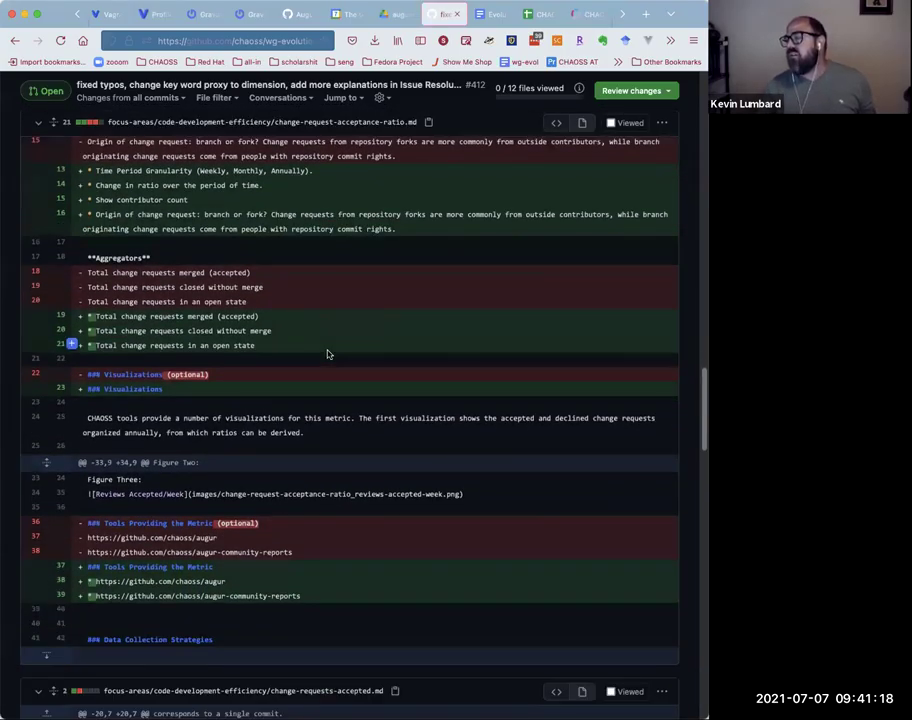
{"action": "scroll", "coordinate": [327, 354], "scroll_direction": "down", "scroll_amount": 3}
{"action": "scroll", "coordinate": [327, 354], "scroll_direction": "down", "scroll_amount": 1}
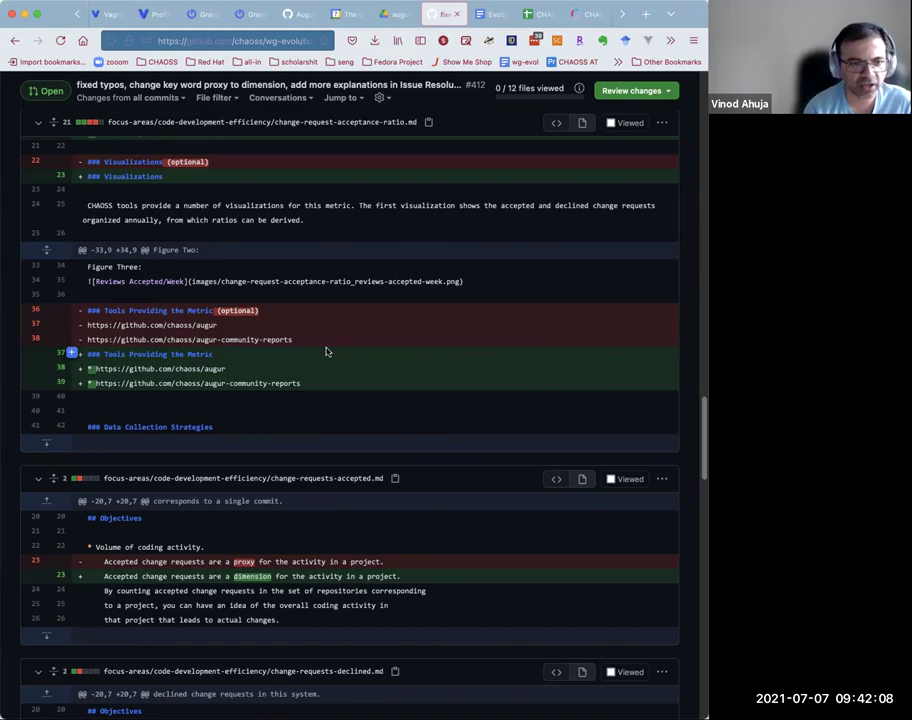
- Scroll up through PR #412's branch-lifecycle.md diff
{"action": "scroll", "coordinate": [325, 351], "scroll_direction": "up", "scroll_amount": 10}
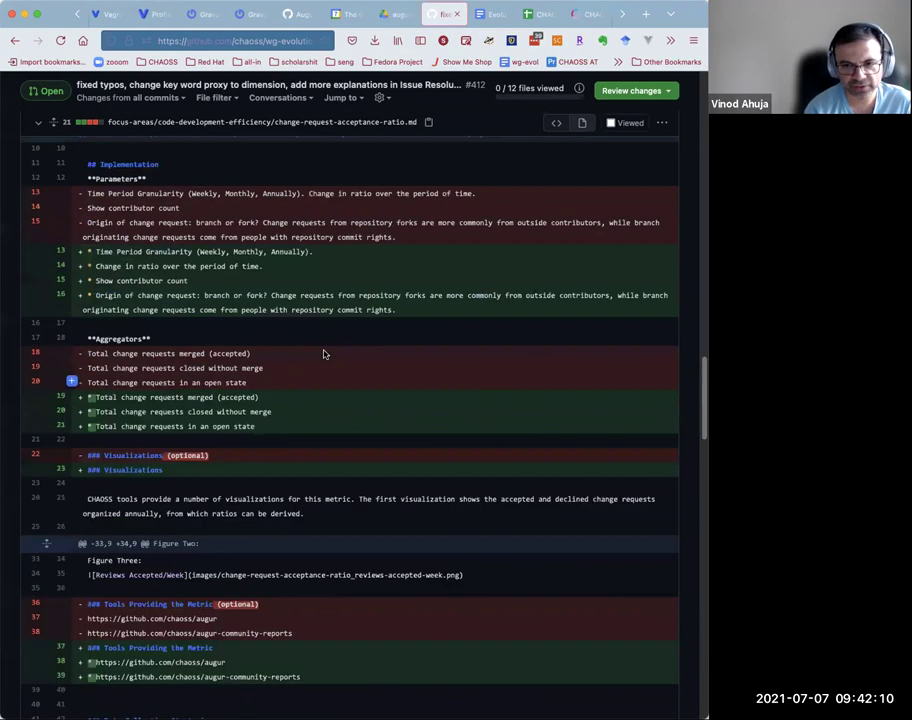
{"action": "scroll", "coordinate": [323, 355], "scroll_direction": "up", "scroll_amount": 20}
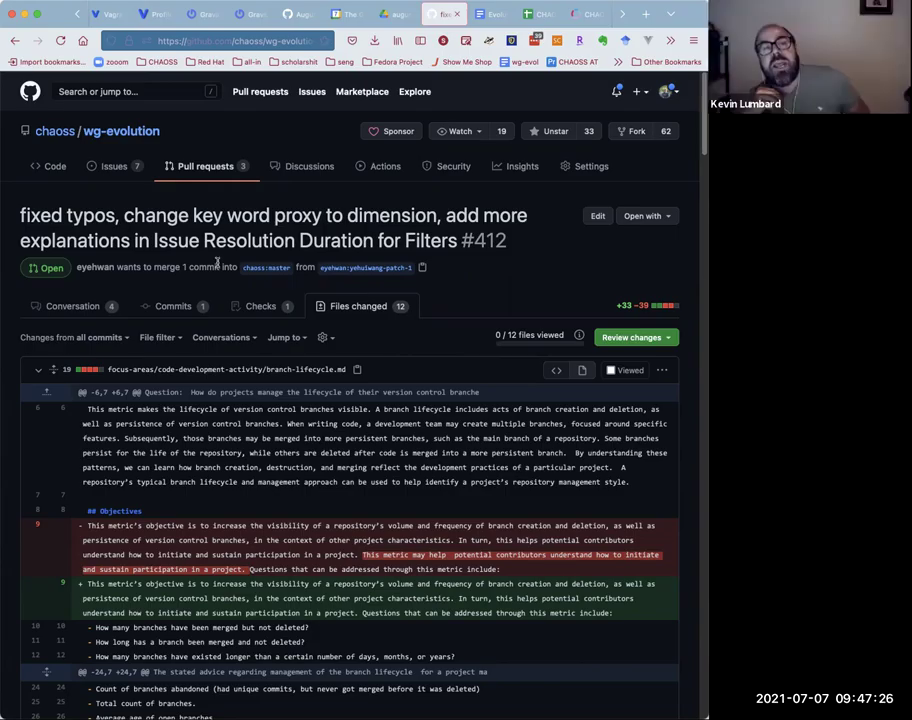
- Scroll down and back up through PR #412's changed-file diffs
{"action": "scroll", "coordinate": [283, 478], "scroll_direction": "down", "scroll_amount": 3}
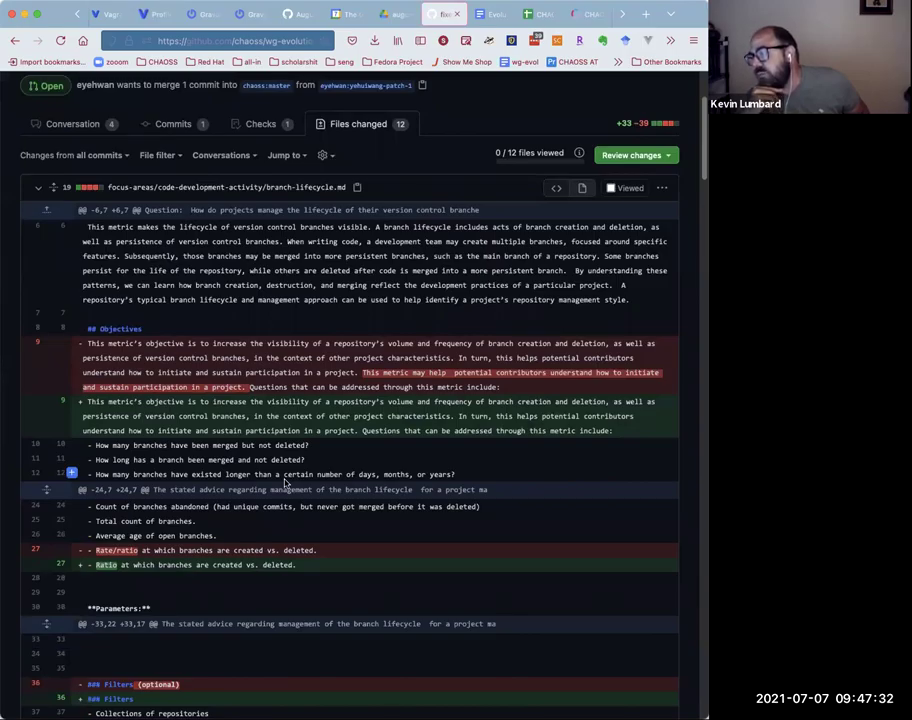
{"action": "scroll", "coordinate": [283, 482], "scroll_direction": "down", "scroll_amount": 10}
{"action": "scroll", "coordinate": [284, 480], "scroll_direction": "down", "scroll_amount": 15}
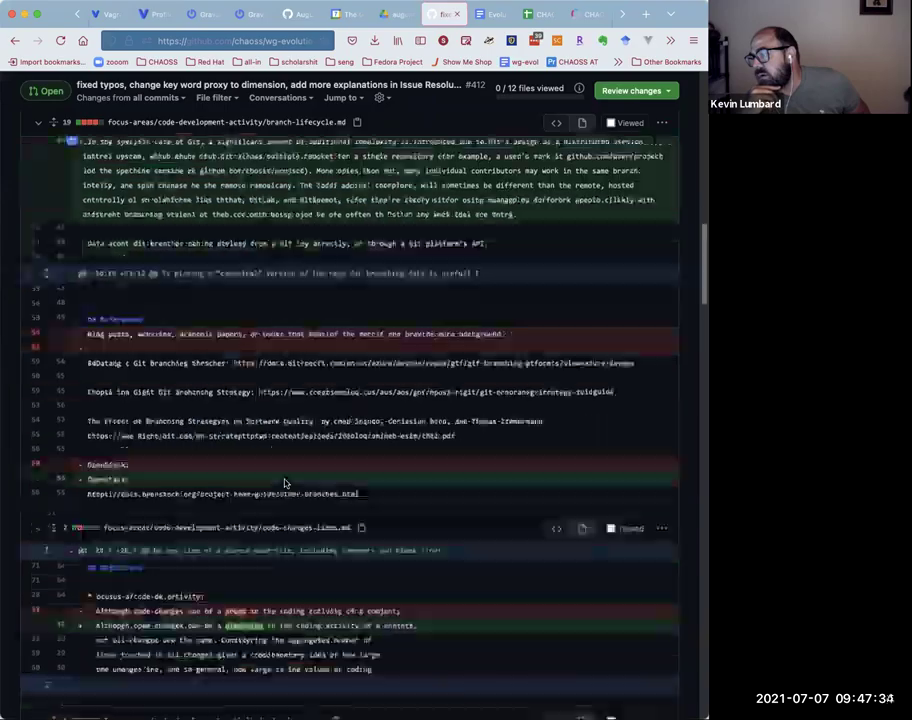
{"action": "scroll", "coordinate": [283, 482], "scroll_direction": "down", "scroll_amount": 15}
{"action": "scroll", "coordinate": [285, 479], "scroll_direction": "up", "scroll_amount": 15}
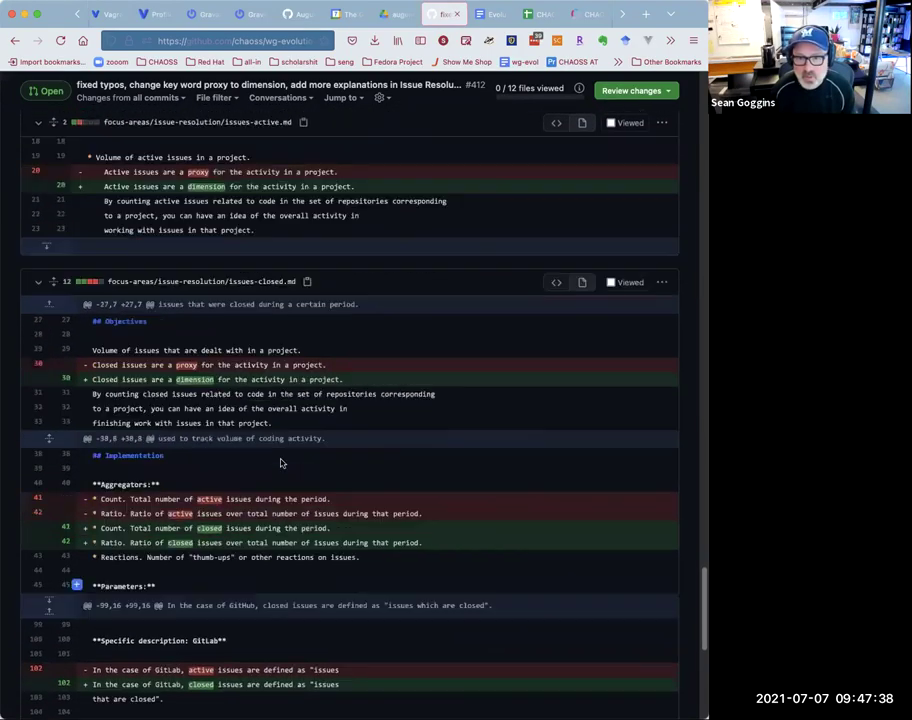
{"action": "scroll", "coordinate": [282, 466], "scroll_direction": "up", "scroll_amount": 20}
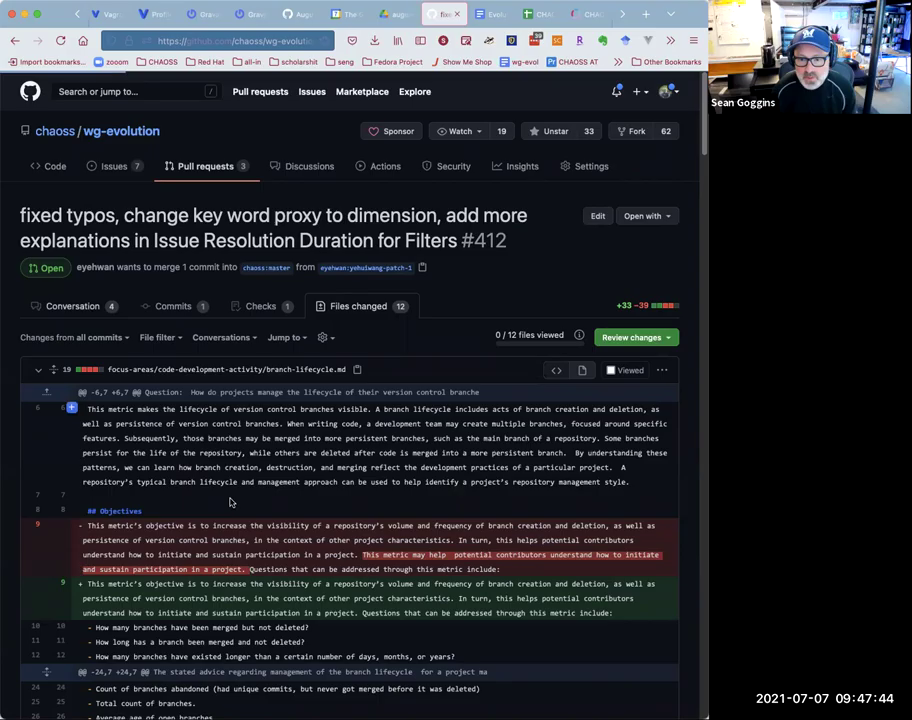
- Go back to PR #412's conversation and scroll down to the requested-changes review
{"action": "key", "text": "alt+Left"}
{"action": "scroll", "coordinate": [230, 499], "scroll_direction": "down", "scroll_amount": 5}
{"action": "scroll", "coordinate": [230, 502], "scroll_direction": "down", "scroll_amount": 4}
{"action": "scroll", "coordinate": [230, 505], "scroll_direction": "down", "scroll_amount": 1}
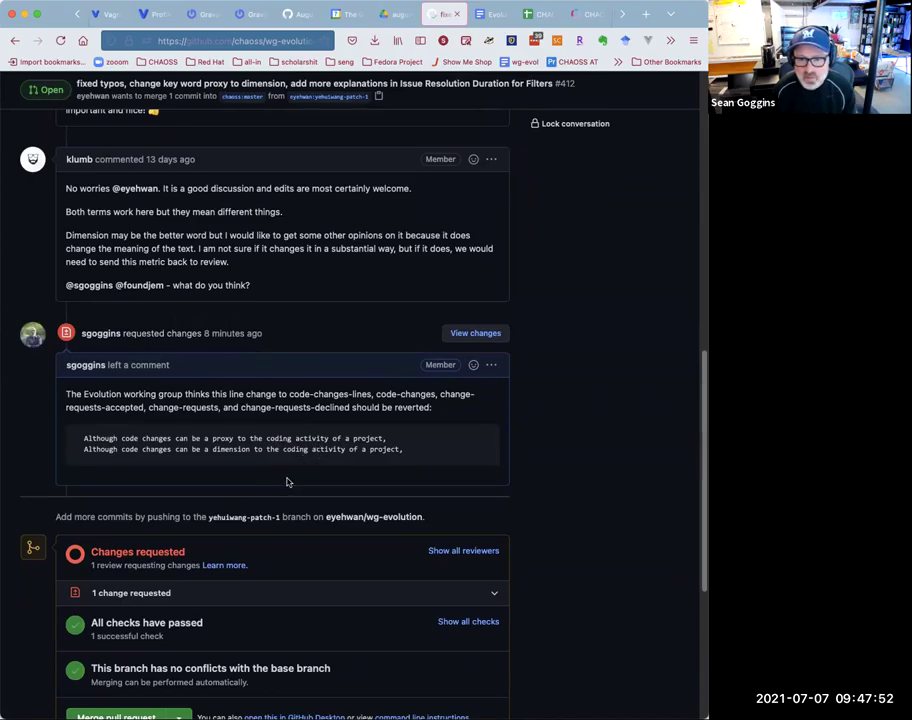
{"action": "scroll", "coordinate": [285, 478], "scroll_direction": "up", "scroll_amount": 10}
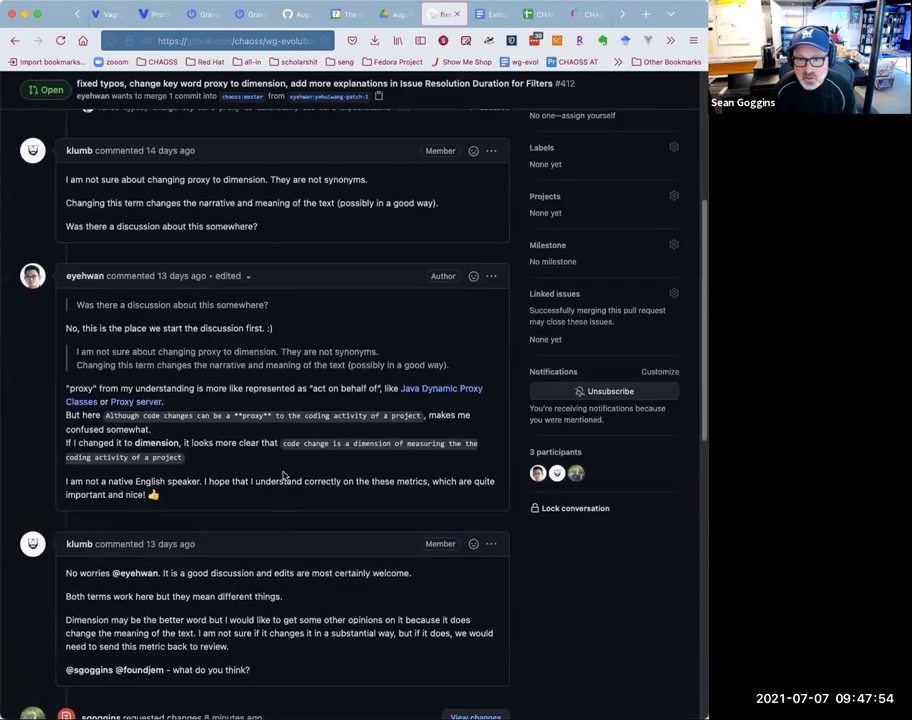
{"action": "scroll", "coordinate": [282, 475], "scroll_direction": "up", "scroll_amount": 1}
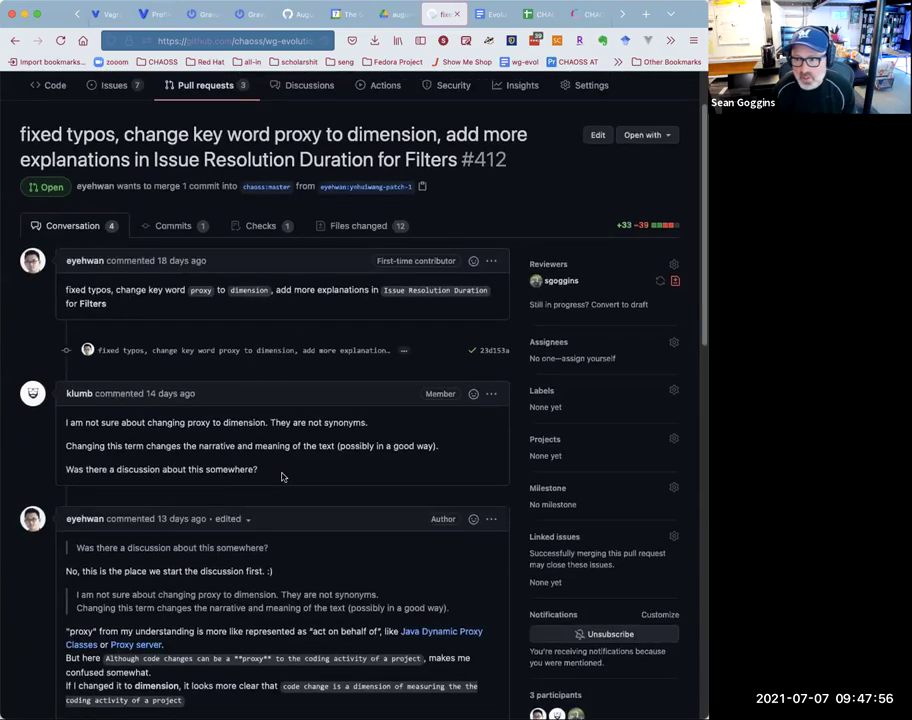
{"action": "scroll", "coordinate": [282, 475], "scroll_direction": "down", "scroll_amount": 1}
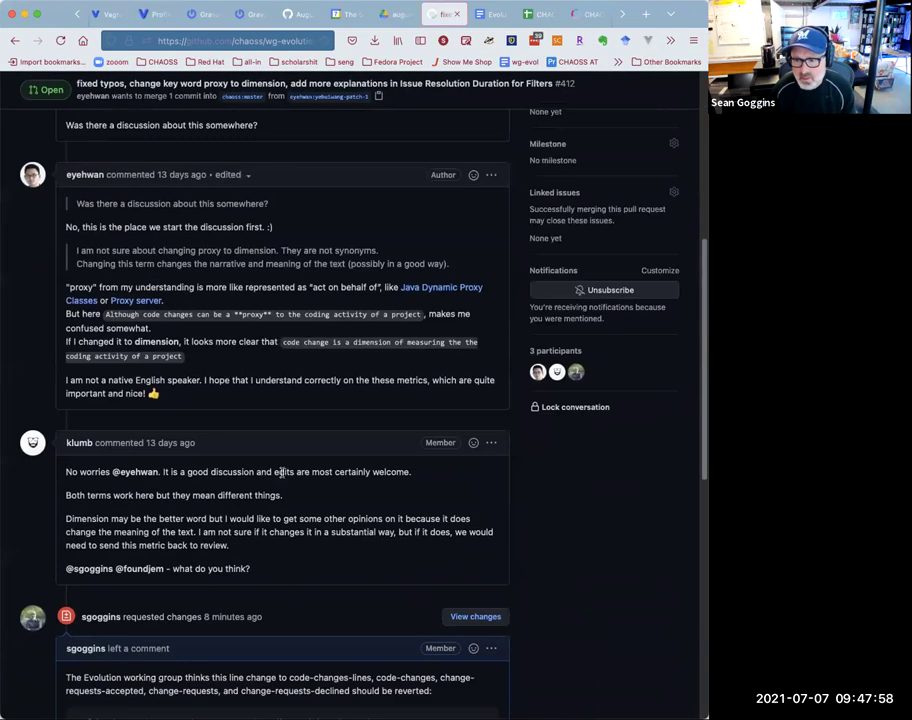
{"action": "scroll", "coordinate": [281, 472], "scroll_direction": "down", "scroll_amount": 3}
{"action": "scroll", "coordinate": [278, 466], "scroll_direction": "down", "scroll_amount": 6}
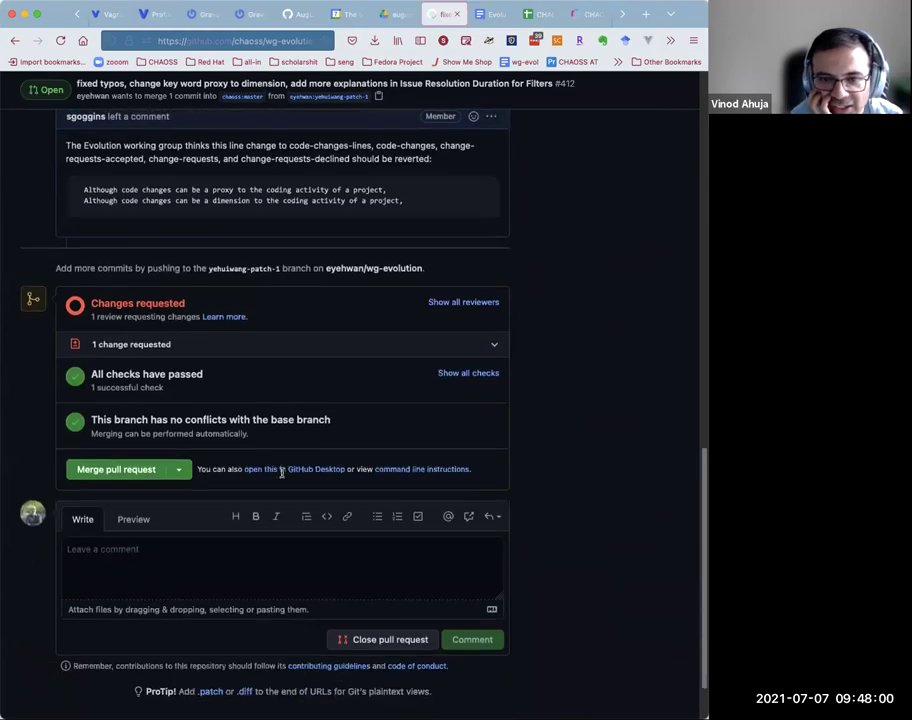
{"action": "left_click", "coordinate": [249, 486]}
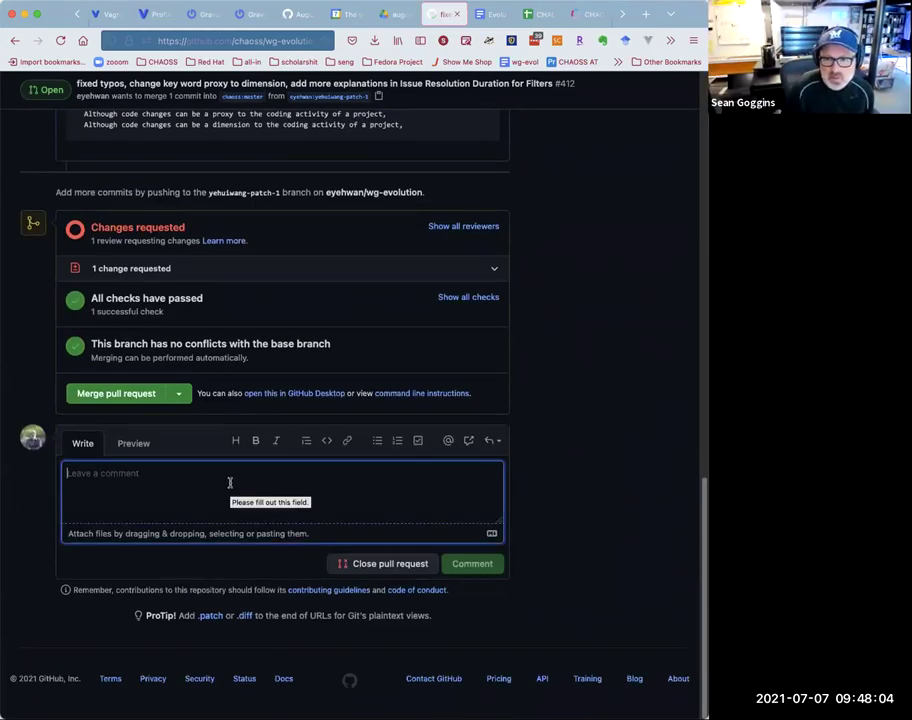
{"action": "scroll", "coordinate": [229, 480], "scroll_direction": "up", "scroll_amount": 4}
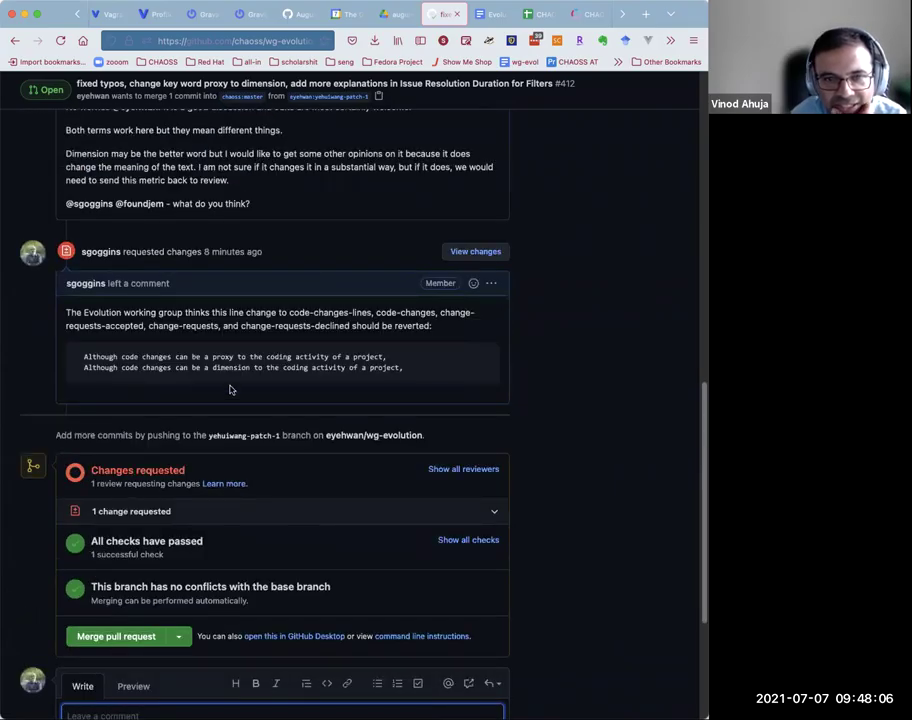
- Quote the requested-changes review comment in a new reply
{"action": "left_click", "coordinate": [490, 285]}
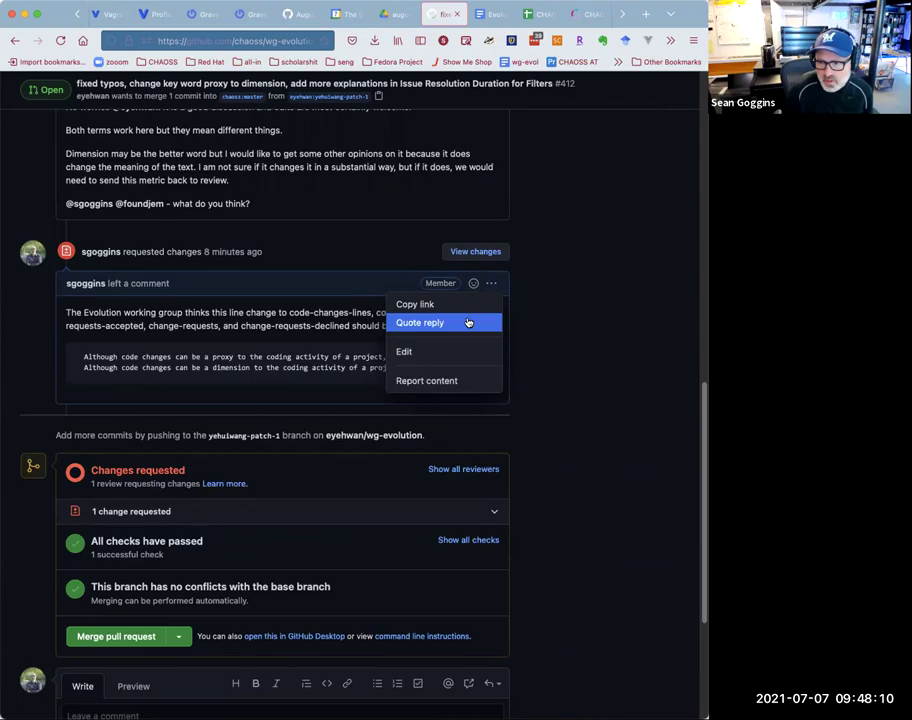
{"action": "left_click", "coordinate": [467, 322]}
{"action": "scroll", "coordinate": [348, 436], "scroll_direction": "down", "scroll_amount": 4}
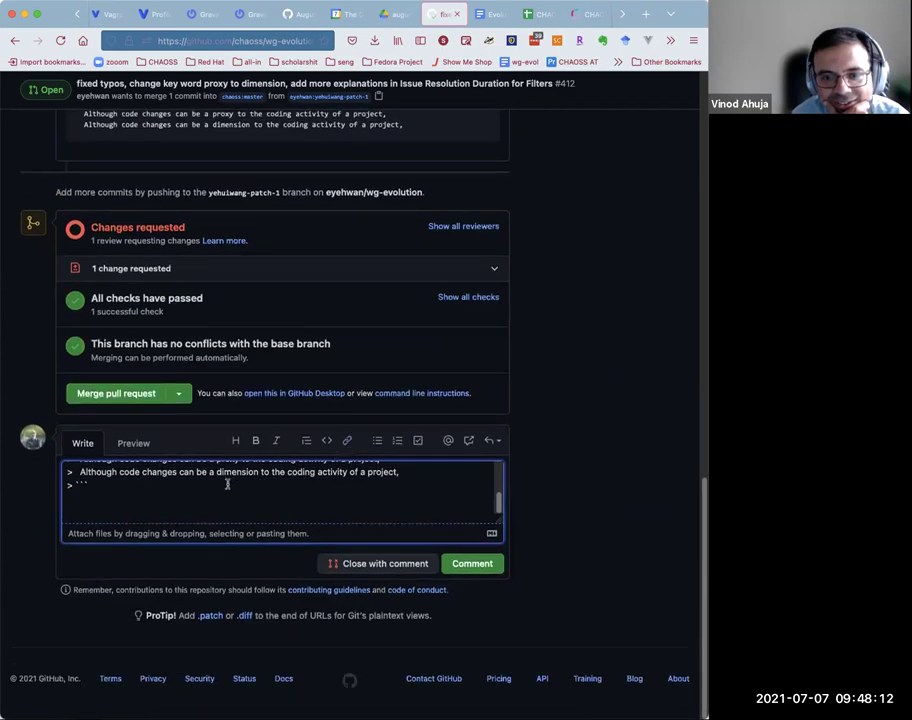
- Post a reply saying the July 7, 2021 meeting keeps "Proxy" and welcomes the other changes
{"action": "type", "text": "Durin"}
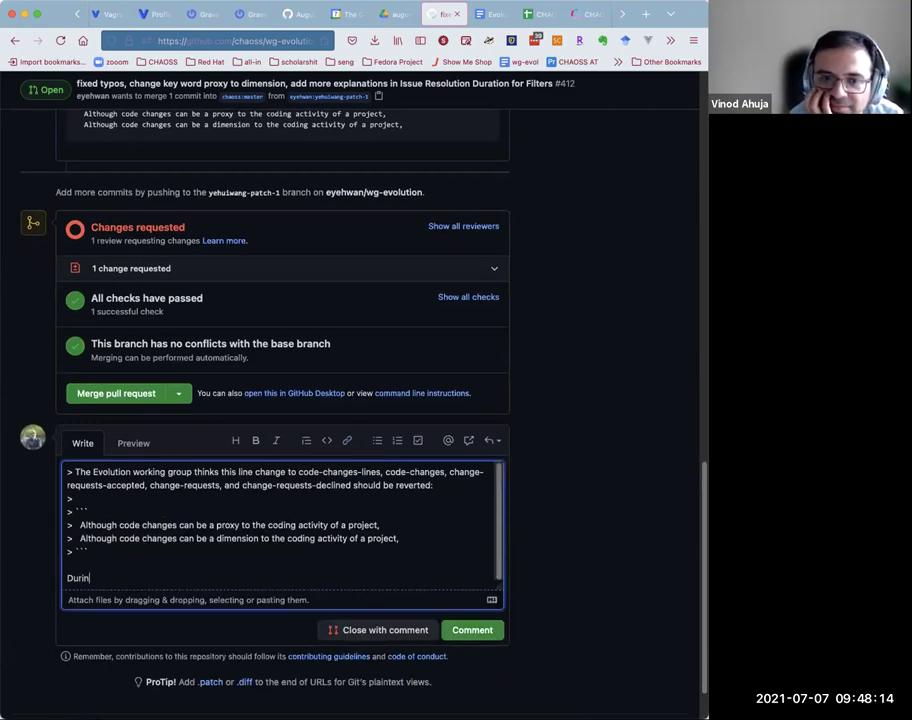
{"action": "type", "text": "g the July 7, 2021"}
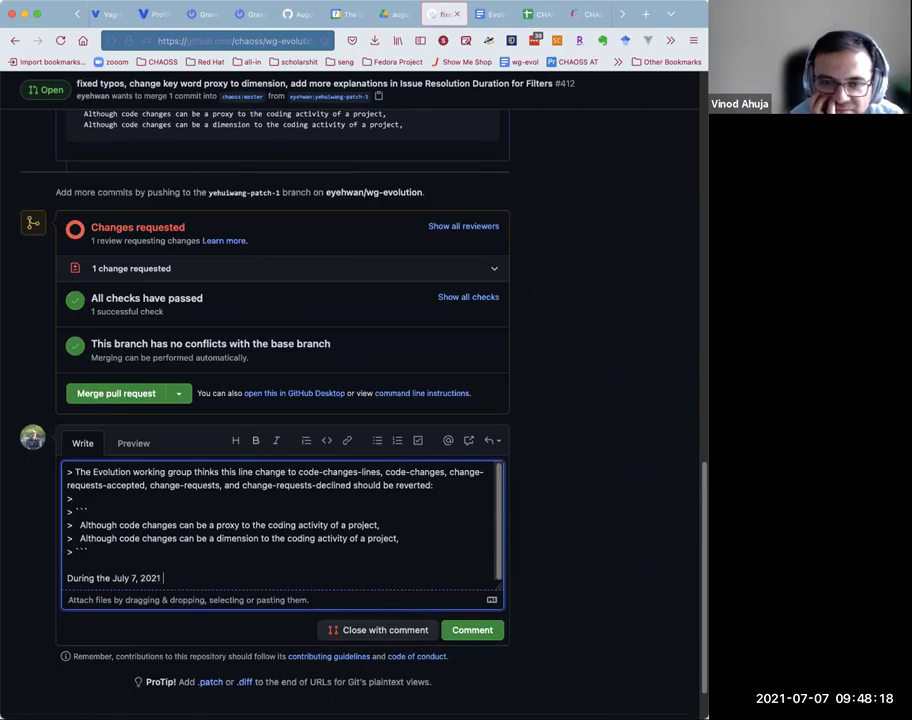
{"action": "type", "text": " Evolutio"}
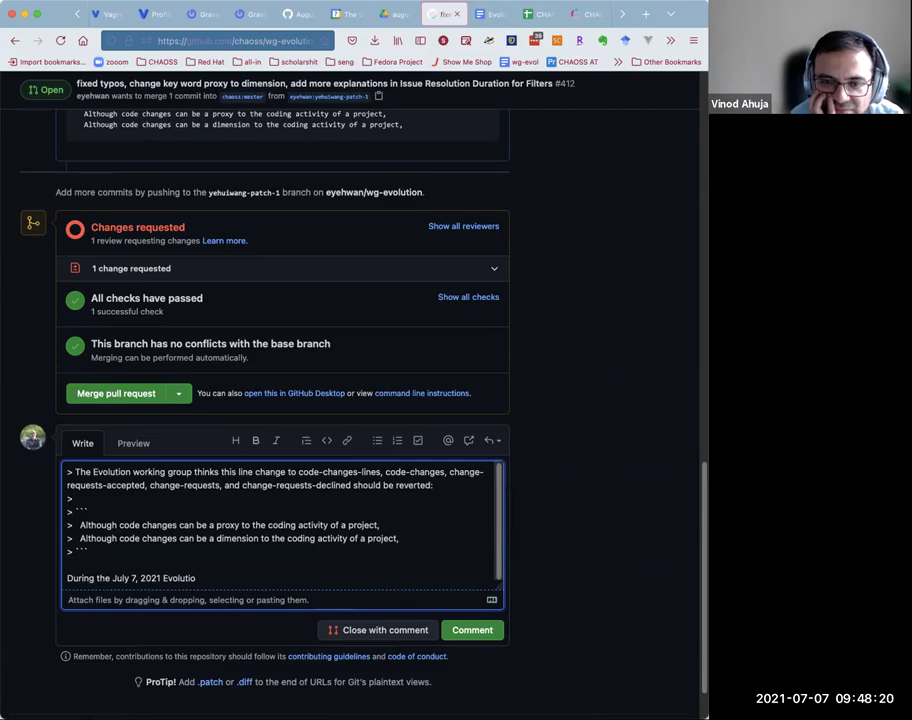
{"action": "type", "text": "n working group meeting, we discussed this"}
{"action": "key", "text": "BackSpace"}
{"action": "key", "text": "BackSpace"}
{"action": "type", "text": "ese points at length. \"Proxy\" has a"}
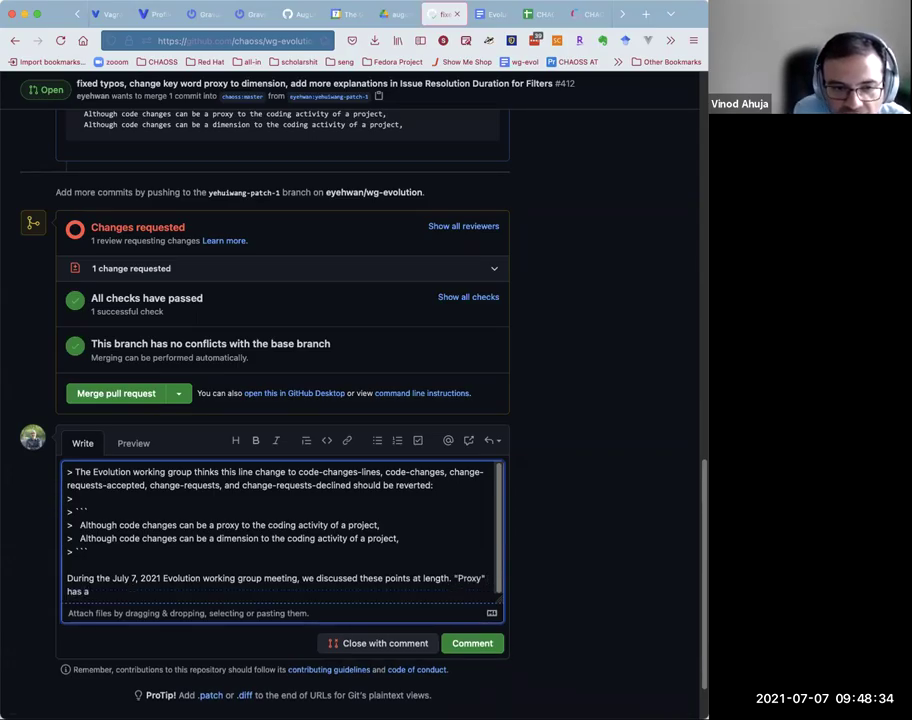
{"action": "type", "text": " very specific meaning that ppl"}
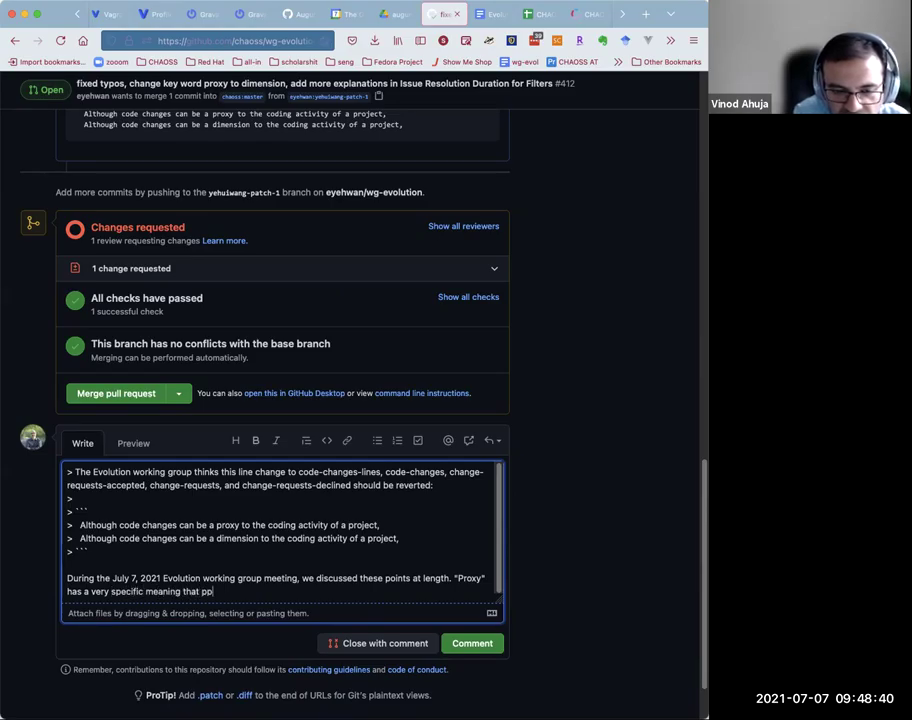
{"action": "key", "text": "BackSpace"}
{"action": "type", "text": "clearl"}
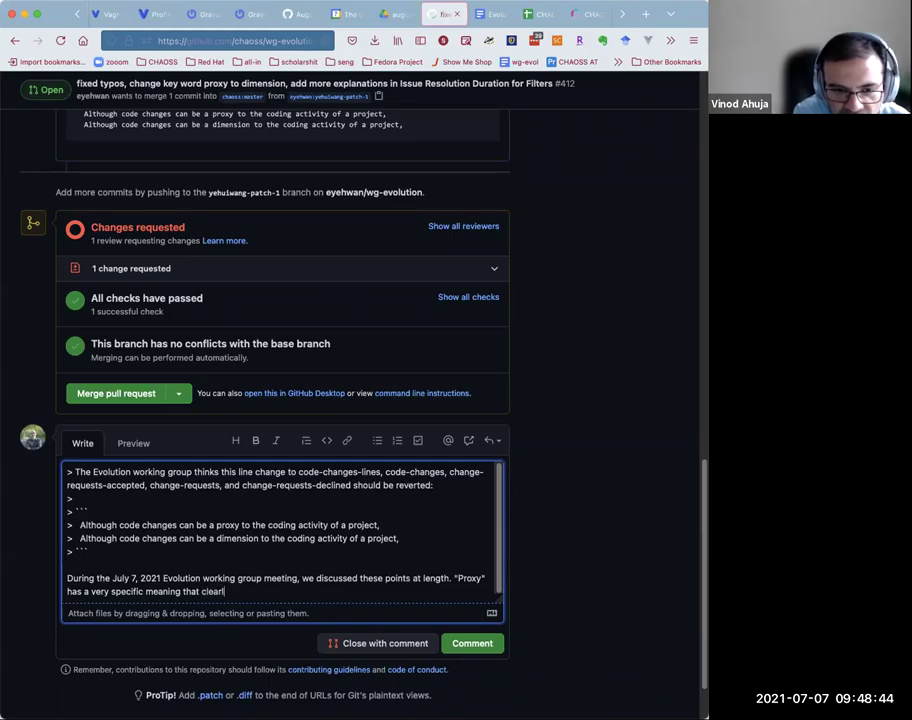
{"action": "type", "text": "y represents how people use many Evolution metrics as a \"proxy"}
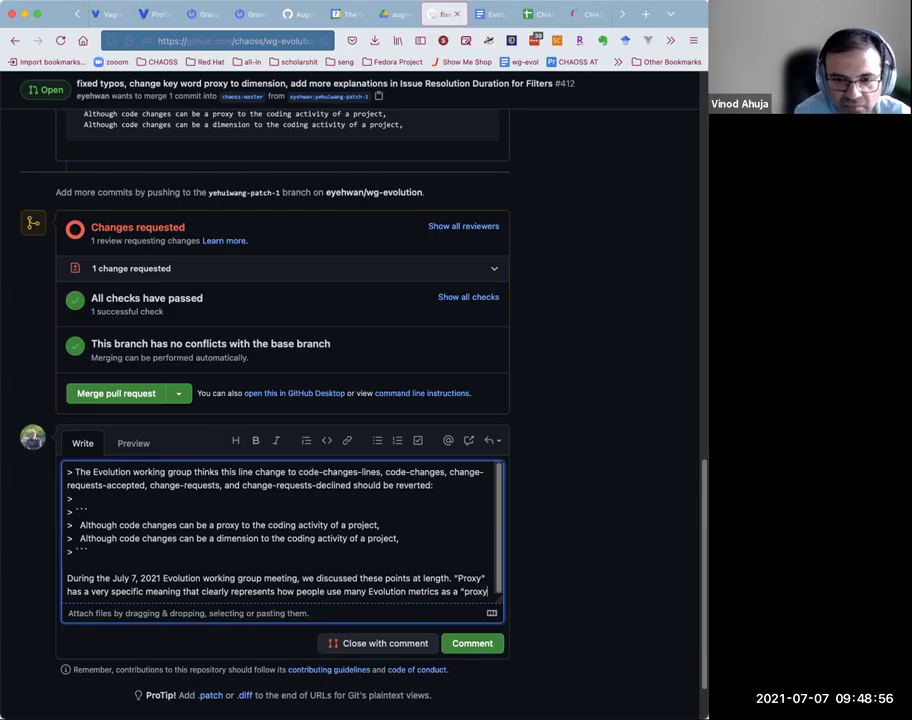
{"action": "type", "text": "\""}
{"action": "key", "text": "BackSpace"}
{"action": "type", "text": "ofativity\"."}
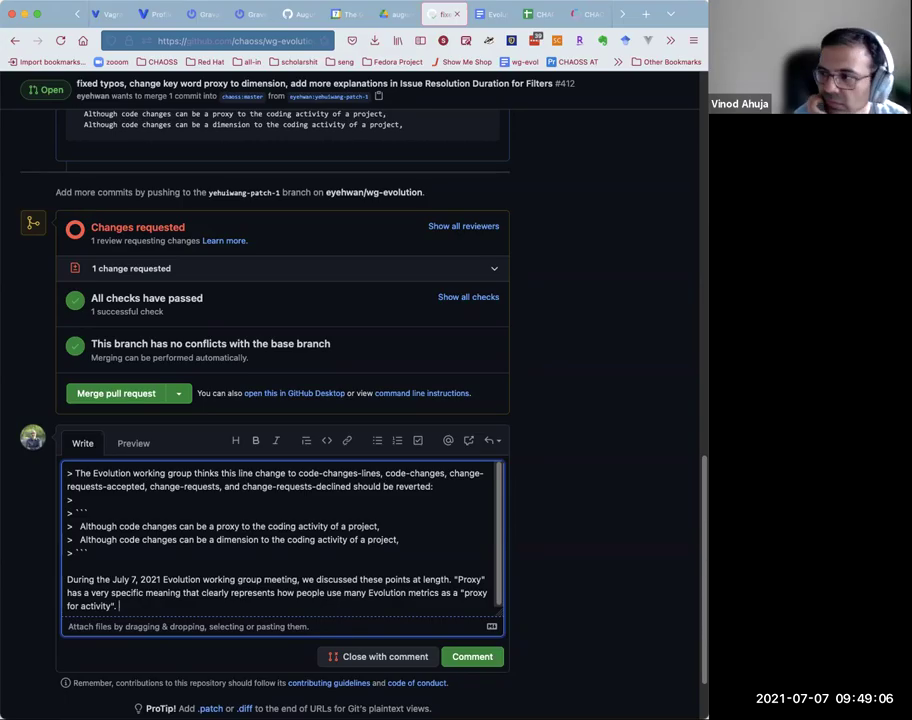
{"action": "type", "text": " his word"}
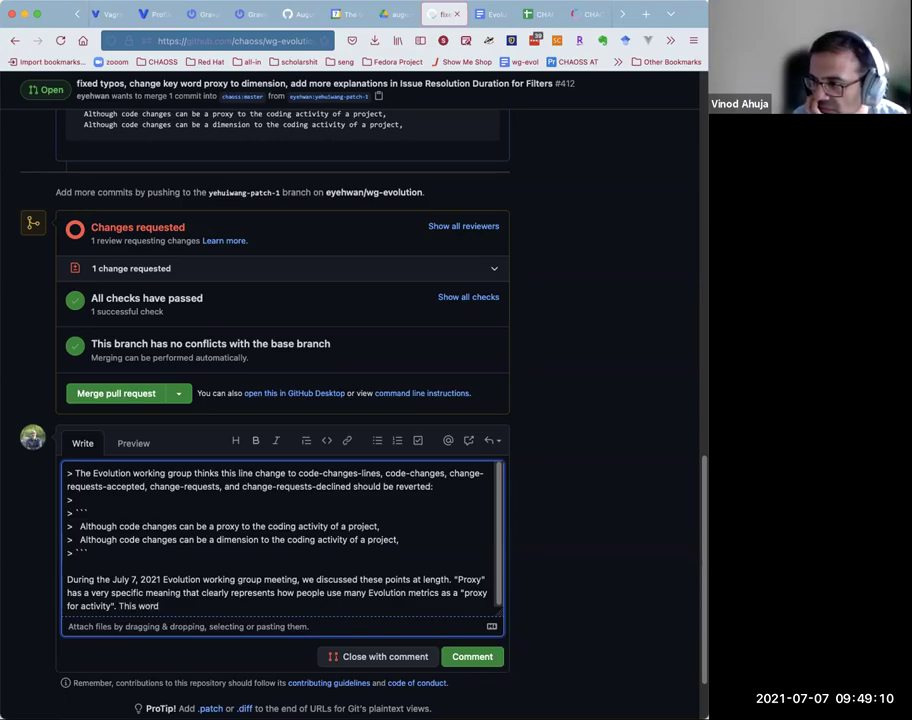
{"action": "type", "text": "will"}
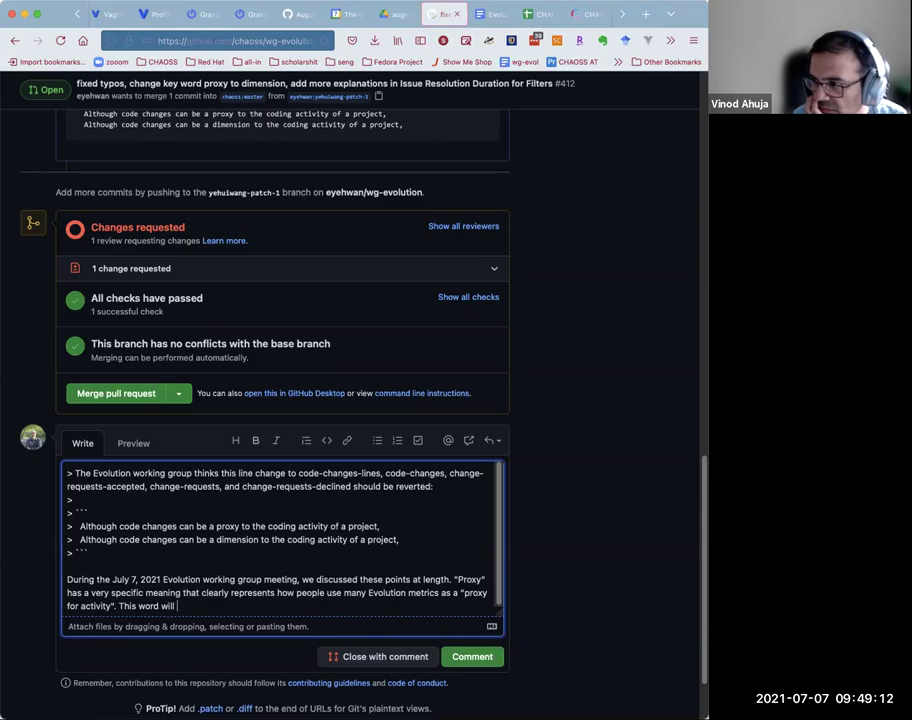
{"action": "type", "text": "remain, bu"}
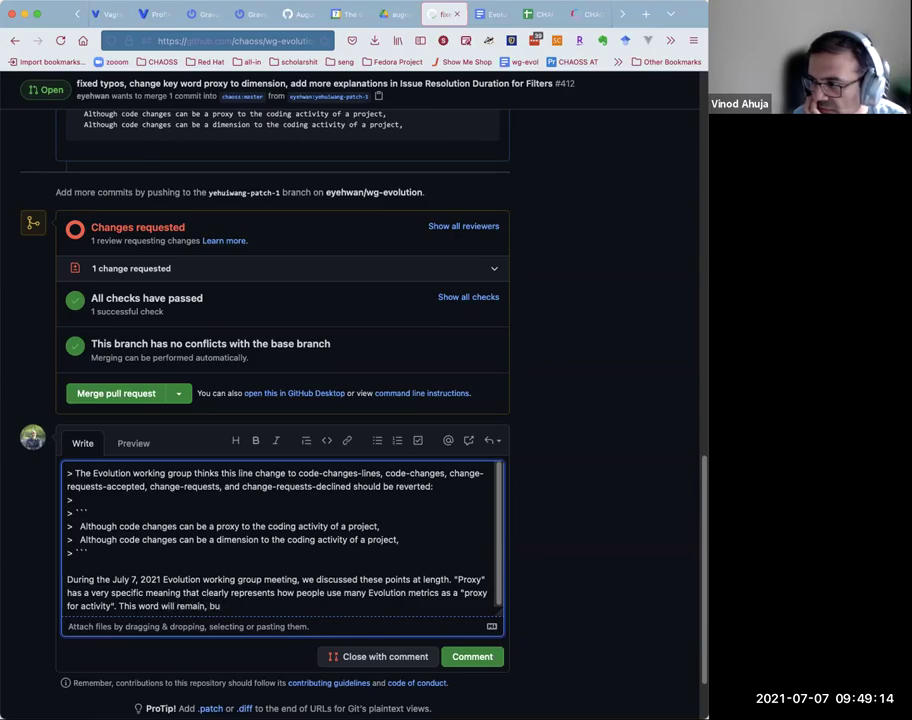
{"action": "type", "text": "and we "}
{"action": "type", "text": "welcome you"}
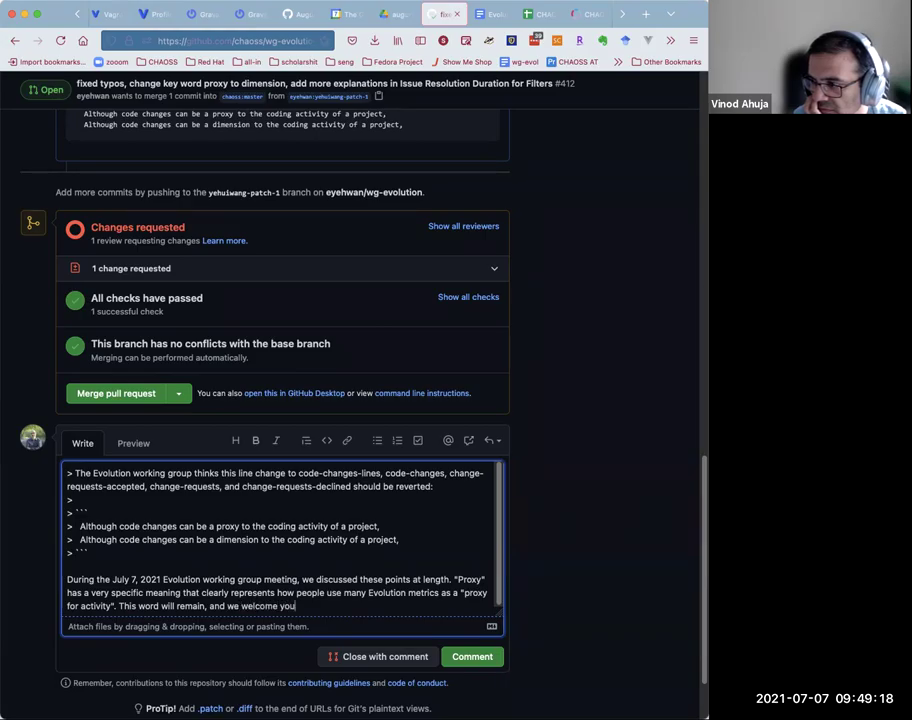
{"action": "type", "text": "r other changes"}
{"action": "type", "text": "!! THANK "}
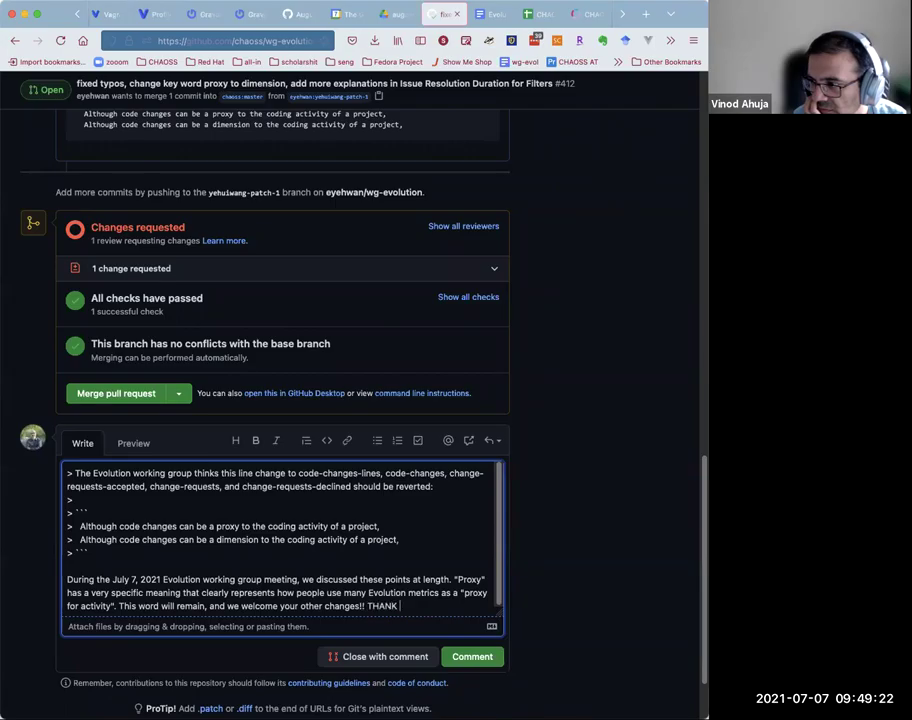
{"action": "type", "text": "YOU!!!"}
{"action": "left_click", "coordinate": [468, 657]}
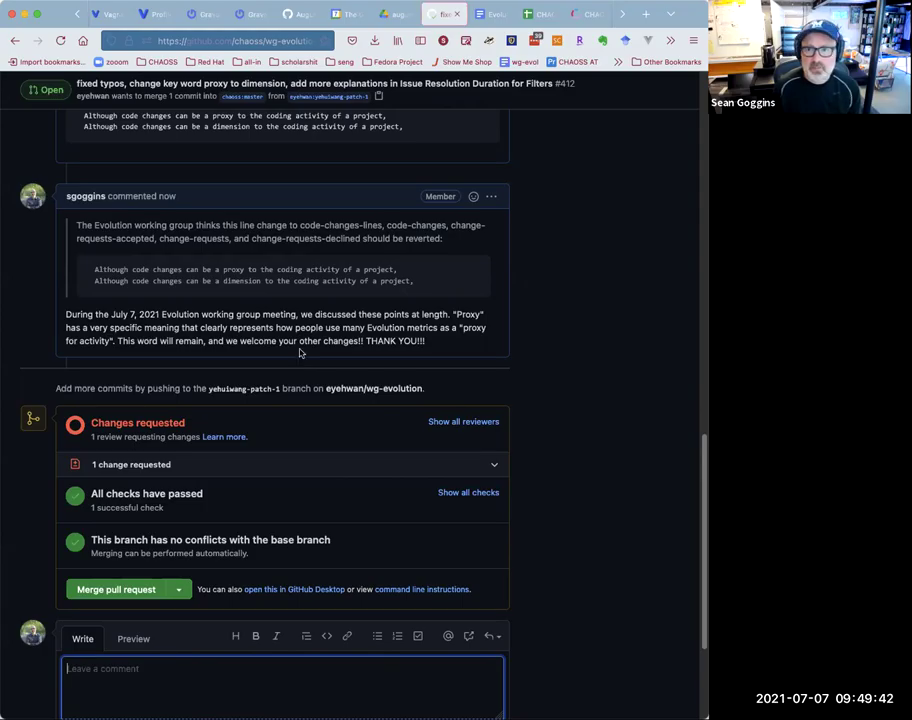
- Scroll back up the PR #412 conversation after the reply posts
{"action": "scroll", "coordinate": [330, 250], "scroll_direction": "up", "scroll_amount": 8}
{"action": "scroll", "coordinate": [327, 250], "scroll_direction": "up", "scroll_amount": 5}
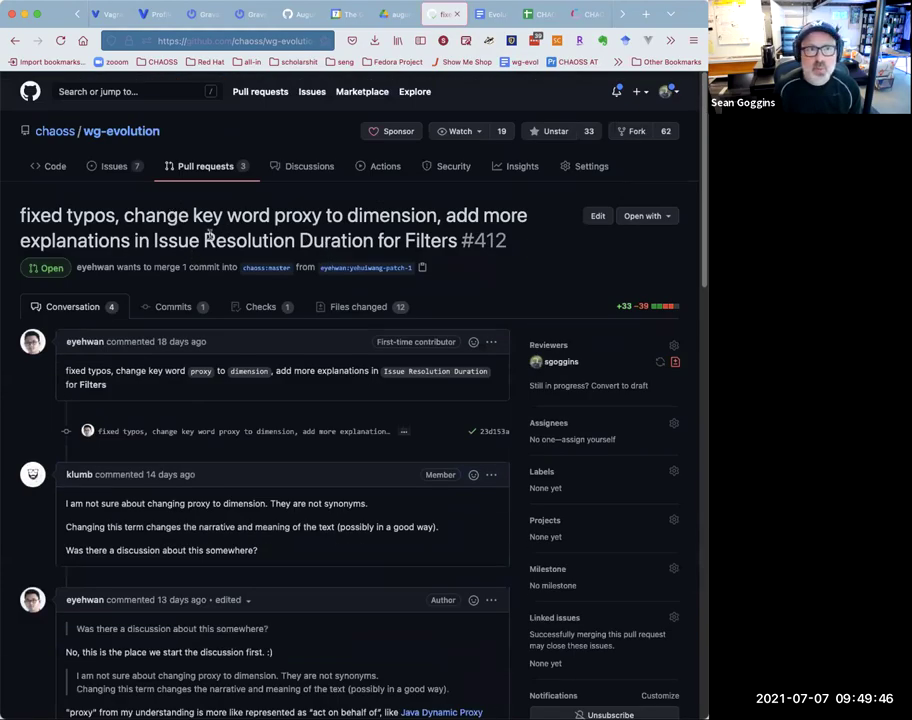
- Open PR #413 from the Pull requests list and view its 11 changed files
{"action": "left_click", "coordinate": [205, 170]}
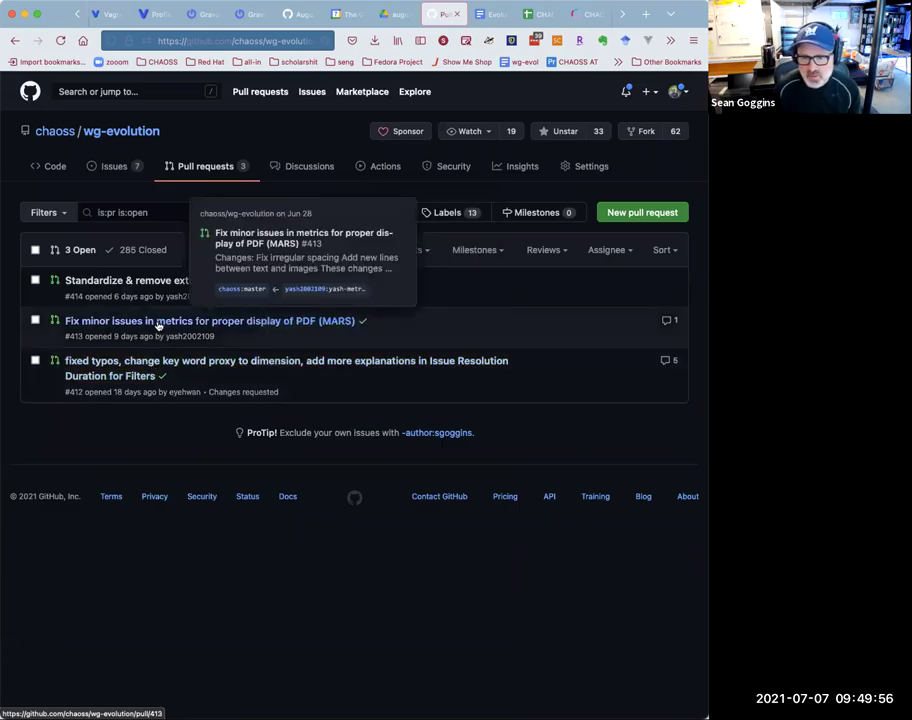
{"action": "left_click", "coordinate": [157, 322]}
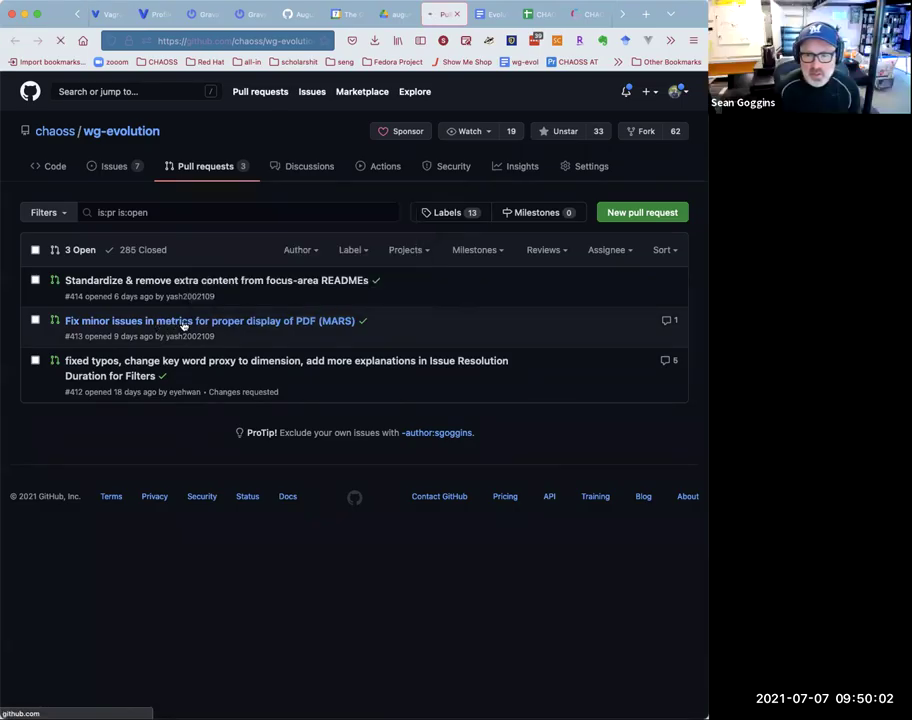
{"action": "scroll", "coordinate": [224, 350], "scroll_direction": "down", "scroll_amount": 4}
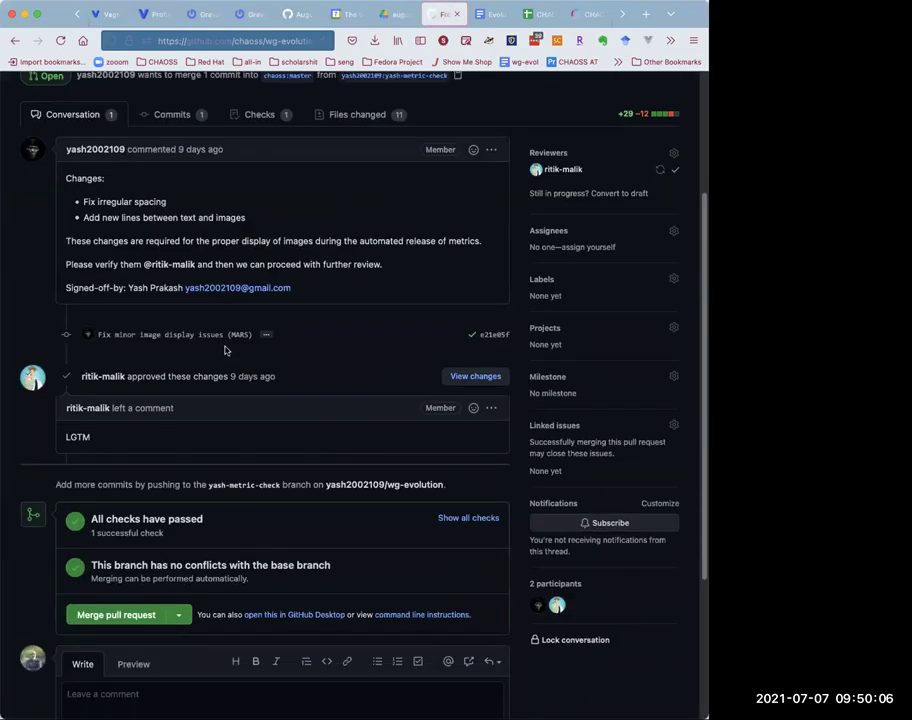
{"action": "scroll", "coordinate": [224, 350], "scroll_direction": "up", "scroll_amount": 3}
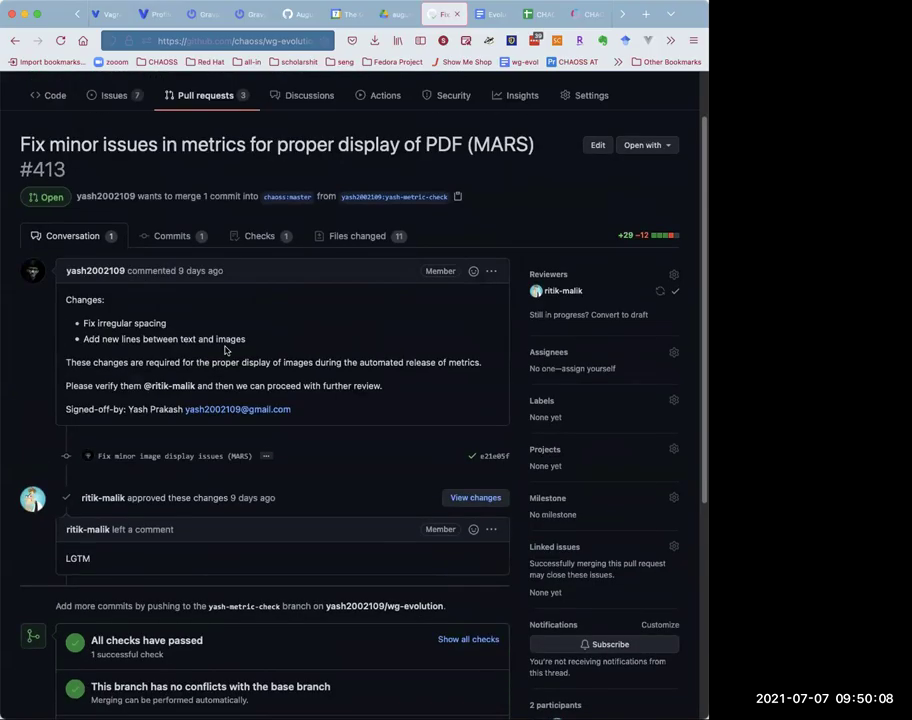
{"action": "left_click", "coordinate": [355, 240]}
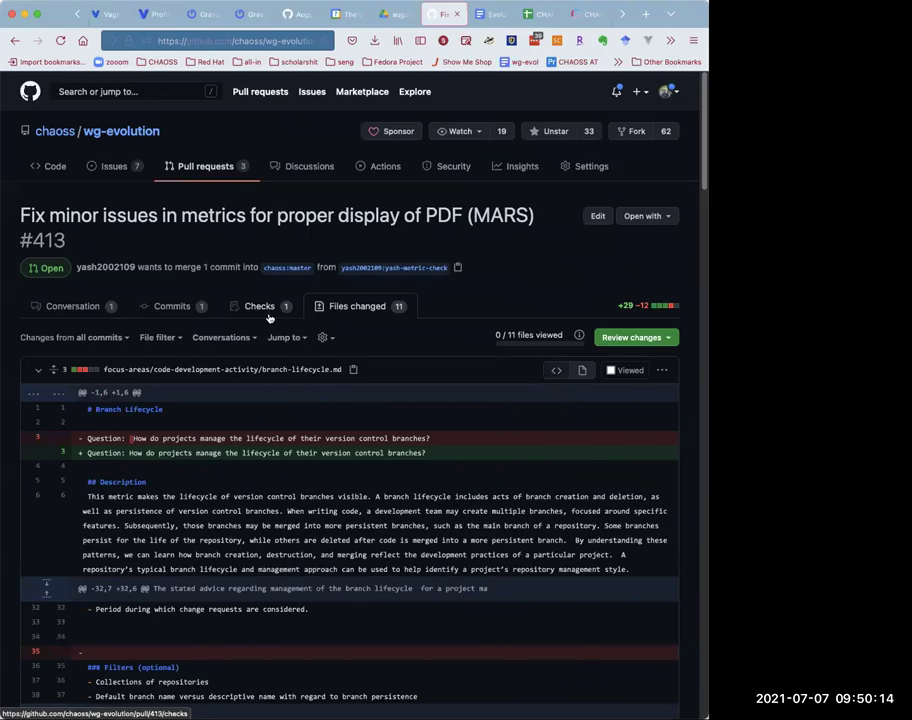
{"action": "scroll", "coordinate": [268, 318], "scroll_direction": "down", "scroll_amount": 7}
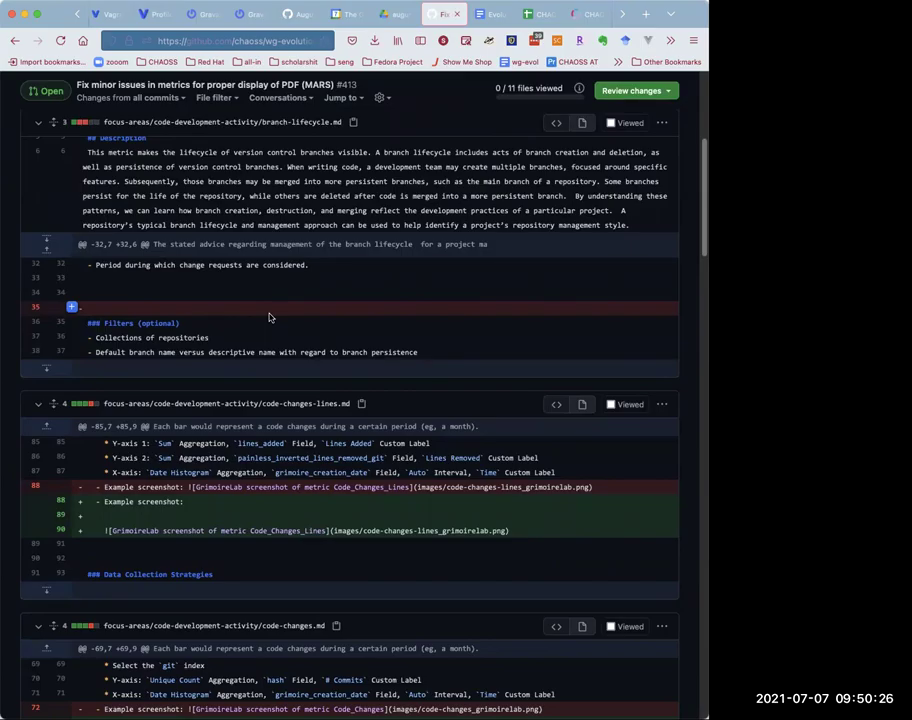
{"action": "scroll", "coordinate": [268, 317], "scroll_direction": "down", "scroll_amount": 3}
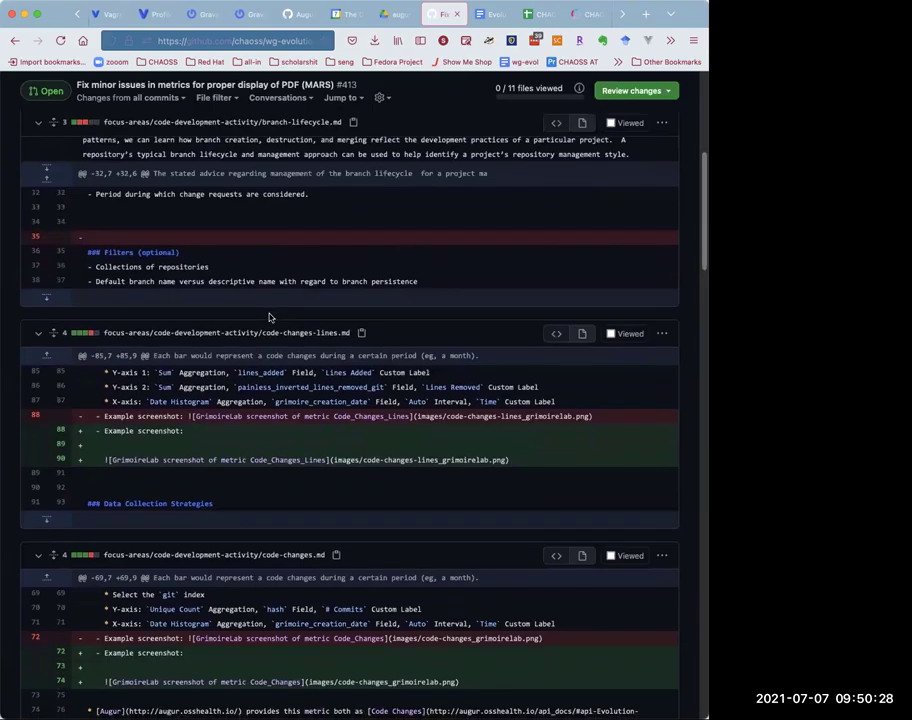
{"action": "scroll", "coordinate": [268, 317], "scroll_direction": "down", "scroll_amount": 1}
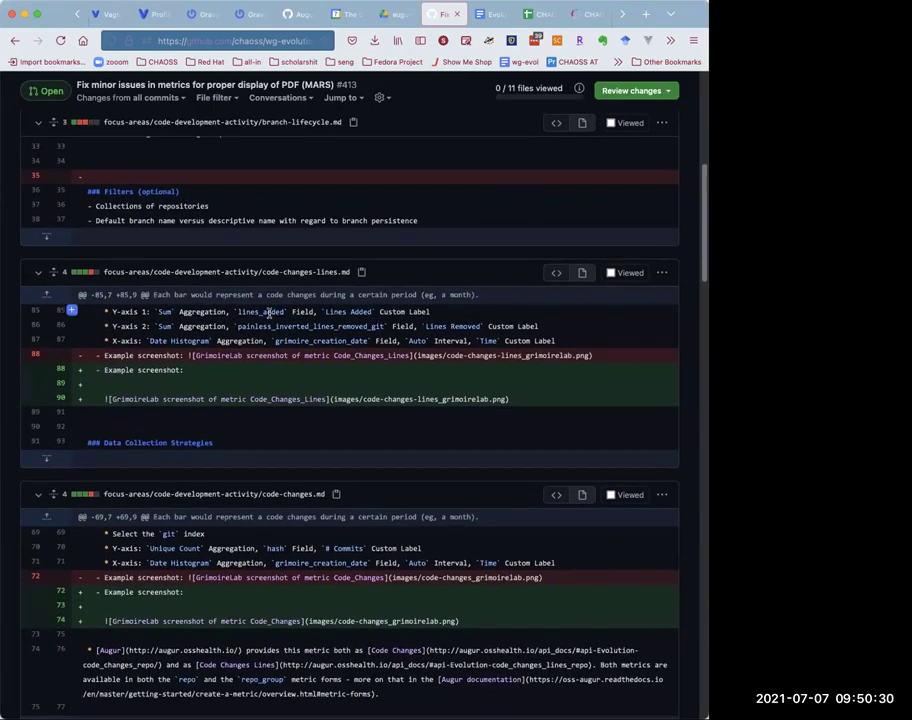
{"action": "scroll", "coordinate": [268, 317], "scroll_direction": "down", "scroll_amount": 2}
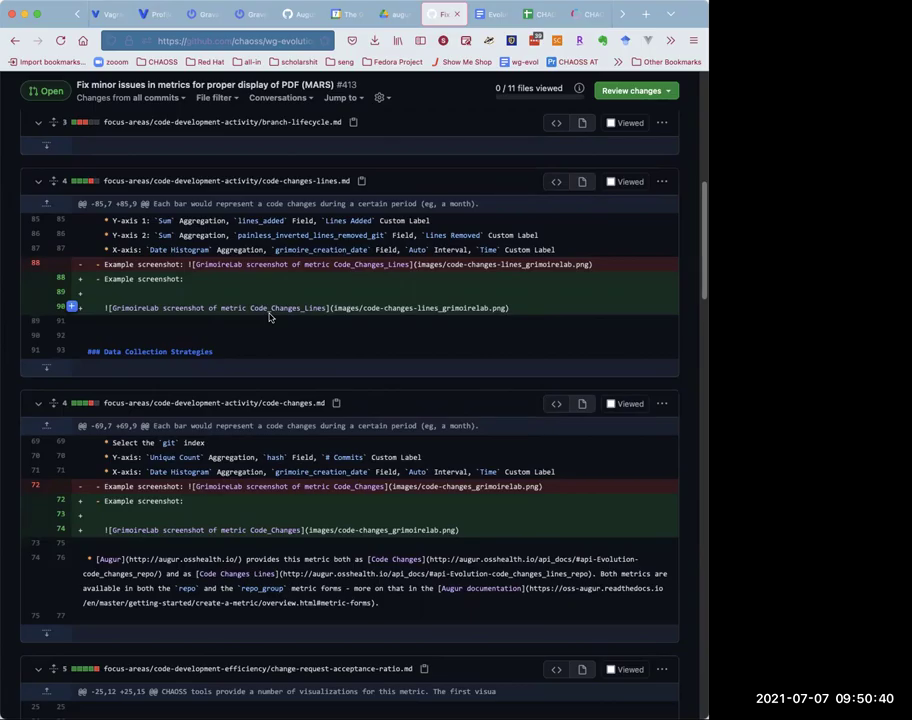
{"action": "scroll", "coordinate": [268, 317], "scroll_direction": "down", "scroll_amount": 10}
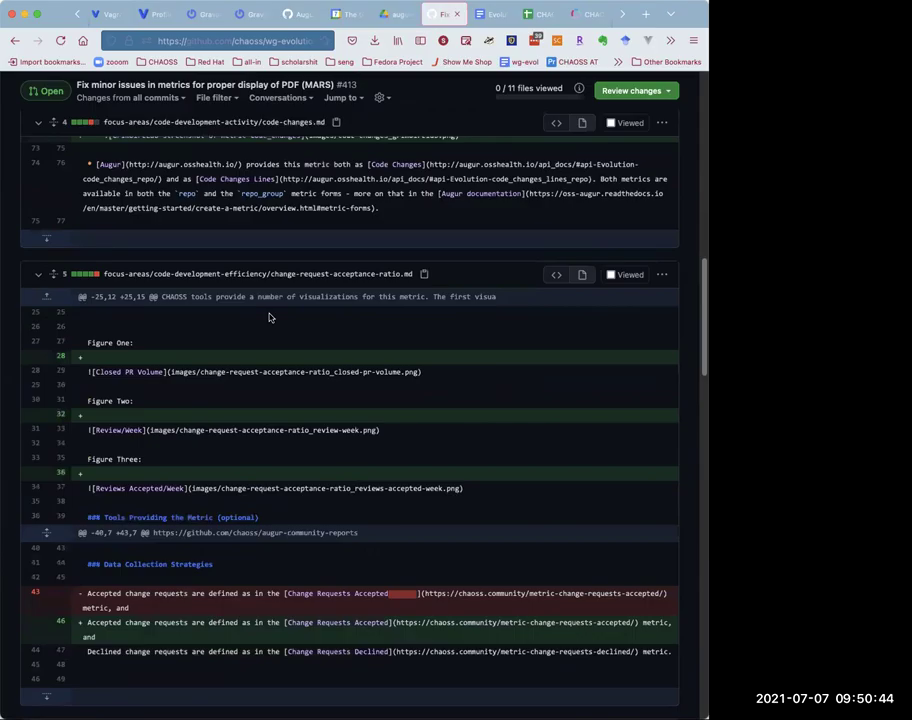
{"action": "scroll", "coordinate": [268, 317], "scroll_direction": "down", "scroll_amount": 5}
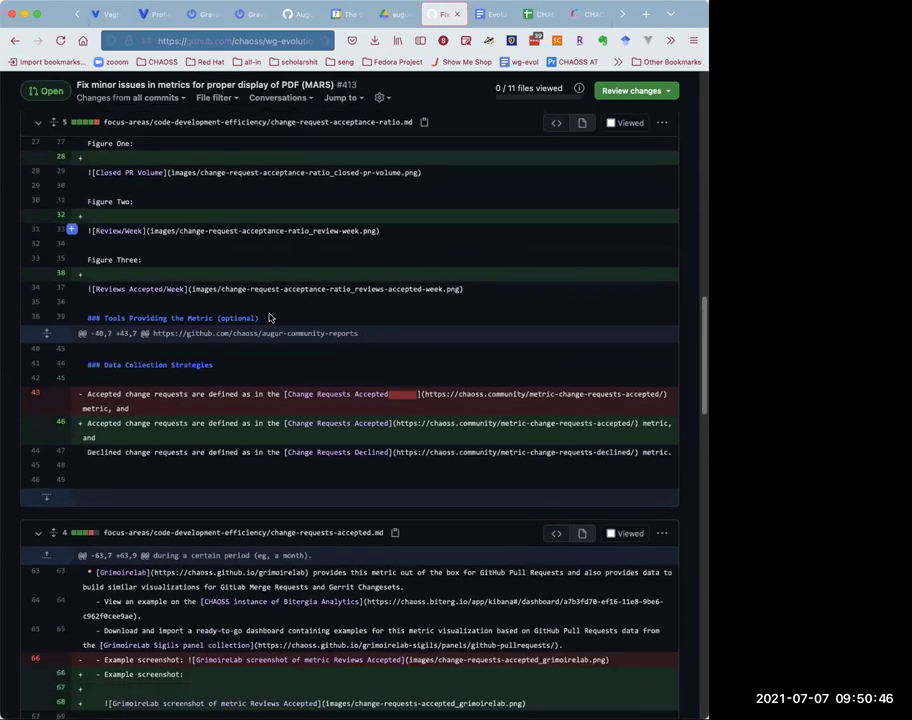
{"action": "scroll", "coordinate": [268, 317], "scroll_direction": "down", "scroll_amount": 2}
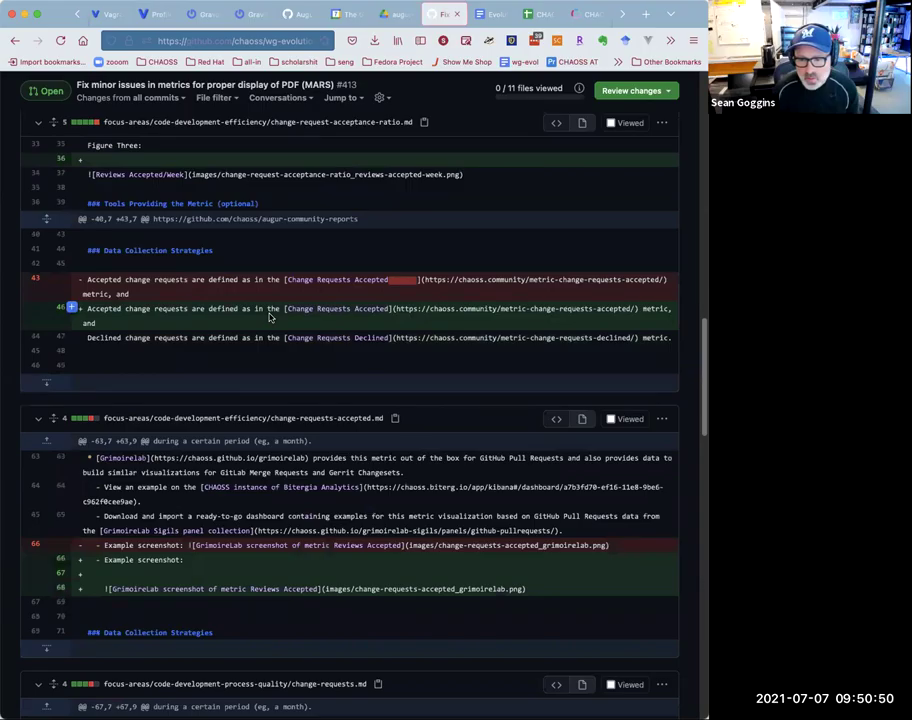
{"action": "scroll", "coordinate": [268, 317], "scroll_direction": "down", "scroll_amount": 2}
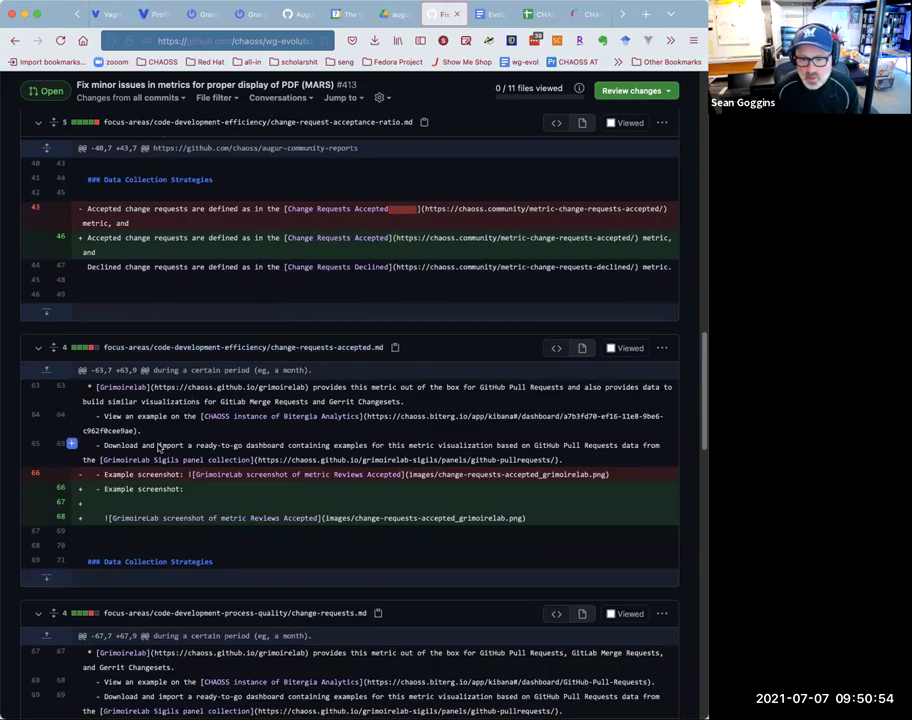
{"action": "left_click", "coordinate": [54, 579]}
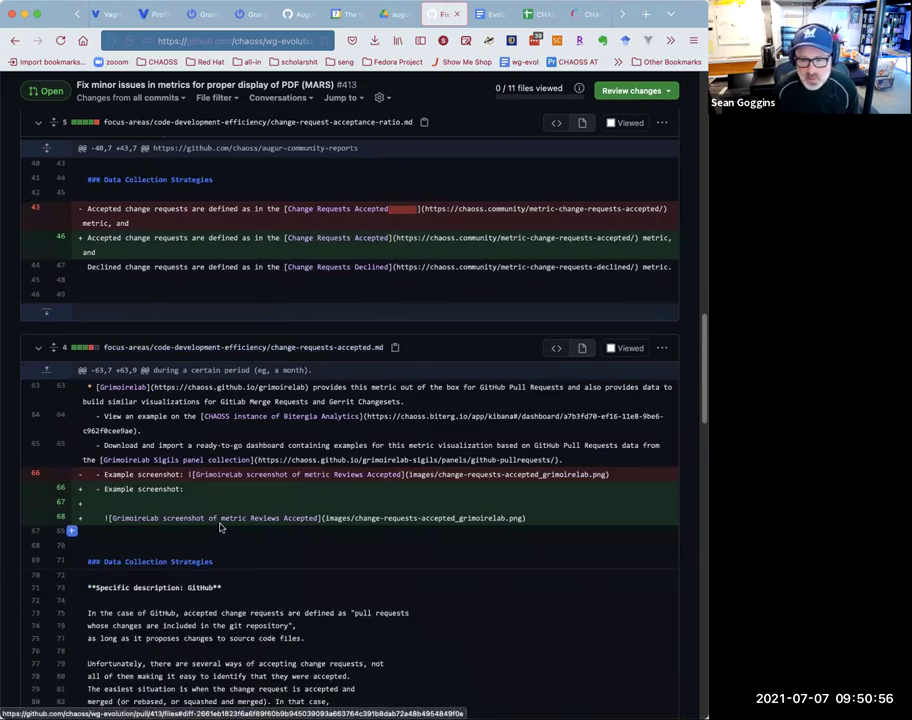
{"action": "left_click", "coordinate": [47, 370]}
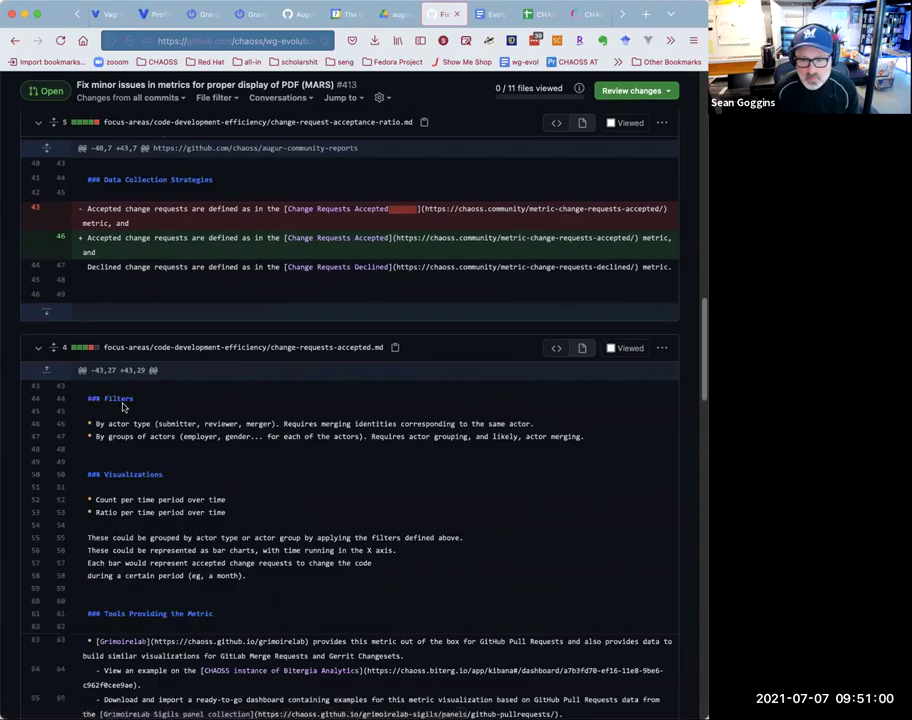
{"action": "scroll", "coordinate": [122, 403], "scroll_direction": "down", "scroll_amount": 3}
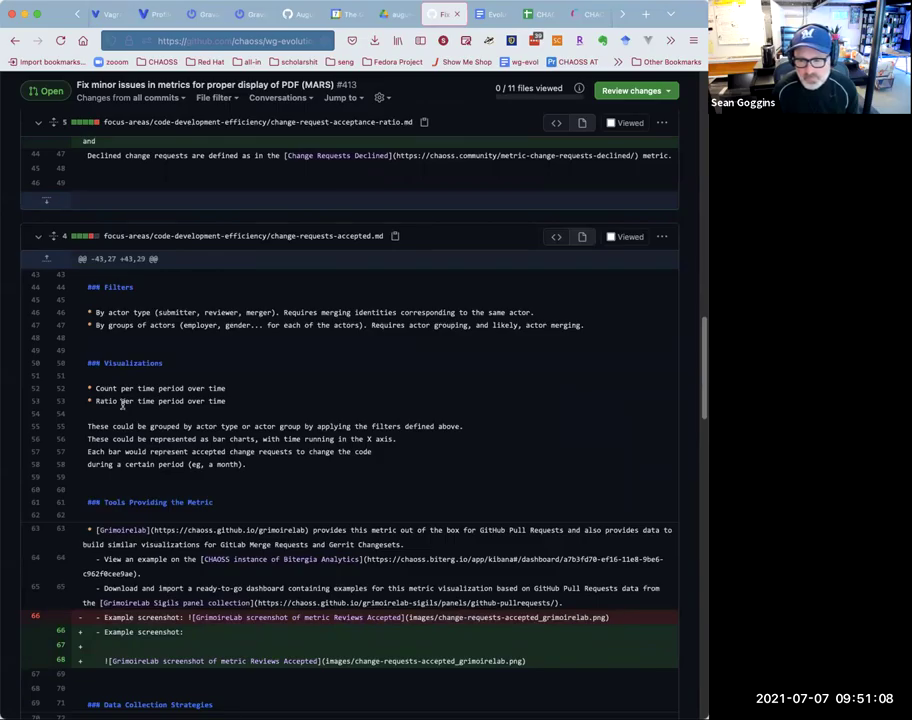
{"action": "scroll", "coordinate": [122, 403], "scroll_direction": "up", "scroll_amount": 15}
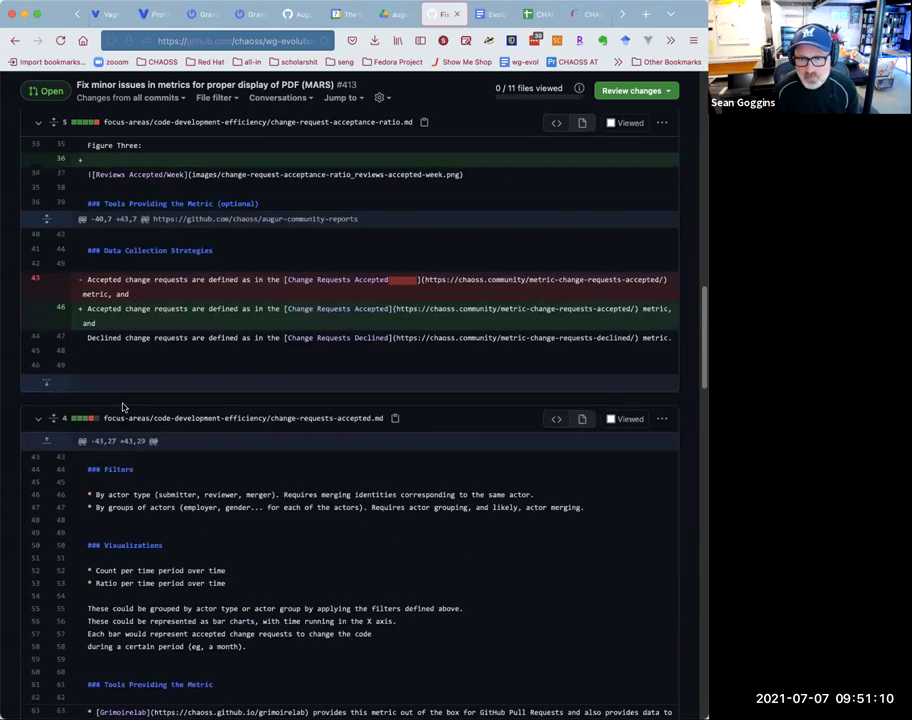
{"action": "scroll", "coordinate": [122, 403], "scroll_direction": "up", "scroll_amount": 5}
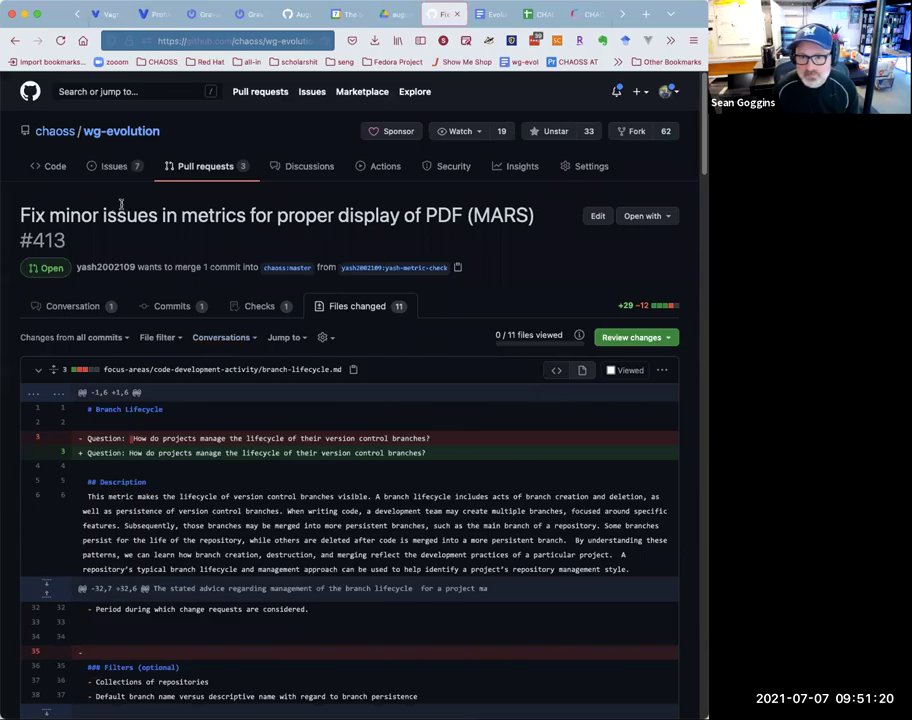
- Self-assign PR #413 from its Conversation tab, then switch to the Evolution-Minutes doc
{"action": "left_click", "coordinate": [67, 307]}
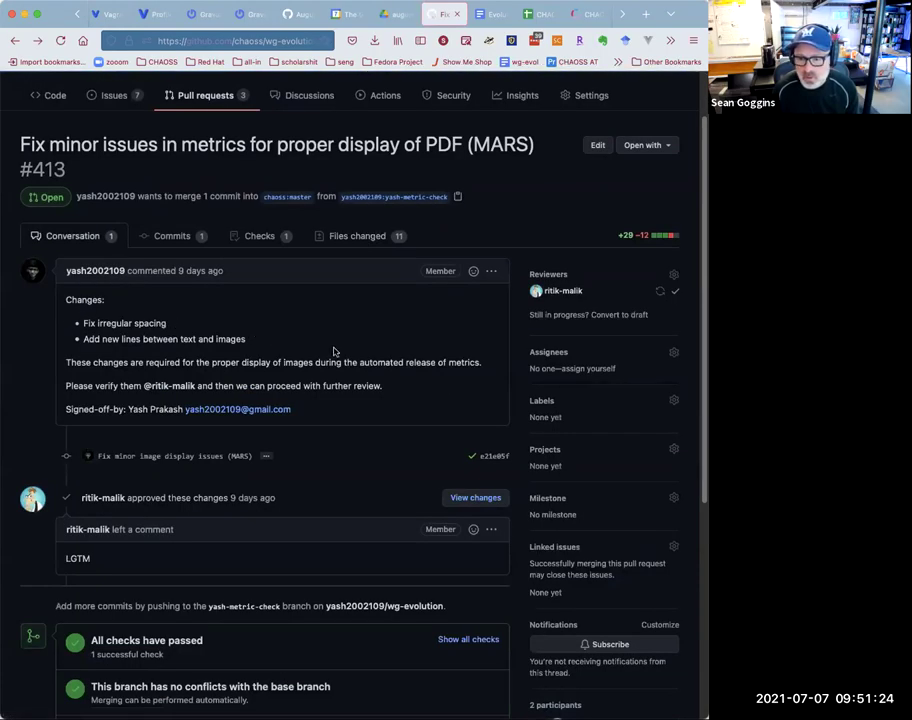
{"action": "left_click", "coordinate": [567, 372]}
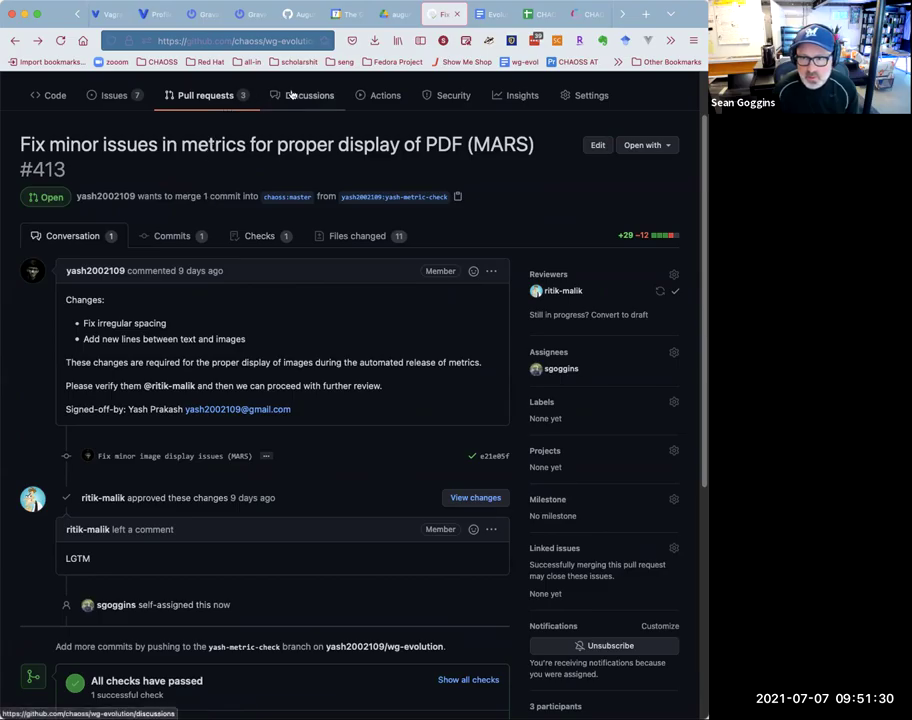
{"action": "left_click", "coordinate": [491, 16]}
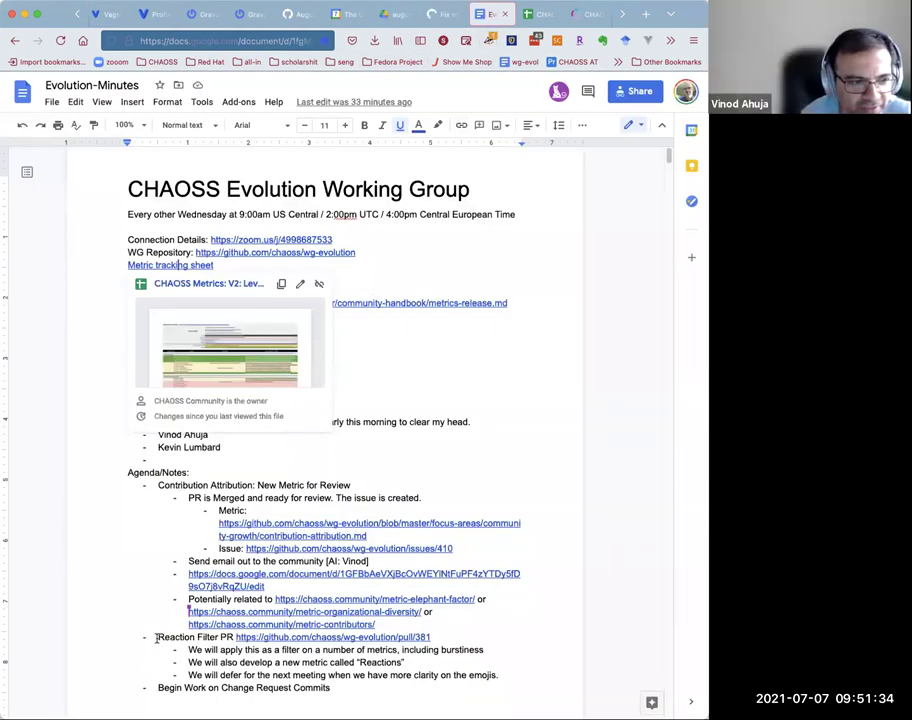
- Return from the Evolution-Minutes doc to the PR #413 conversation page
{"action": "scroll", "coordinate": [164, 628], "scroll_direction": "down", "scroll_amount": 1}
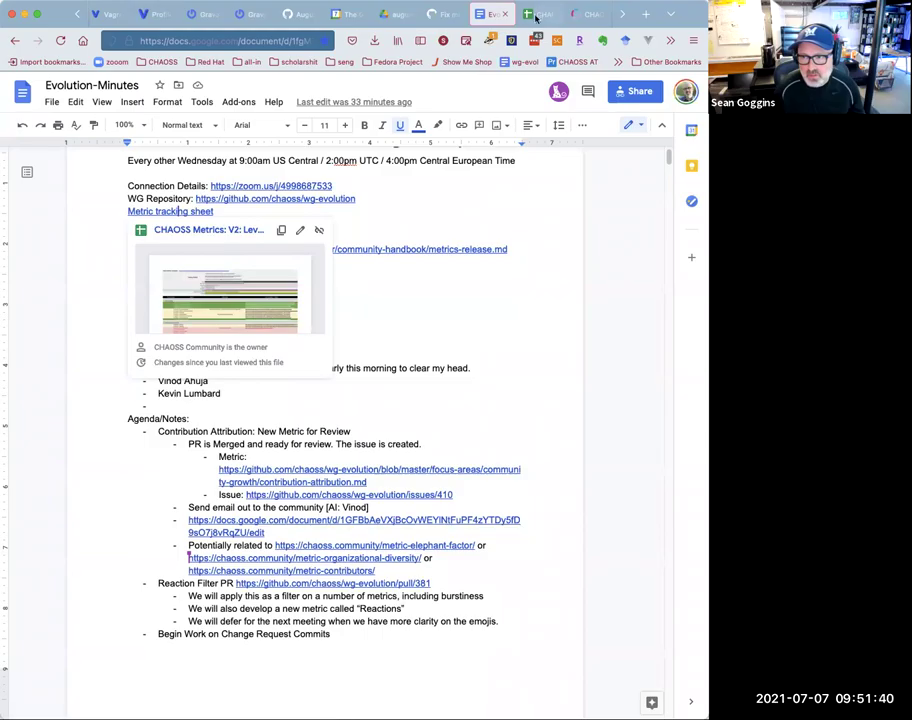
{"action": "left_click", "coordinate": [446, 15]}
{"action": "scroll", "coordinate": [296, 342], "scroll_direction": "down", "scroll_amount": 10}
- Look through PR #413's 11 changed files, starting at branch-lifecycle.md, then return to the top
{"action": "scroll", "coordinate": [300, 335], "scroll_direction": "up", "scroll_amount": 10}
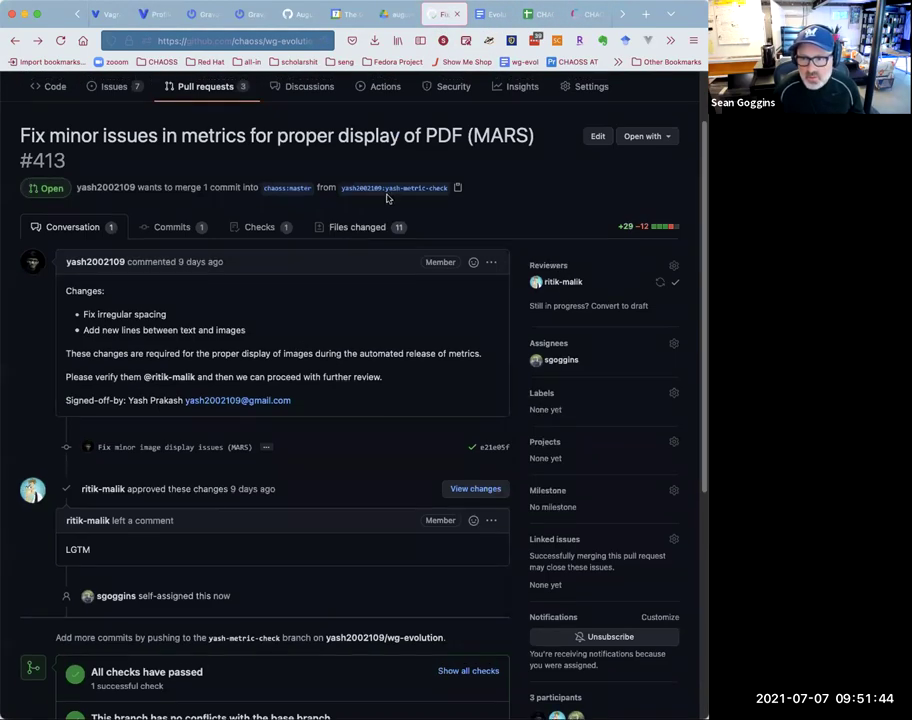
{"action": "left_click", "coordinate": [372, 224]}
{"action": "scroll", "coordinate": [318, 345], "scroll_direction": "down", "scroll_amount": 15}
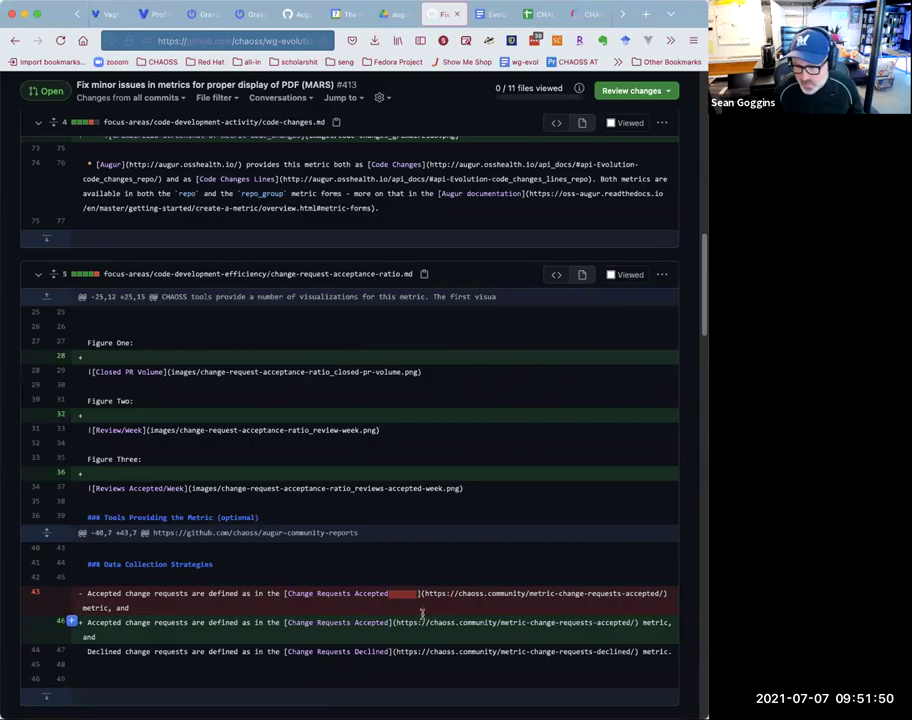
{"action": "scroll", "coordinate": [428, 620], "scroll_direction": "down", "scroll_amount": 8}
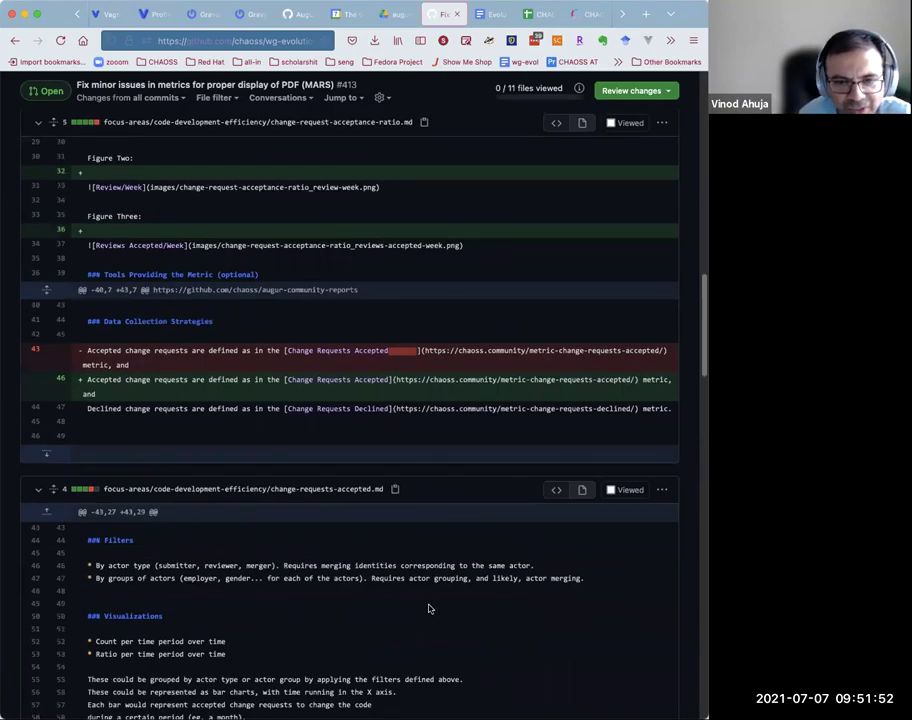
{"action": "scroll", "coordinate": [428, 605], "scroll_direction": "down", "scroll_amount": 2}
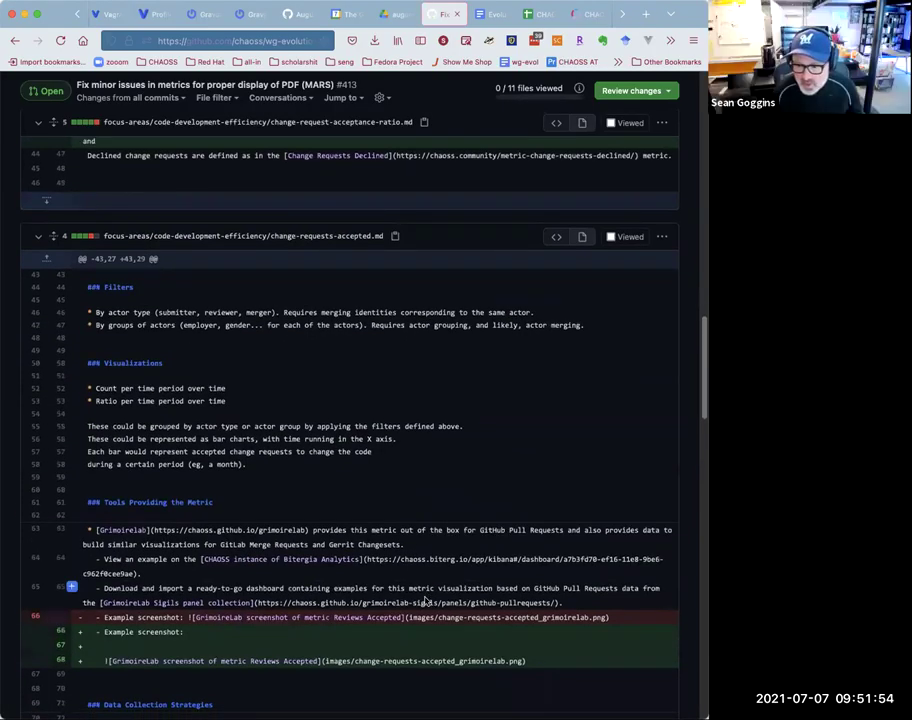
{"action": "scroll", "coordinate": [426, 602], "scroll_direction": "down", "scroll_amount": 10}
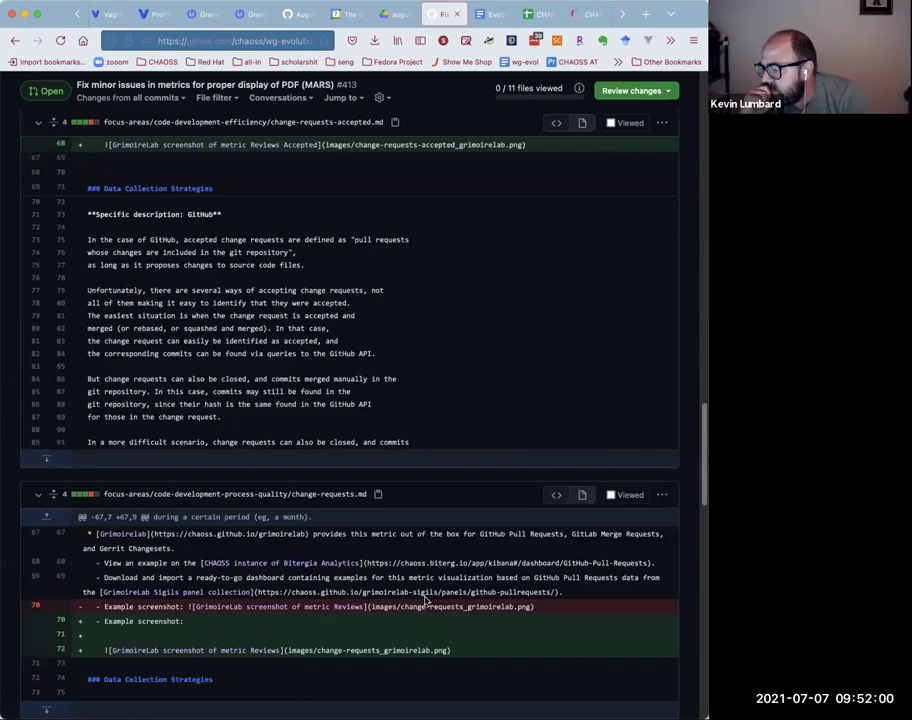
{"action": "scroll", "coordinate": [426, 602], "scroll_direction": "down", "scroll_amount": 5}
{"action": "scroll", "coordinate": [424, 600], "scroll_direction": "down", "scroll_amount": 3}
{"action": "scroll", "coordinate": [424, 600], "scroll_direction": "down", "scroll_amount": 5}
{"action": "scroll", "coordinate": [423, 598], "scroll_direction": "up", "scroll_amount": 20}
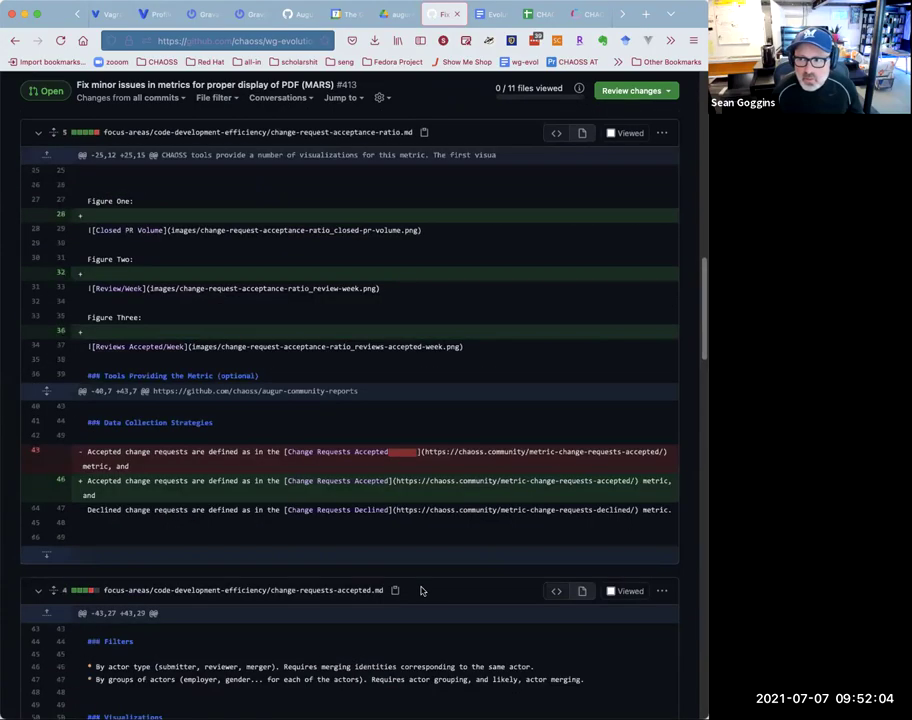
{"action": "scroll", "coordinate": [421, 591], "scroll_direction": "up", "scroll_amount": 20}
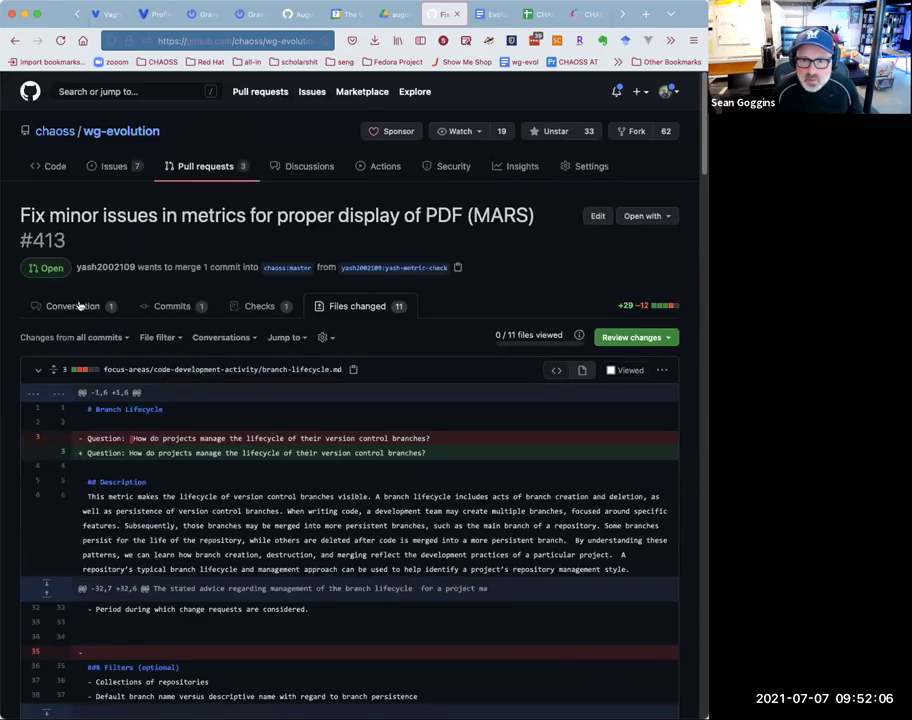
- Merge PR #413 from its Conversation view and return to the list, now 2 open
{"action": "left_click", "coordinate": [79, 306]}
{"action": "scroll", "coordinate": [197, 394], "scroll_direction": "down", "scroll_amount": 5}
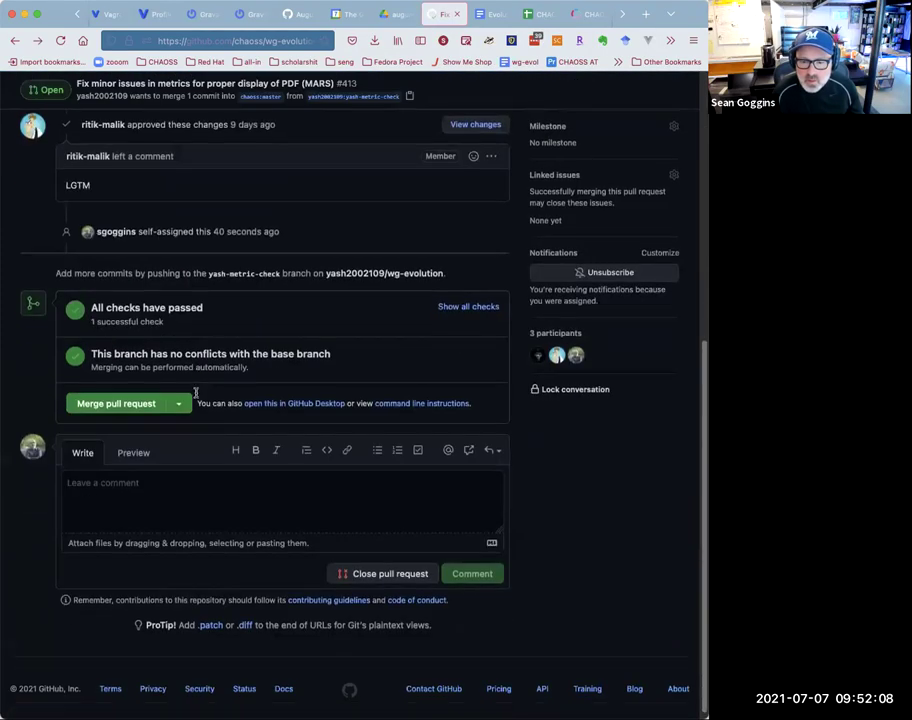
{"action": "left_click", "coordinate": [140, 403]}
{"action": "left_click", "coordinate": [134, 434]}
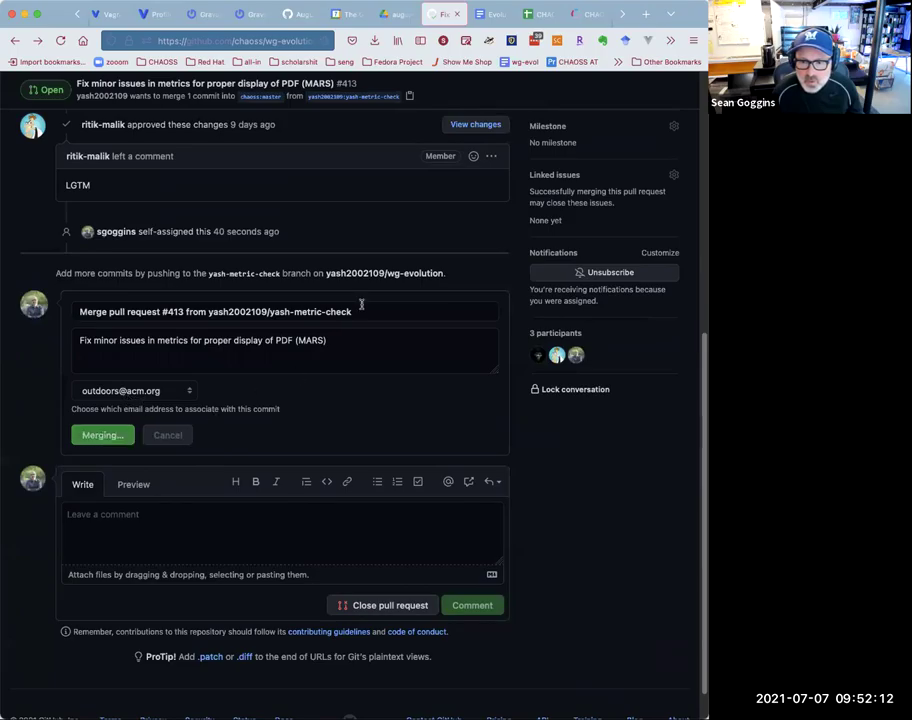
{"action": "scroll", "coordinate": [287, 305], "scroll_direction": "up", "scroll_amount": 5}
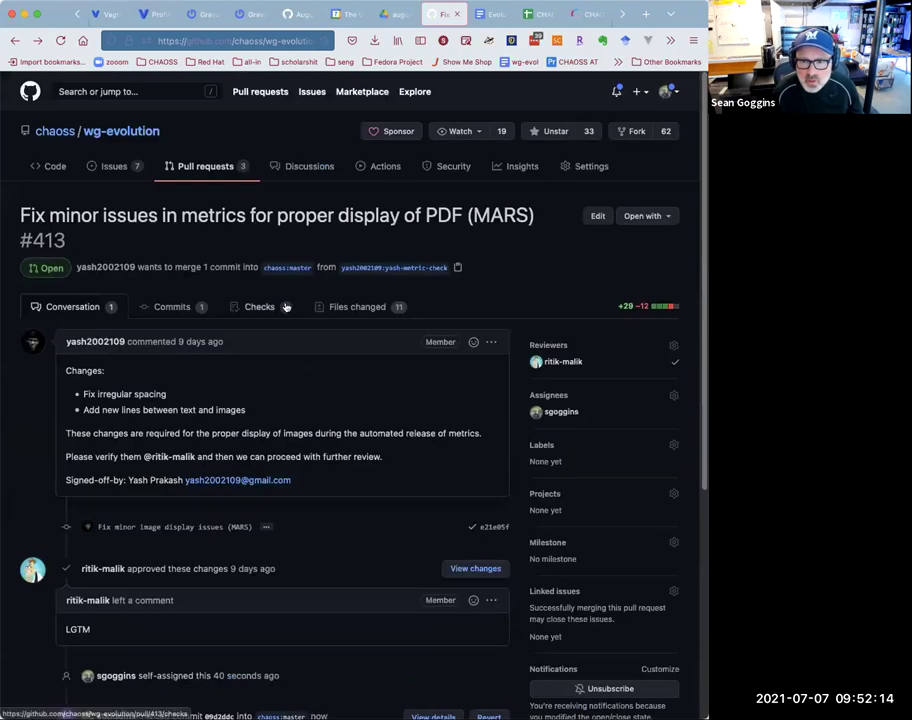
{"action": "left_click", "coordinate": [219, 172]}
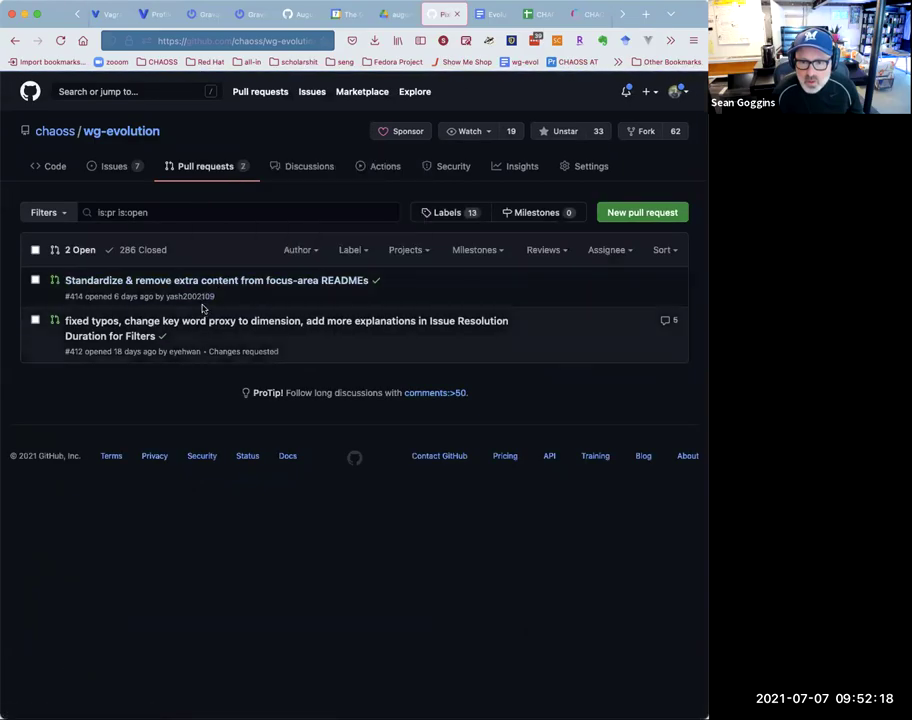
- Open PR #414 and review its five focus-area README diffs dropping the Disclaimer, Tooling and Background sections
{"action": "left_click", "coordinate": [207, 287]}
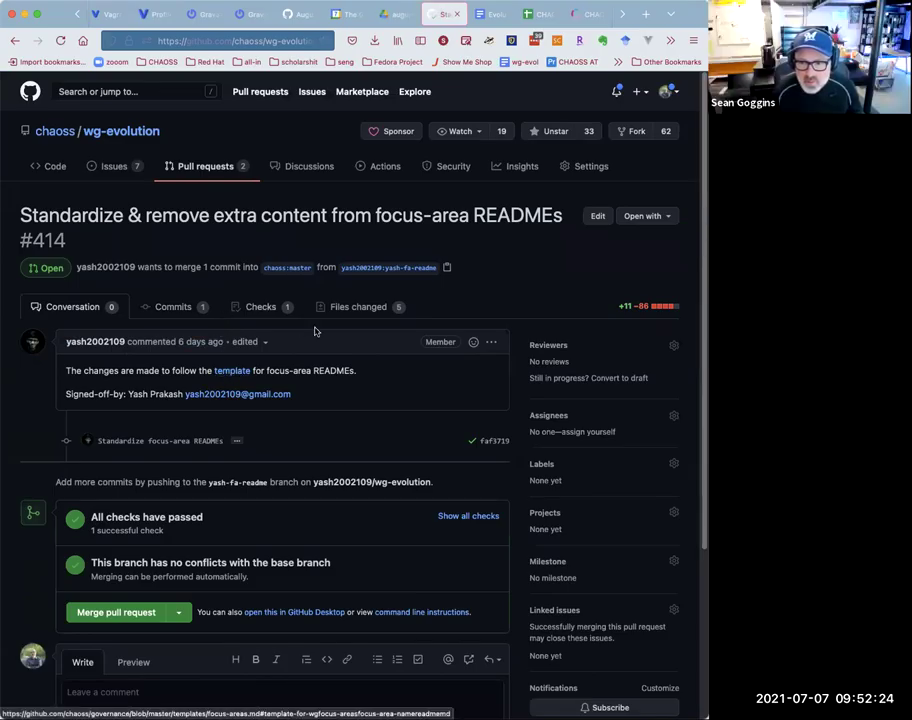
{"action": "left_click", "coordinate": [352, 306]}
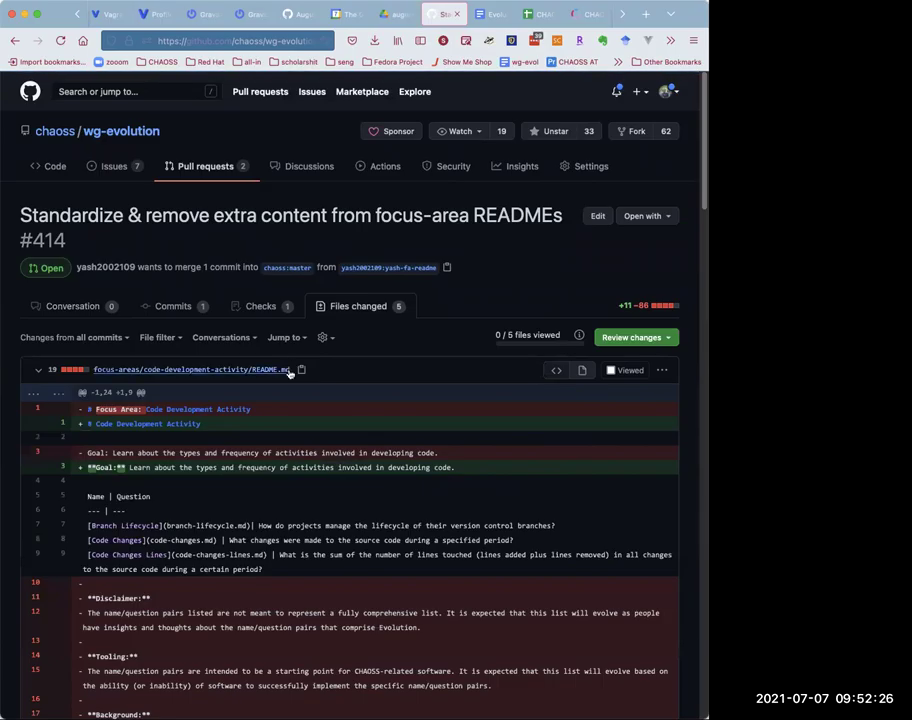
{"action": "scroll", "coordinate": [288, 371], "scroll_direction": "down", "scroll_amount": 5}
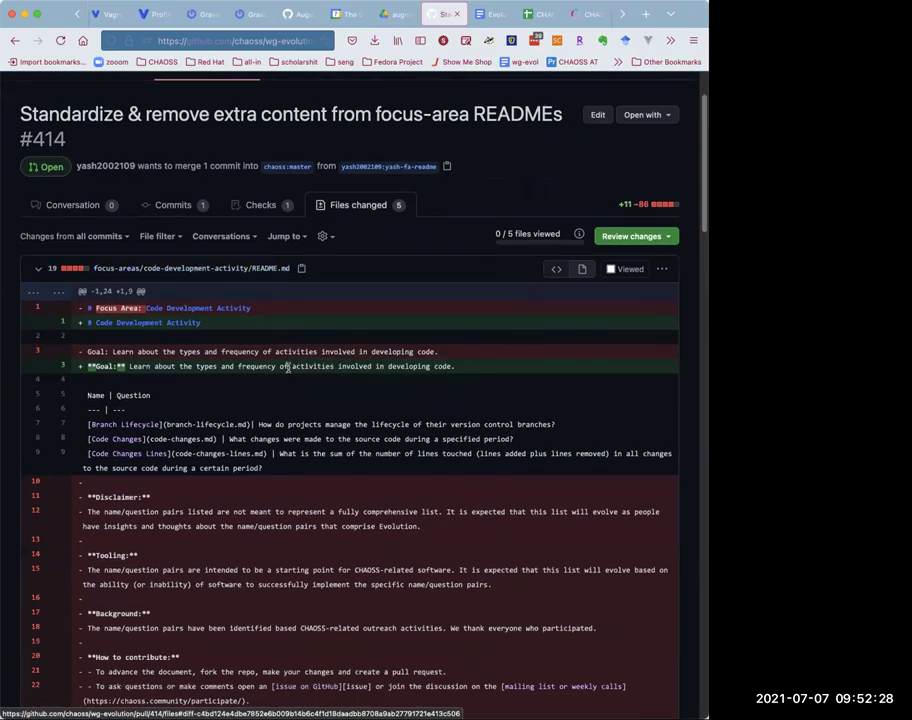
{"action": "scroll", "coordinate": [288, 371], "scroll_direction": "down", "scroll_amount": 4}
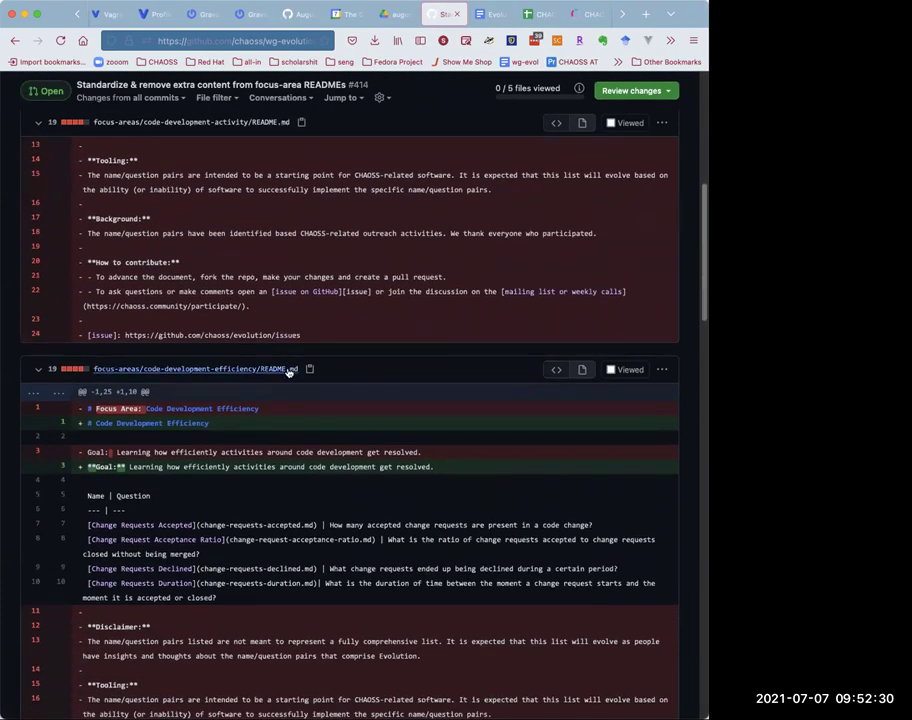
{"action": "scroll", "coordinate": [288, 371], "scroll_direction": "down", "scroll_amount": 4}
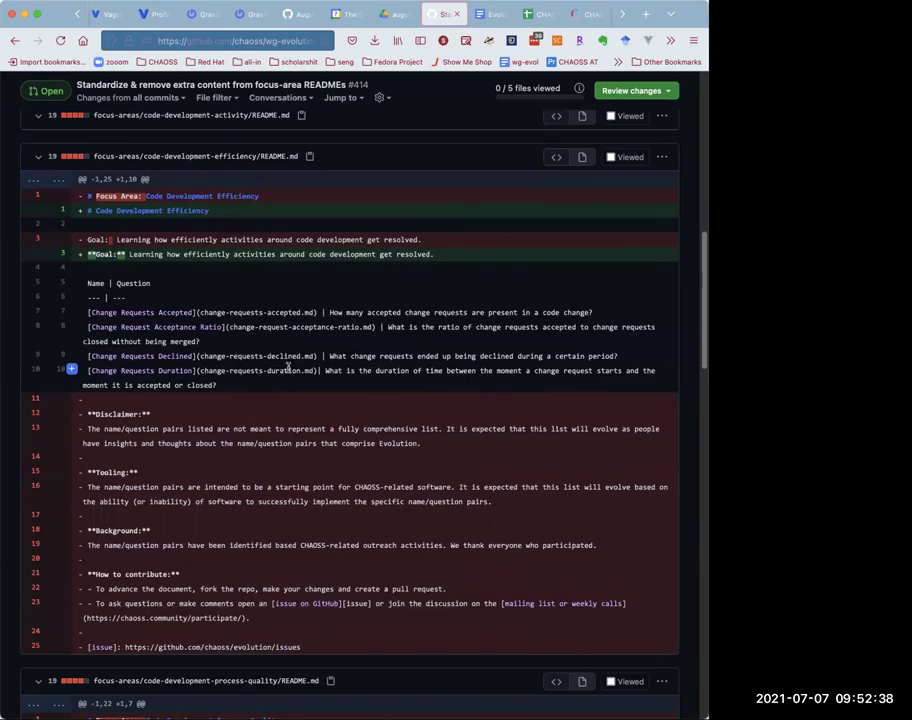
{"action": "scroll", "coordinate": [288, 368], "scroll_direction": "down", "scroll_amount": 8}
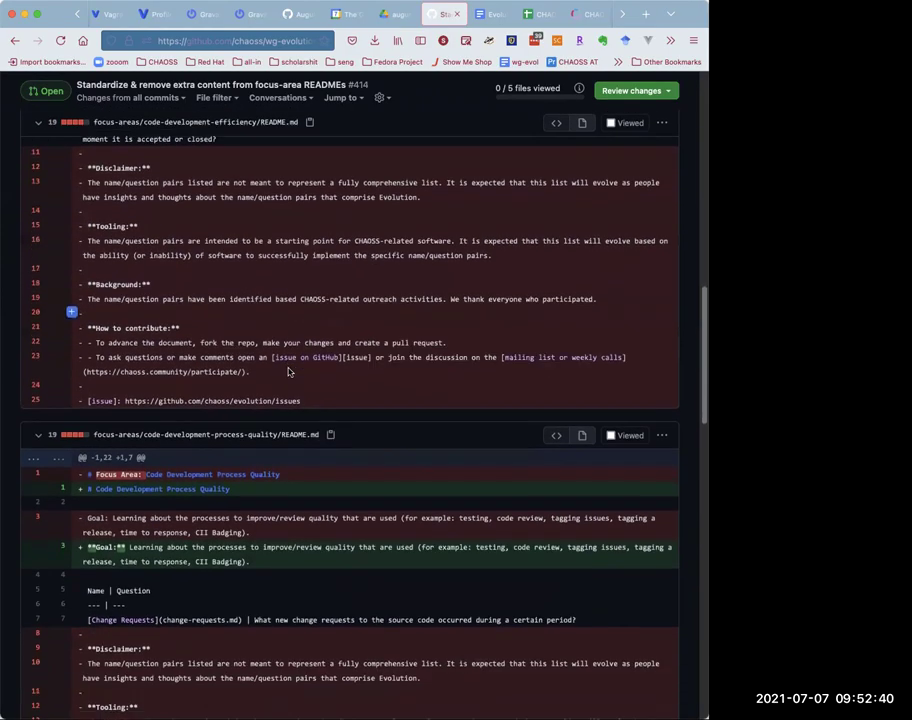
{"action": "scroll", "coordinate": [288, 371], "scroll_direction": "down", "scroll_amount": 3}
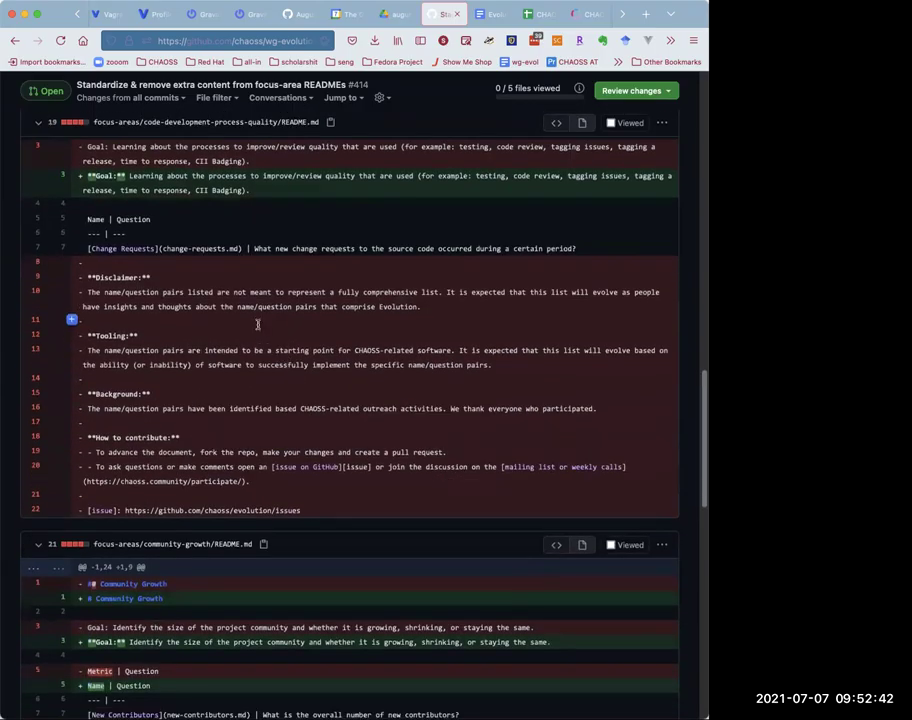
{"action": "scroll", "coordinate": [226, 245], "scroll_direction": "up", "scroll_amount": 6}
{"action": "scroll", "coordinate": [226, 245], "scroll_direction": "up", "scroll_amount": 15}
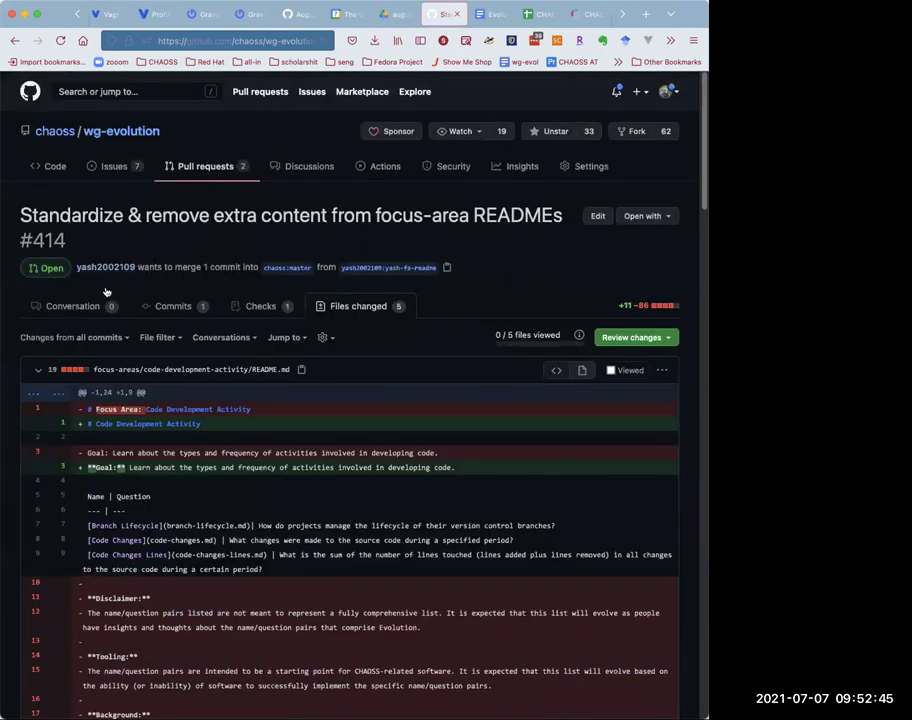
- Merge PR #414 into chaoss:master from its Conversation view
{"action": "left_click", "coordinate": [104, 300]}
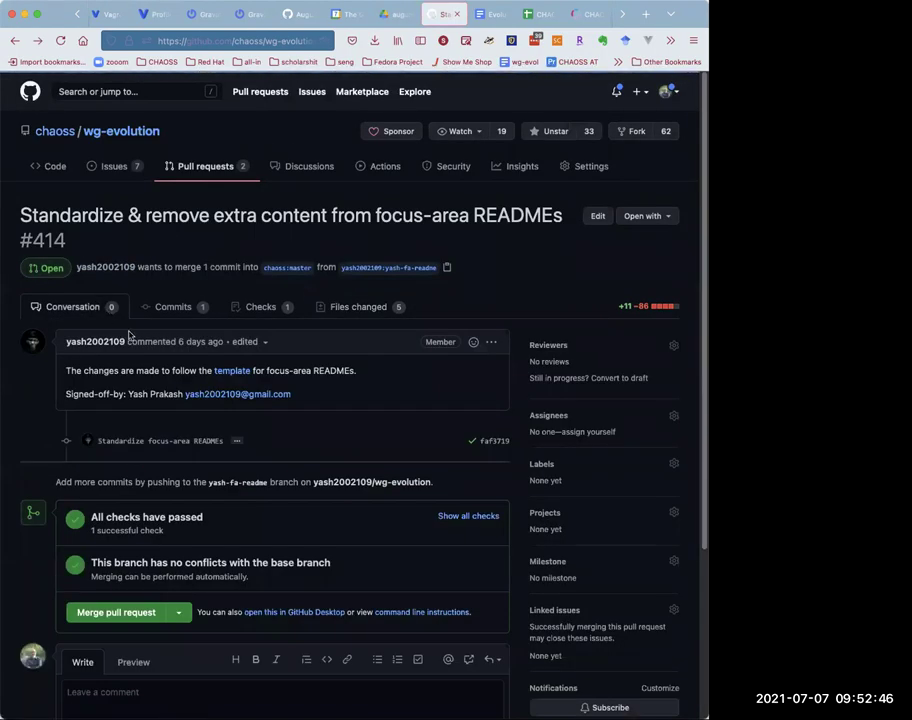
{"action": "left_click", "coordinate": [142, 611]}
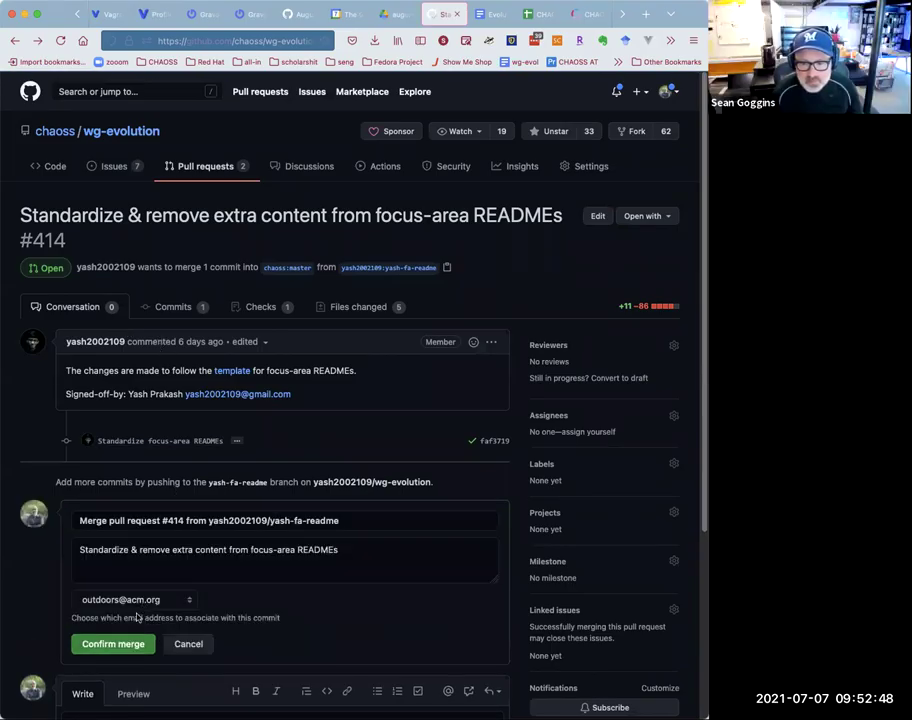
{"action": "left_click", "coordinate": [135, 643]}
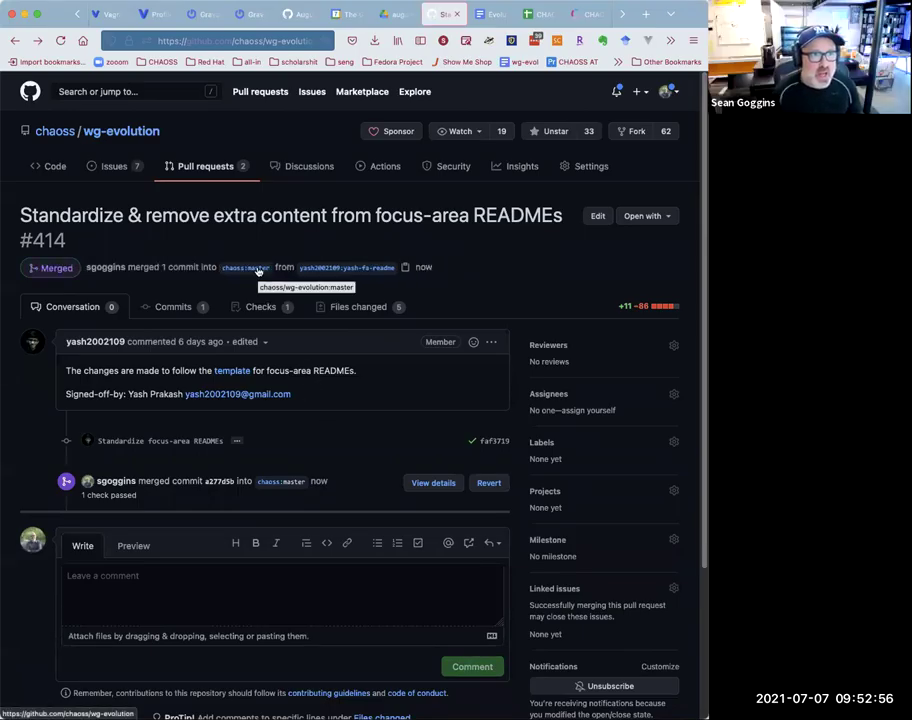
- Return to the open pull request list, now 1 open and 287 closed, with only PR #412 left
{"action": "left_click", "coordinate": [215, 172]}
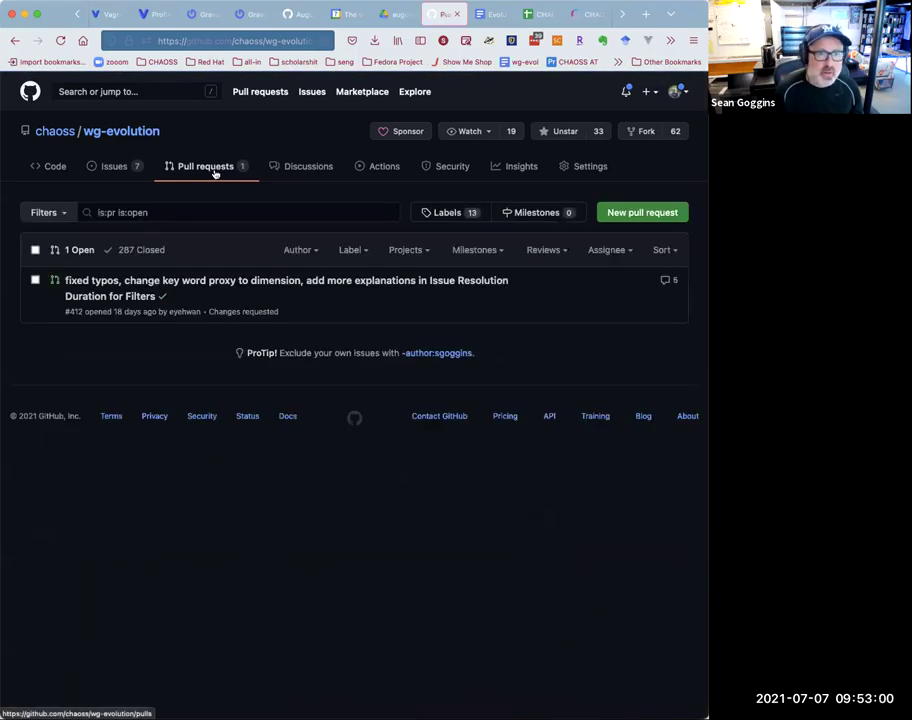